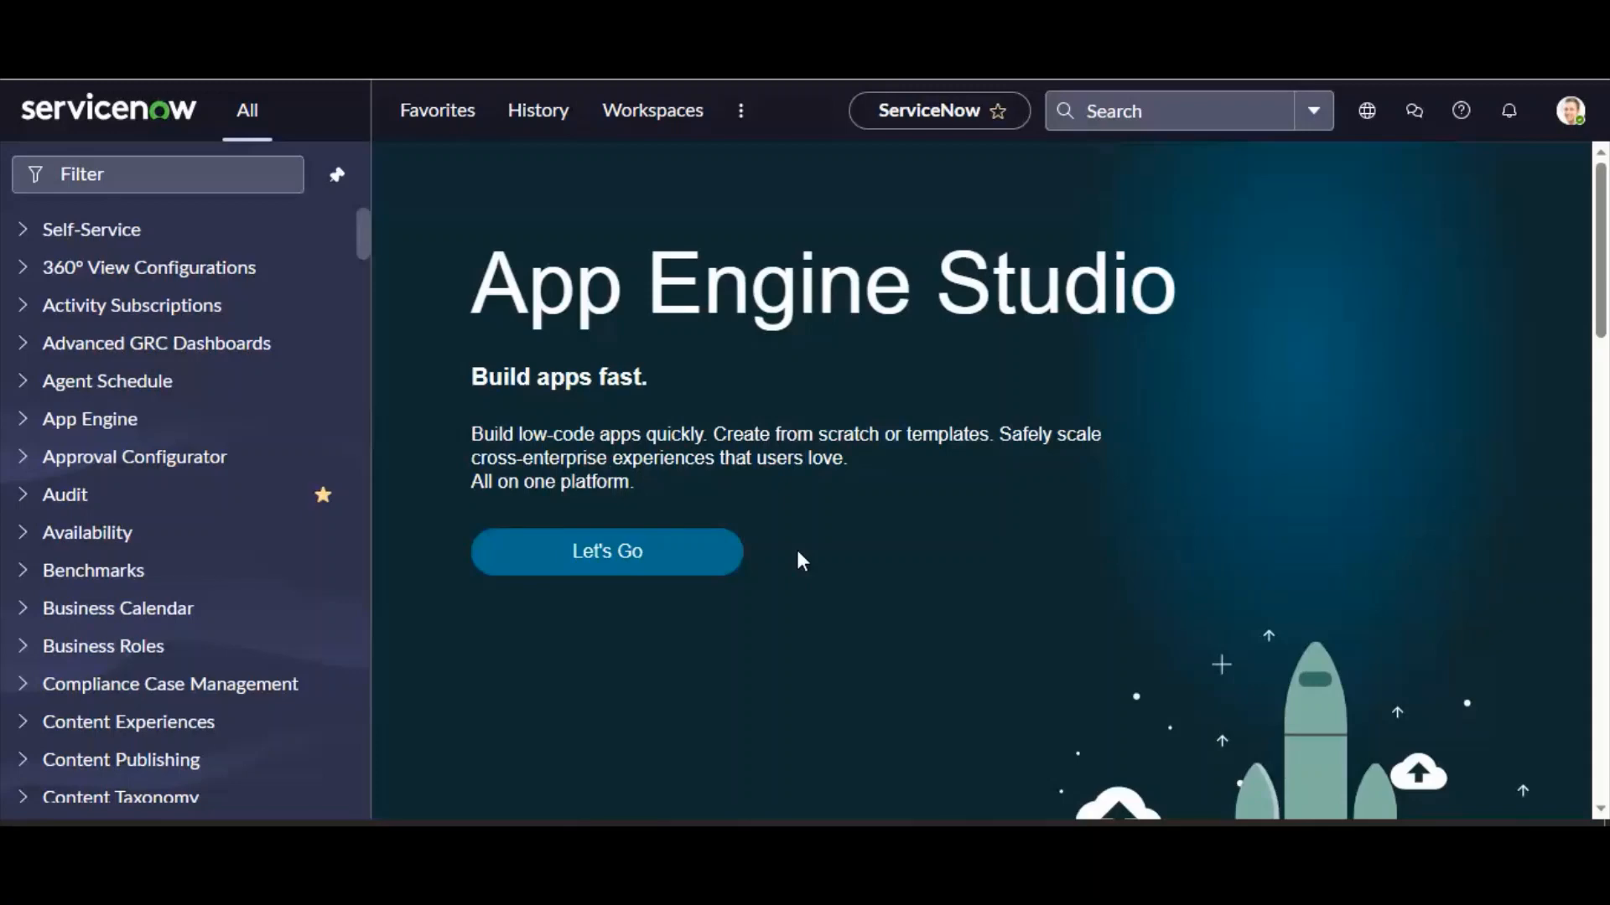
Step: Switch to Notepad and review the notes on the two ways of creating an issue, manual and auto generated
{"action": "key", "text": "alt+Tab"}
{"action": "mouse_move", "coordinate": [625, 820]}
{"action": "left_click", "coordinate": [664, 666]}
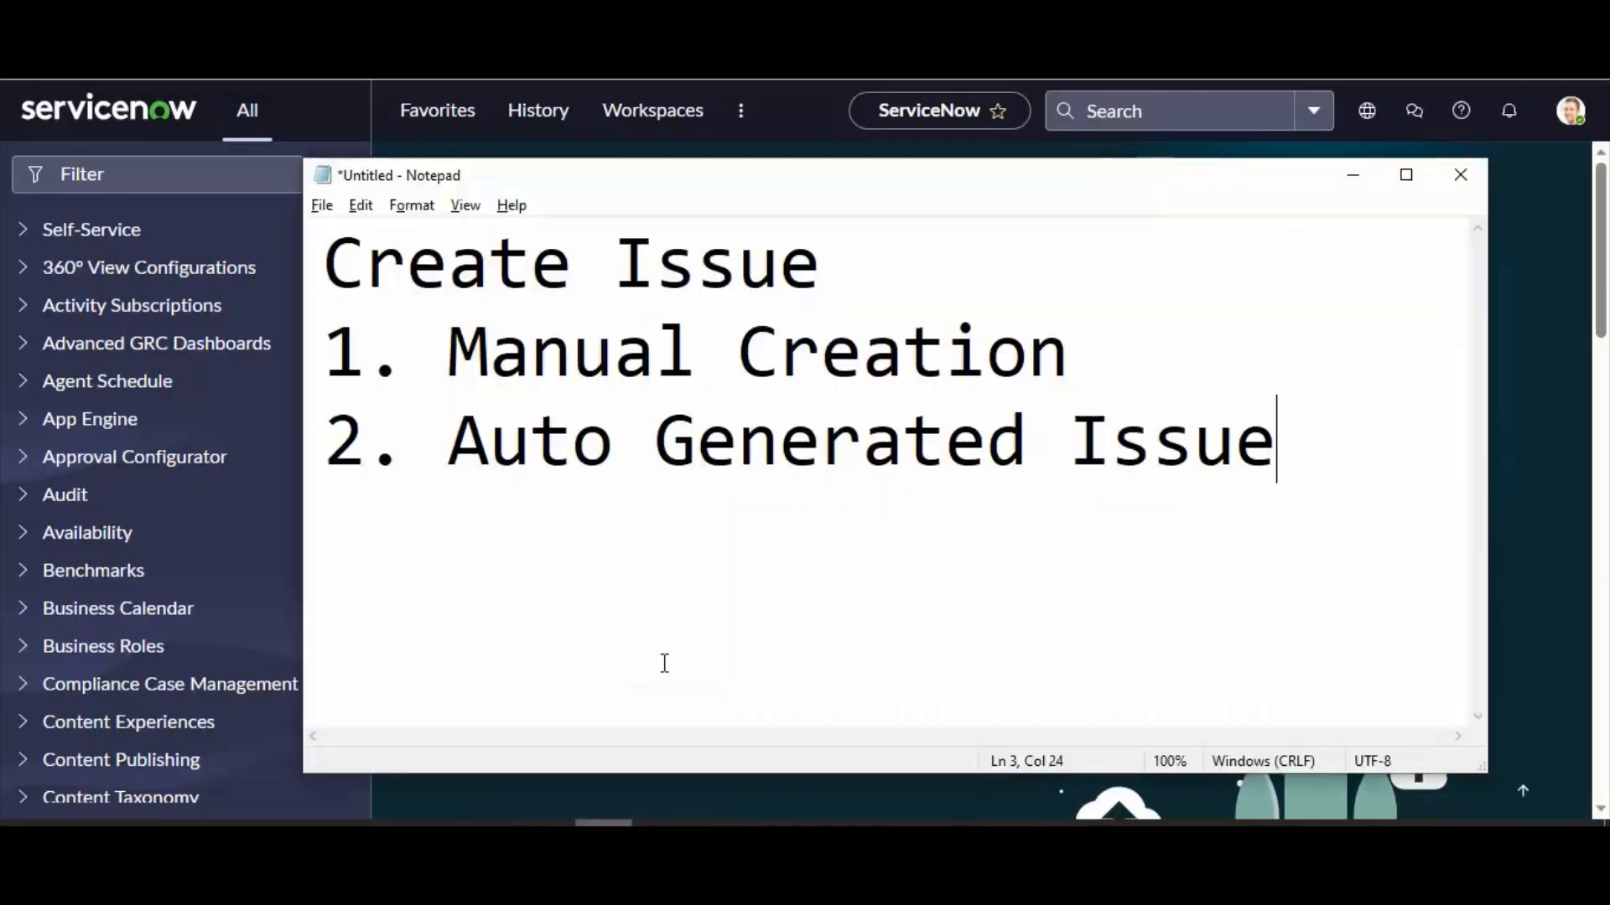
{"action": "left_click", "coordinate": [705, 513]}
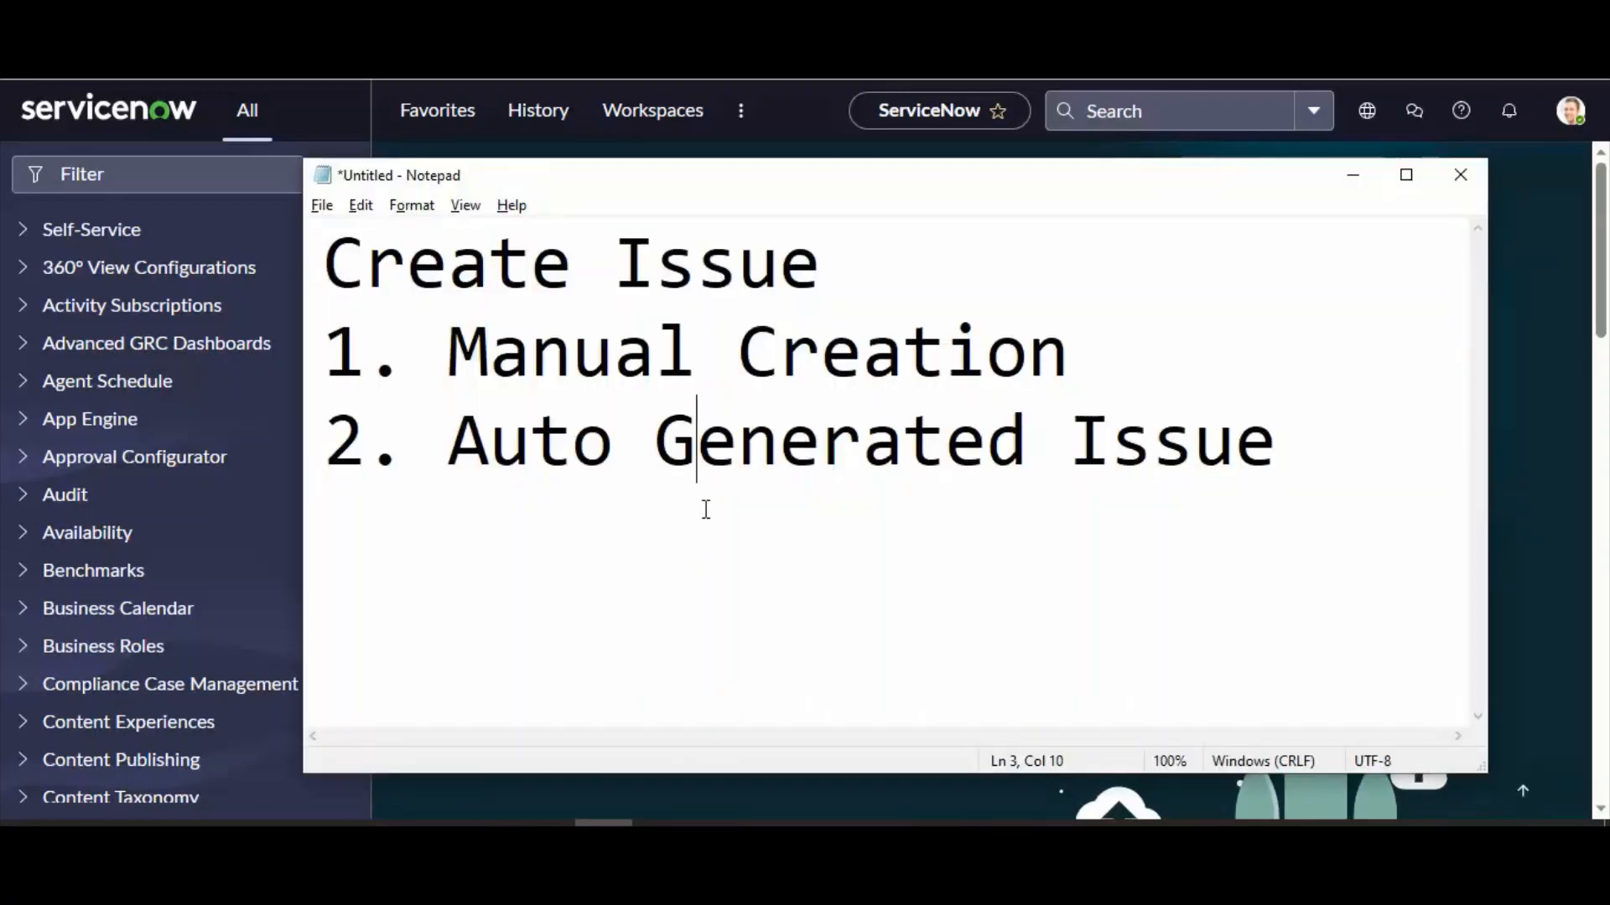
{"action": "left_click", "coordinate": [1058, 356]}
{"action": "left_click_drag", "start_coordinate": [1326, 464], "coordinate": [314, 428]}
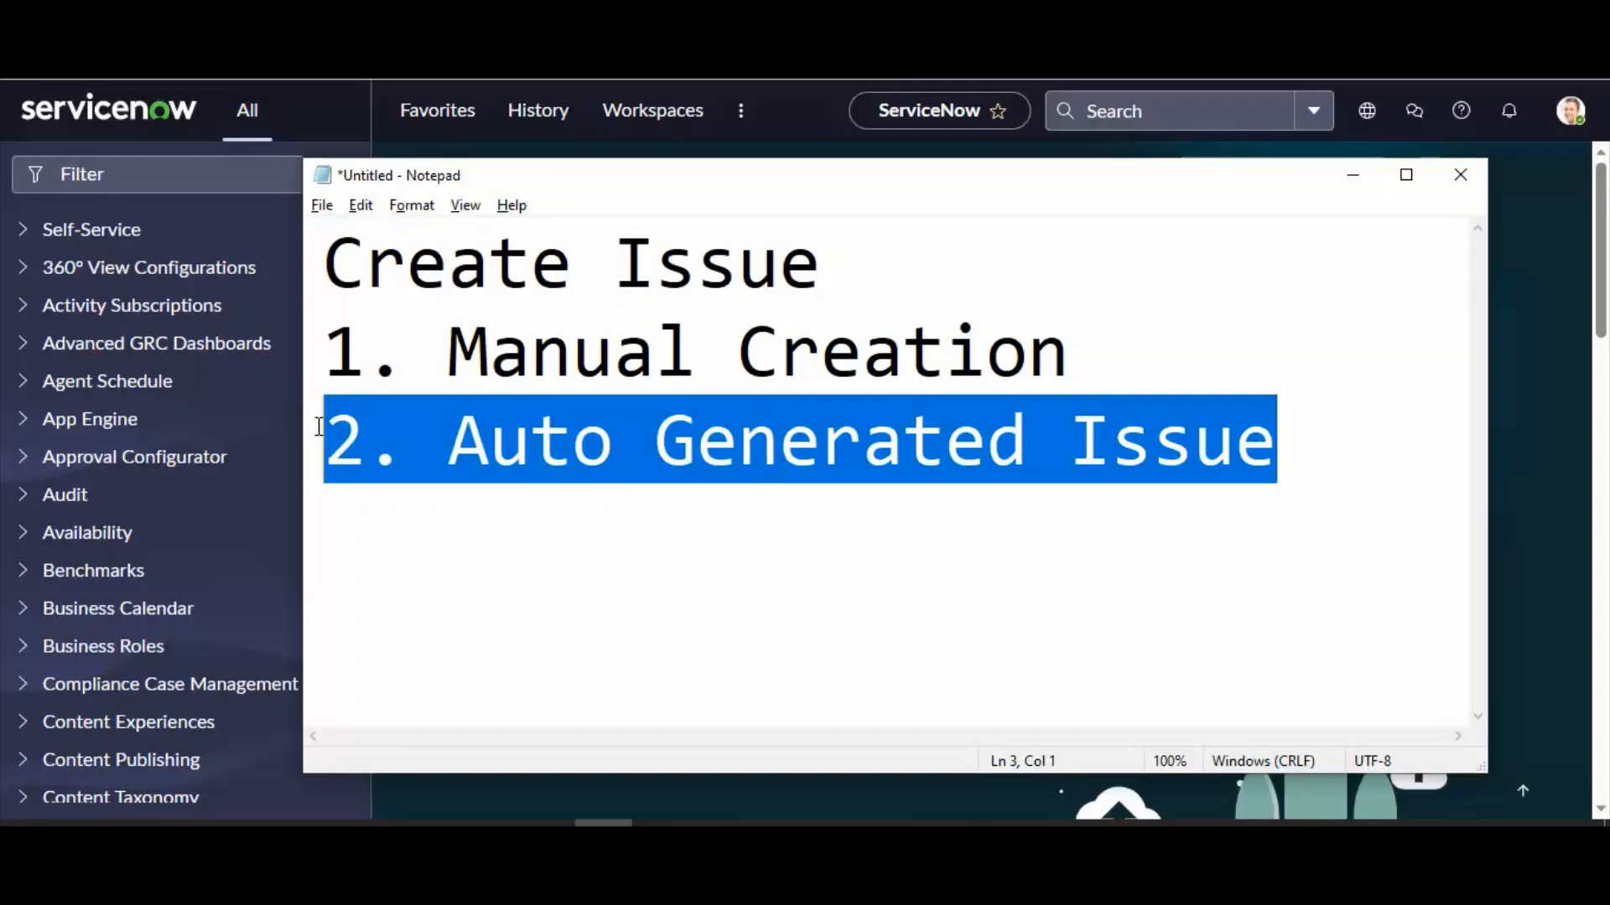
{"action": "left_click", "coordinate": [677, 350]}
{"action": "left_click_drag", "start_coordinate": [1096, 363], "coordinate": [323, 352]}
{"action": "left_click", "coordinate": [734, 419]}
{"action": "left_click", "coordinate": [652, 343]}
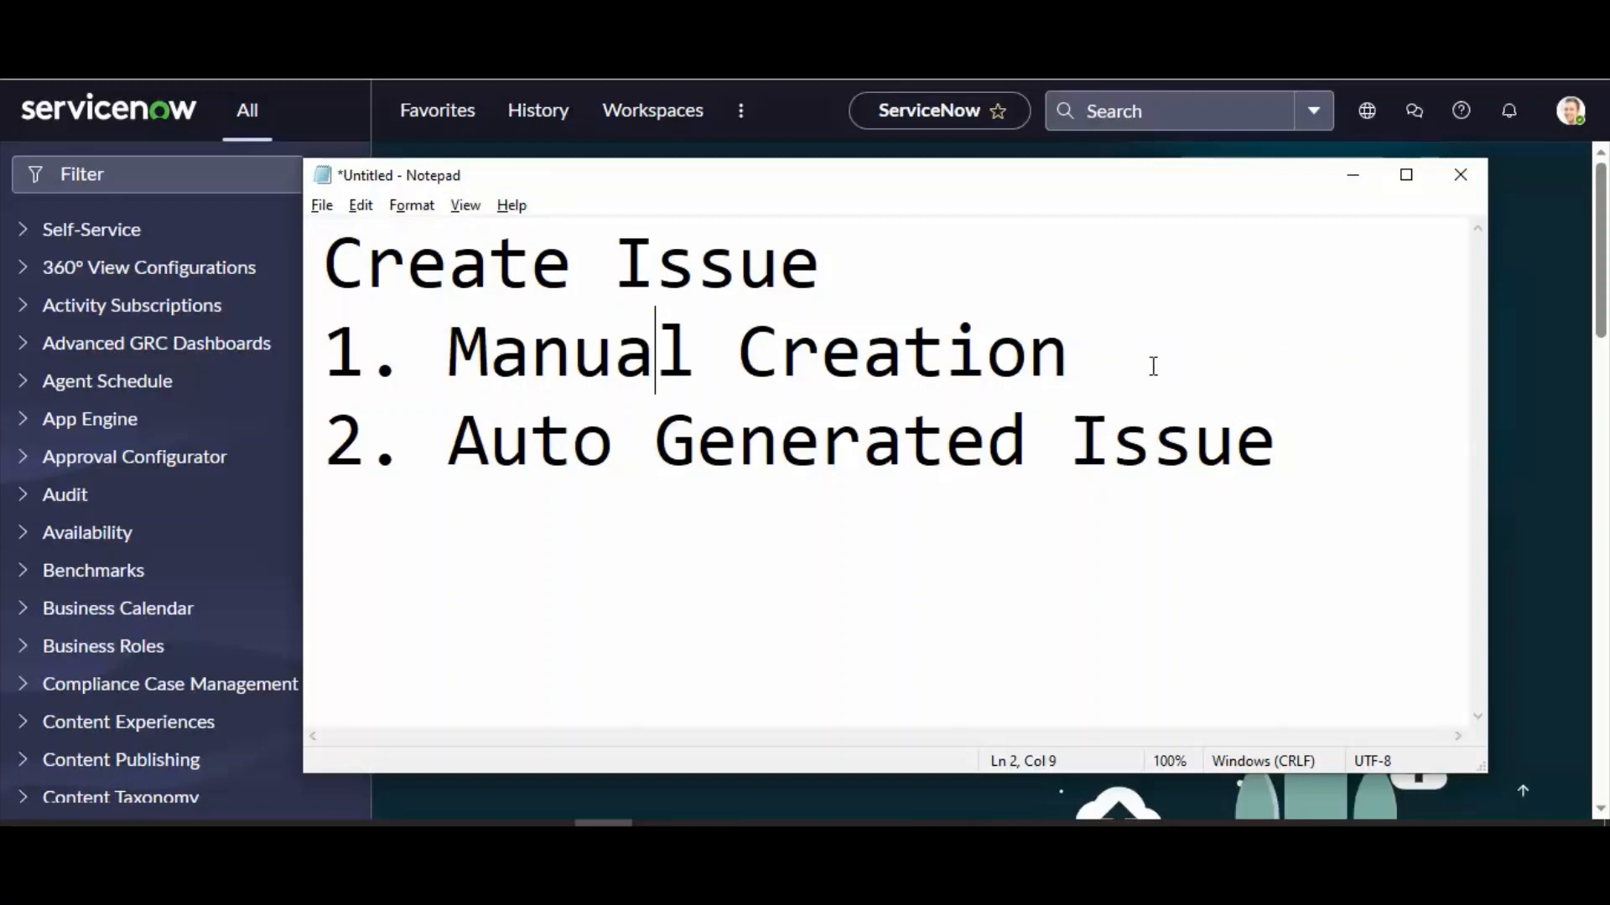
{"action": "left_click_drag", "start_coordinate": [1154, 363], "coordinate": [329, 344]}
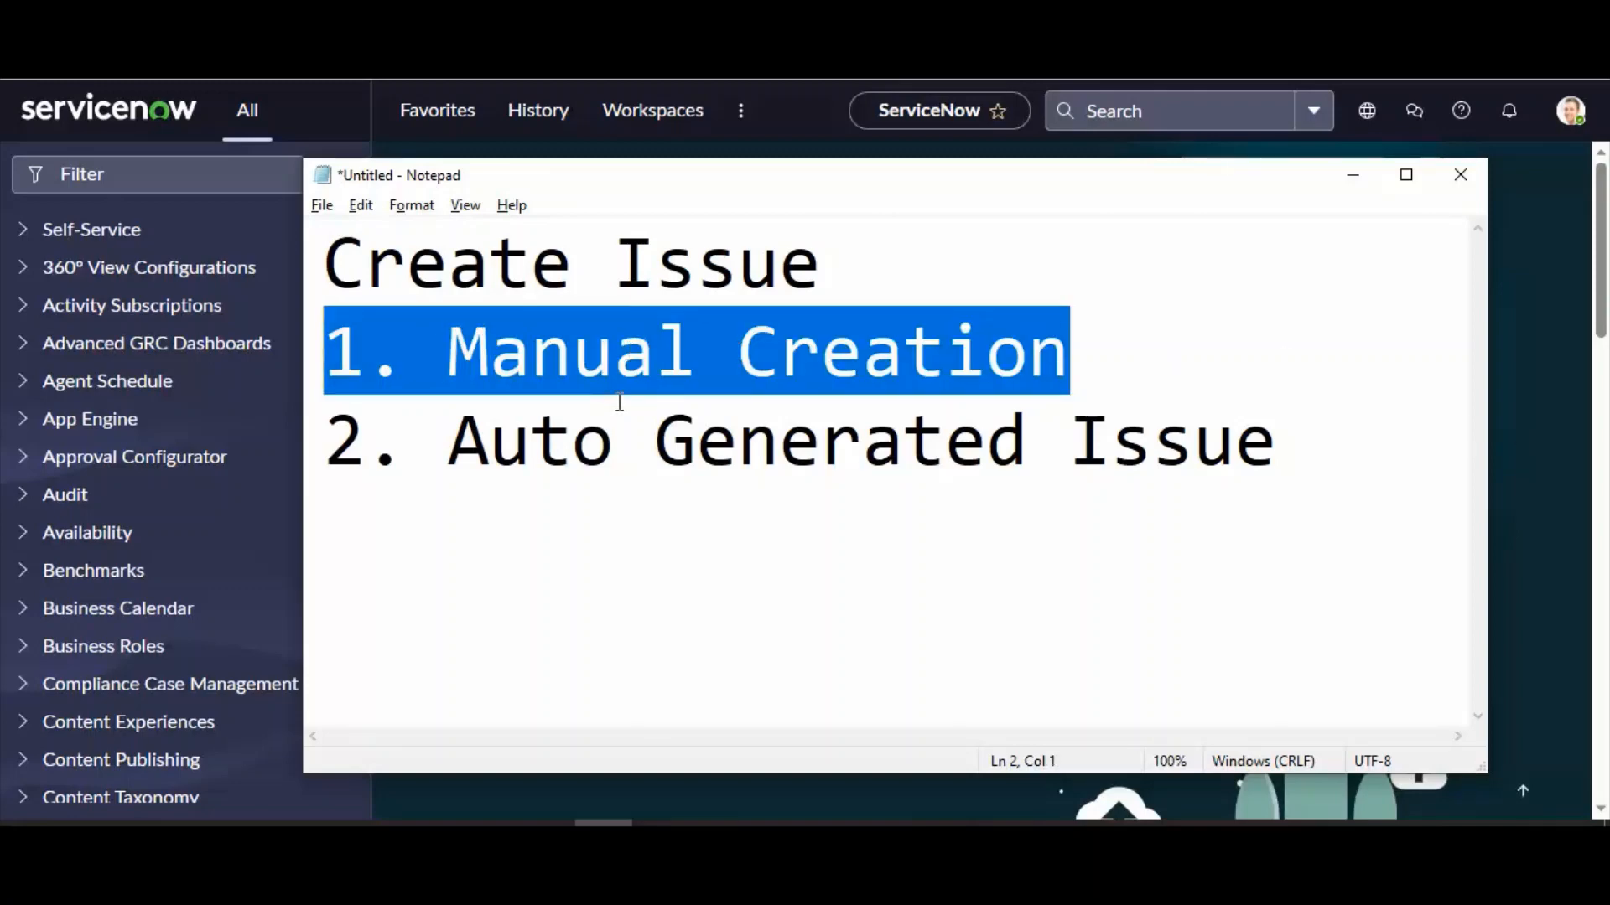
{"action": "left_click", "coordinate": [1352, 174]}
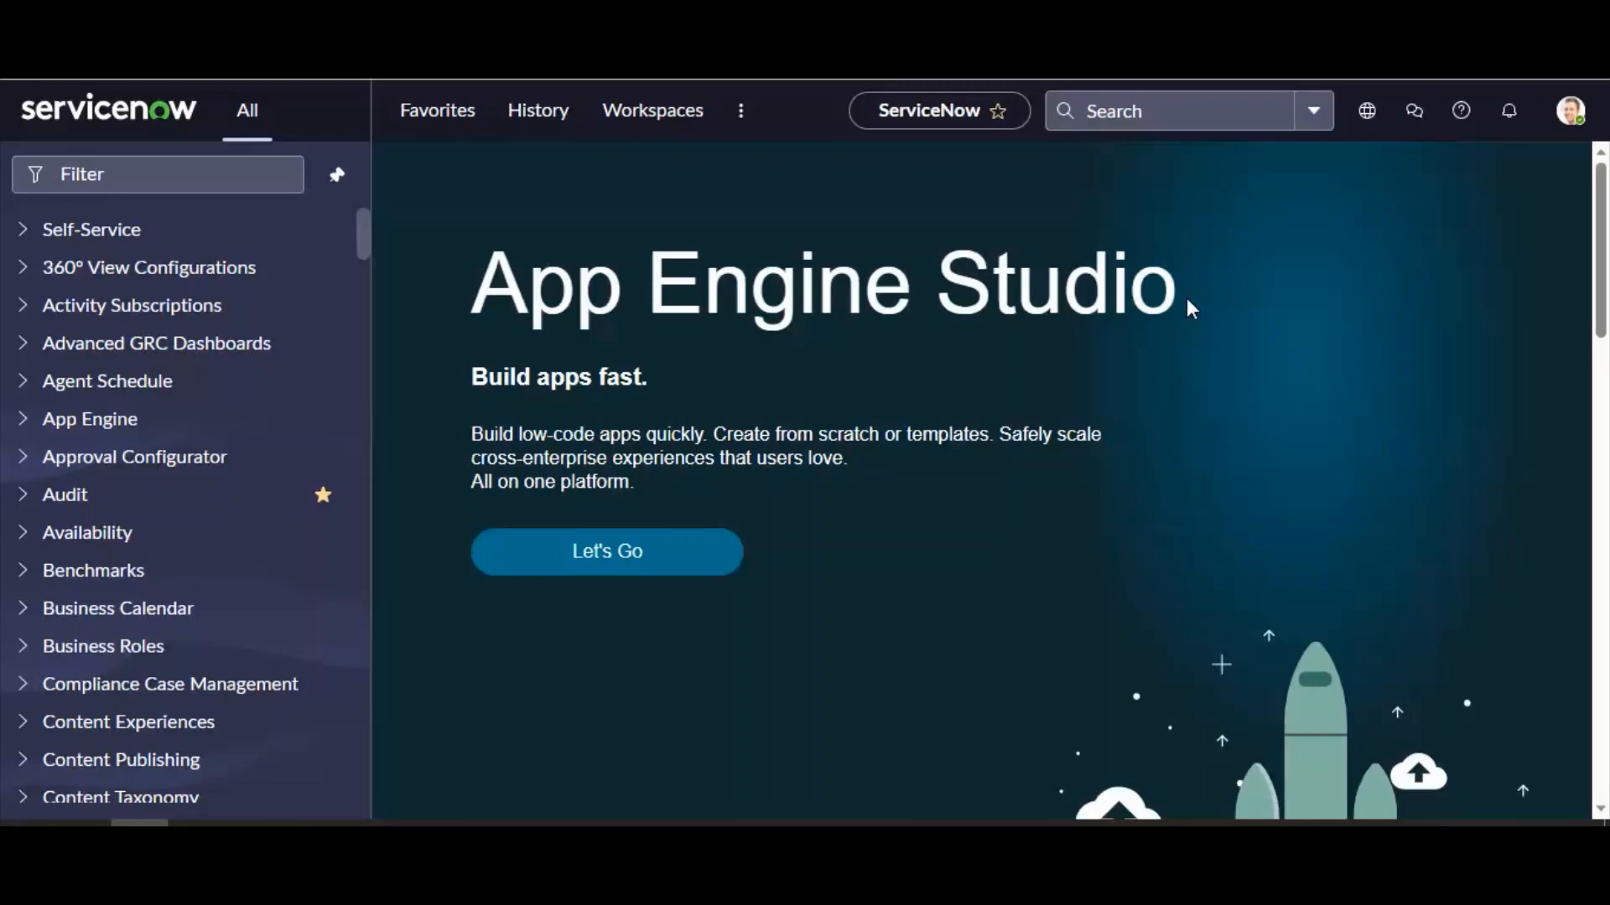
Step: Filter the navigator for "Issue" and view the All Issues and All Open Issues lists of Policy and Compliance
{"action": "left_click", "coordinate": [128, 159]}
{"action": "type", "text": "Issue"}
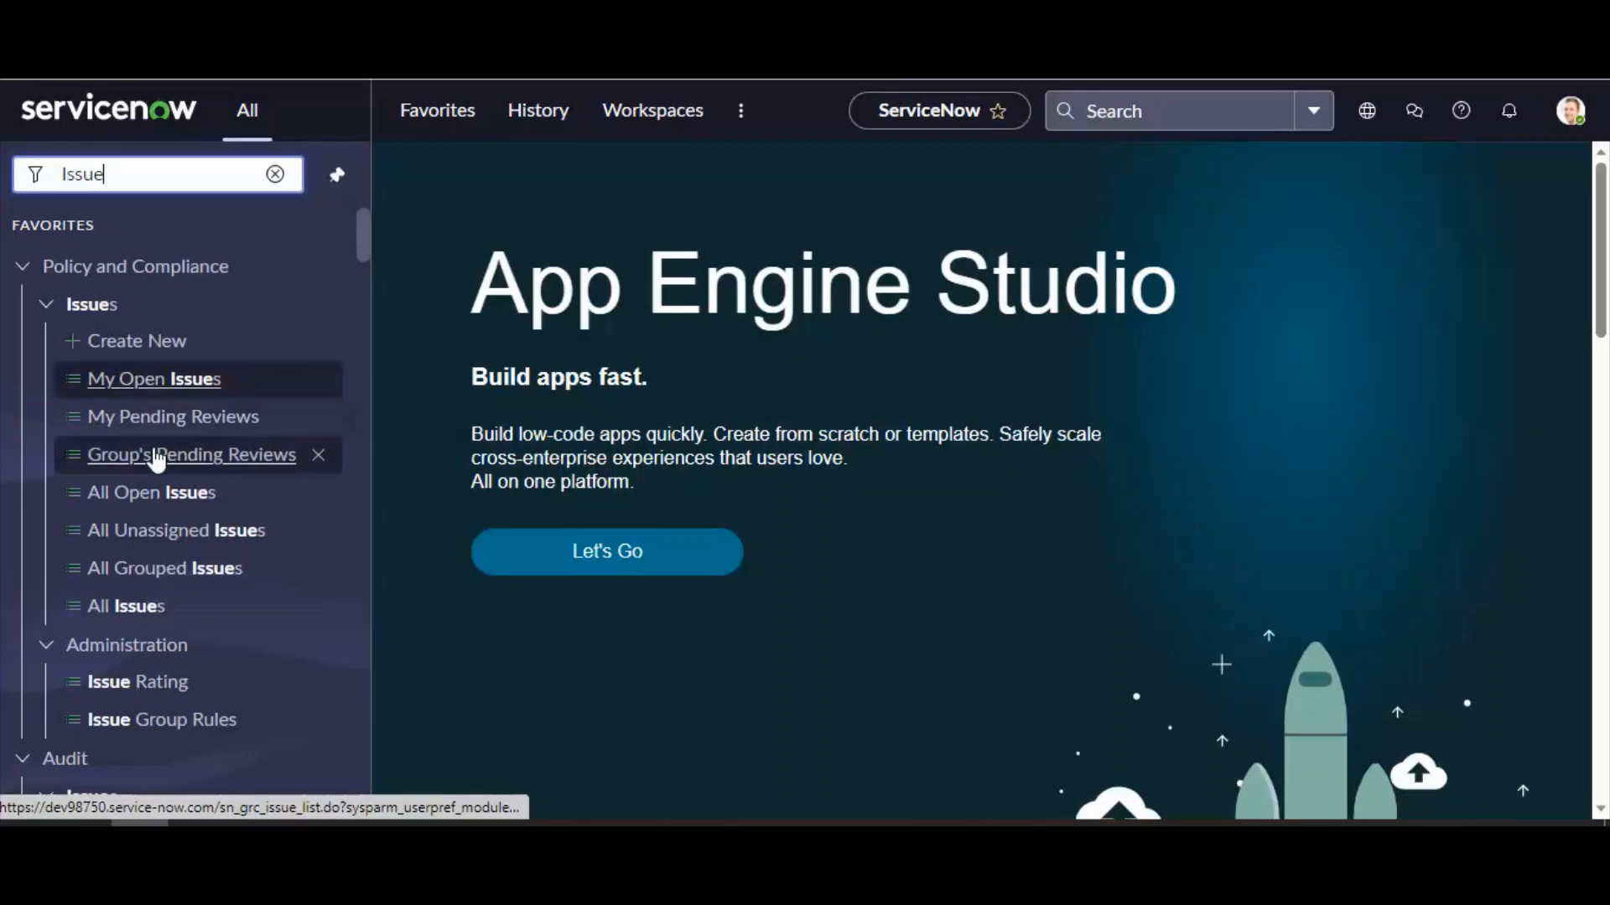
{"action": "left_click", "coordinate": [134, 615]}
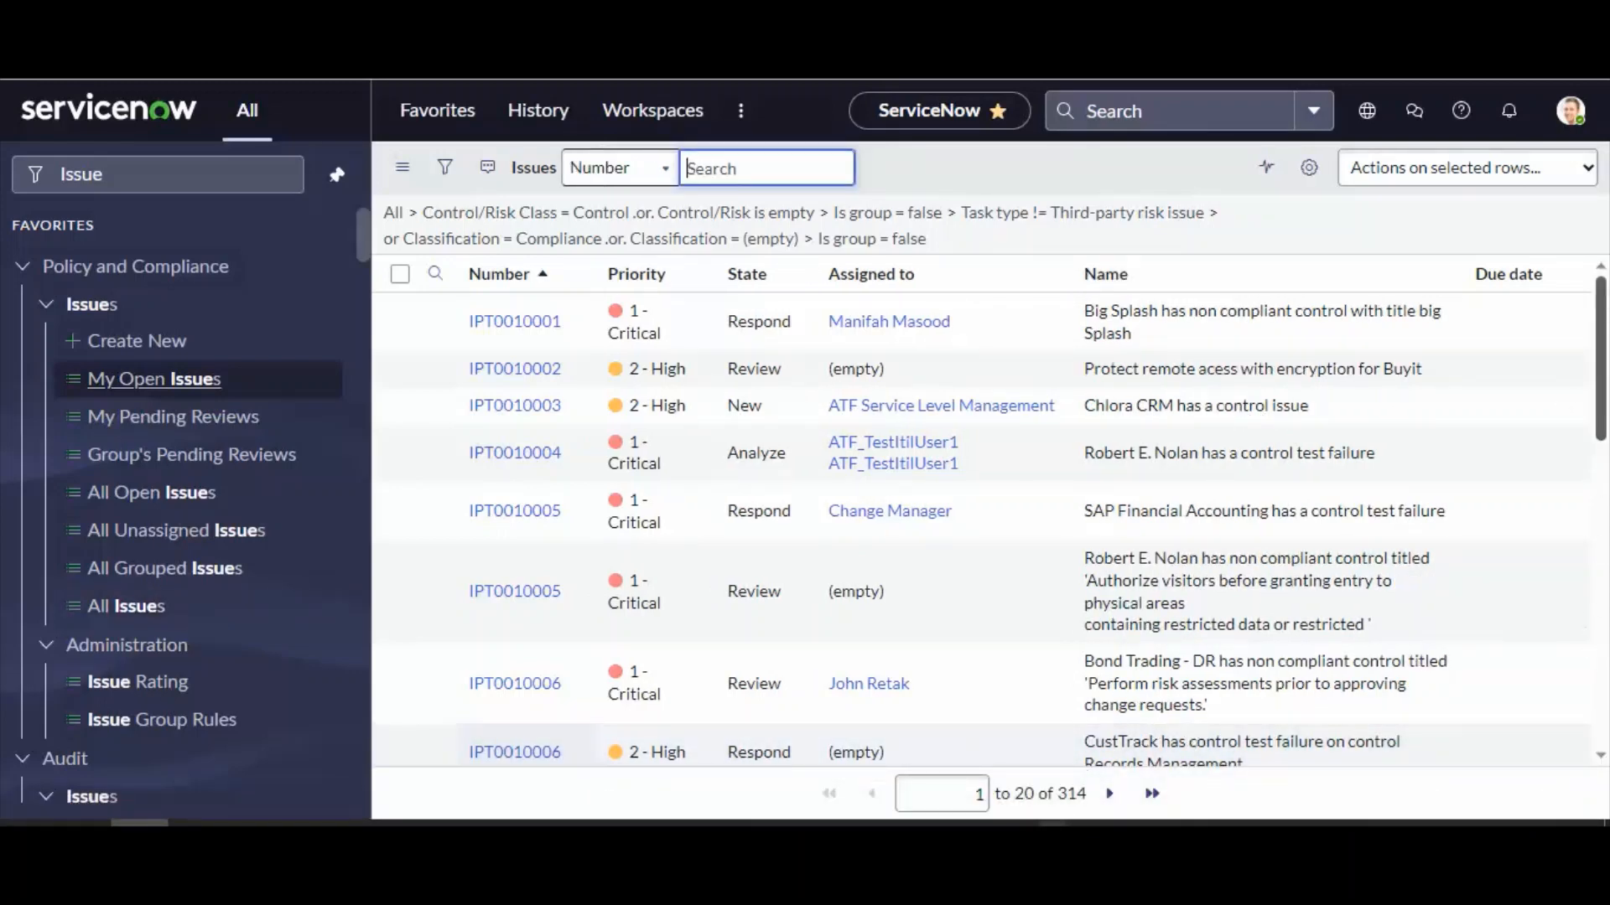
{"action": "scroll", "coordinate": [1078, 793], "scroll_direction": "down", "scroll_amount": 6}
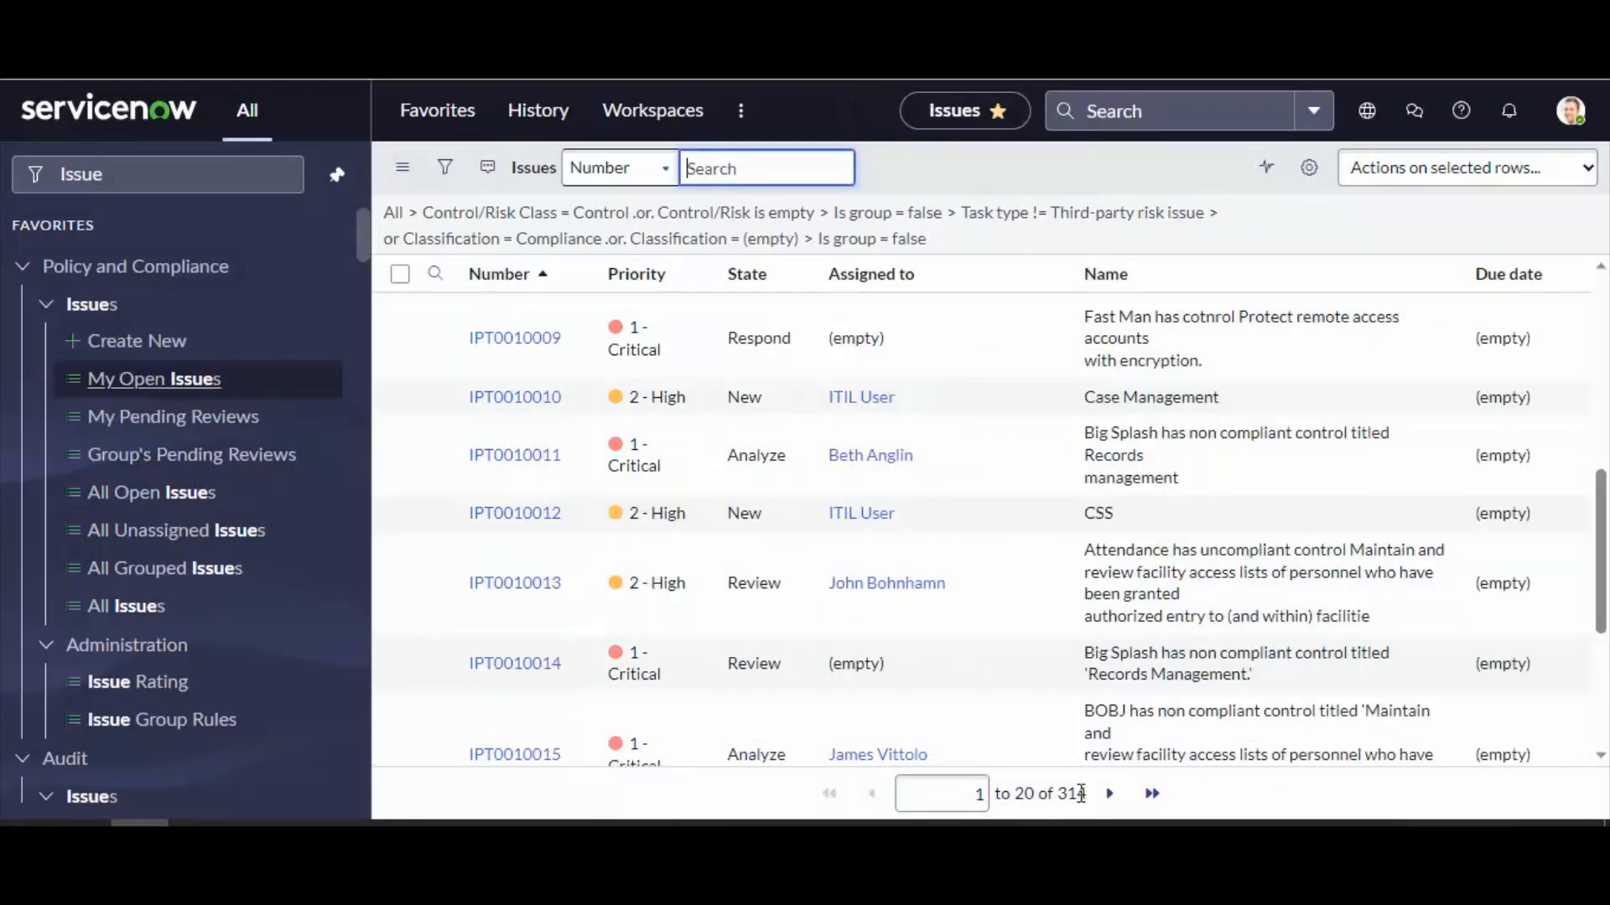
{"action": "left_click_drag", "start_coordinate": [1087, 793], "coordinate": [1061, 803]}
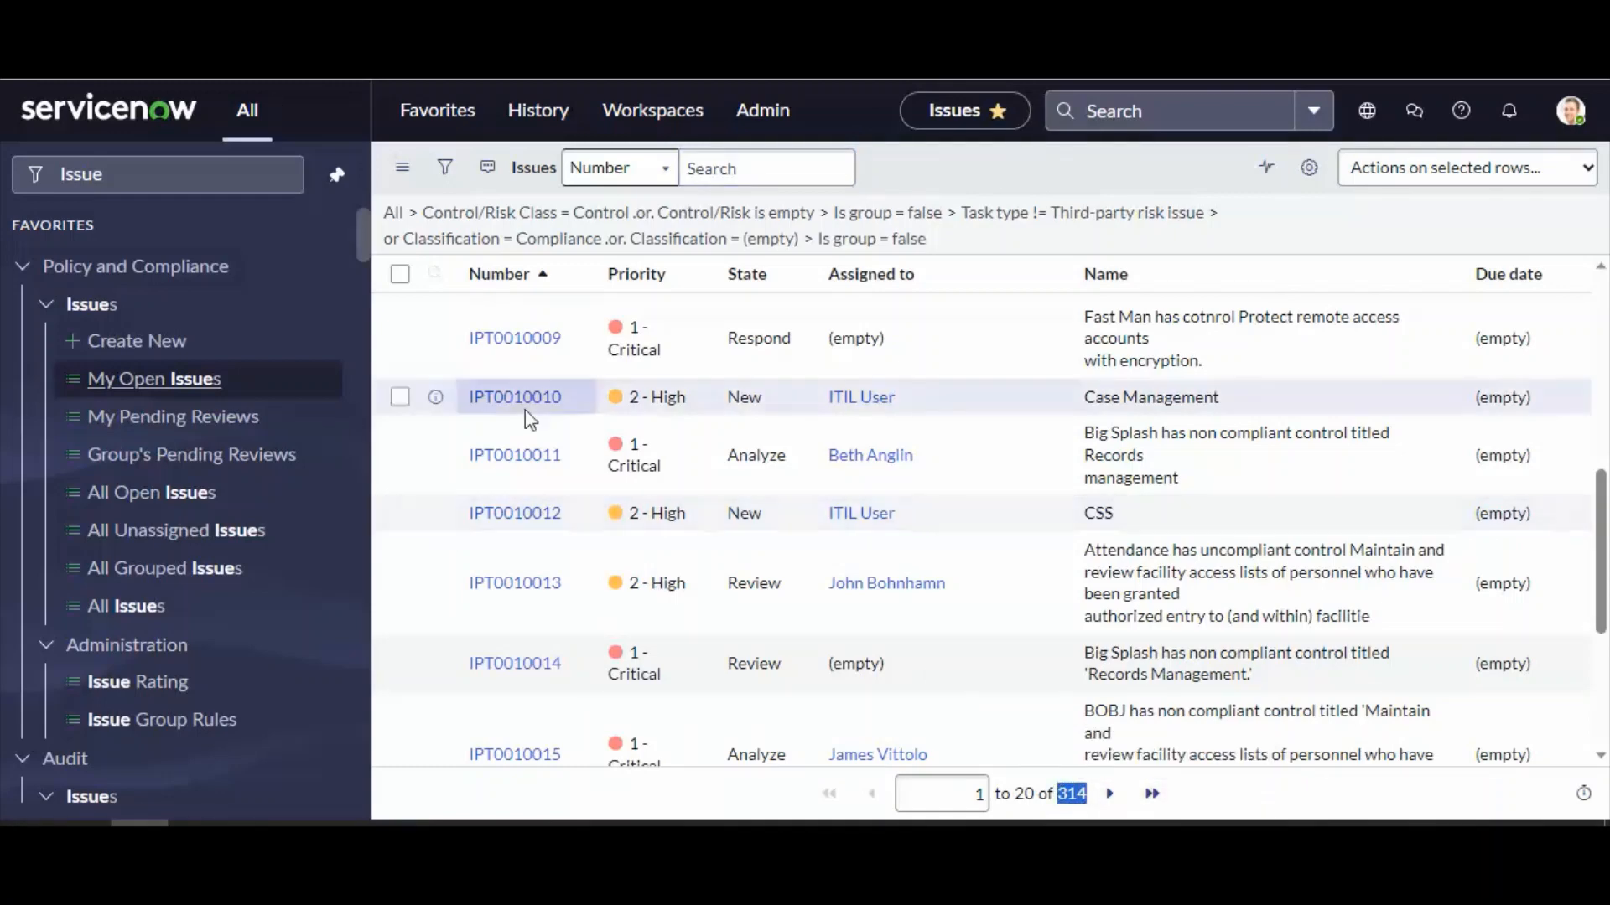
{"action": "left_click", "coordinate": [167, 497]}
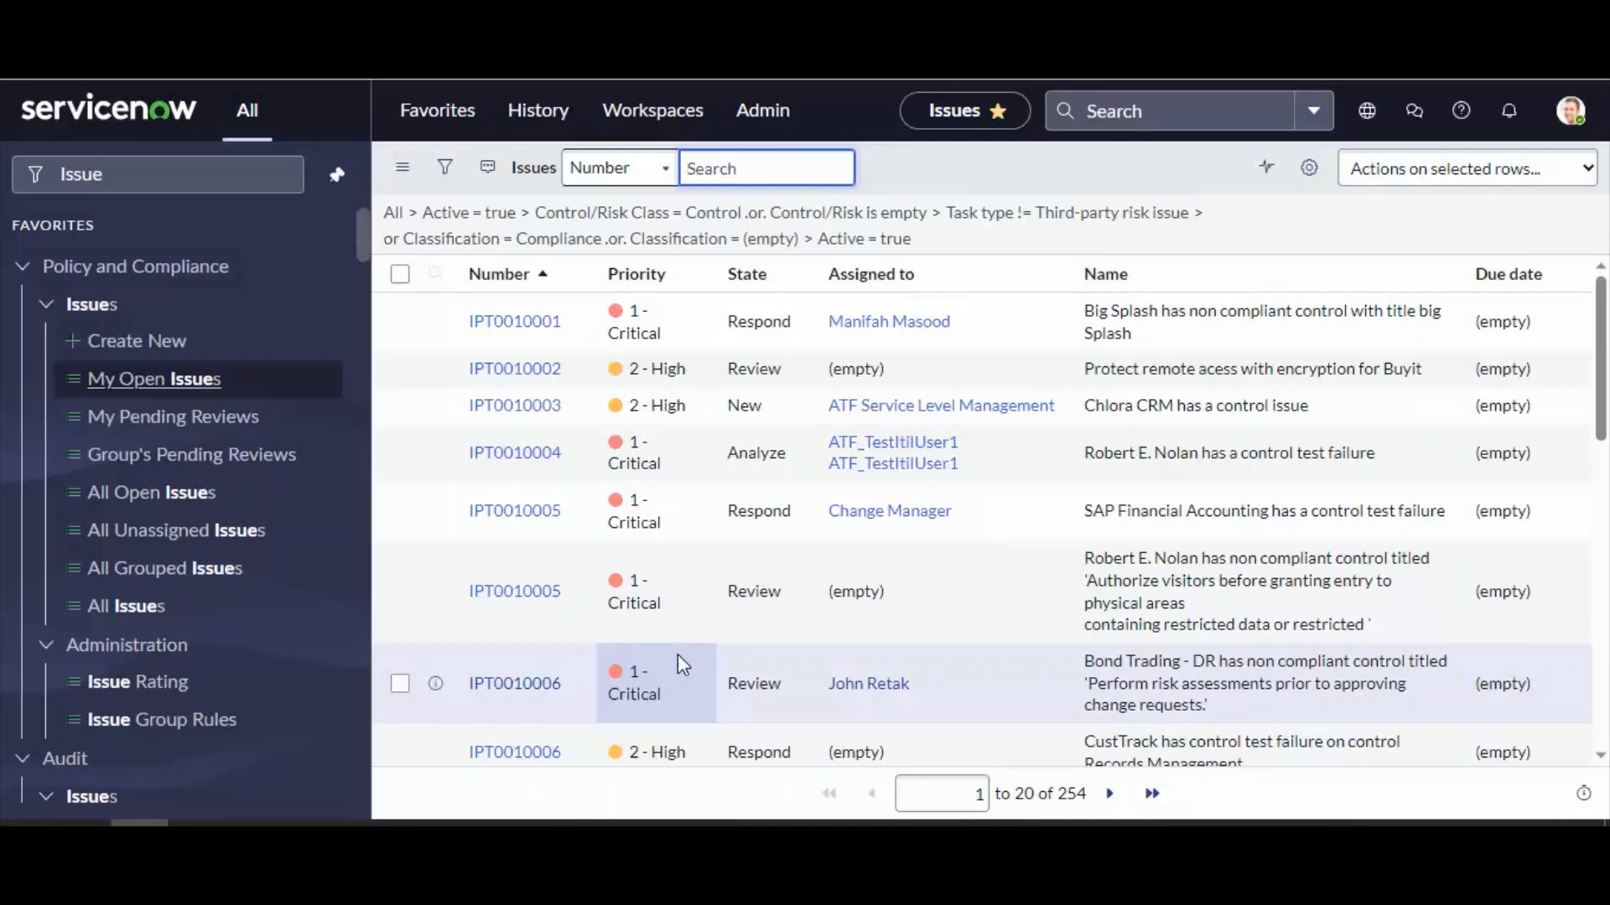
Step: Switch to Notepad and add the line "Manual Creattion of Issue as GRC User" below the list, separated by a blank line
{"action": "left_click", "coordinate": [603, 824]}
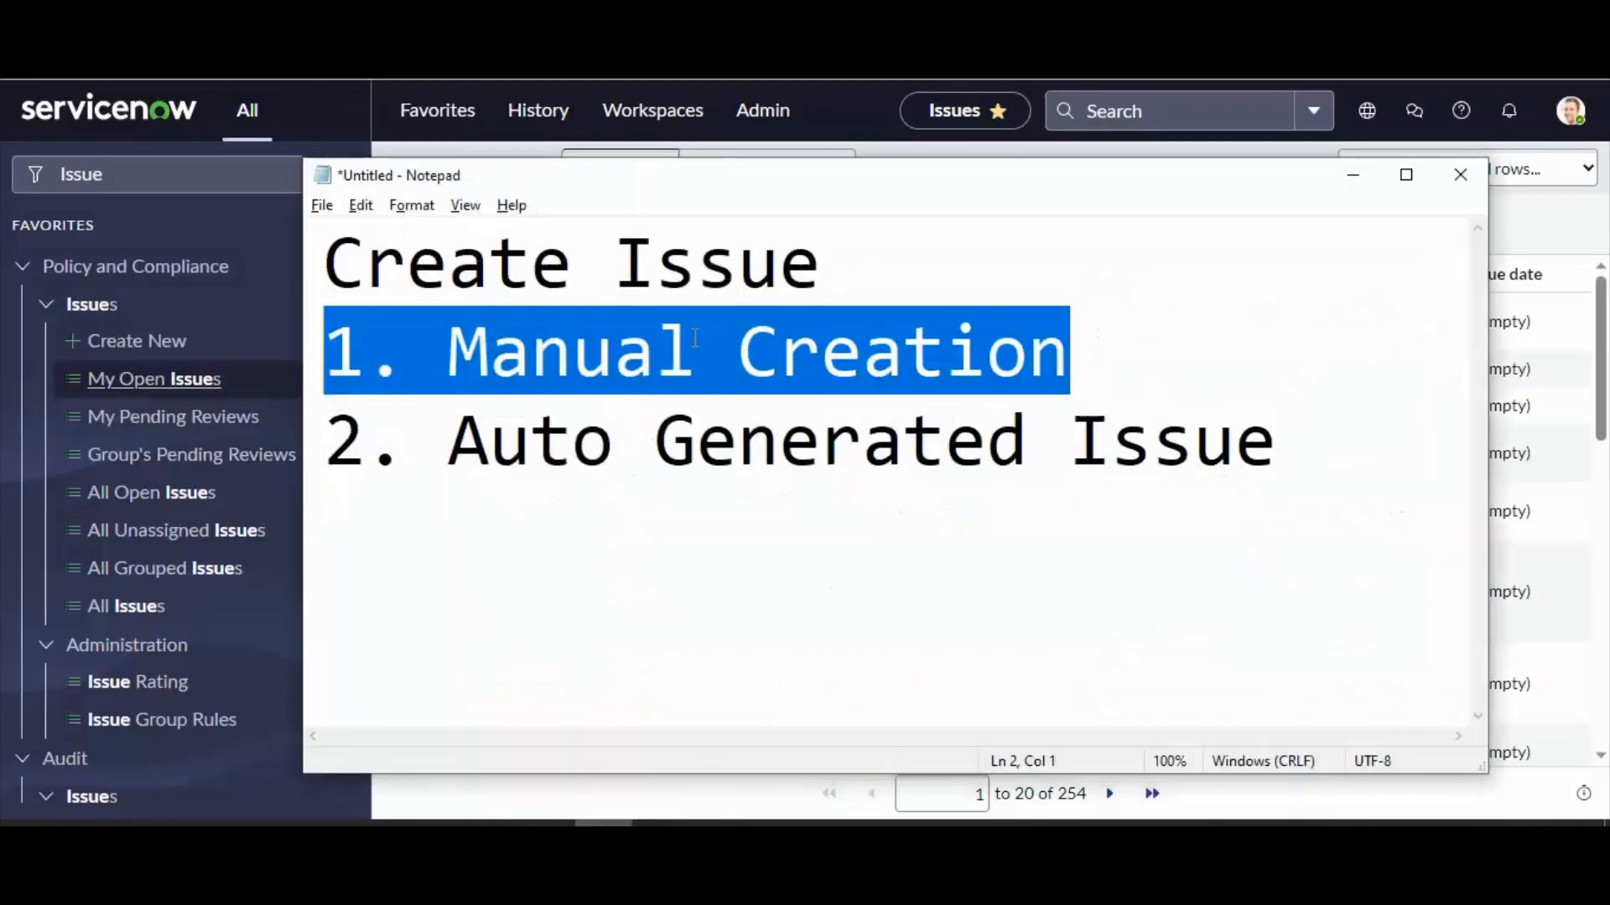
{"action": "left_click", "coordinate": [572, 348]}
{"action": "left_click_drag", "start_coordinate": [1090, 361], "coordinate": [373, 317]}
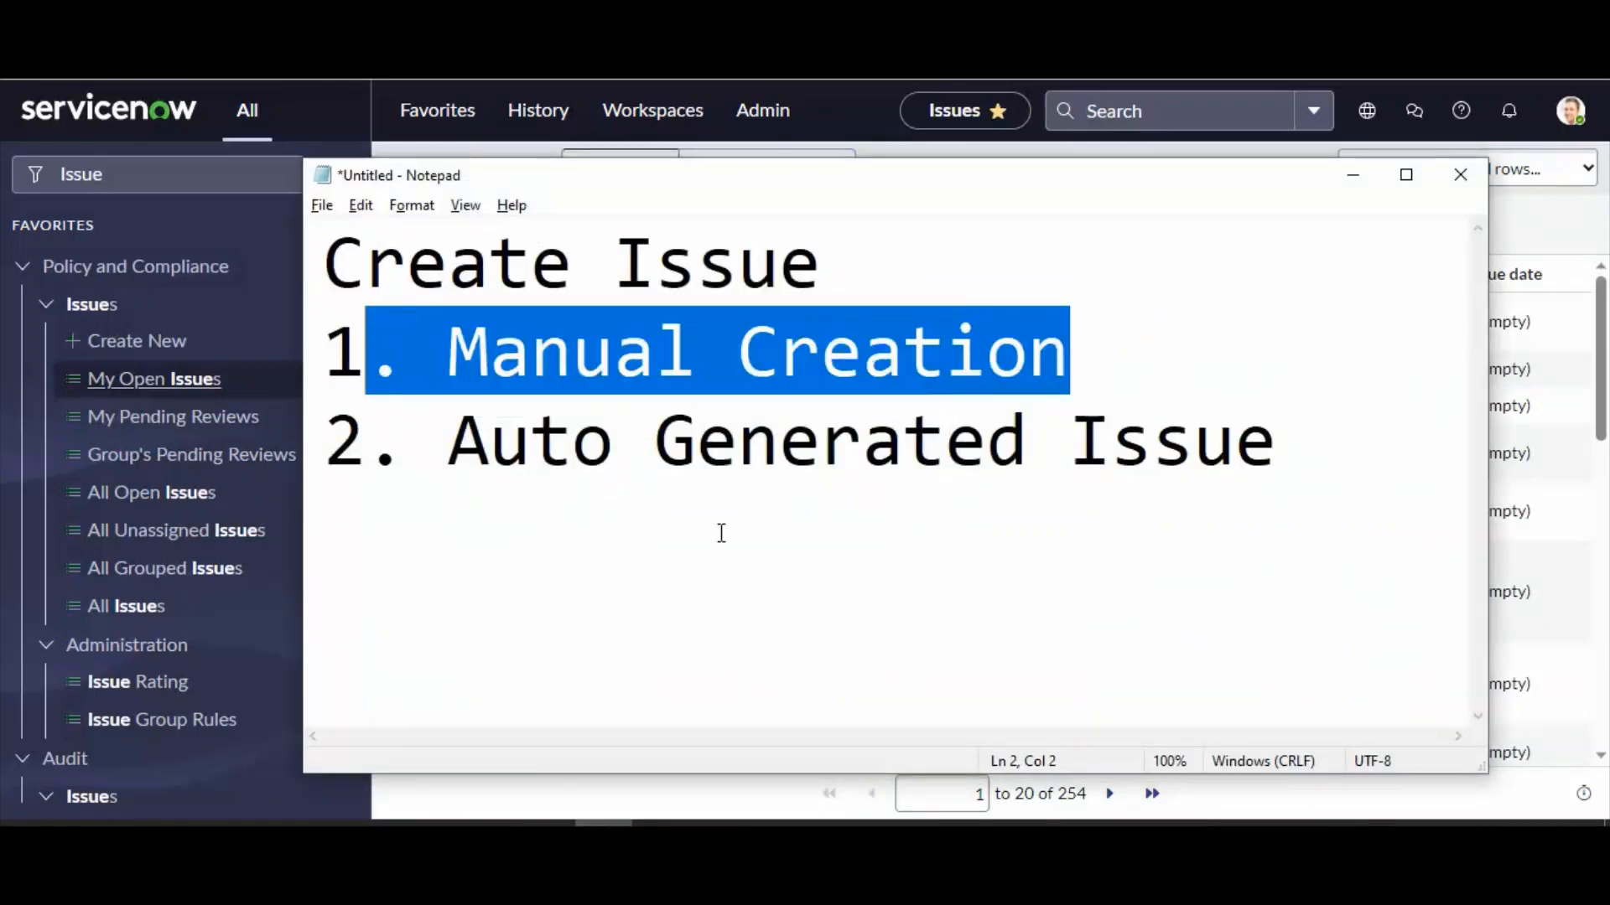
{"action": "left_click", "coordinate": [1293, 453]}
{"action": "key", "text": "Return"}
{"action": "key", "text": "Return"}
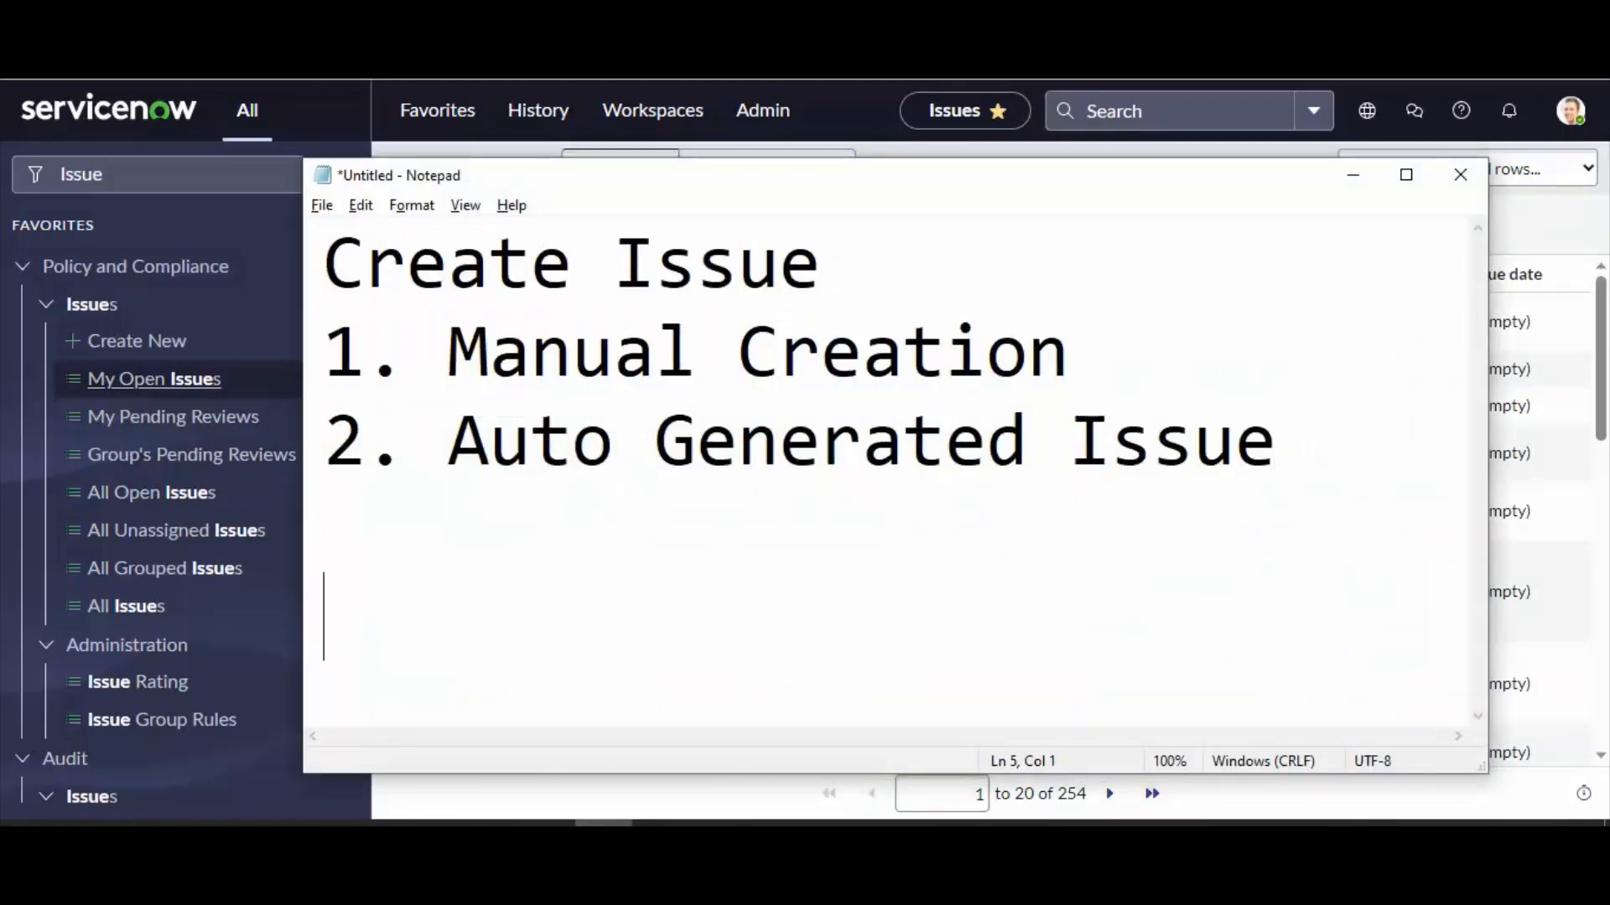
{"action": "type", "text": "Manual "}
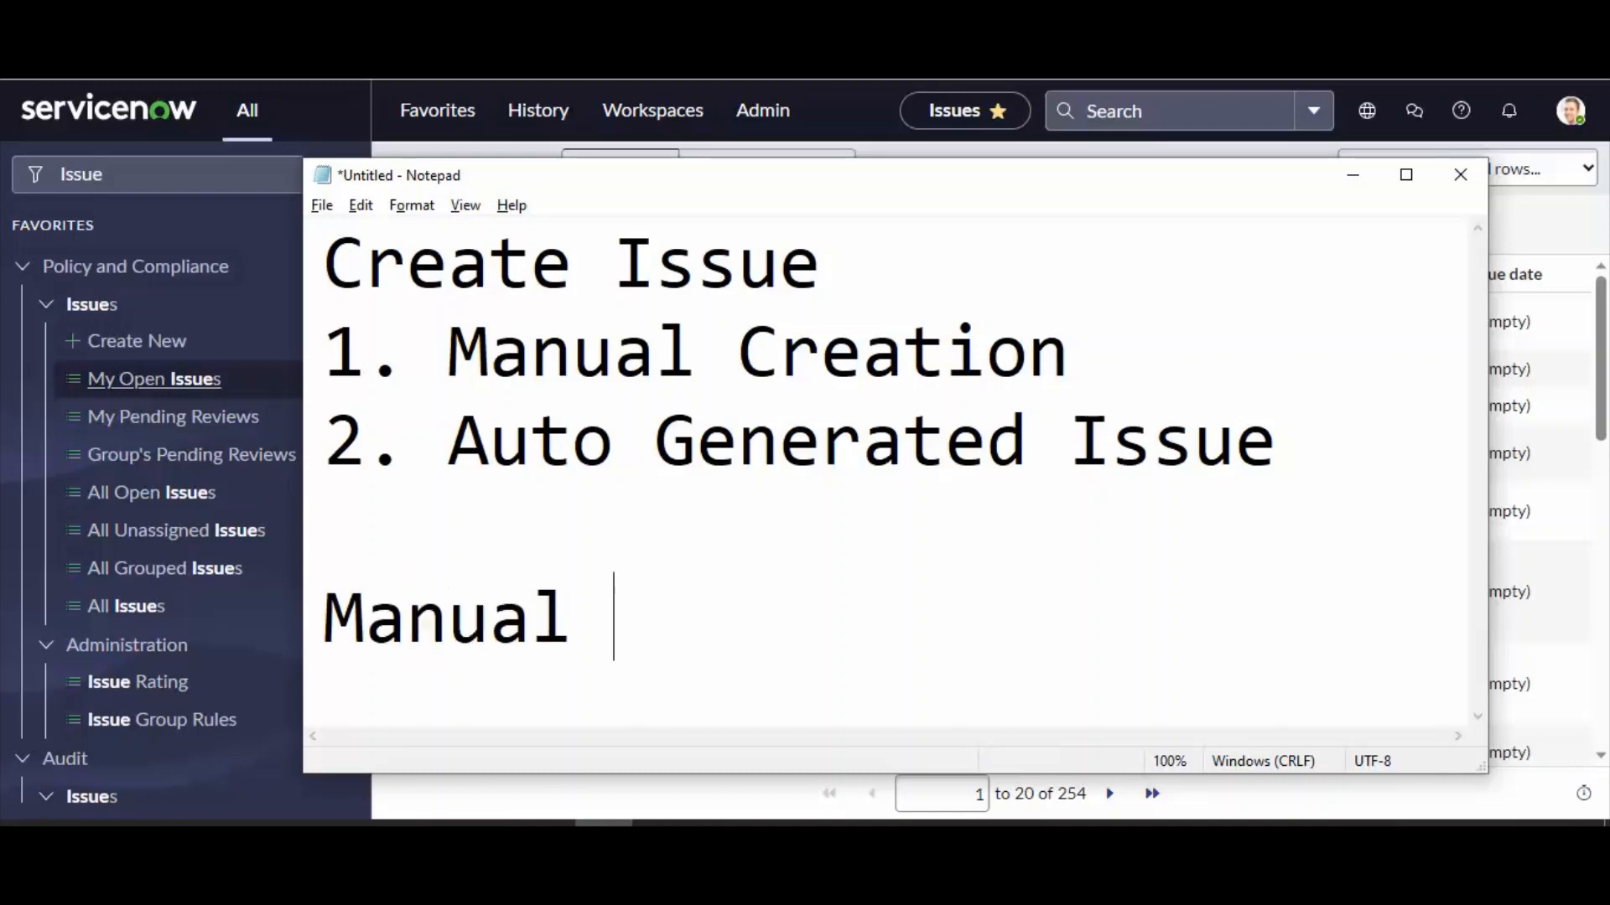
{"action": "type", "text": "Creattio"}
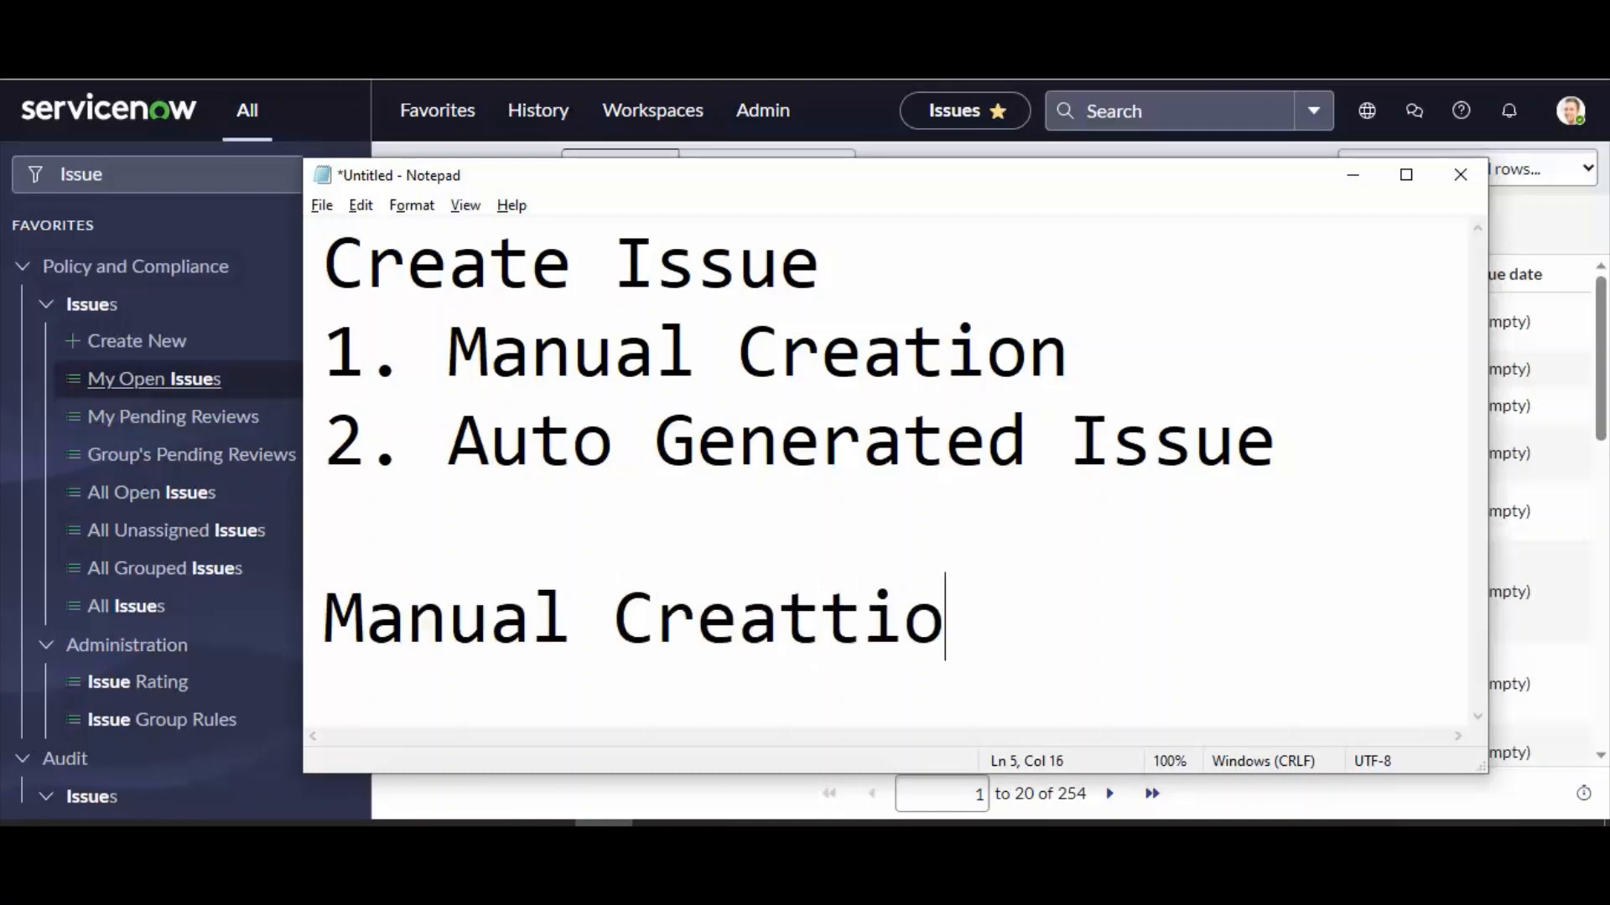
{"action": "type", "text": "n of Issue"}
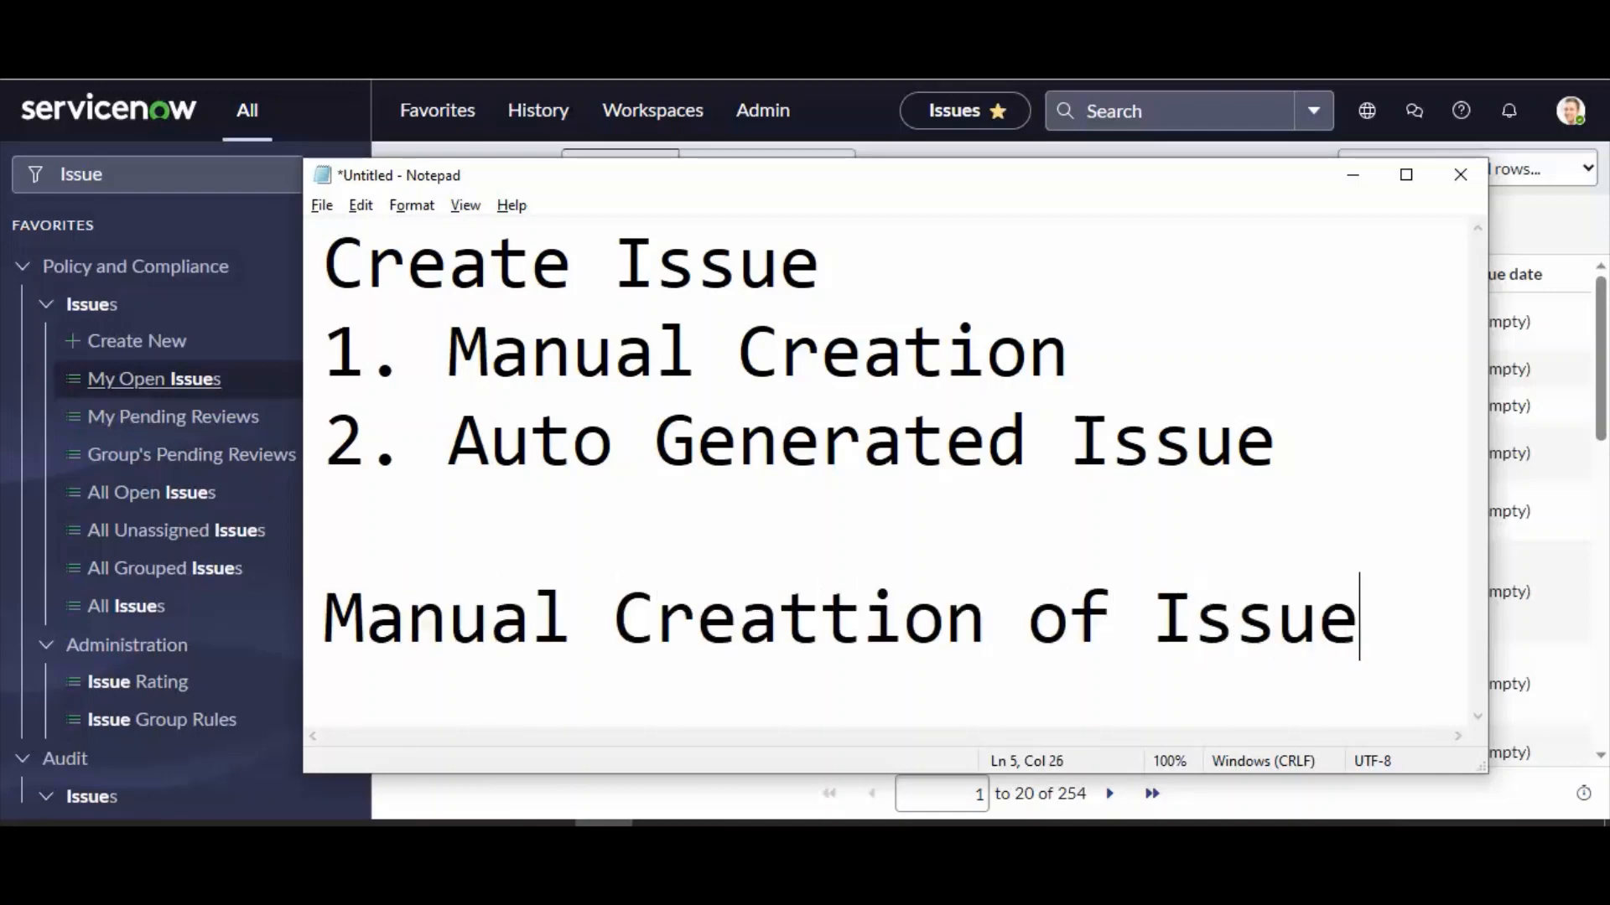
{"action": "type", "text": " as GRC U"}
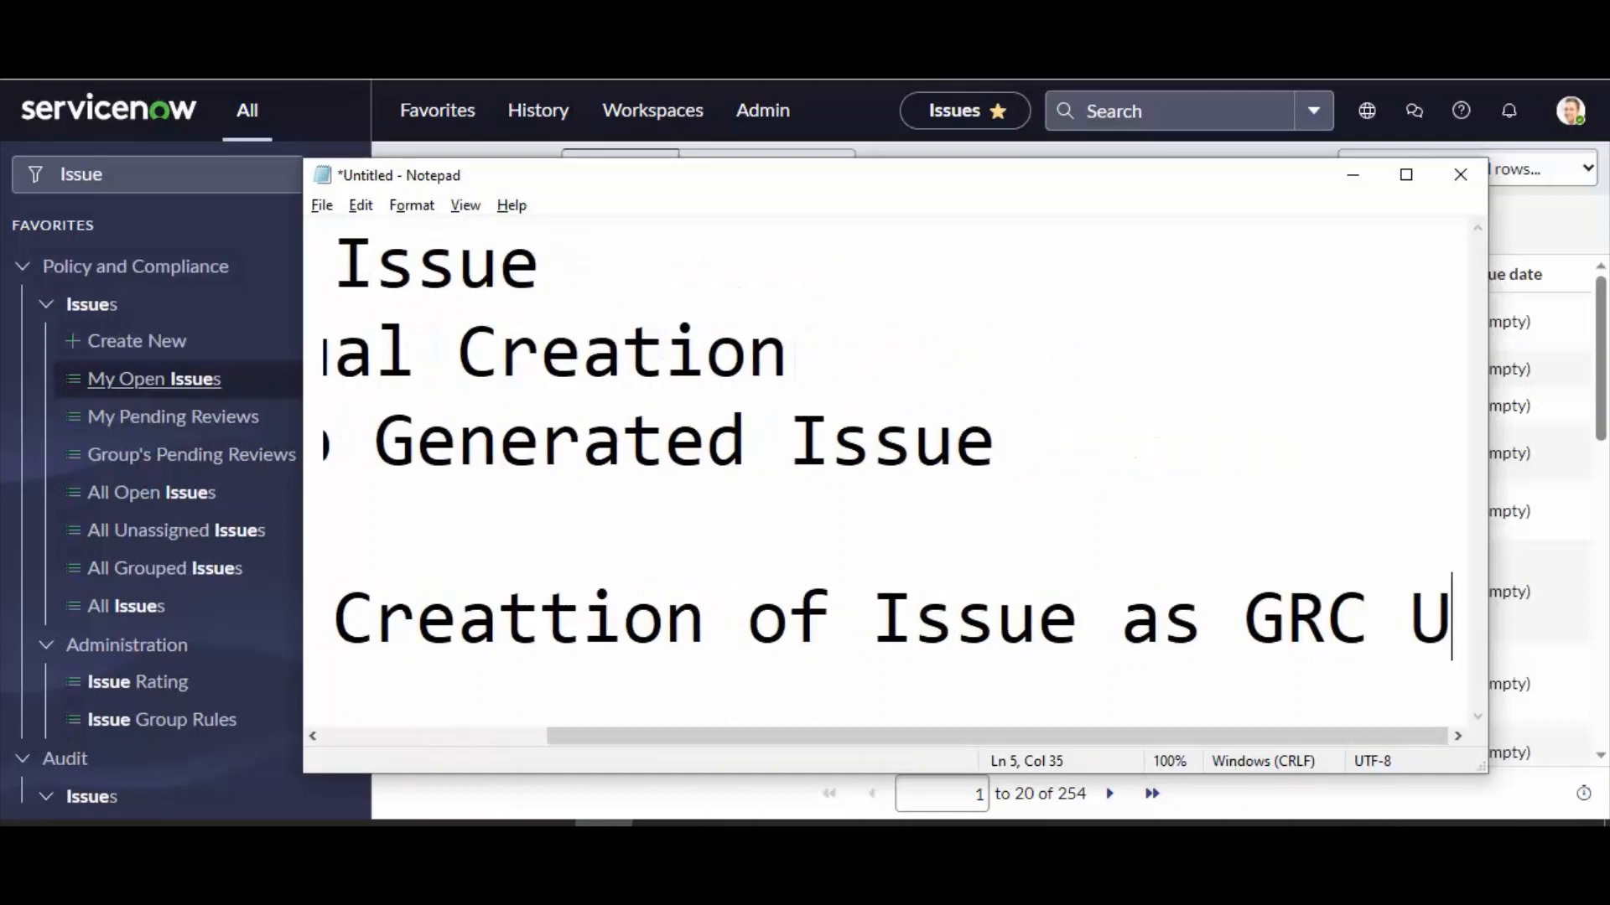
{"action": "type", "text": "ser"}
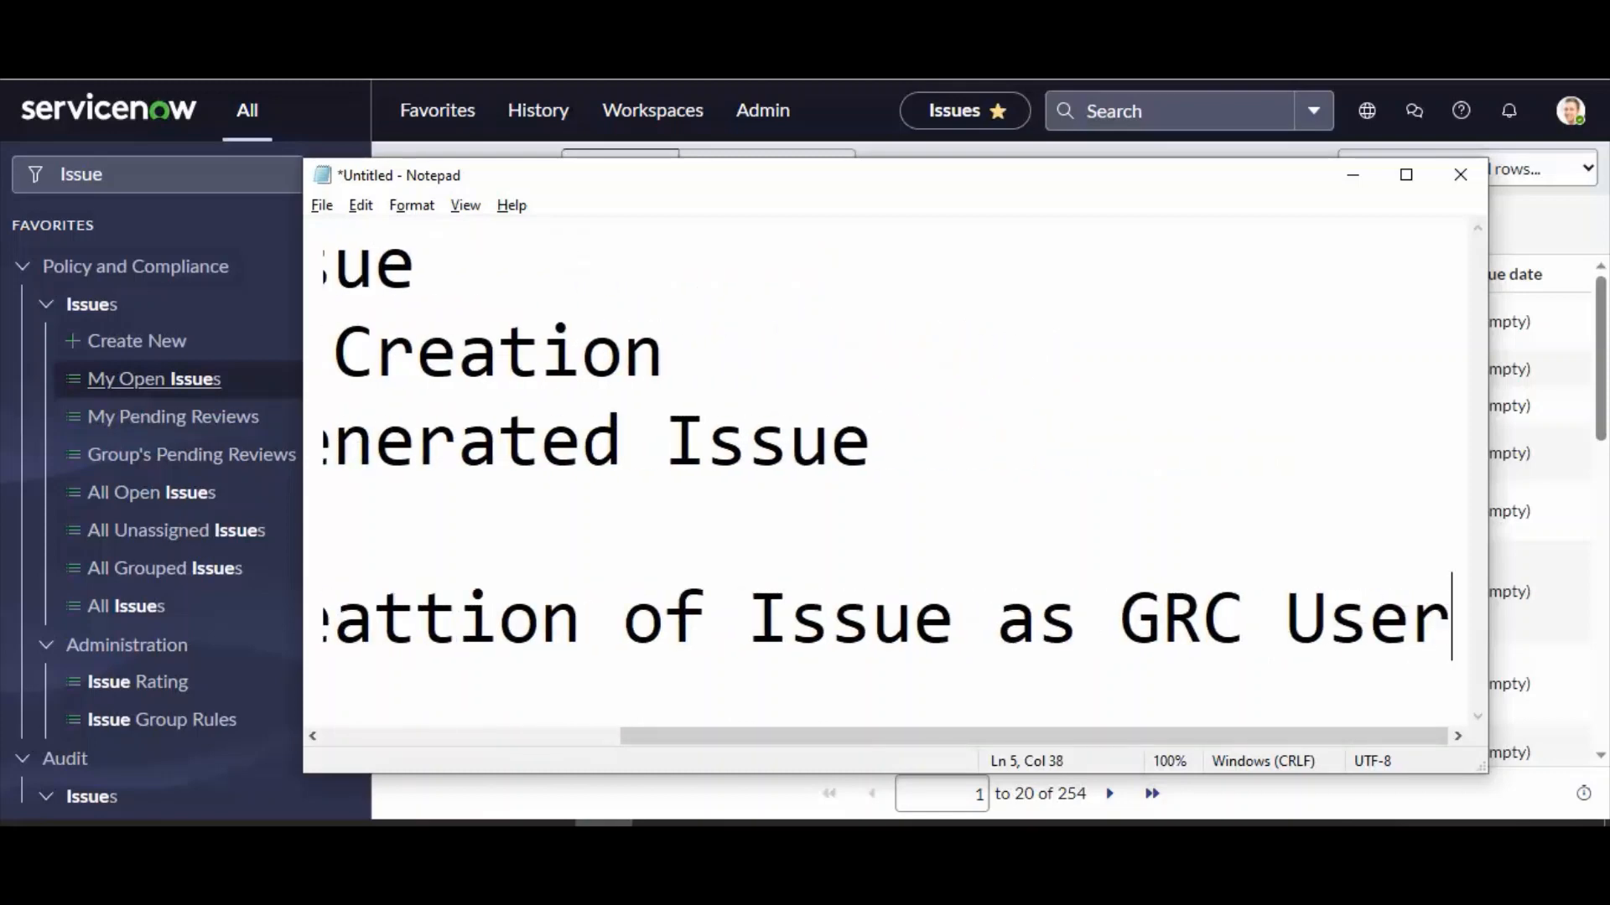
{"action": "left_click", "coordinate": [1353, 178]}
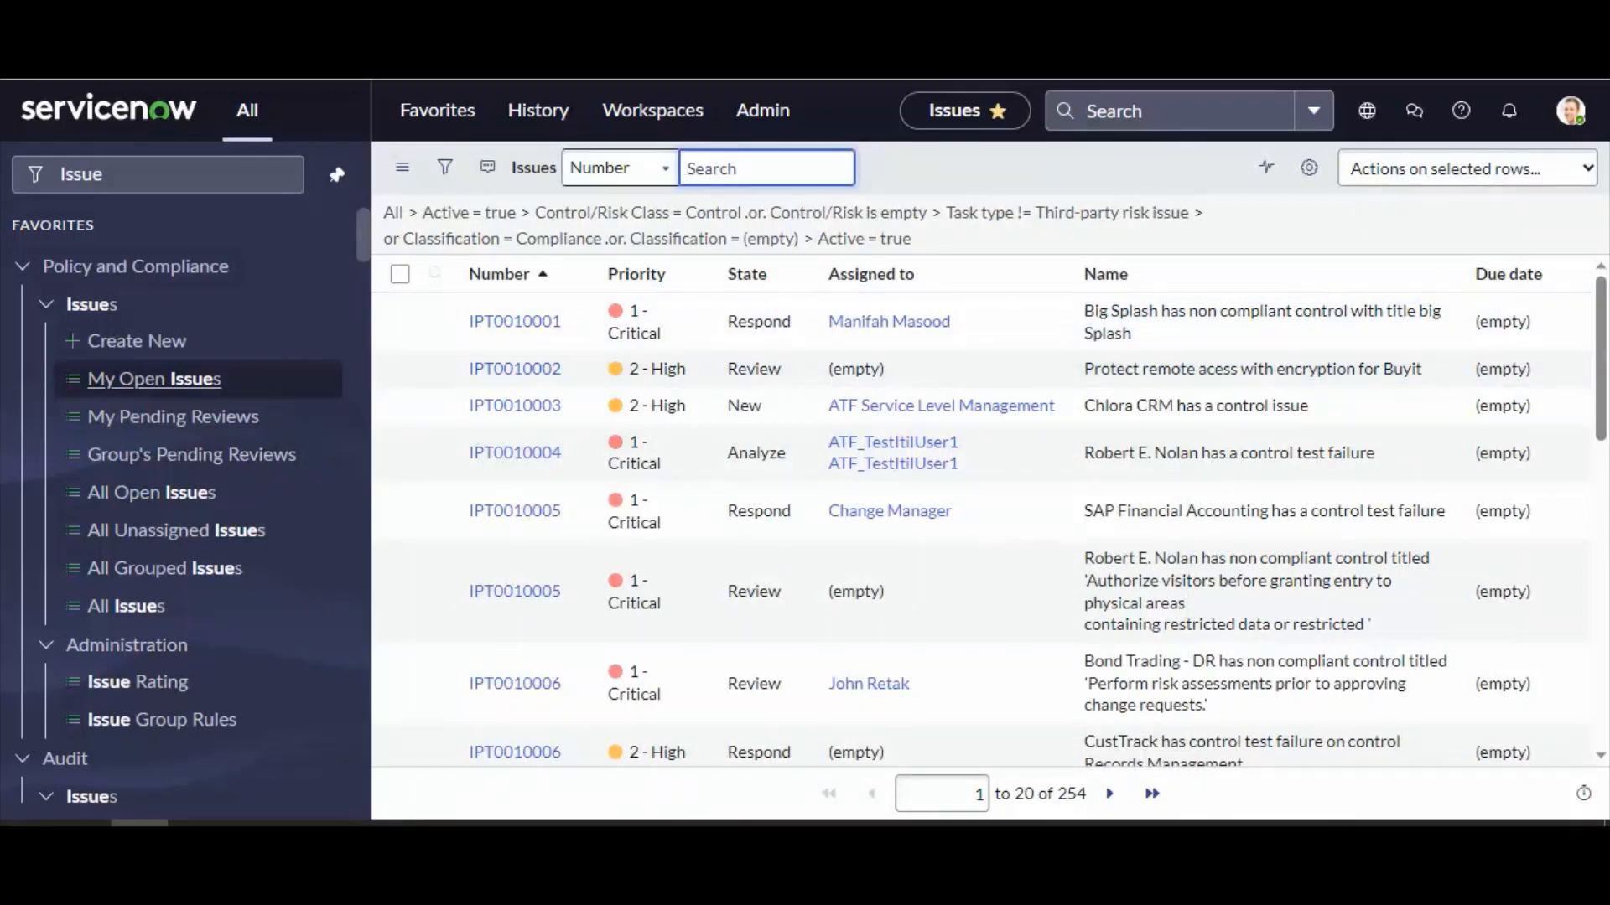
Step: Start a new Policy and Compliance issue record and name it "This is Manual Issue creation Dmeo by Triguma Acadmey"
{"action": "left_click", "coordinate": [148, 346]}
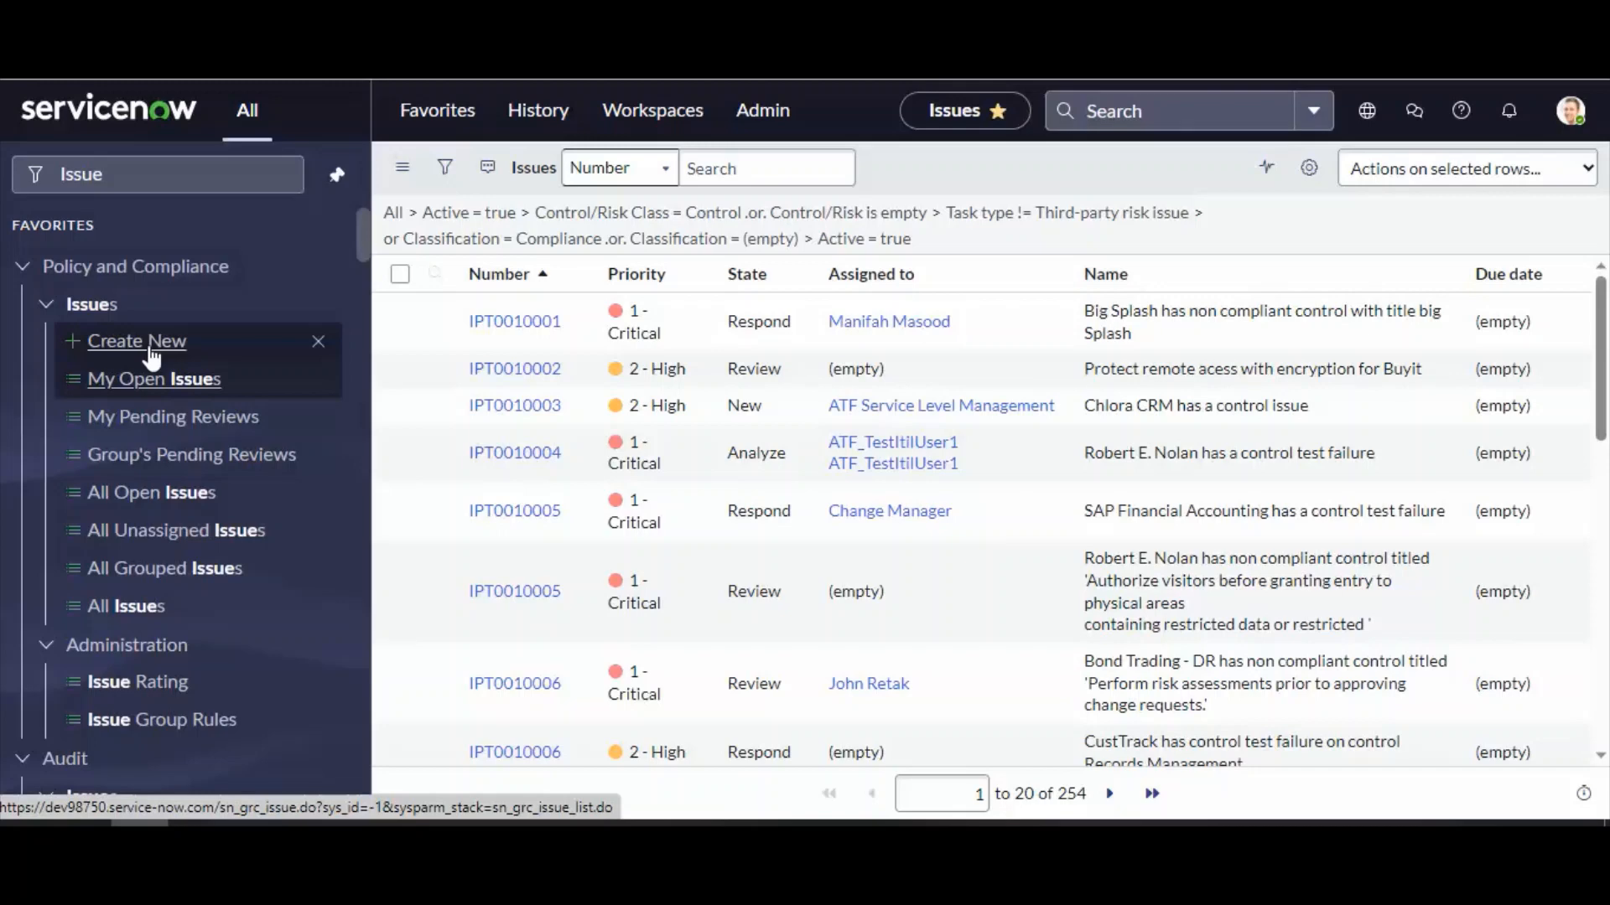
{"action": "left_click", "coordinate": [136, 341]}
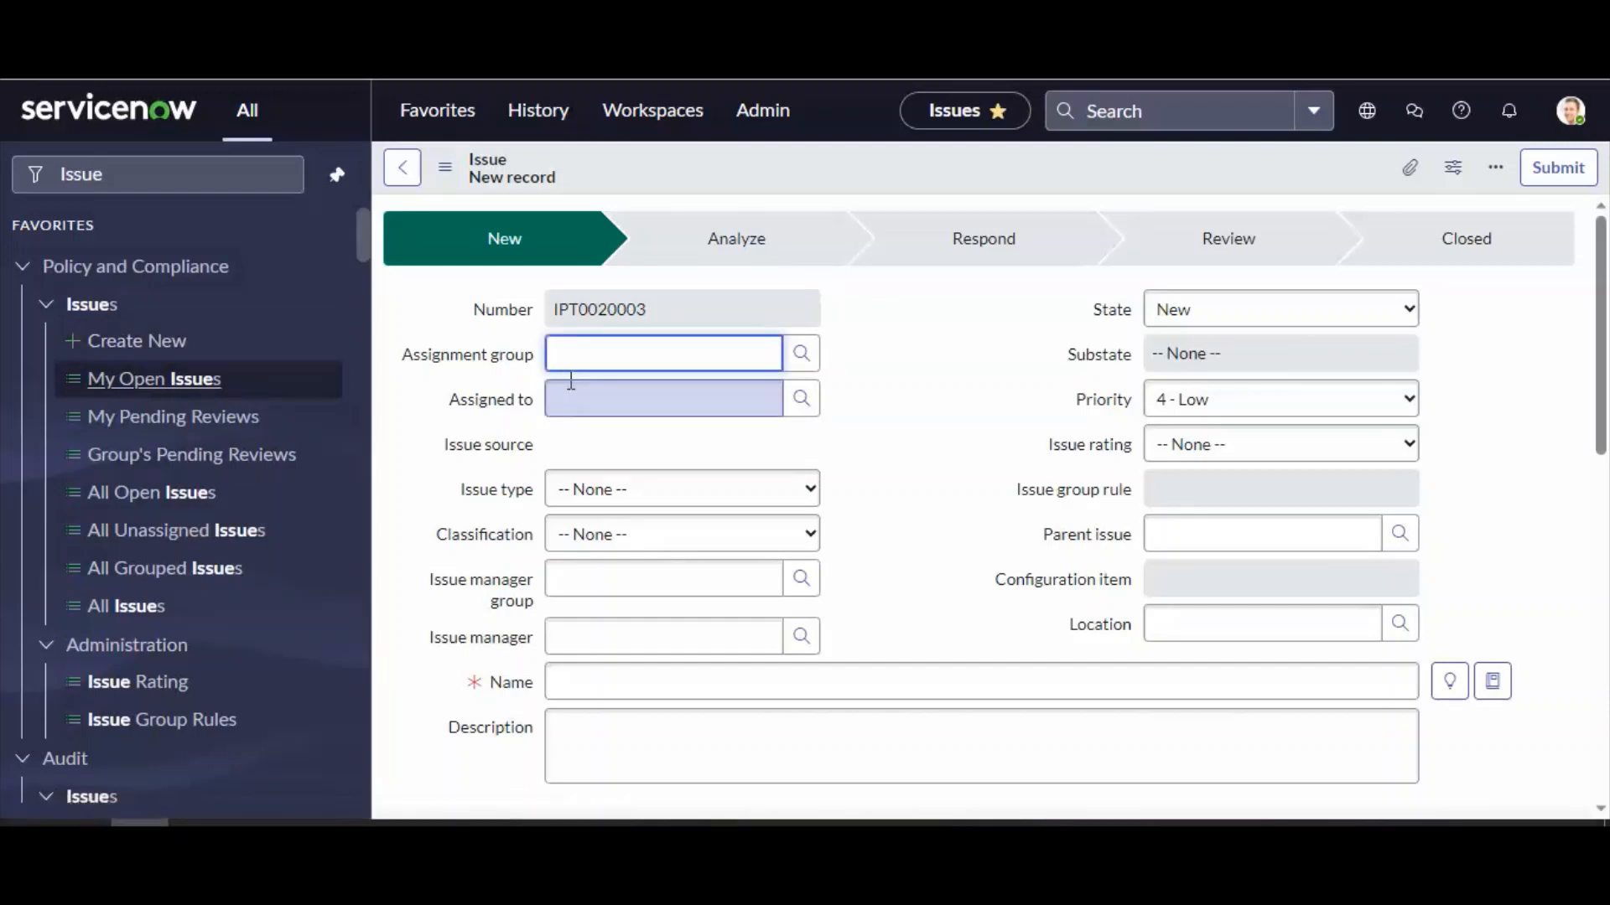
{"action": "left_click", "coordinate": [596, 682]}
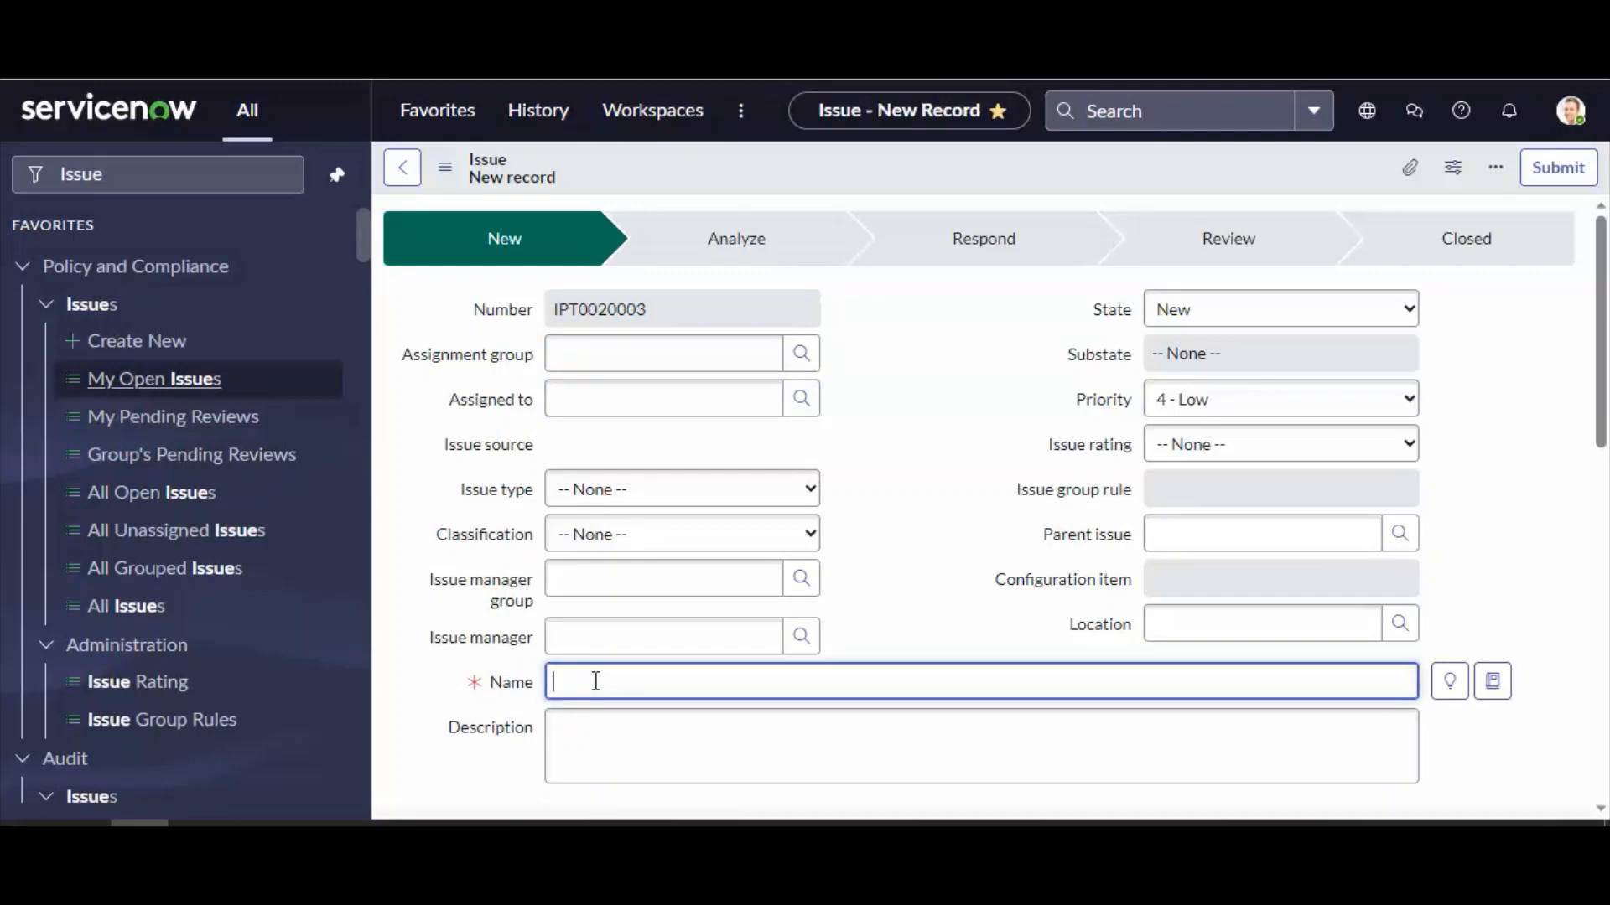
{"action": "type", "text": "This is Issue"}
{"action": "key", "text": "Left"}
{"action": "key", "text": "Left"}
{"action": "key", "text": "Left"}
{"action": "key", "text": "Left"}
{"action": "key", "text": "Left"}
{"action": "key", "text": "Left"}
{"action": "type", "text": "Manual"}
{"action": "key", "text": "Right"}
{"action": "key", "text": "Right"}
{"action": "key", "text": "Right"}
{"action": "key", "text": "Right"}
{"action": "key", "text": "Right"}
{"action": "type", "text": "creation Dmeo"}
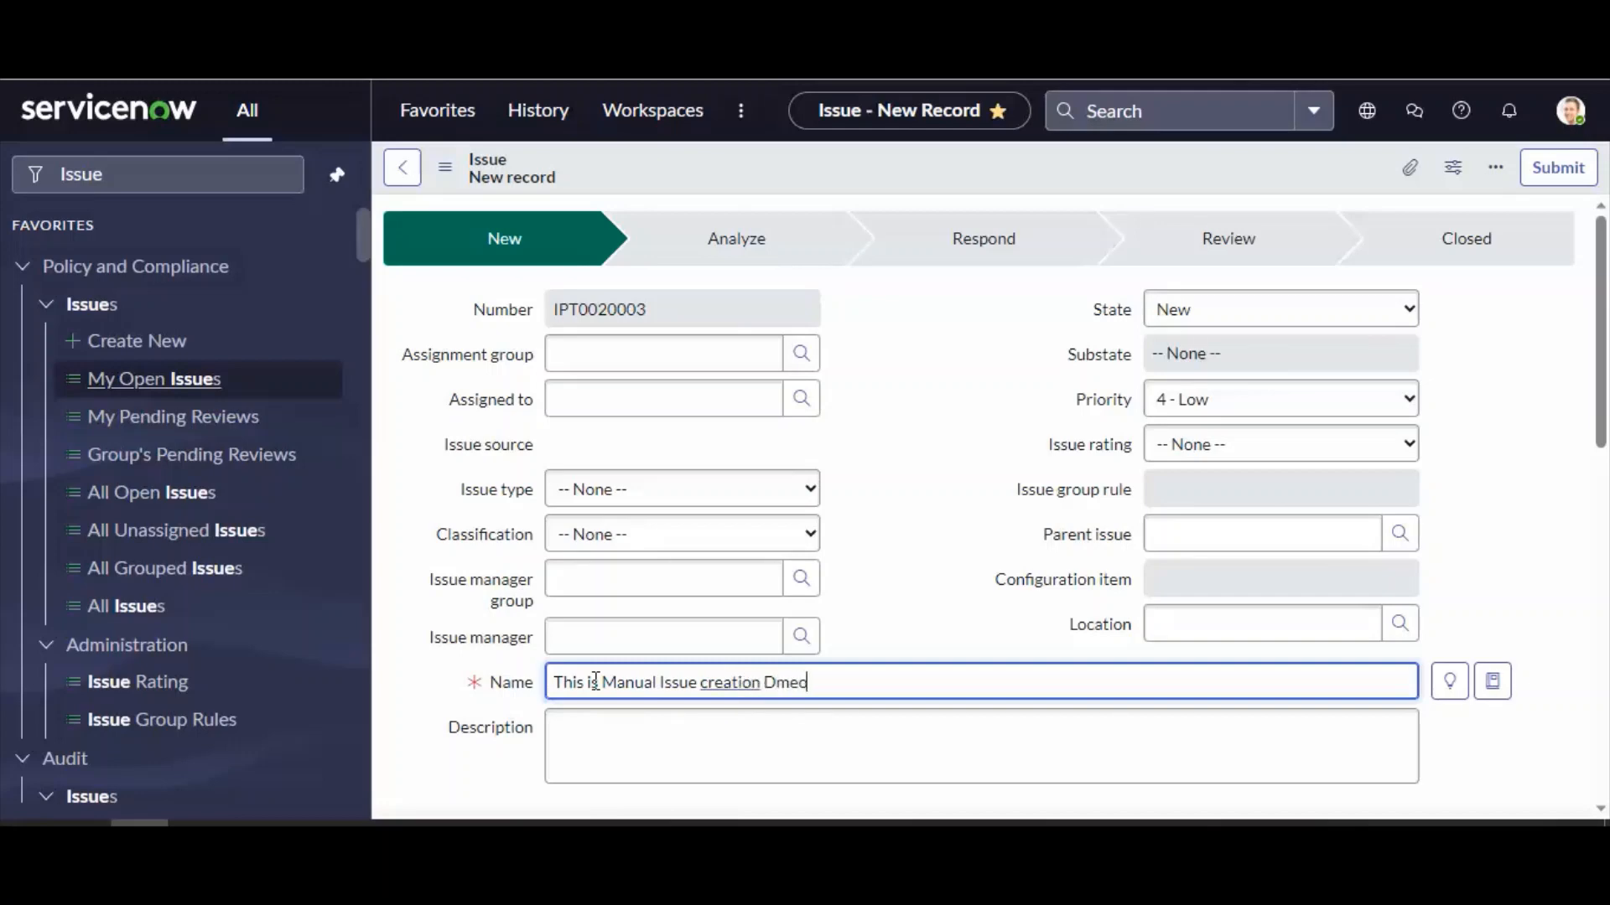
{"action": "type", "text": " by Sa"}
{"action": "key", "text": "BackSpace"}
{"action": "type", "text": "Triguma Acadmey"}
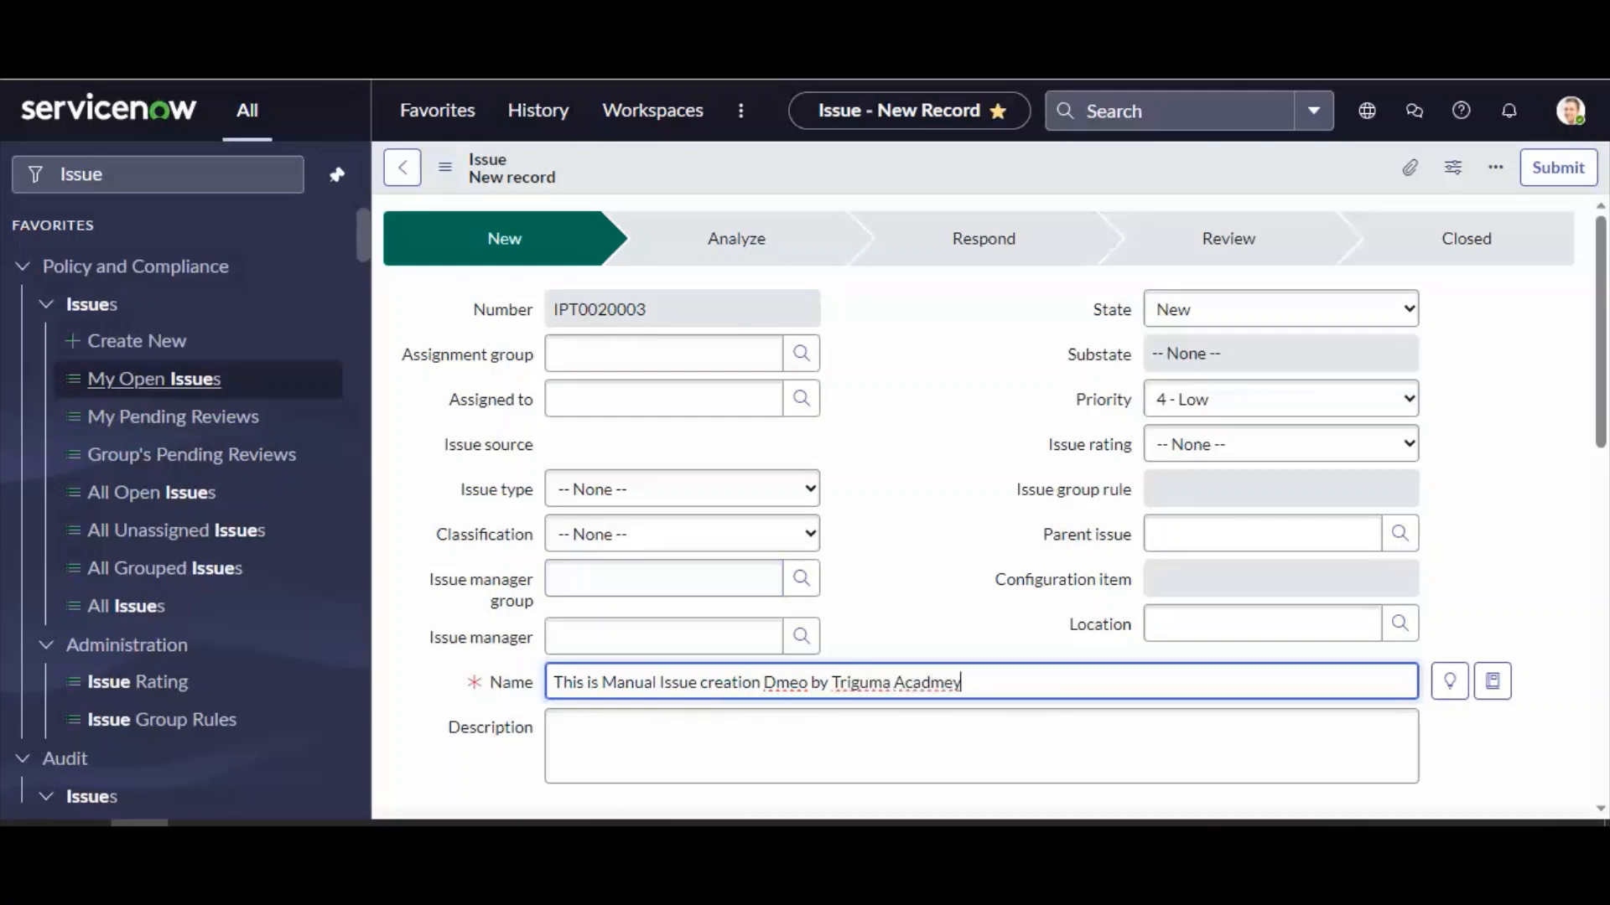
Step: Set the new issue's type to Control design effectiveness failure and its classification to Compliance
{"action": "left_click", "coordinate": [642, 495]}
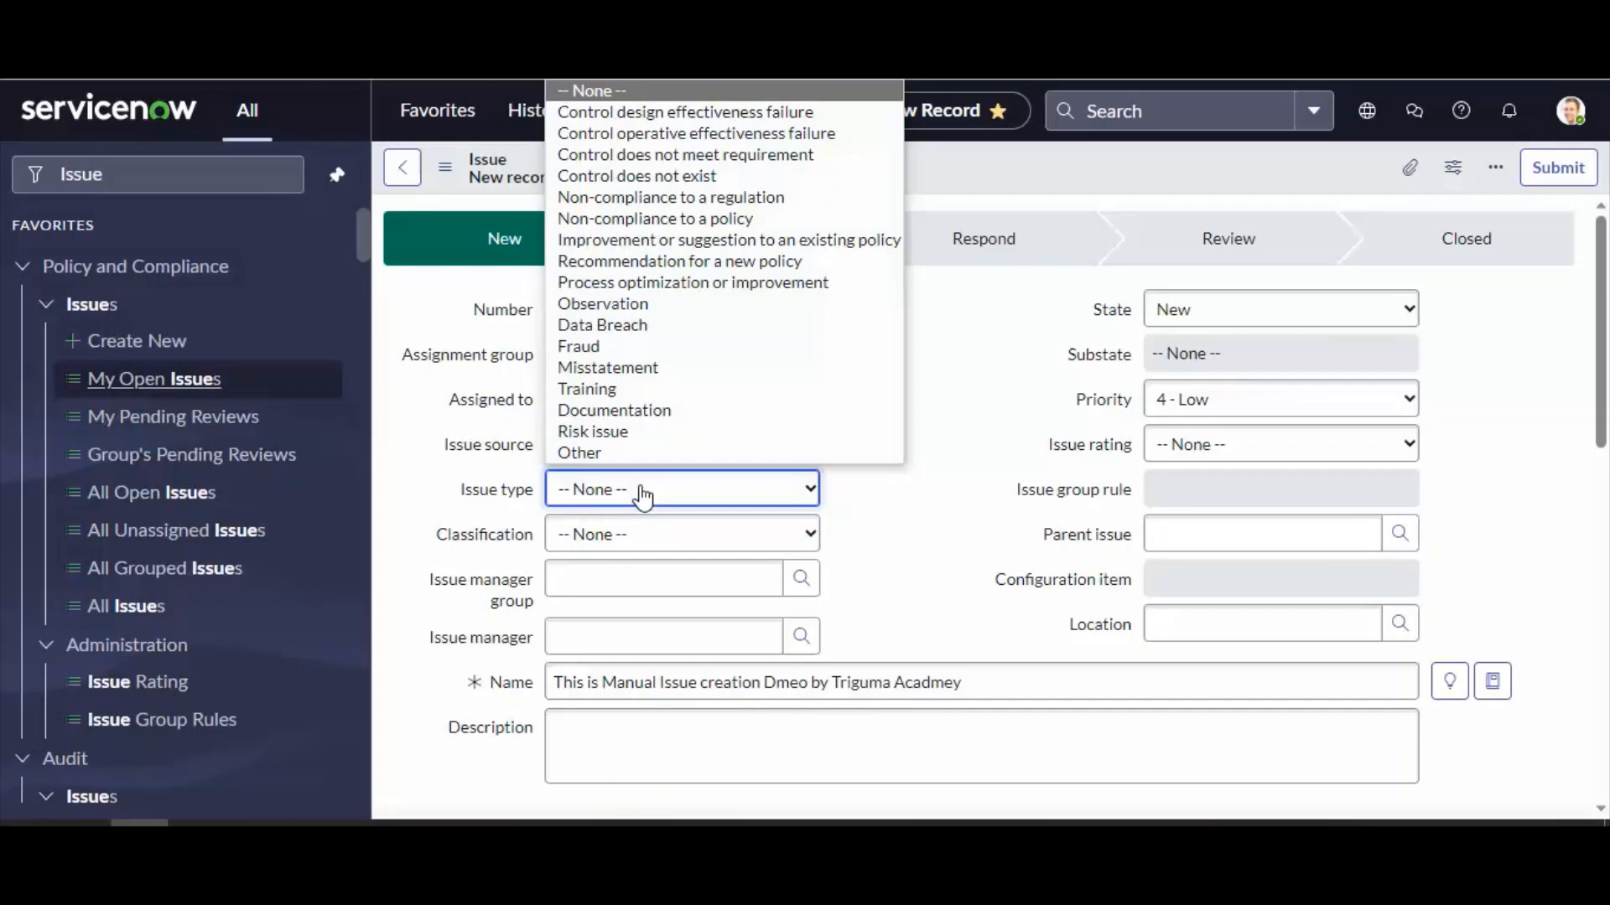
{"action": "left_click", "coordinate": [688, 112]}
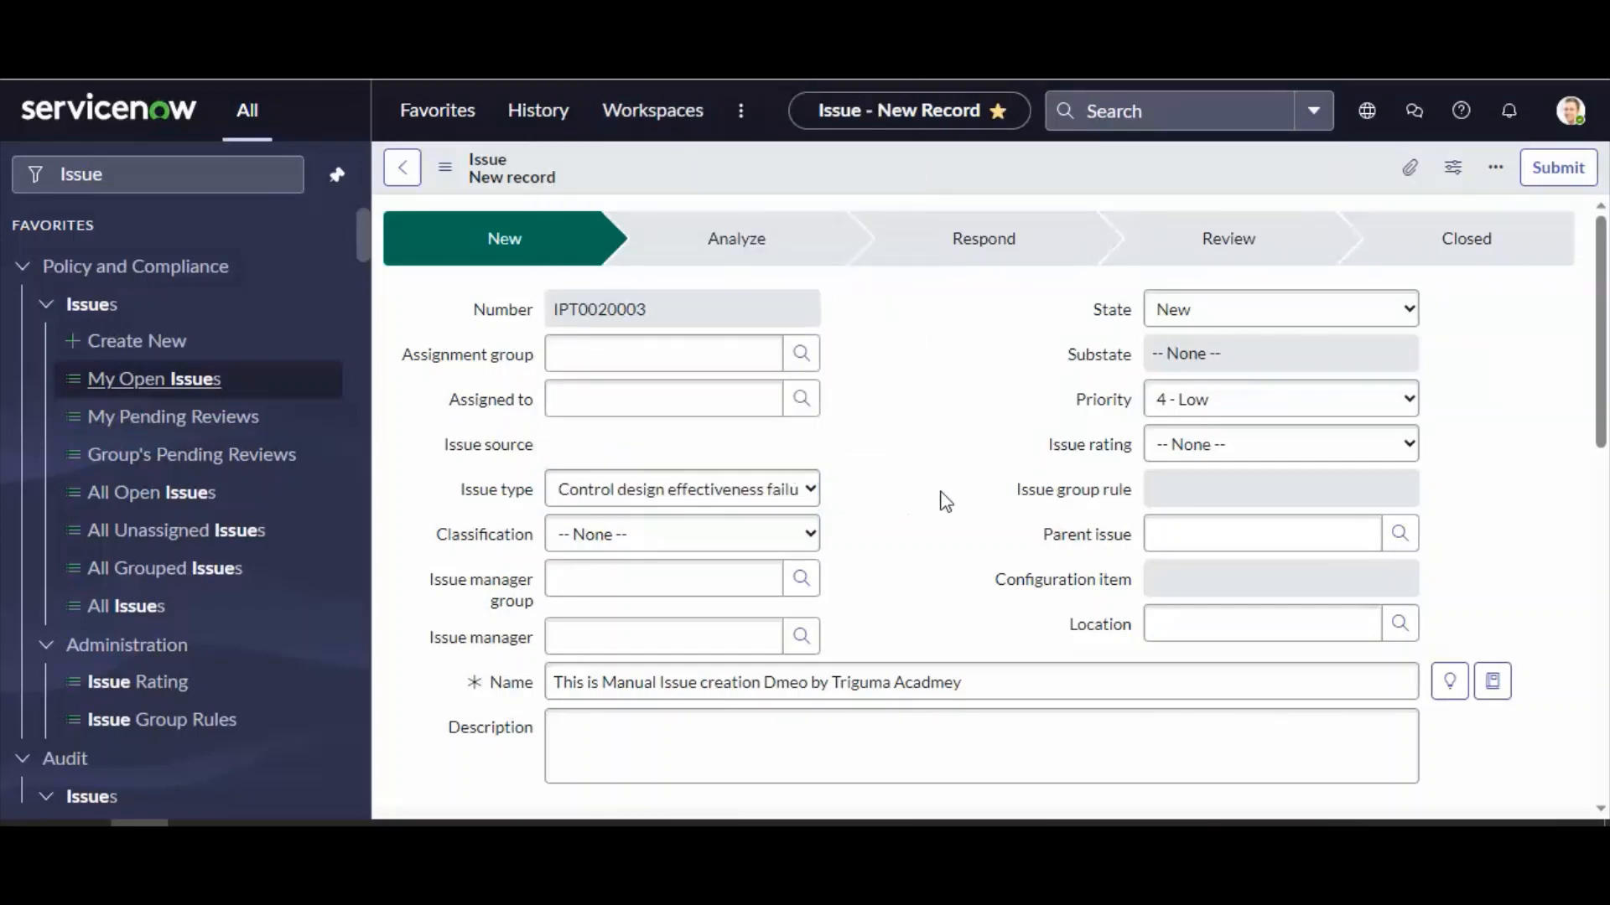
{"action": "left_click", "coordinate": [708, 534]}
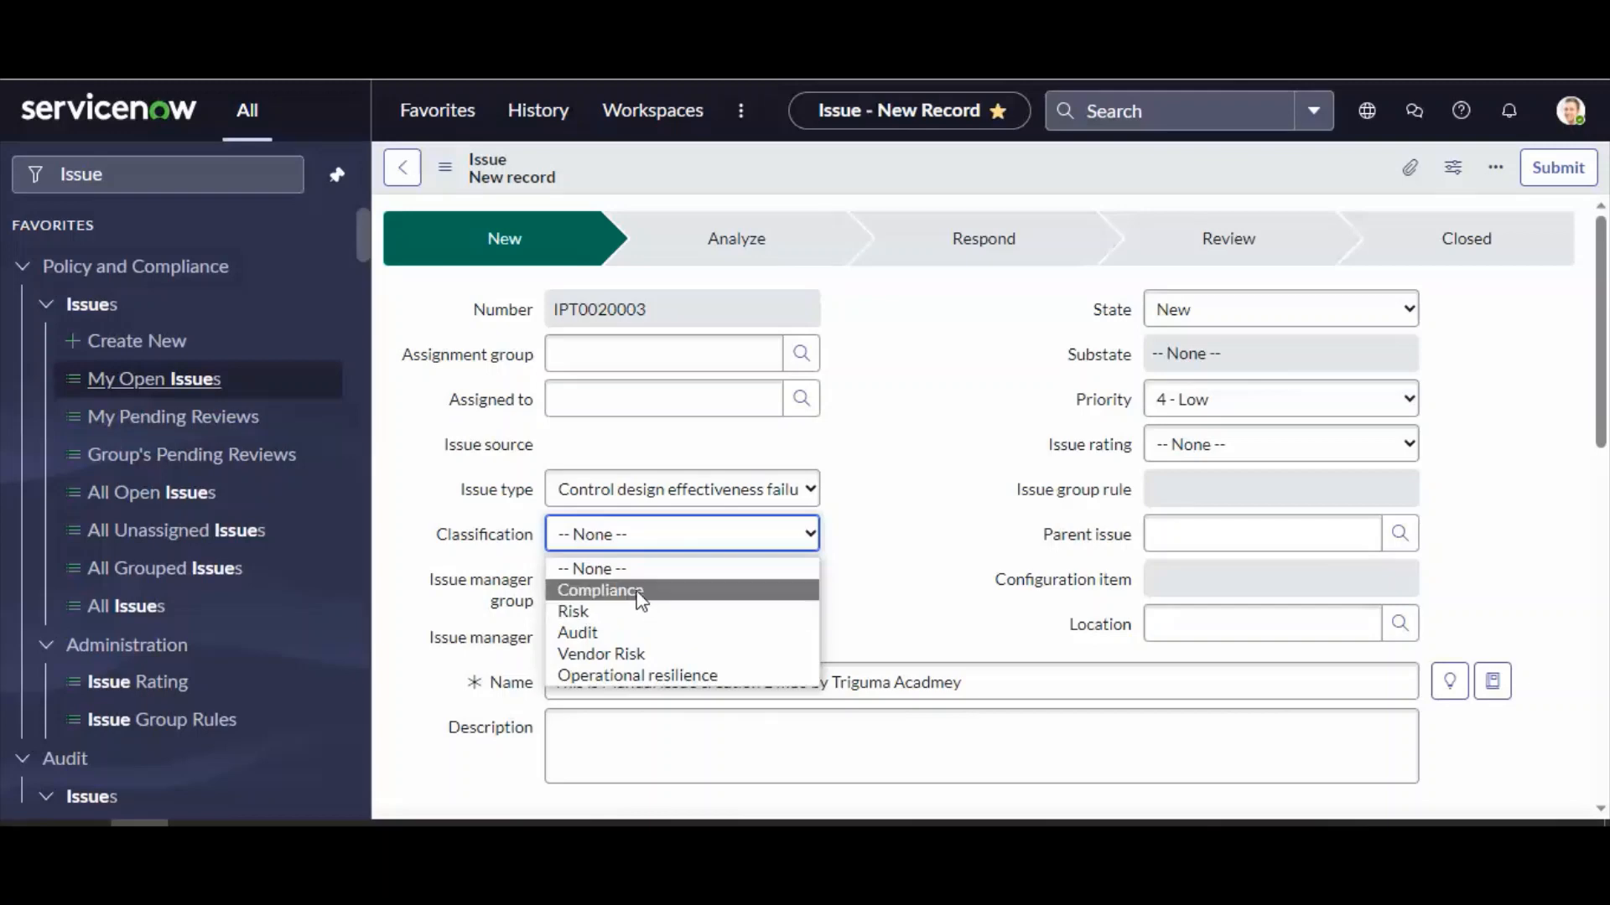
{"action": "left_click", "coordinate": [641, 590]}
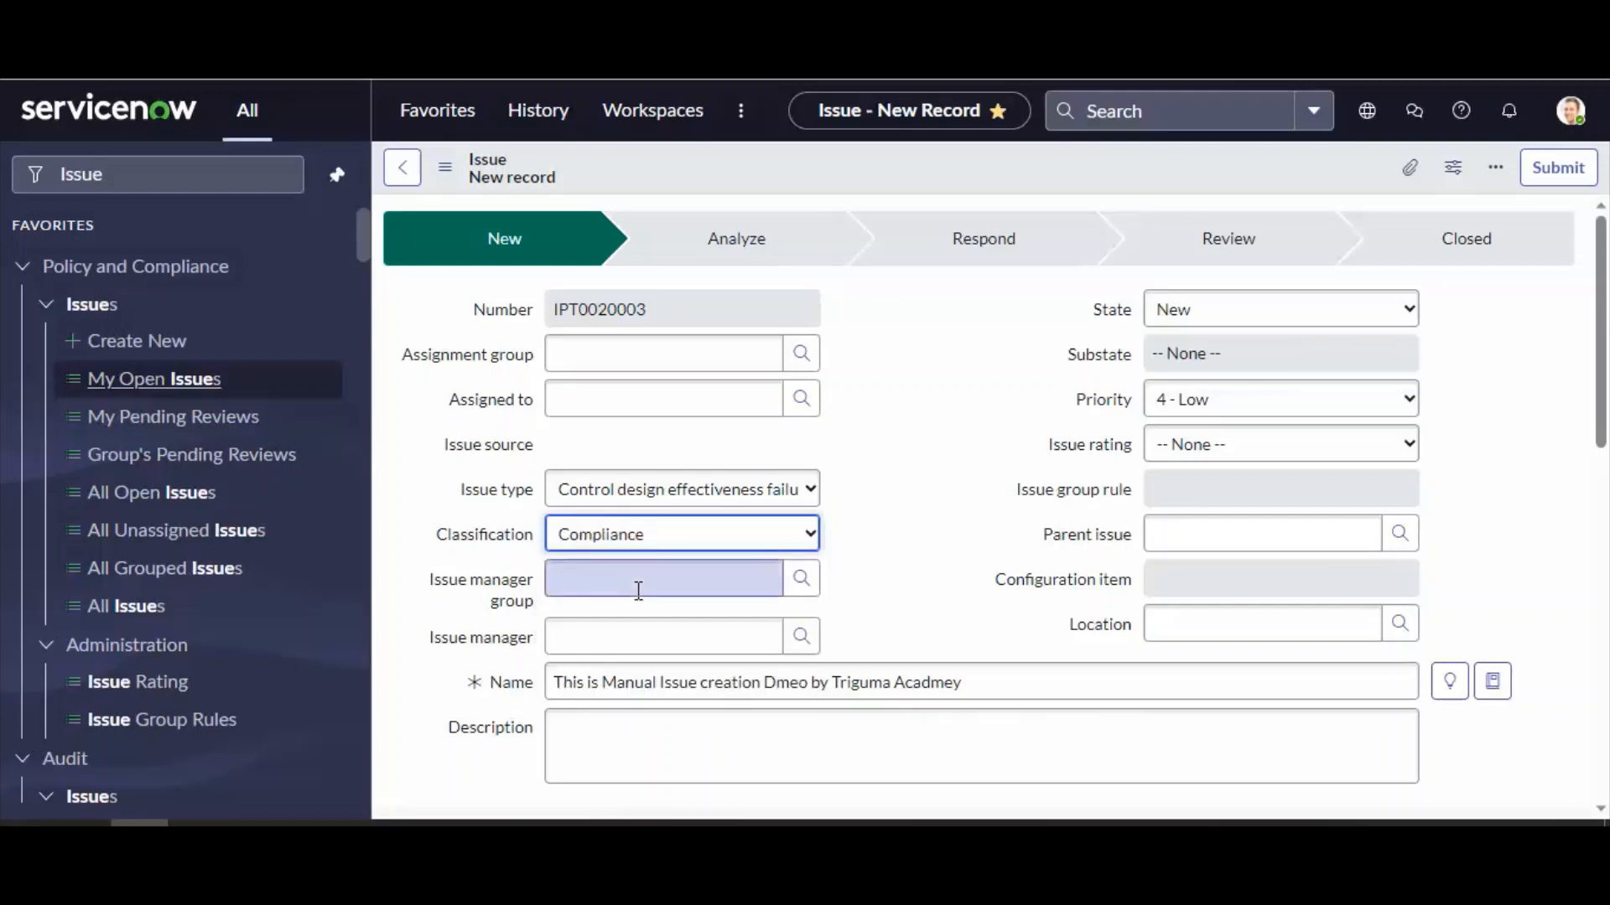
Step: Set both the priority and the issue rating of the new issue to 2 - High
{"action": "left_click", "coordinate": [1207, 401]}
{"action": "left_click", "coordinate": [1229, 478]}
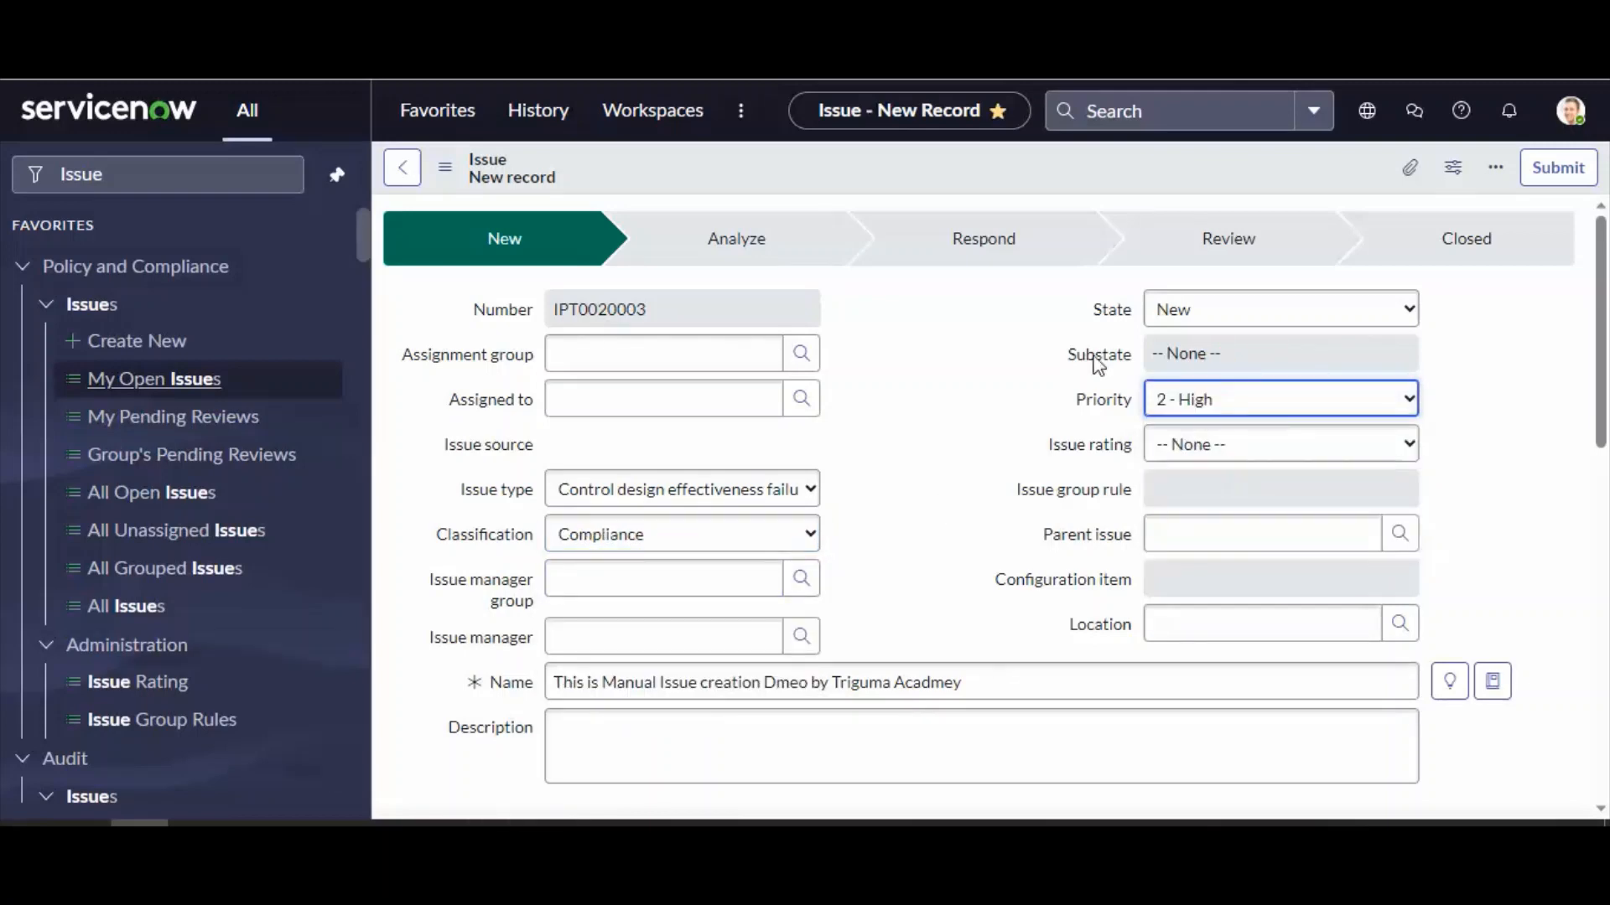
{"action": "left_click", "coordinate": [1207, 447]}
{"action": "left_click", "coordinate": [1220, 521]}
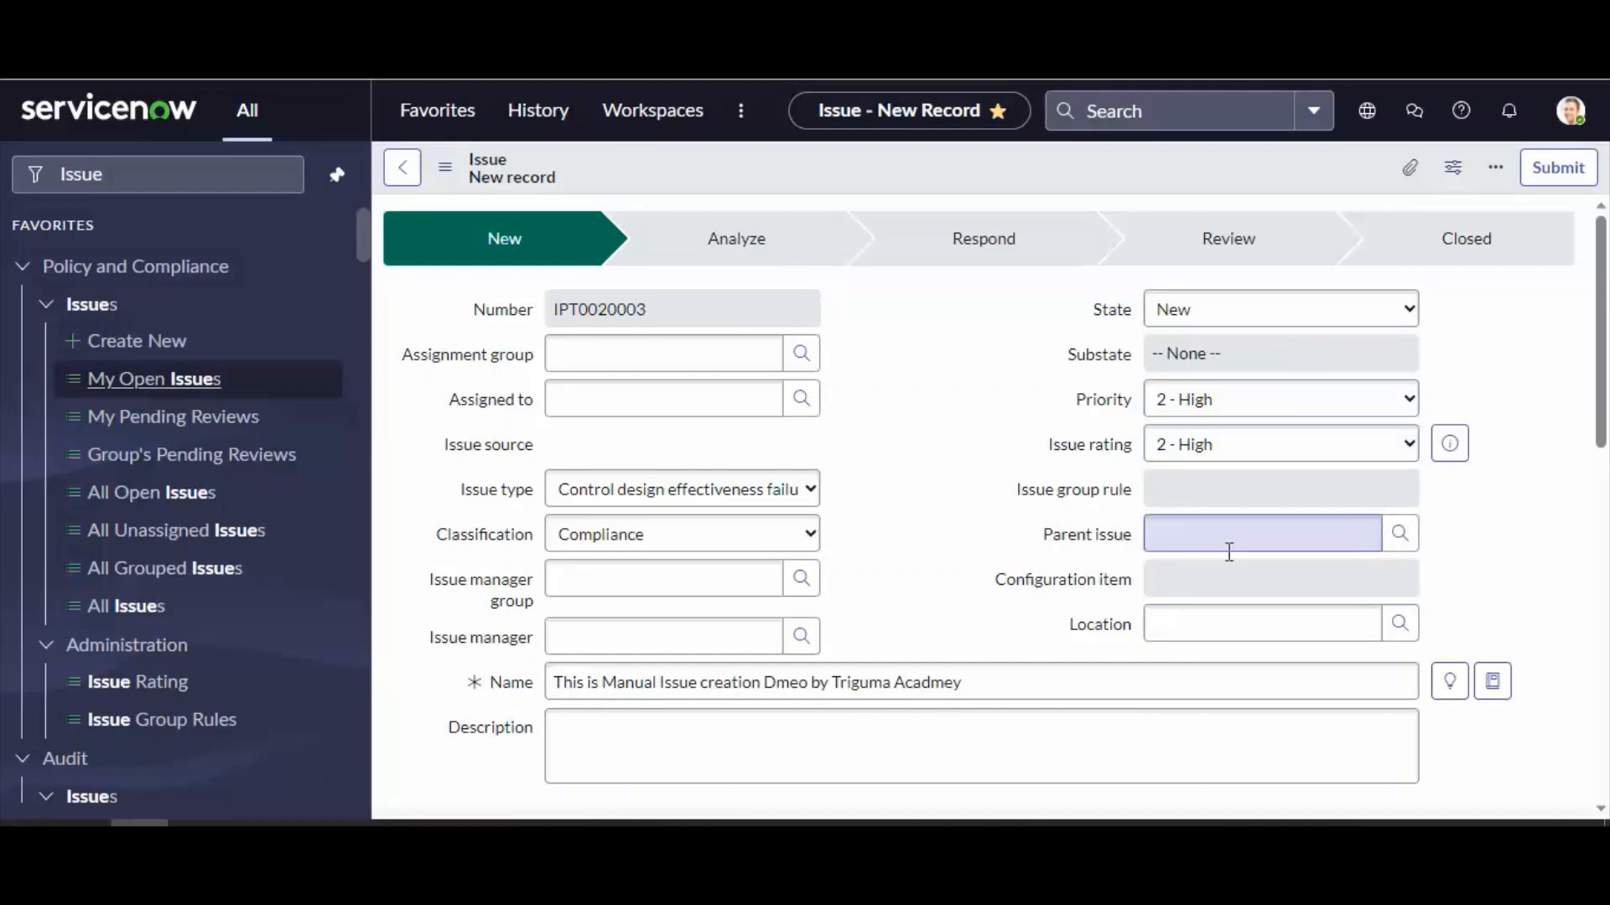
Step: Copy the issue's name text into its description
{"action": "scroll", "coordinate": [1233, 552], "scroll_direction": "down", "scroll_amount": 3}
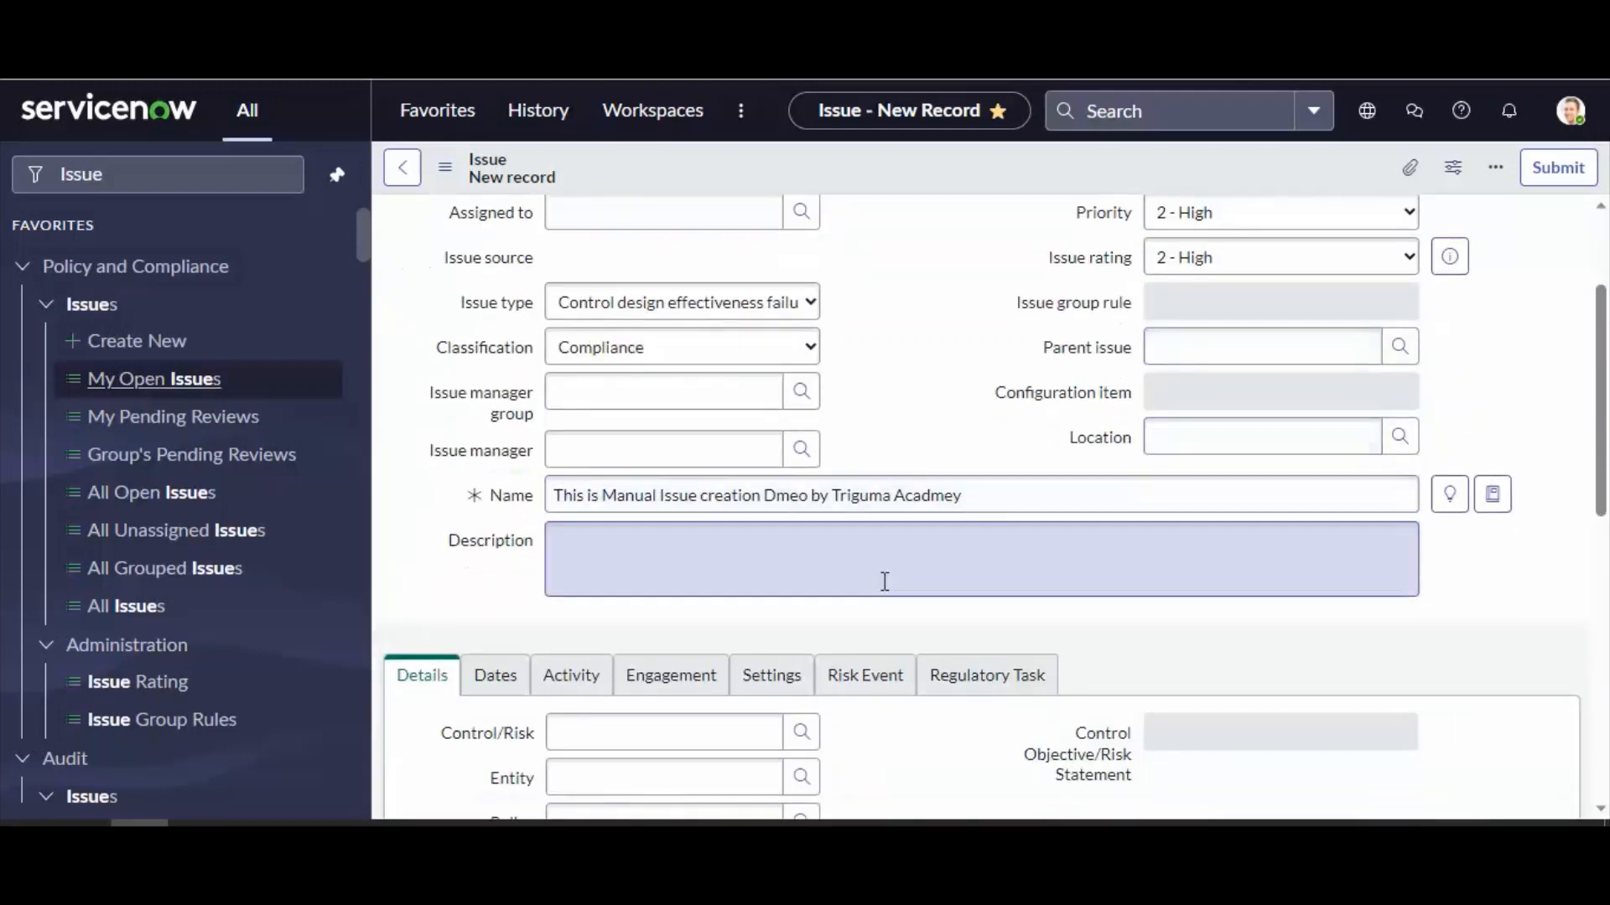
{"action": "left_click_drag", "start_coordinate": [1017, 496], "coordinate": [369, 499]}
{"action": "key", "text": "ctrl+c"}
{"action": "left_click", "coordinate": [659, 543]}
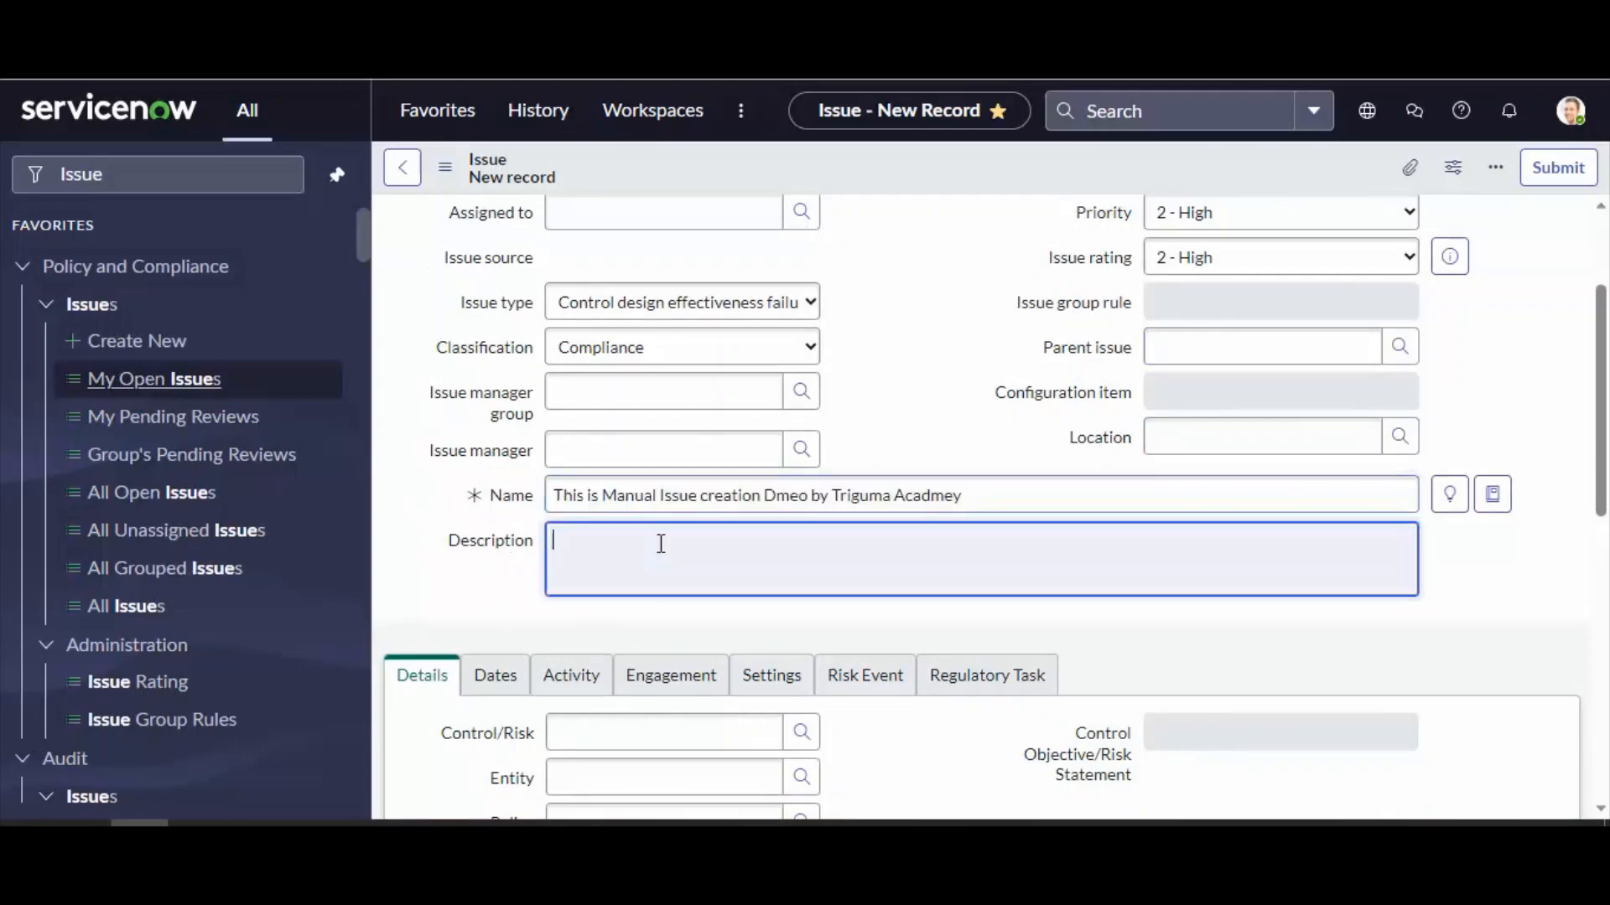
{"action": "key", "text": "ctrl+v"}
Step: Link the control "Evaluate the Information Technology staffing requirements regularly." to the new issue as its Control/Risk
{"action": "scroll", "coordinate": [661, 545], "scroll_direction": "down", "scroll_amount": 2}
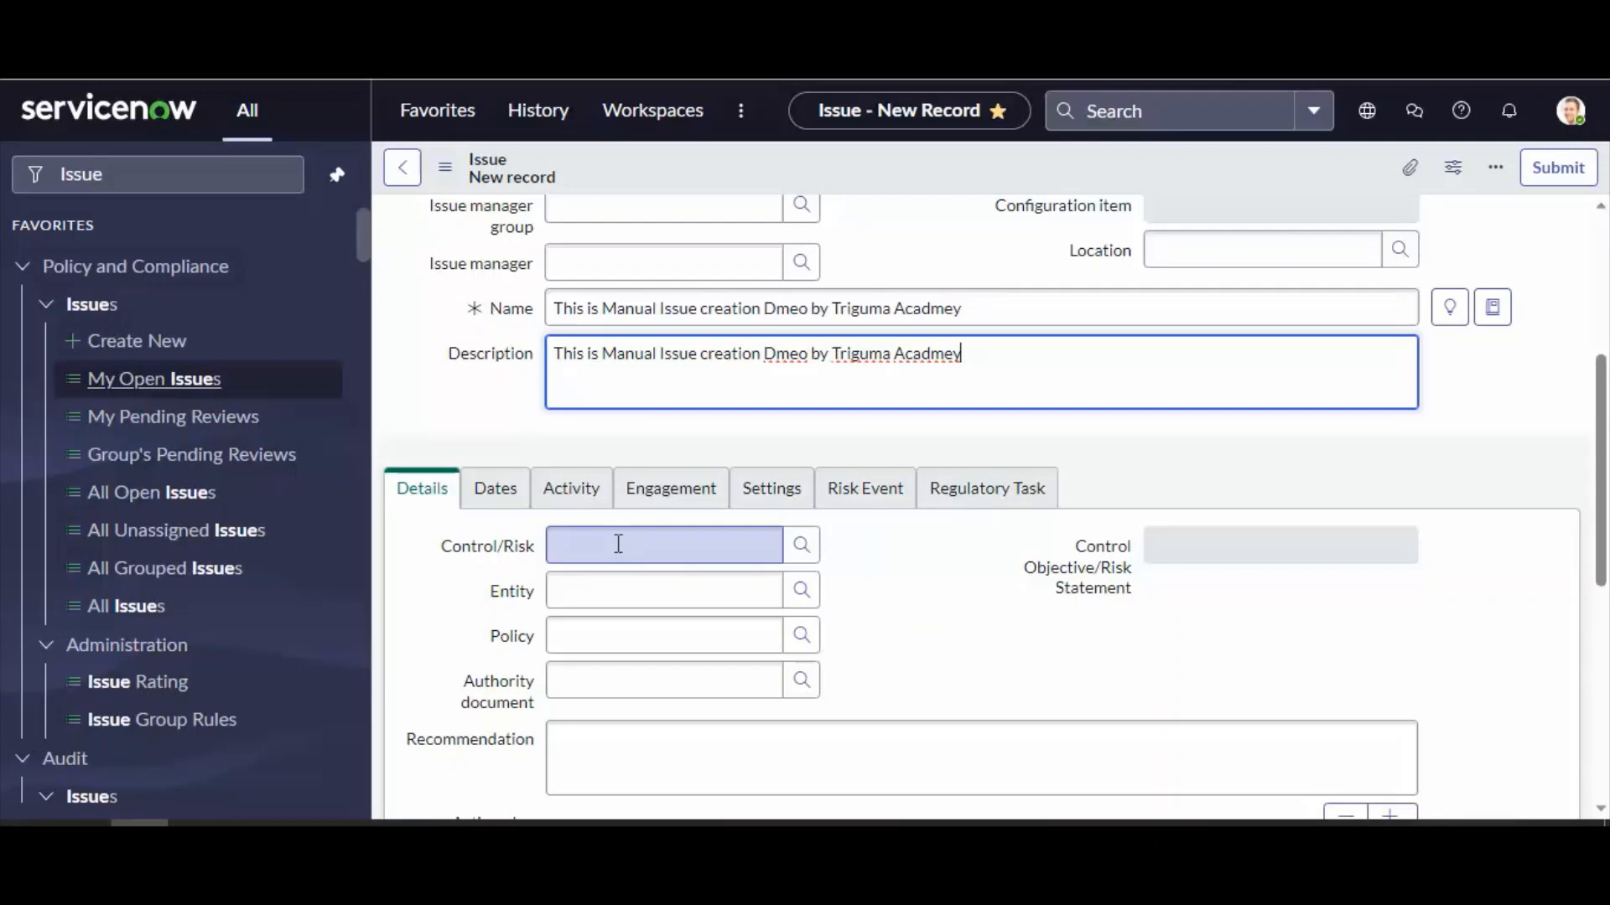
{"action": "left_click", "coordinate": [807, 549]}
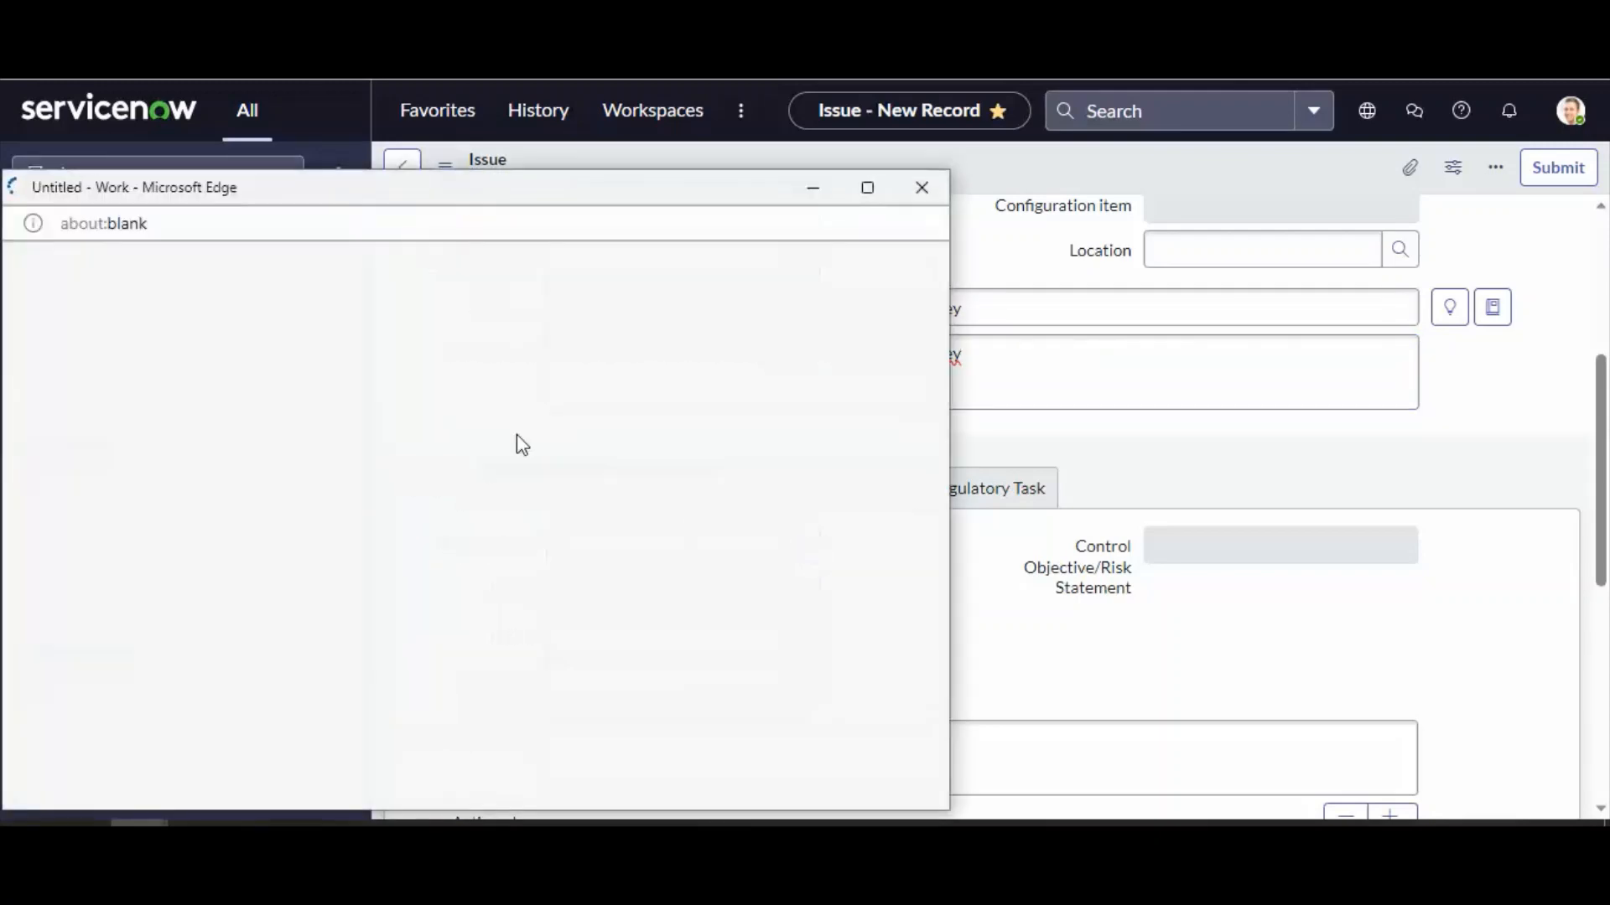
{"action": "left_click_drag", "start_coordinate": [424, 201], "coordinate": [636, 193]}
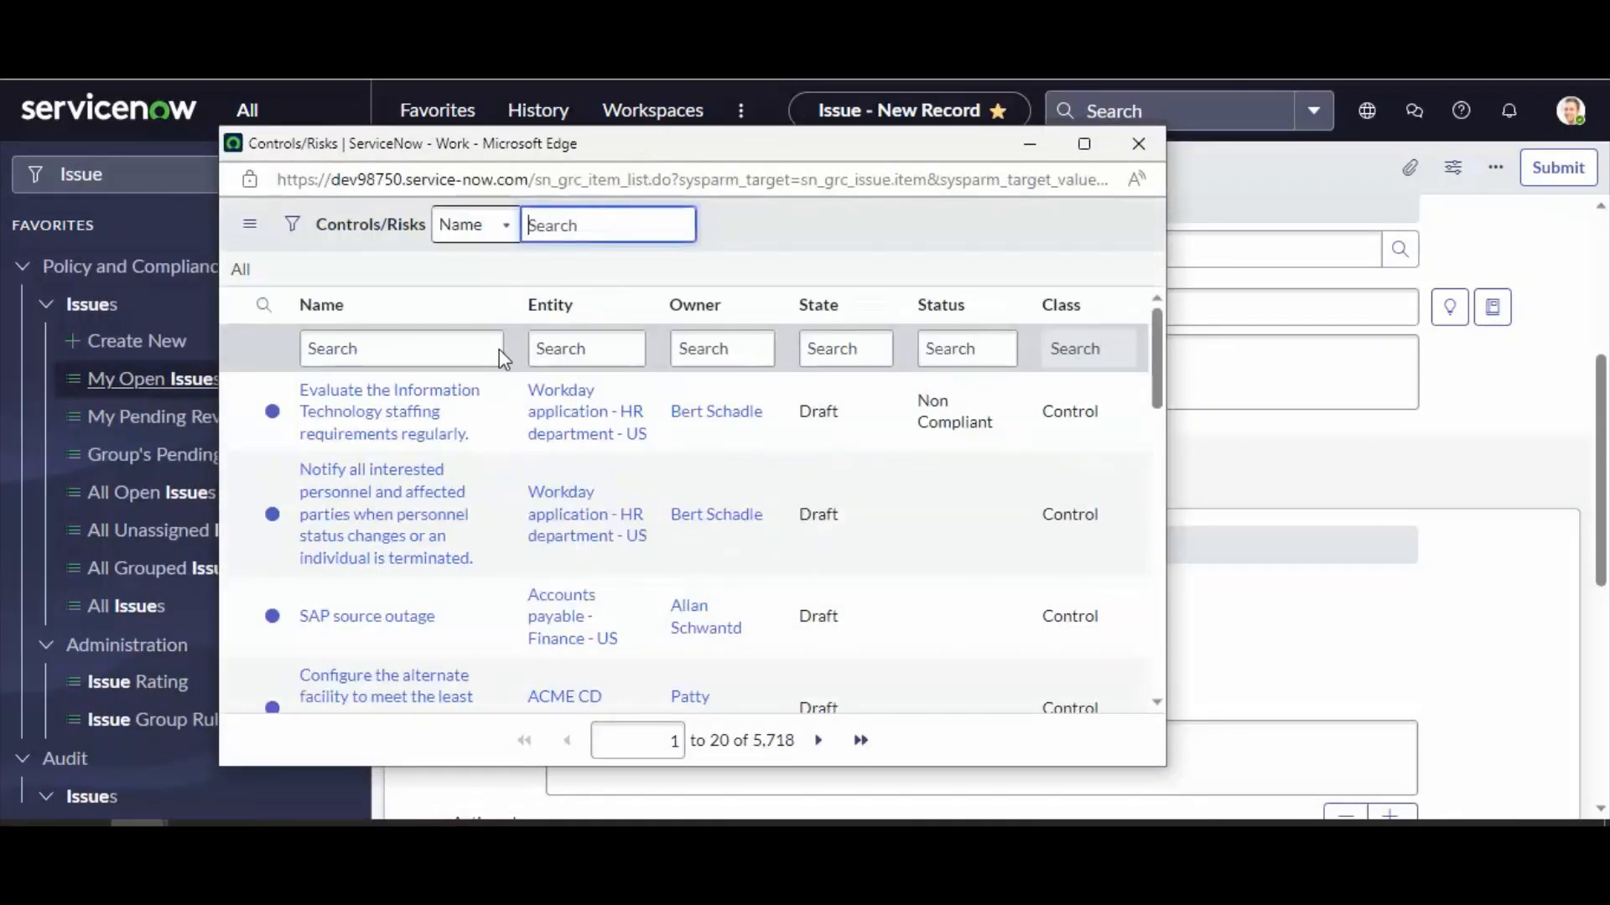
{"action": "left_click", "coordinate": [379, 440]}
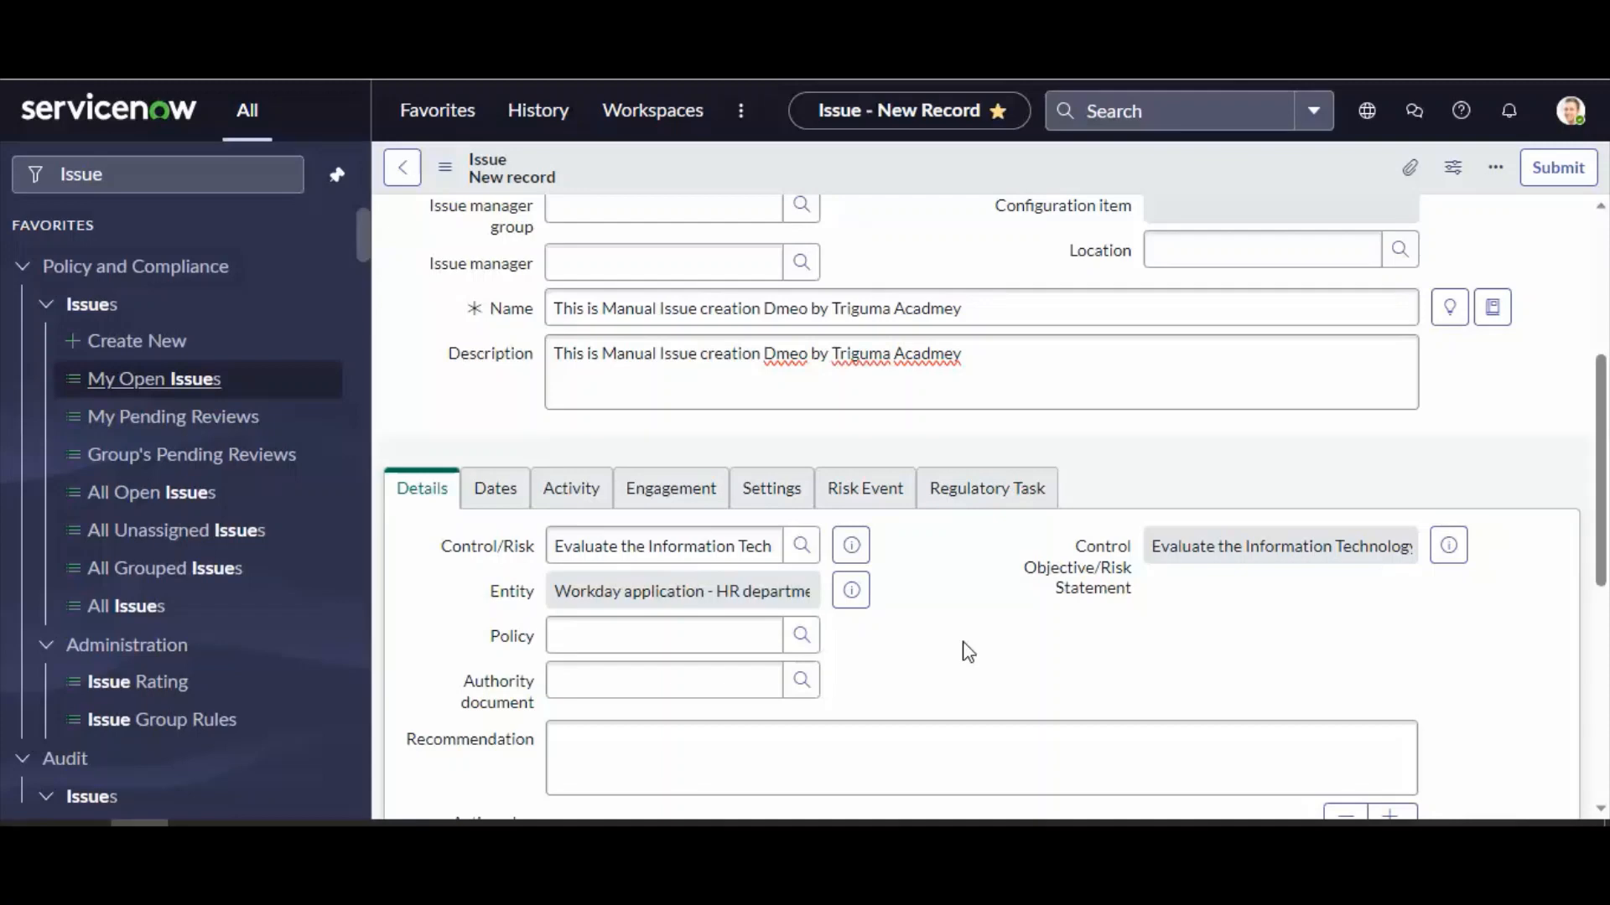
Step: Look through the new issue's policy and authority document fields and its Dates, Activity, Engagement, Settings and Risk Event sections
{"action": "left_click", "coordinate": [625, 631]}
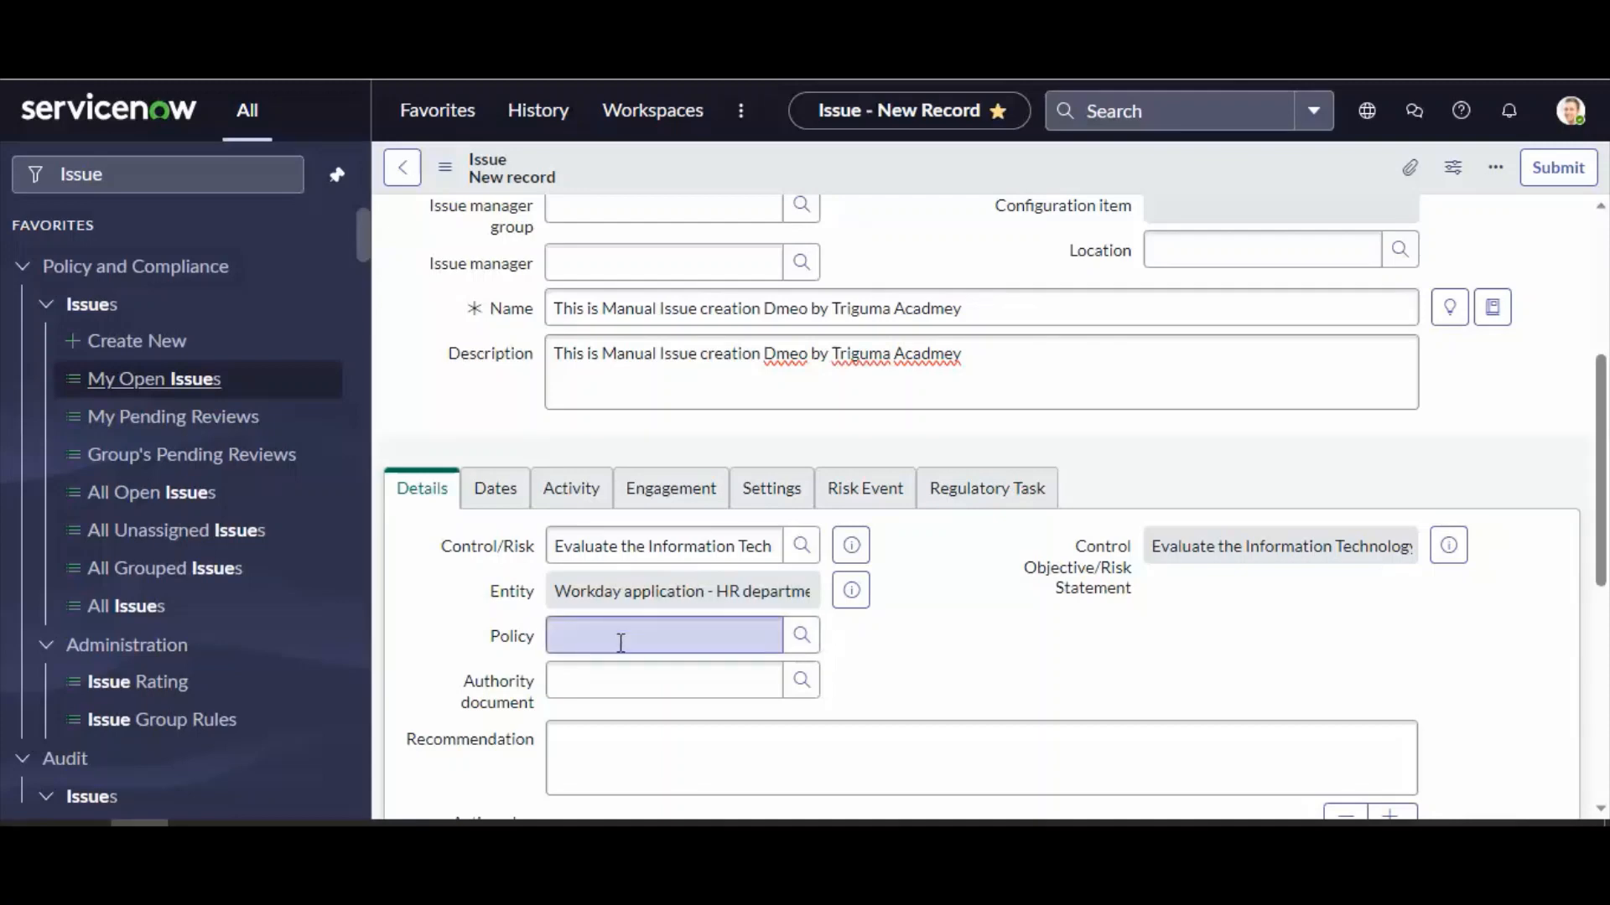
{"action": "left_click", "coordinate": [642, 677]}
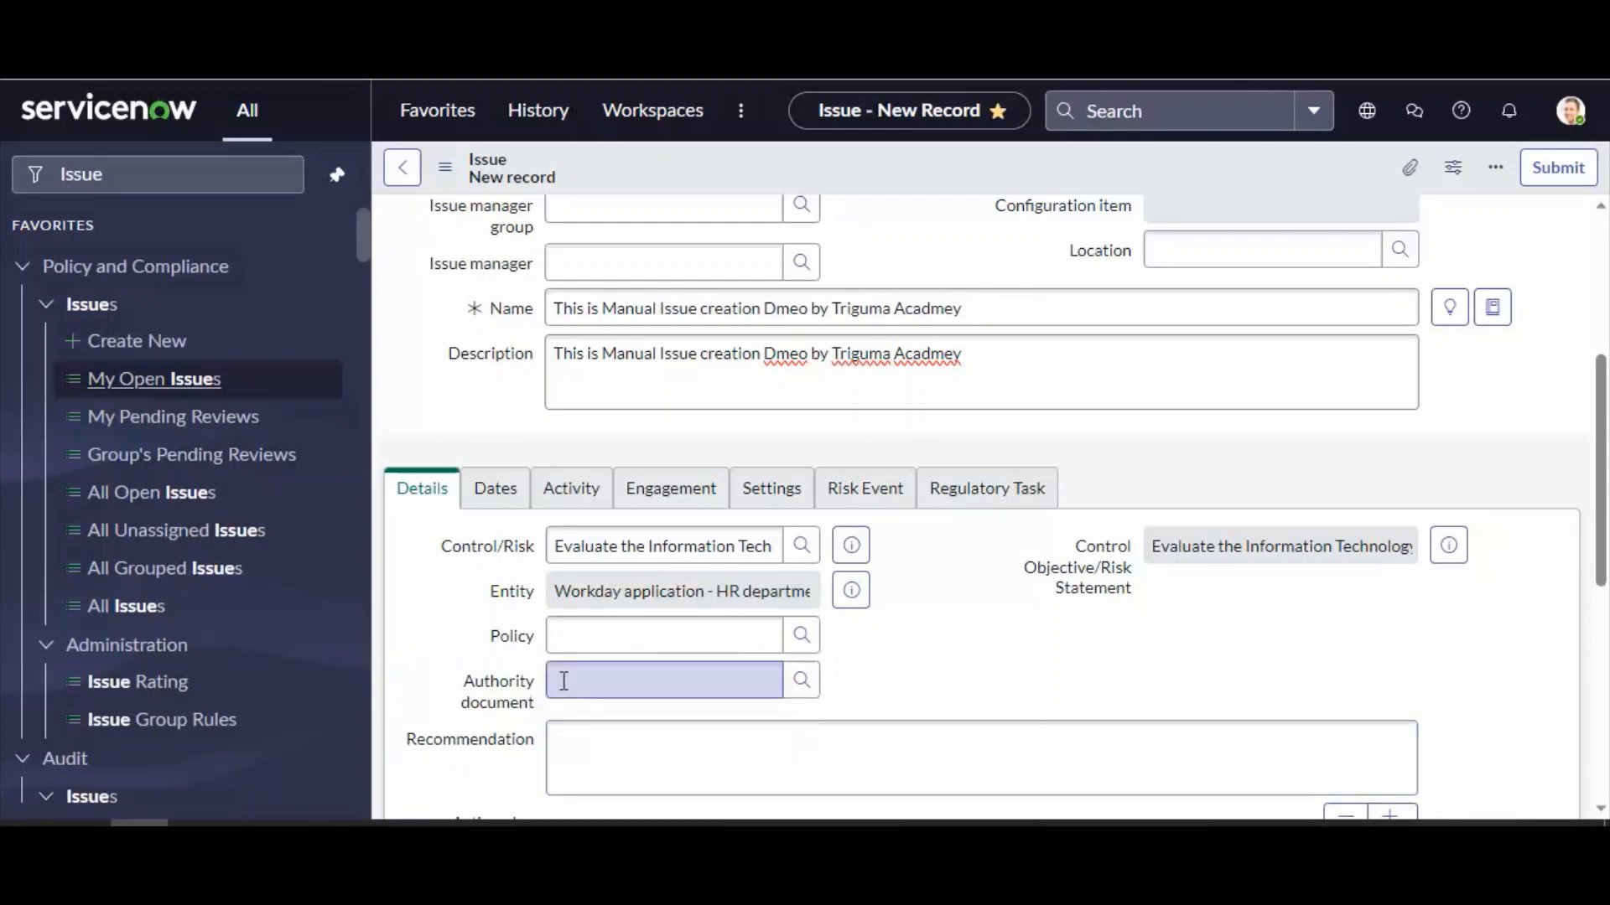
{"action": "left_click", "coordinate": [504, 484]}
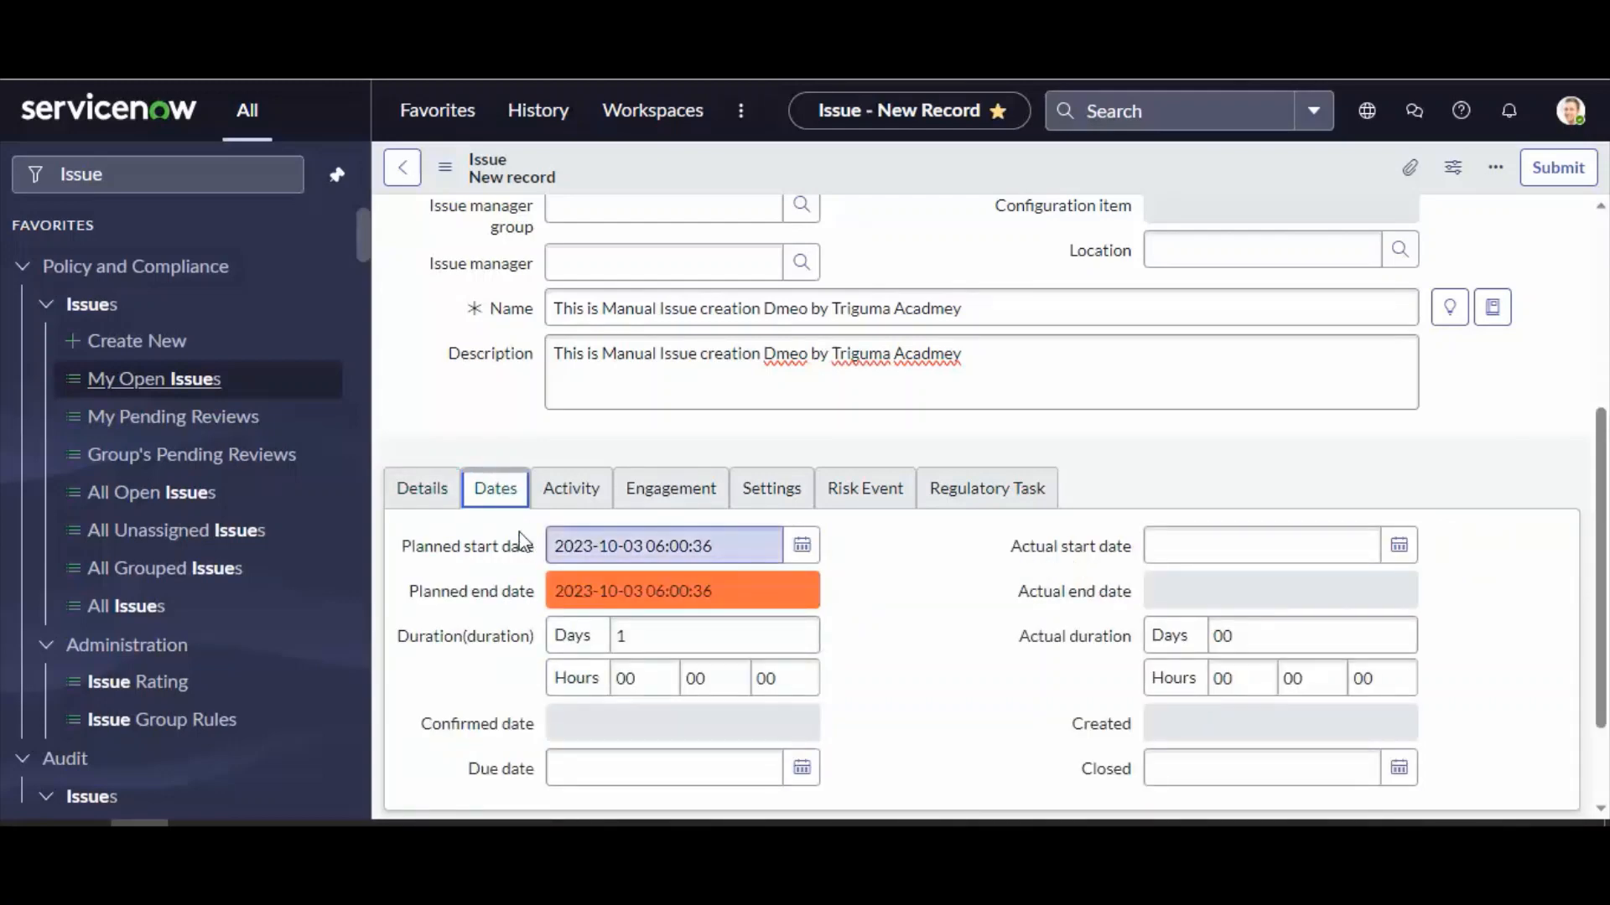
{"action": "left_click", "coordinate": [583, 494]}
{"action": "left_click", "coordinate": [675, 495]}
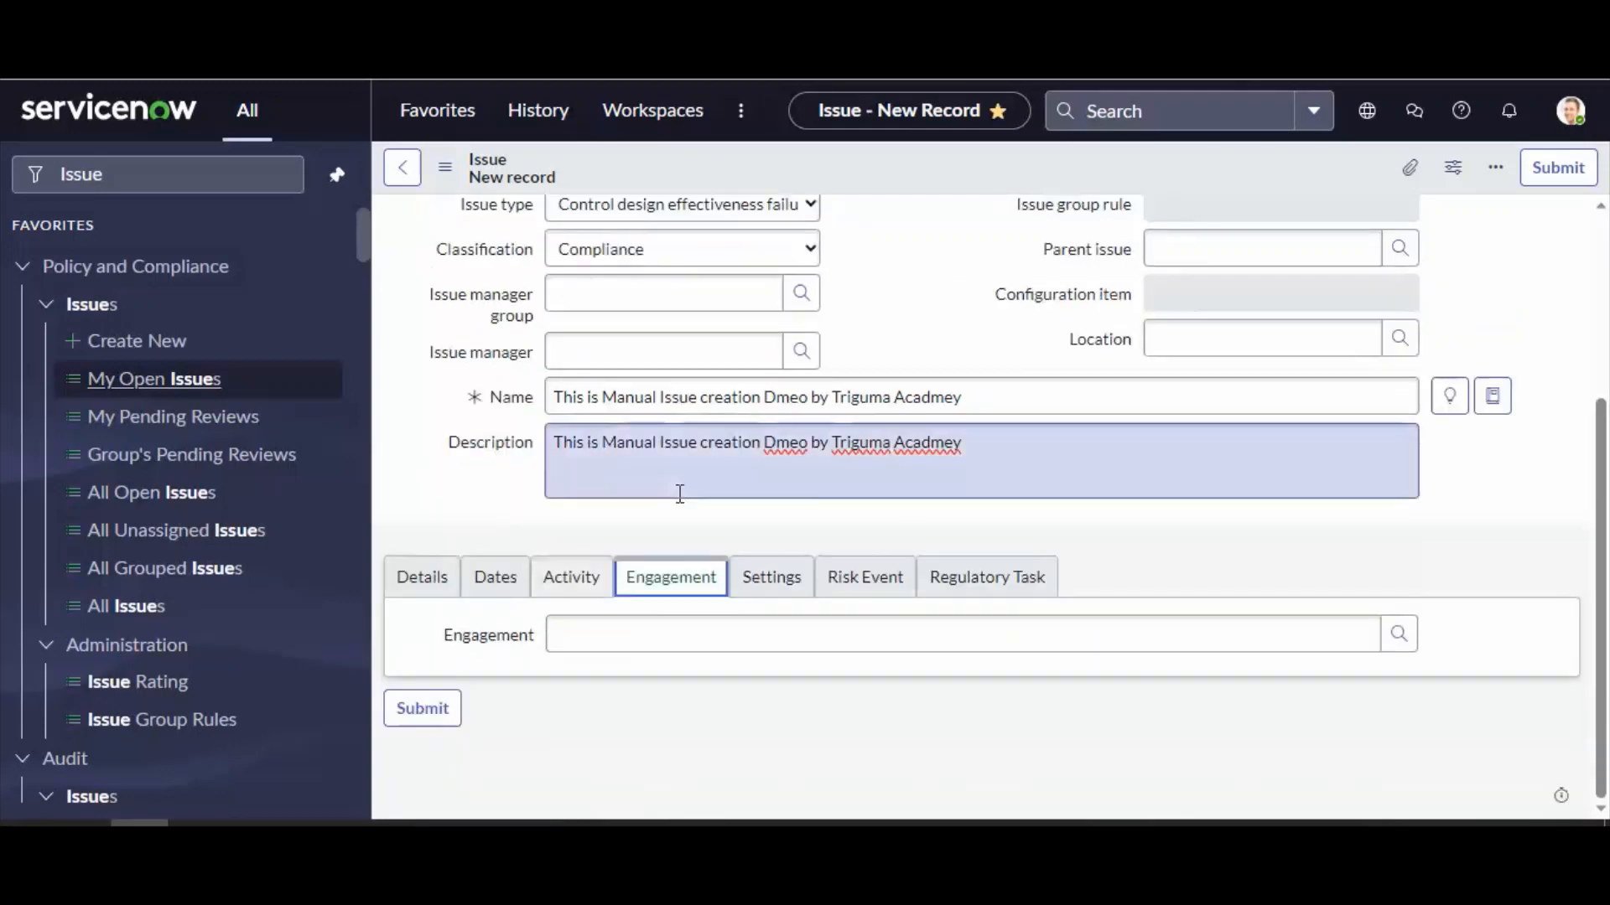
{"action": "left_click", "coordinate": [762, 592]}
{"action": "left_click", "coordinate": [893, 587]}
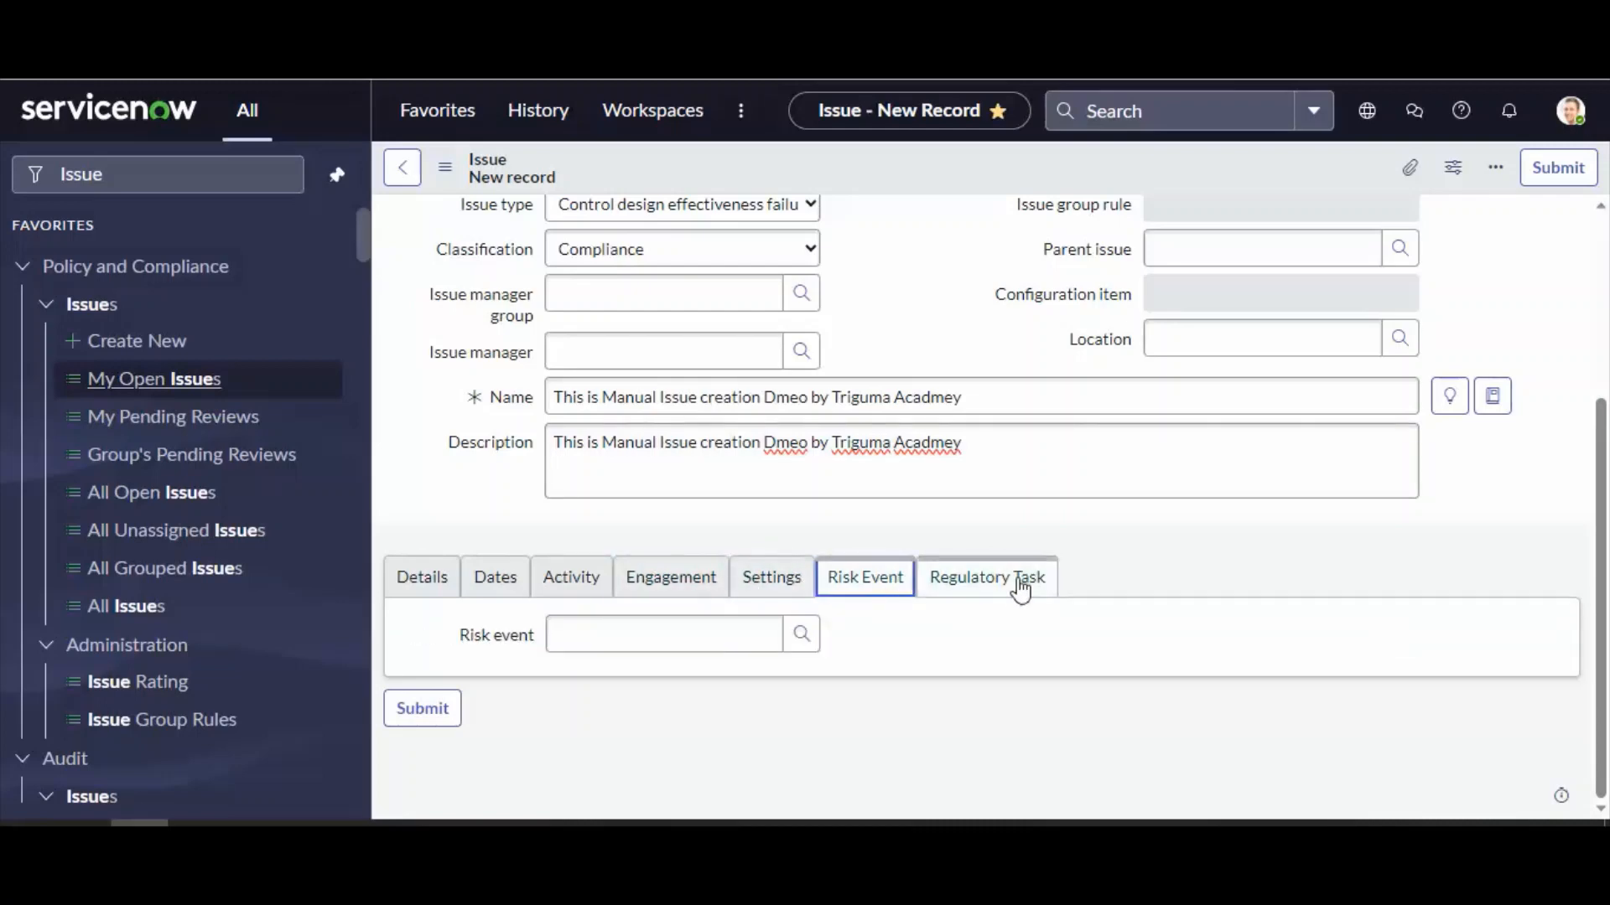
{"action": "left_click", "coordinate": [423, 578]}
Step: Submit the new issue record and copy its issue number
{"action": "scroll", "coordinate": [1042, 575], "scroll_direction": "up", "scroll_amount": 4}
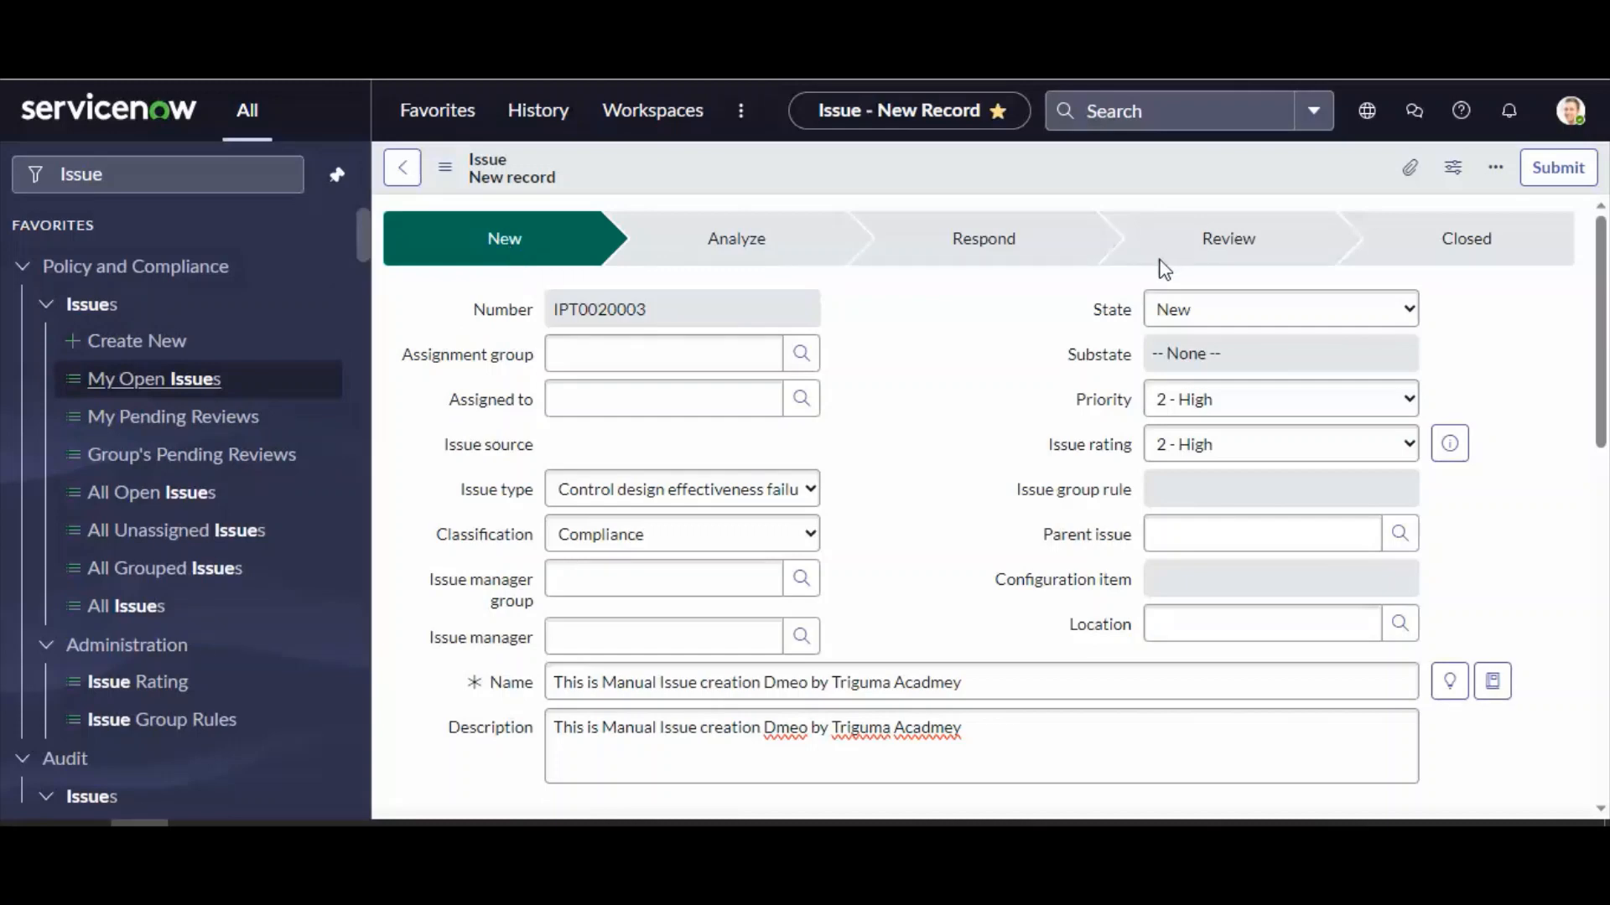
{"action": "left_click", "coordinate": [1560, 167]}
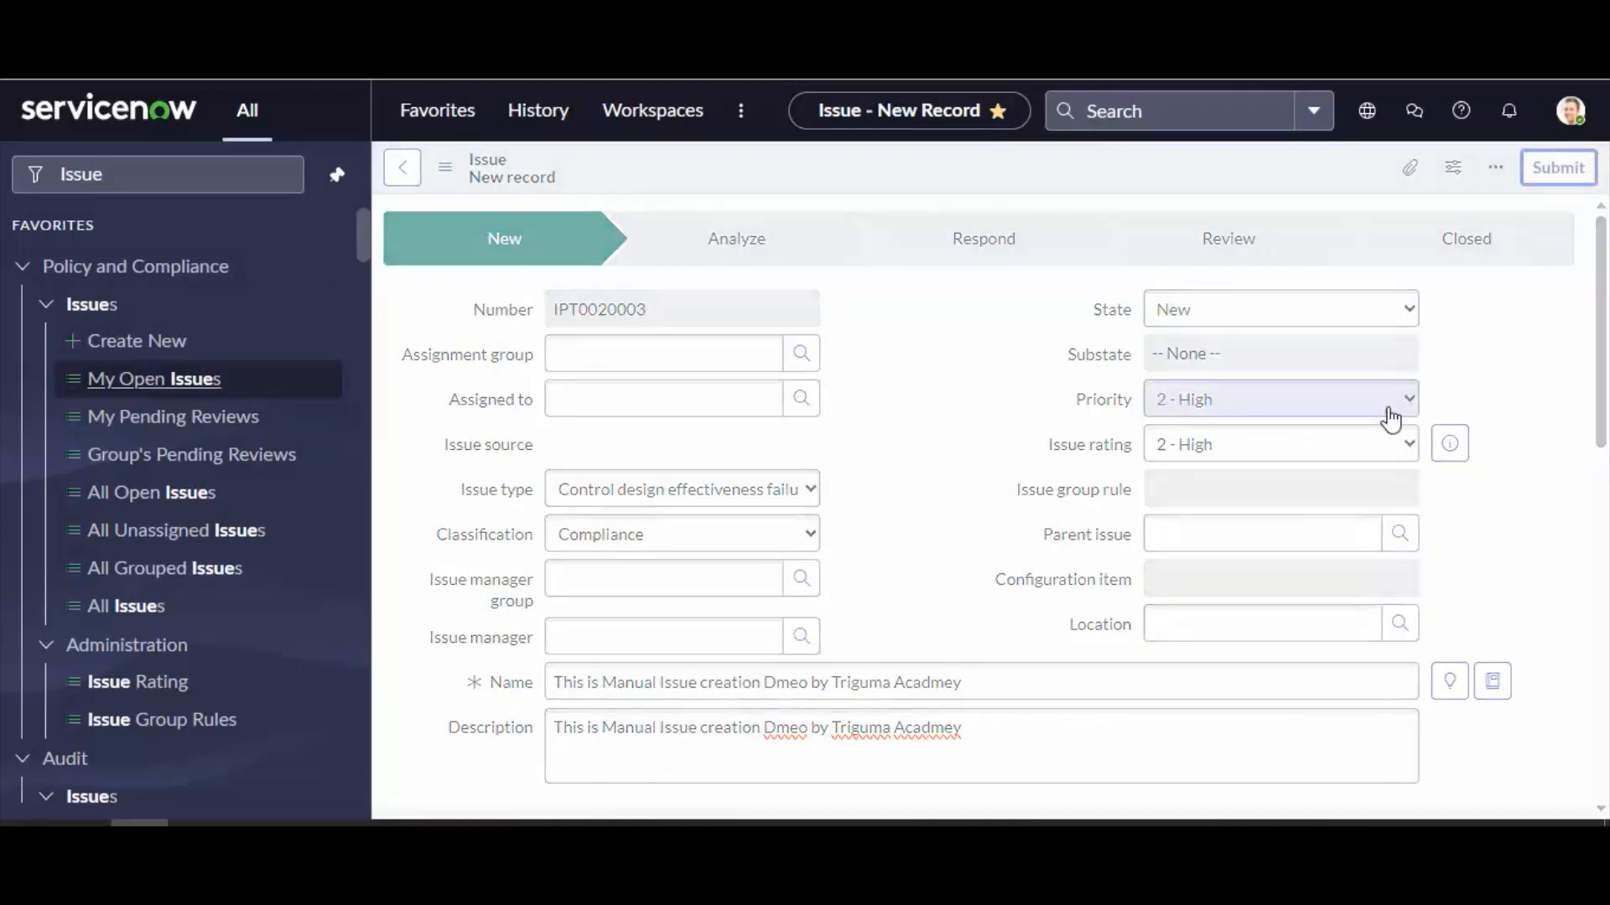
{"action": "double_click", "coordinate": [607, 316]}
{"action": "key", "text": "ctrl+c"}
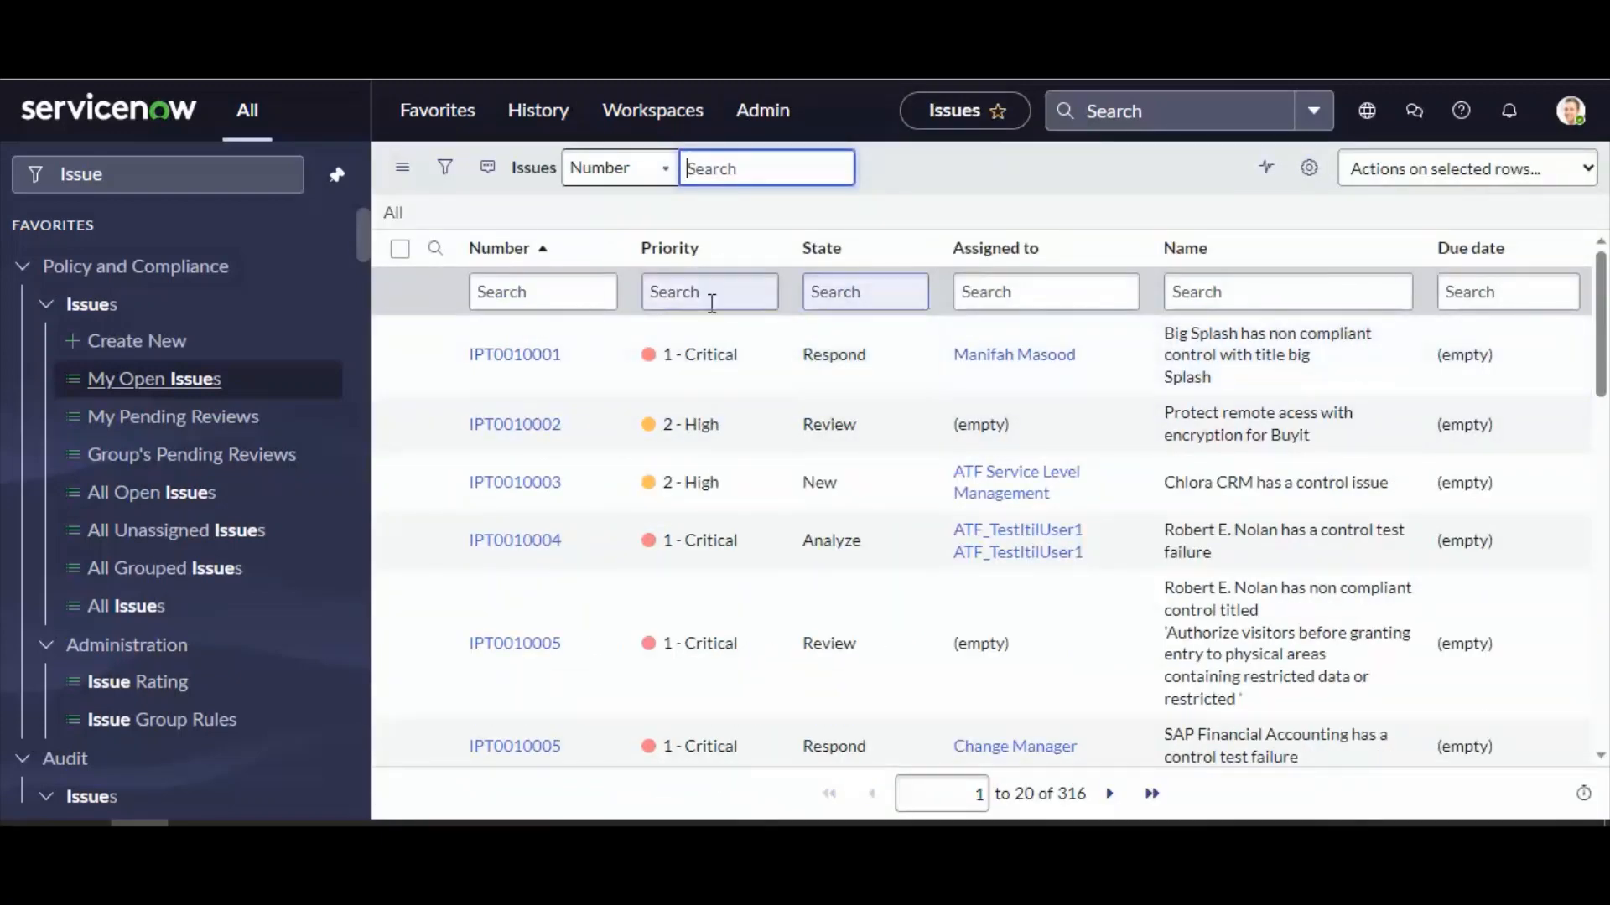
Step: Filter the issues list by number IPT0020003 and open the record named "This is Manual Issue creation Dmeo by Triguma Acadmey"
{"action": "left_click", "coordinate": [551, 293]}
{"action": "key", "text": "ctrl+v"}
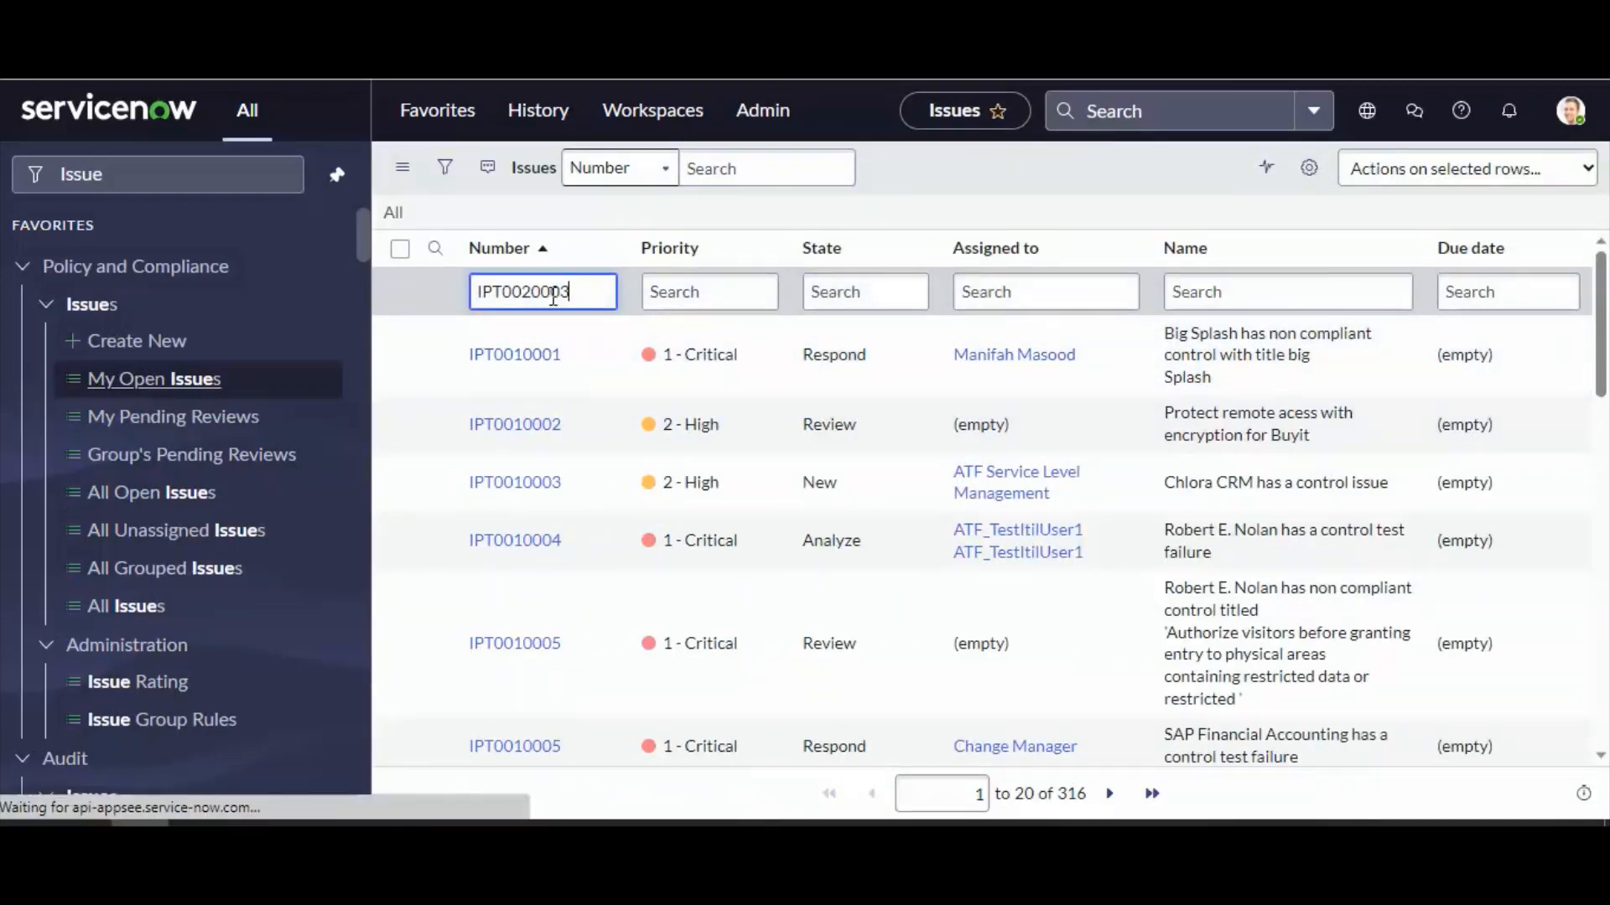
{"action": "key", "text": "Return"}
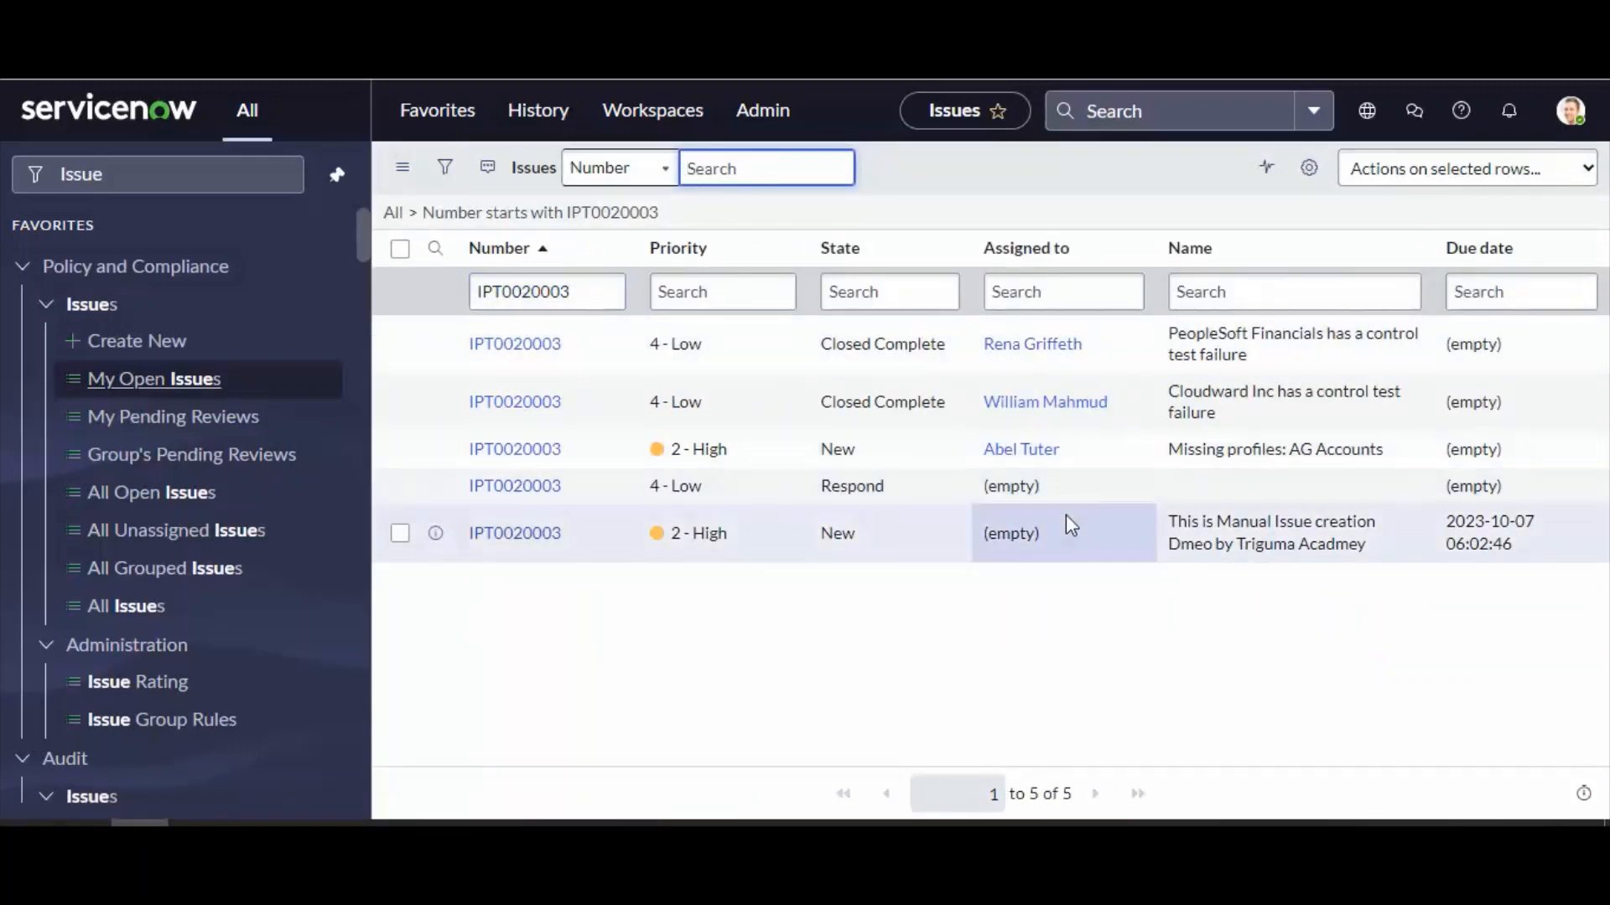
{"action": "left_click_drag", "start_coordinate": [1379, 553], "coordinate": [1176, 518]}
{"action": "left_click", "coordinate": [522, 535]}
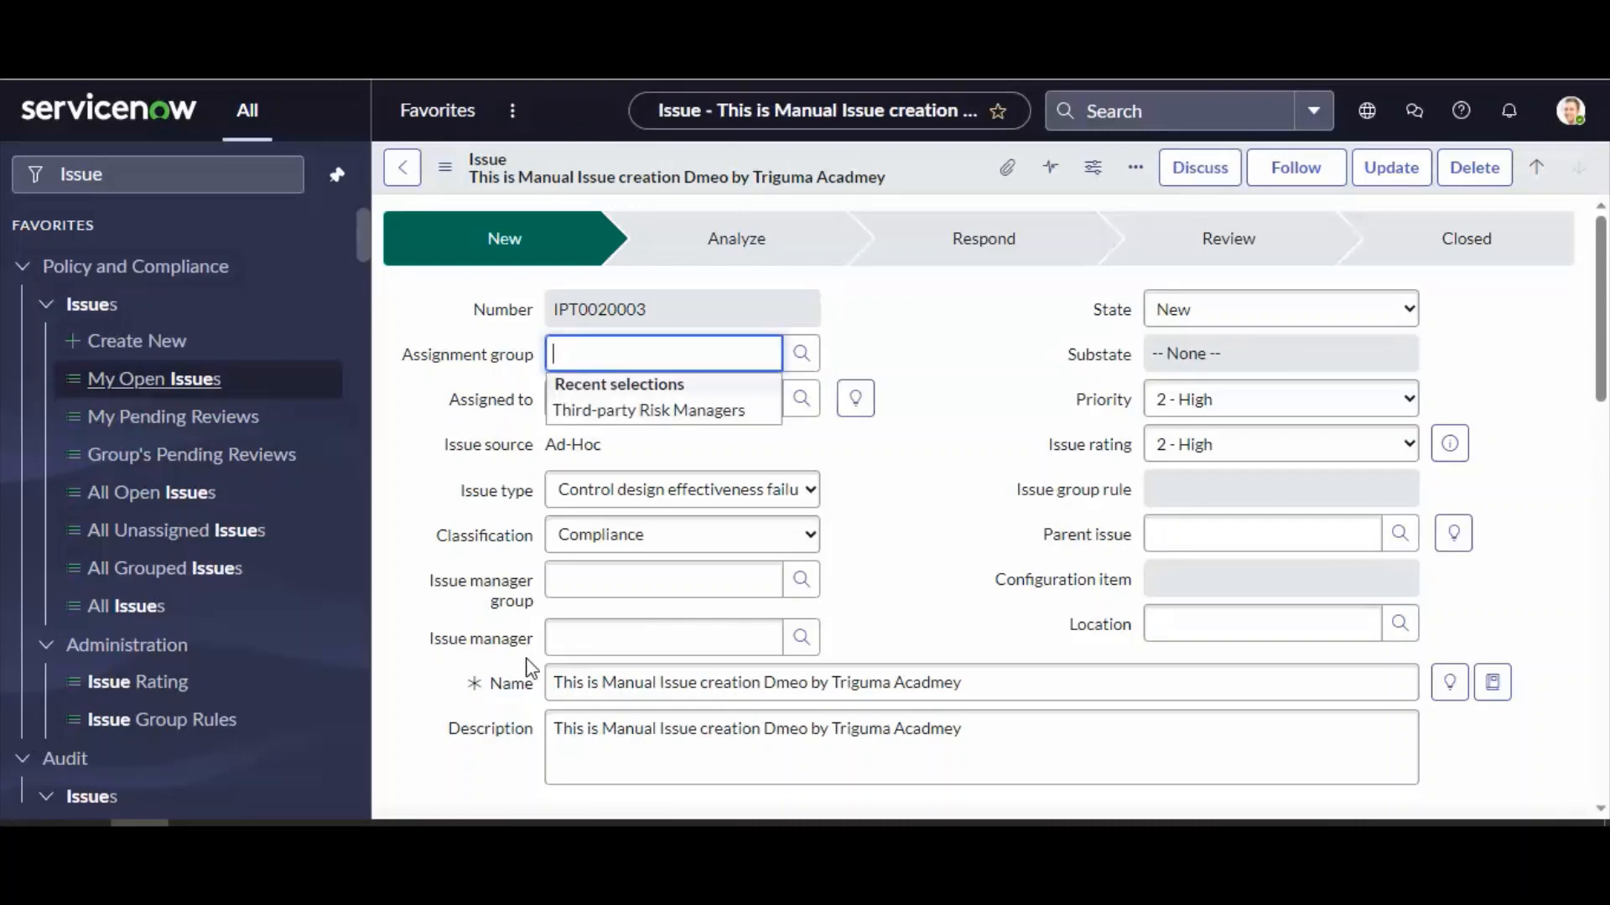
Step: Set the assignment group to Third-party Risk Managers, assign the issue to the second listed group member, and save the record
{"action": "left_click", "coordinate": [605, 415]}
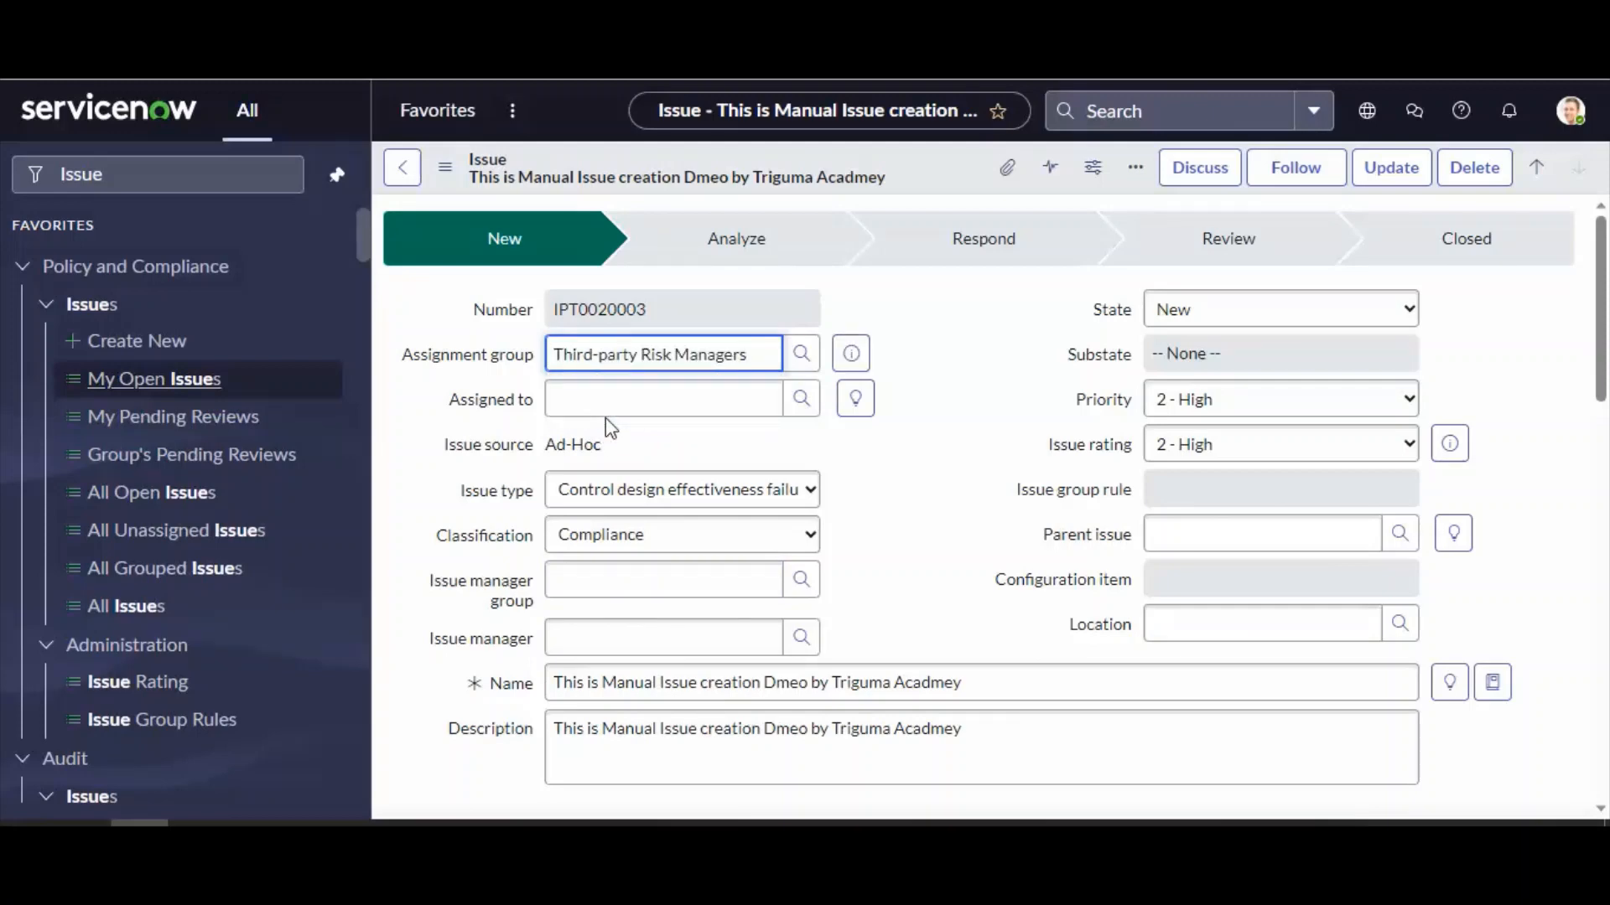
{"action": "left_click", "coordinate": [804, 408]}
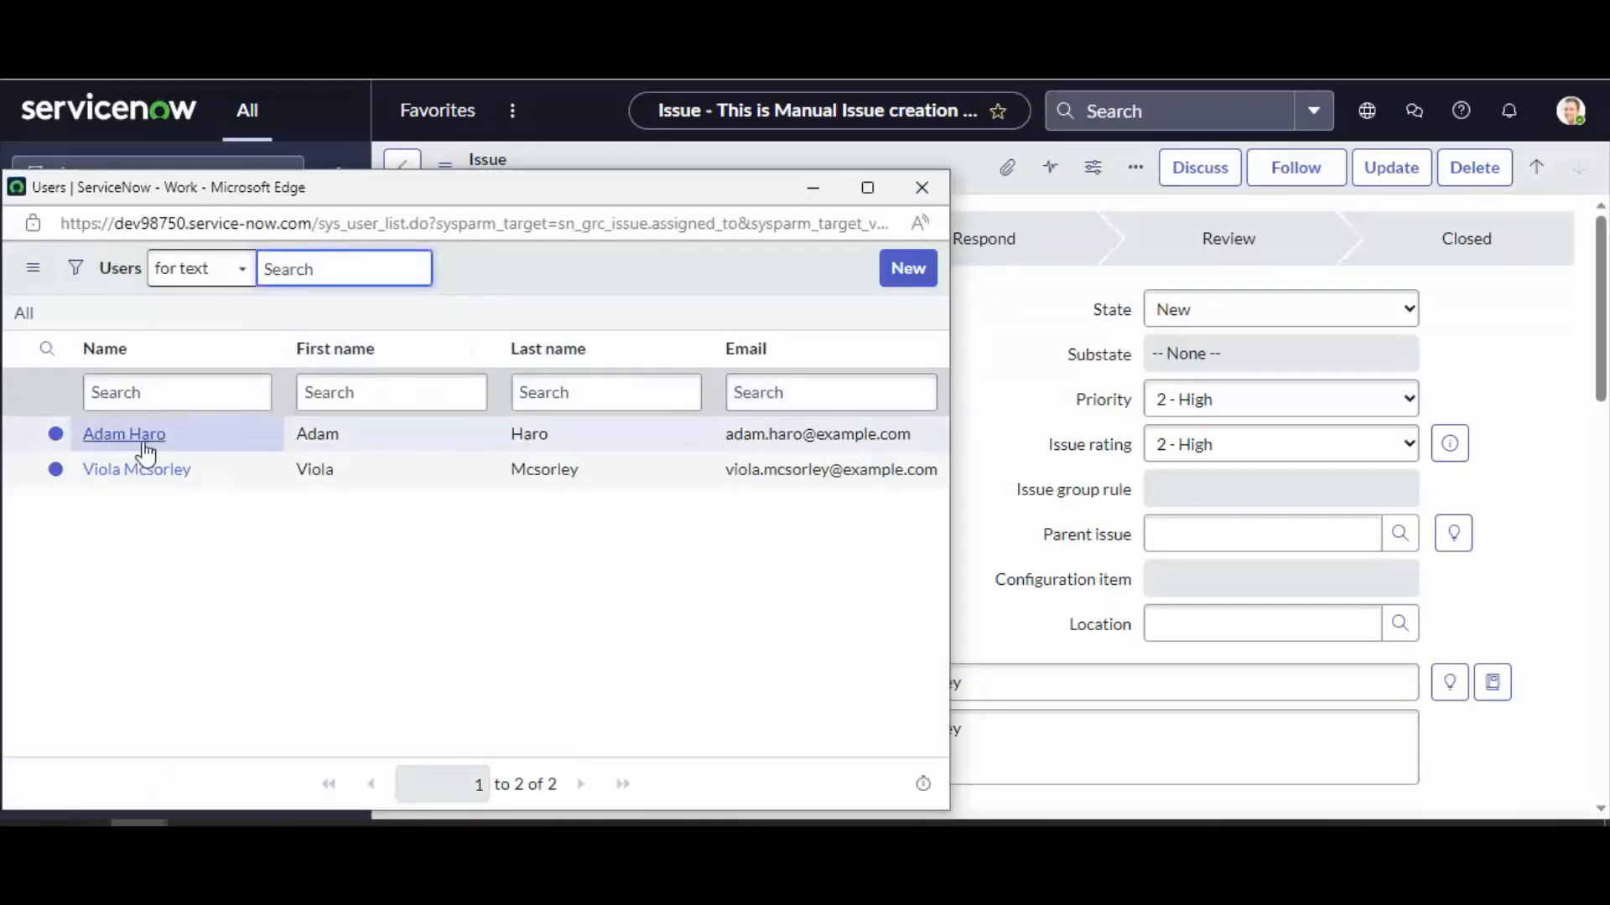
{"action": "left_click", "coordinate": [148, 482]}
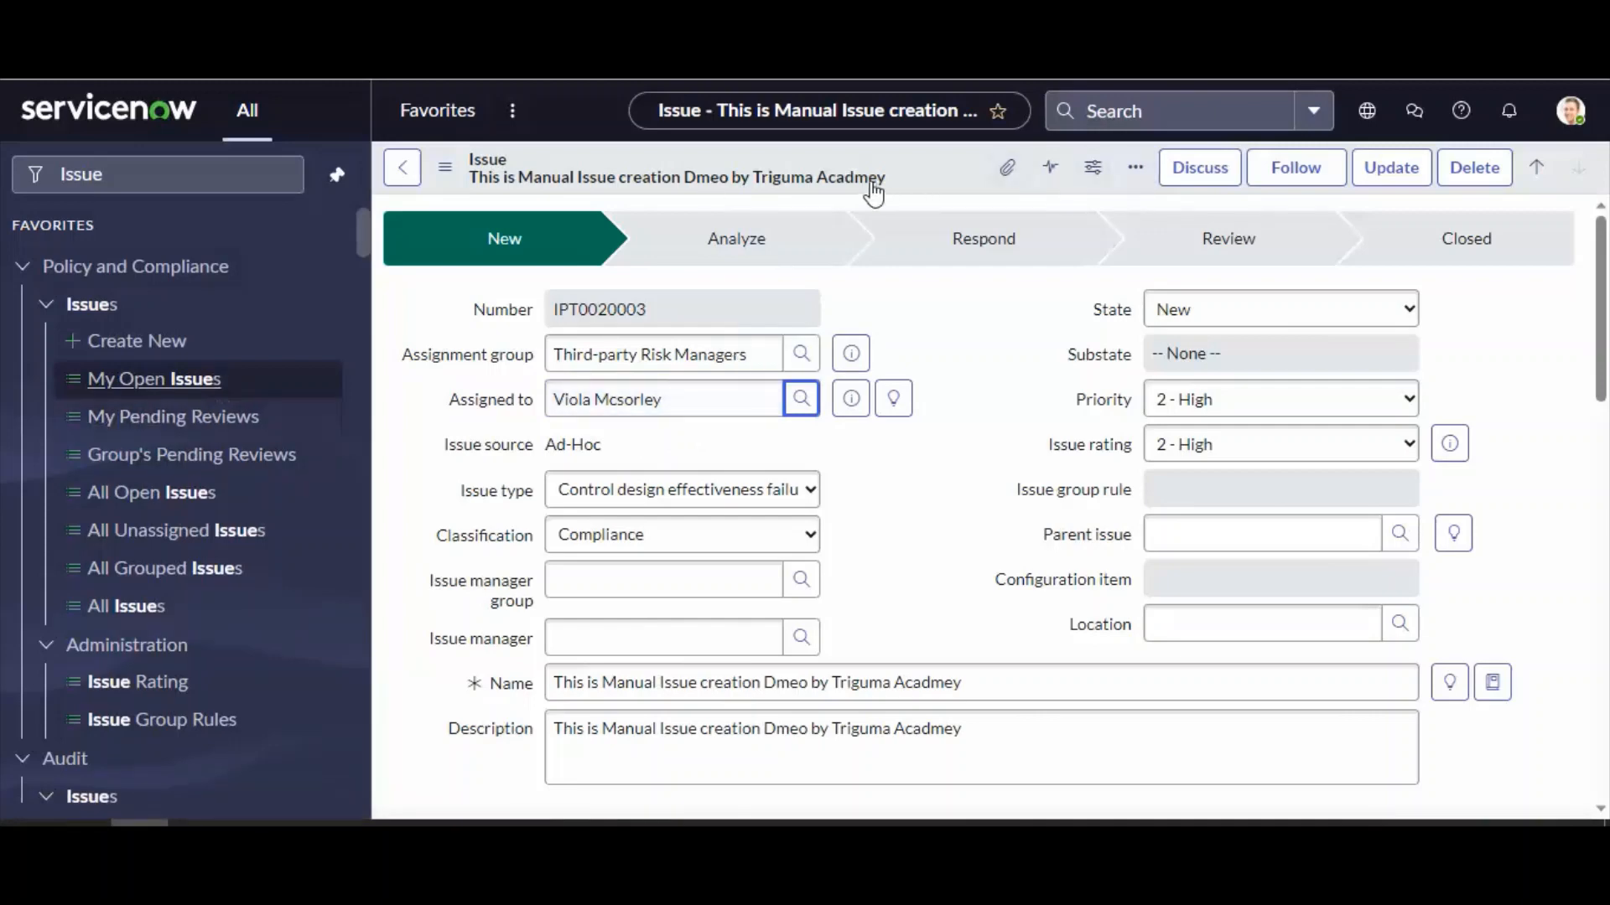
{"action": "right_click", "coordinate": [946, 163]}
{"action": "left_click", "coordinate": [973, 179]}
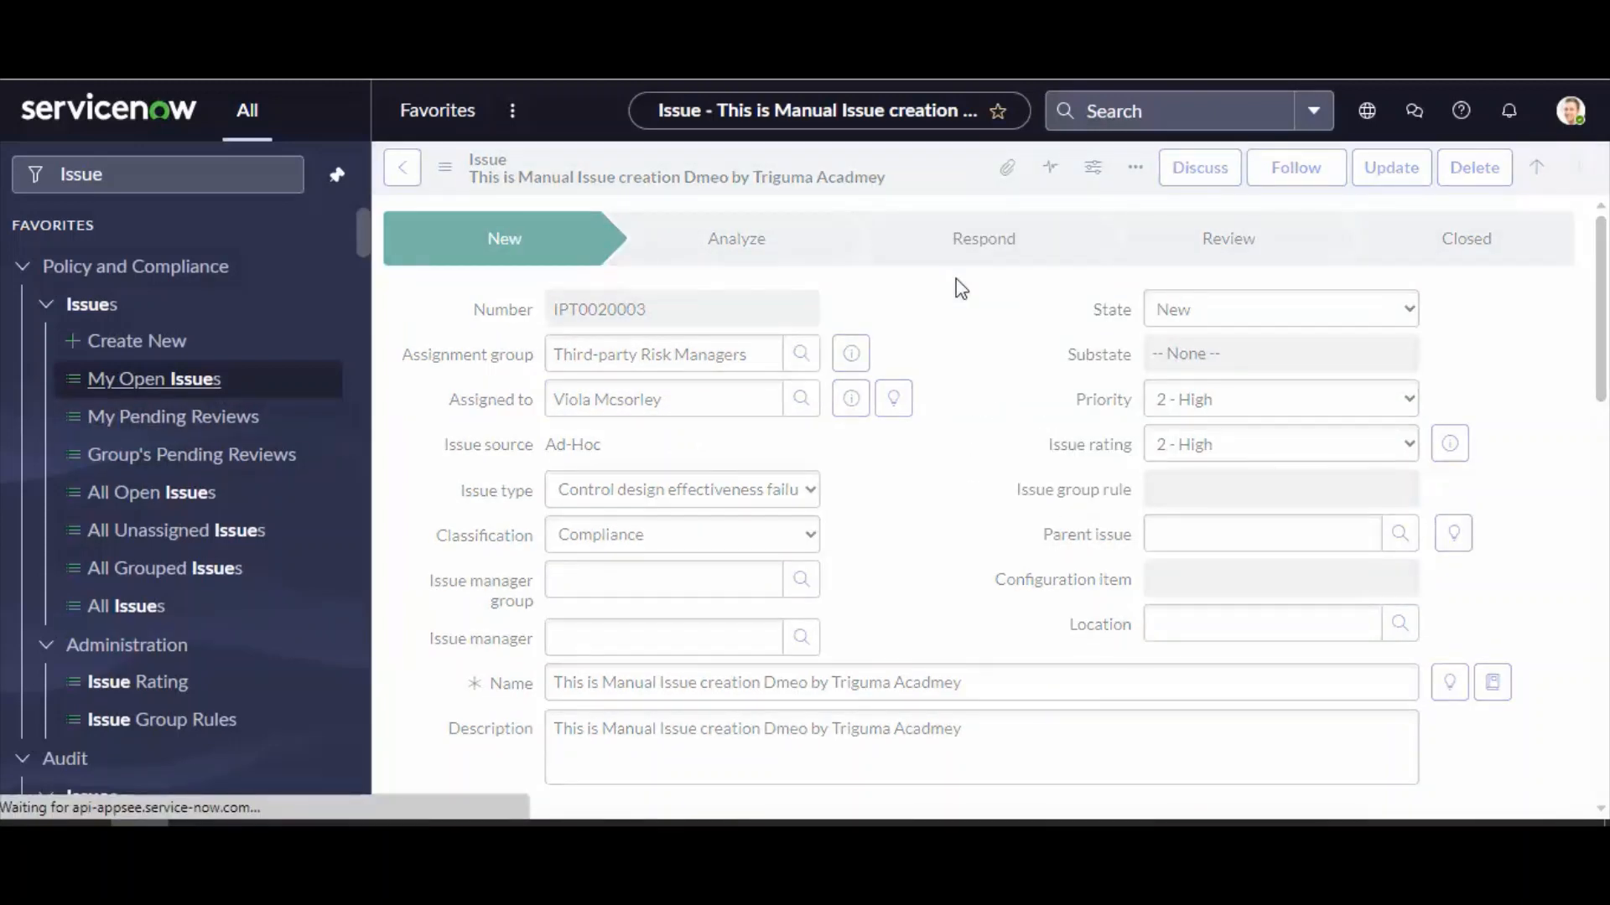
{"action": "left_click", "coordinate": [686, 404]}
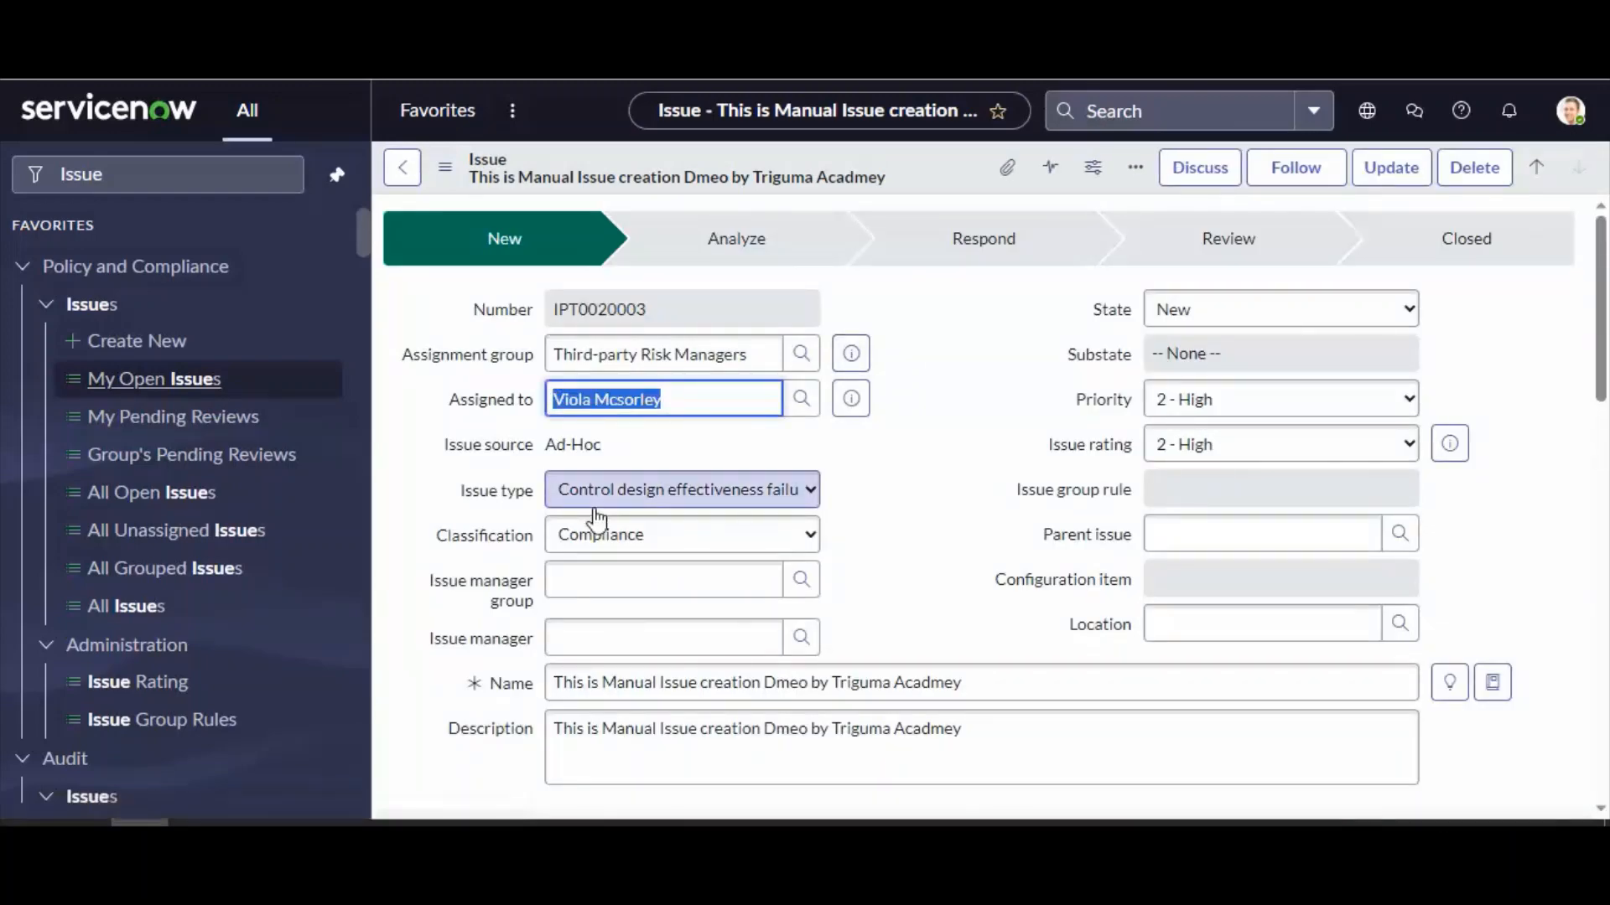
Step: Set the issue's state to Analyze and save the record
{"action": "left_click", "coordinate": [1221, 316]}
{"action": "left_click", "coordinate": [1208, 366]}
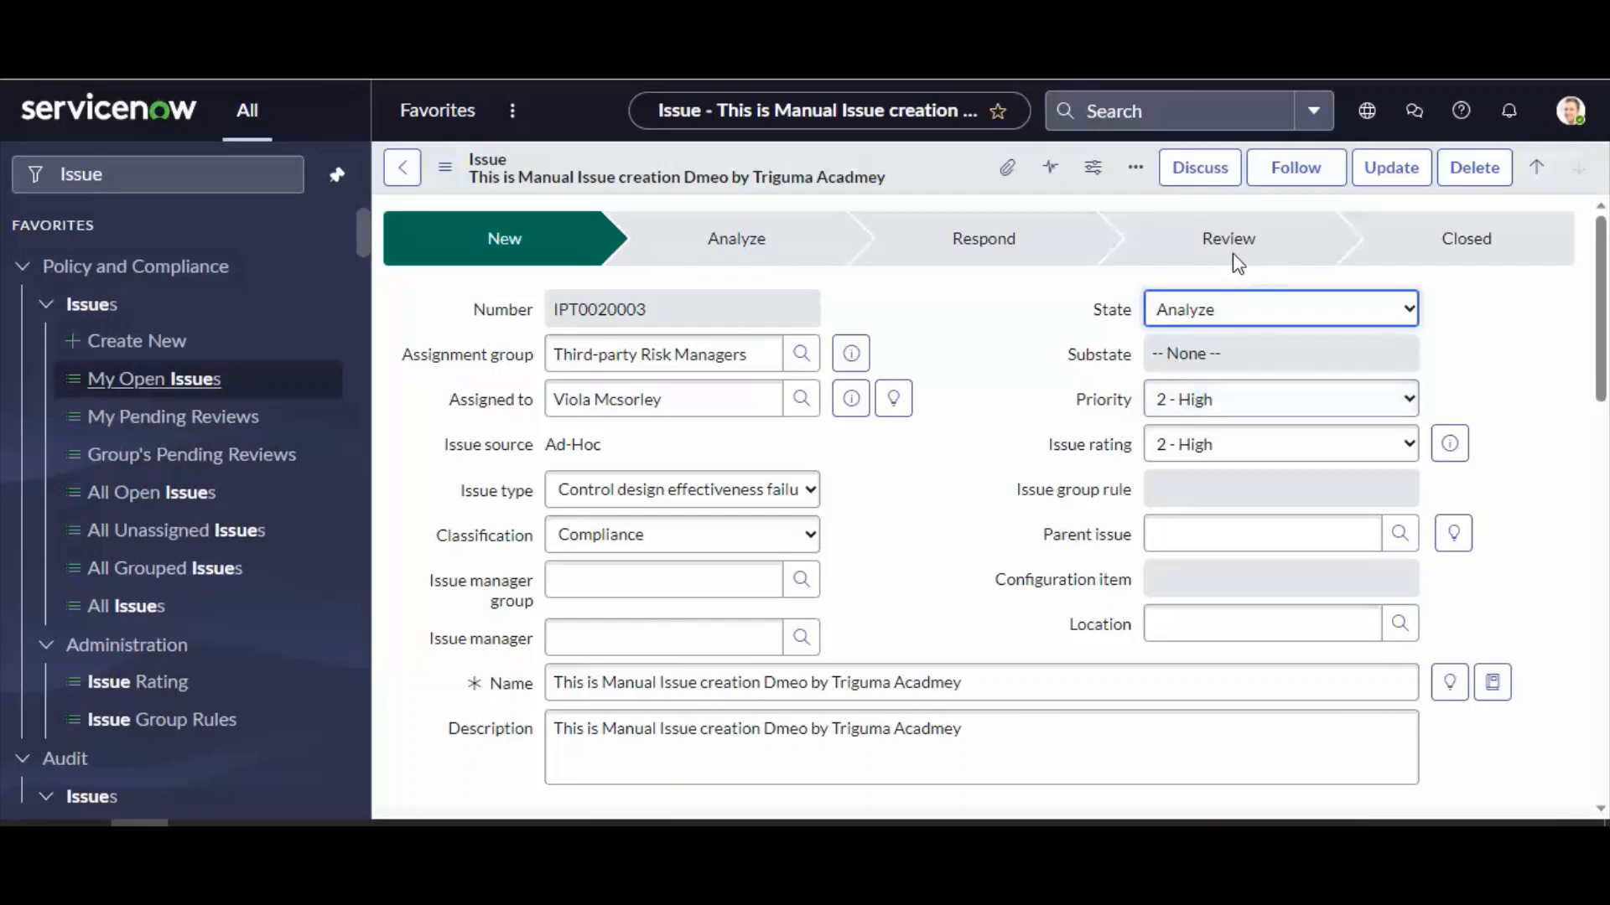
{"action": "right_click", "coordinate": [952, 176]}
{"action": "left_click", "coordinate": [979, 197]}
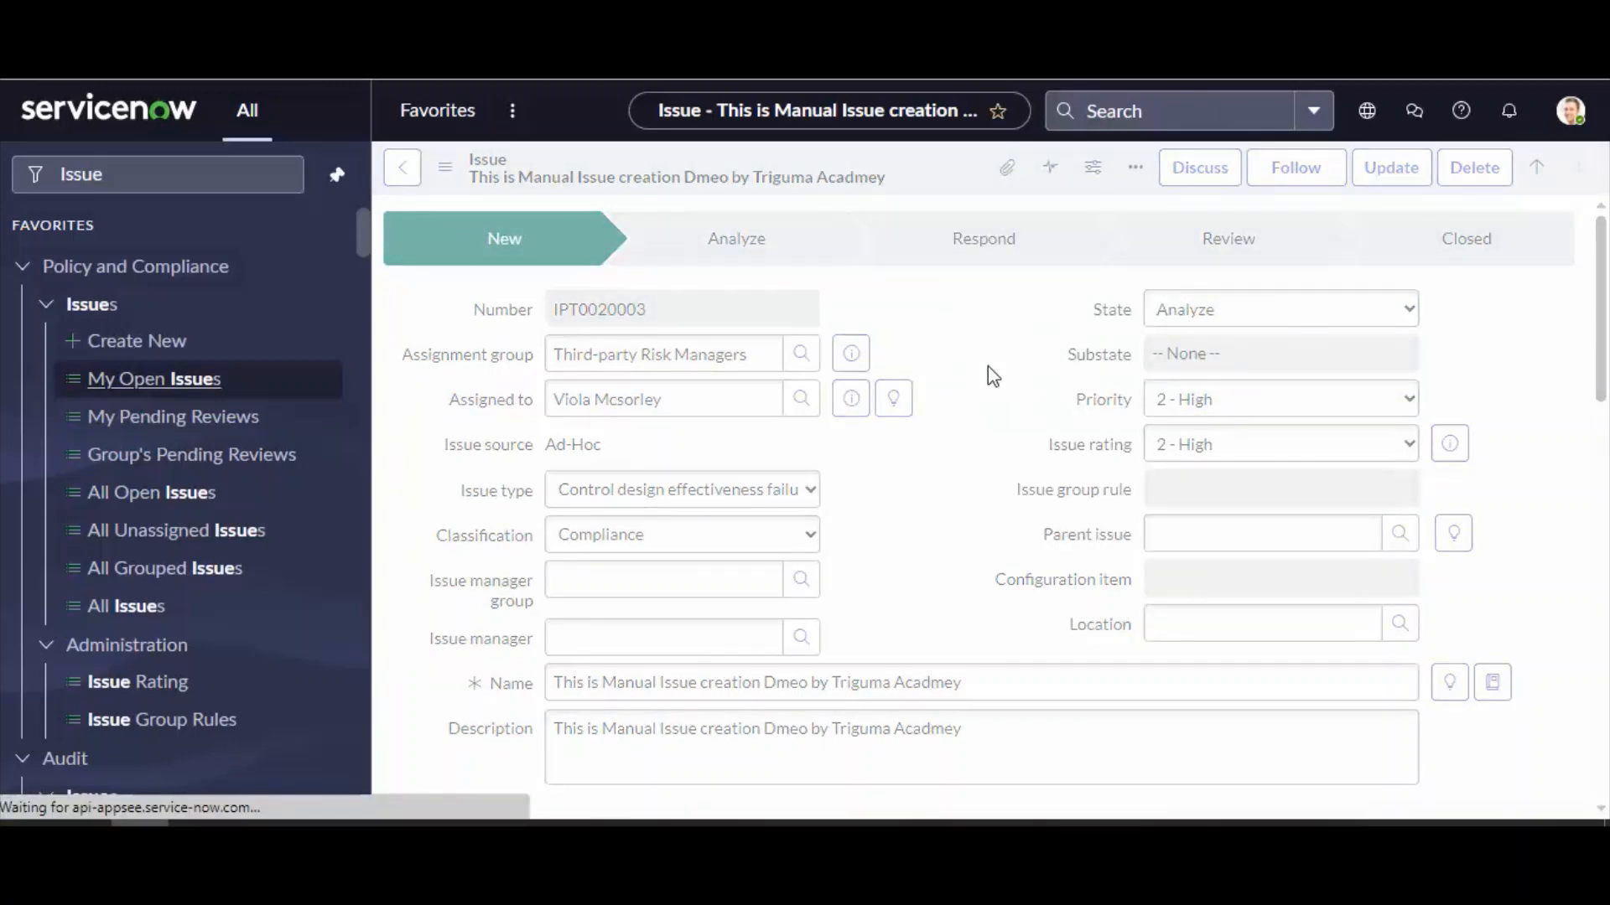
Step: Set the issue manager group to Risk Managers, choose an issue manager from that group, and save the record
{"action": "scroll", "coordinate": [980, 377], "scroll_direction": "down", "scroll_amount": 2}
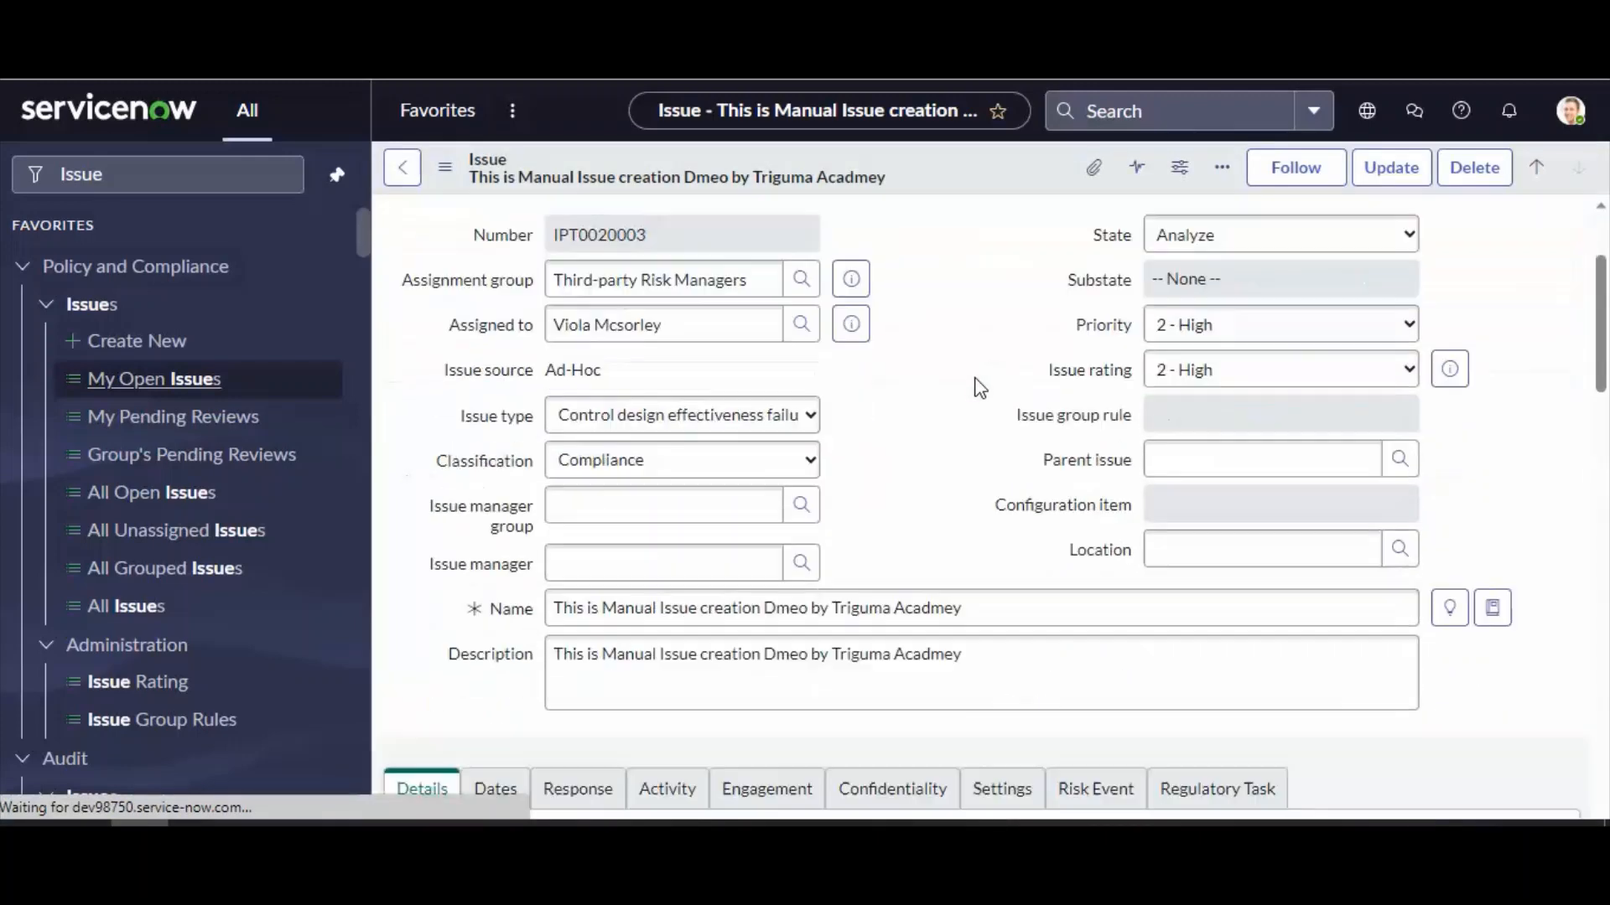
{"action": "scroll", "coordinate": [977, 385], "scroll_direction": "down", "scroll_amount": 1}
{"action": "scroll", "coordinate": [687, 576], "scroll_direction": "down", "scroll_amount": 2}
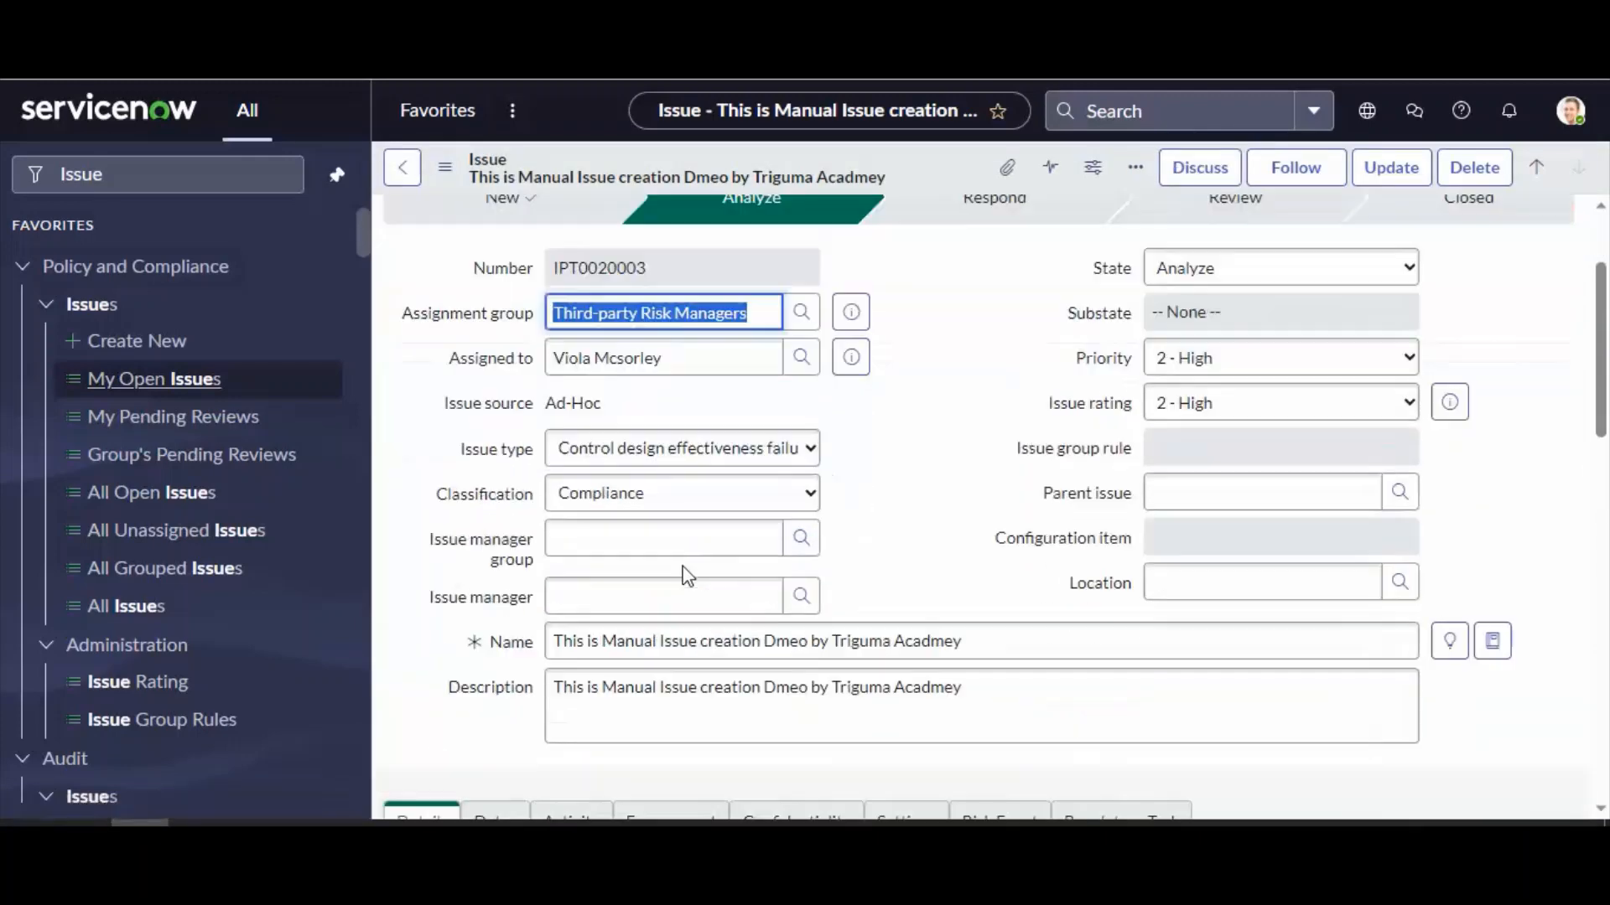
{"action": "left_click", "coordinate": [802, 524]}
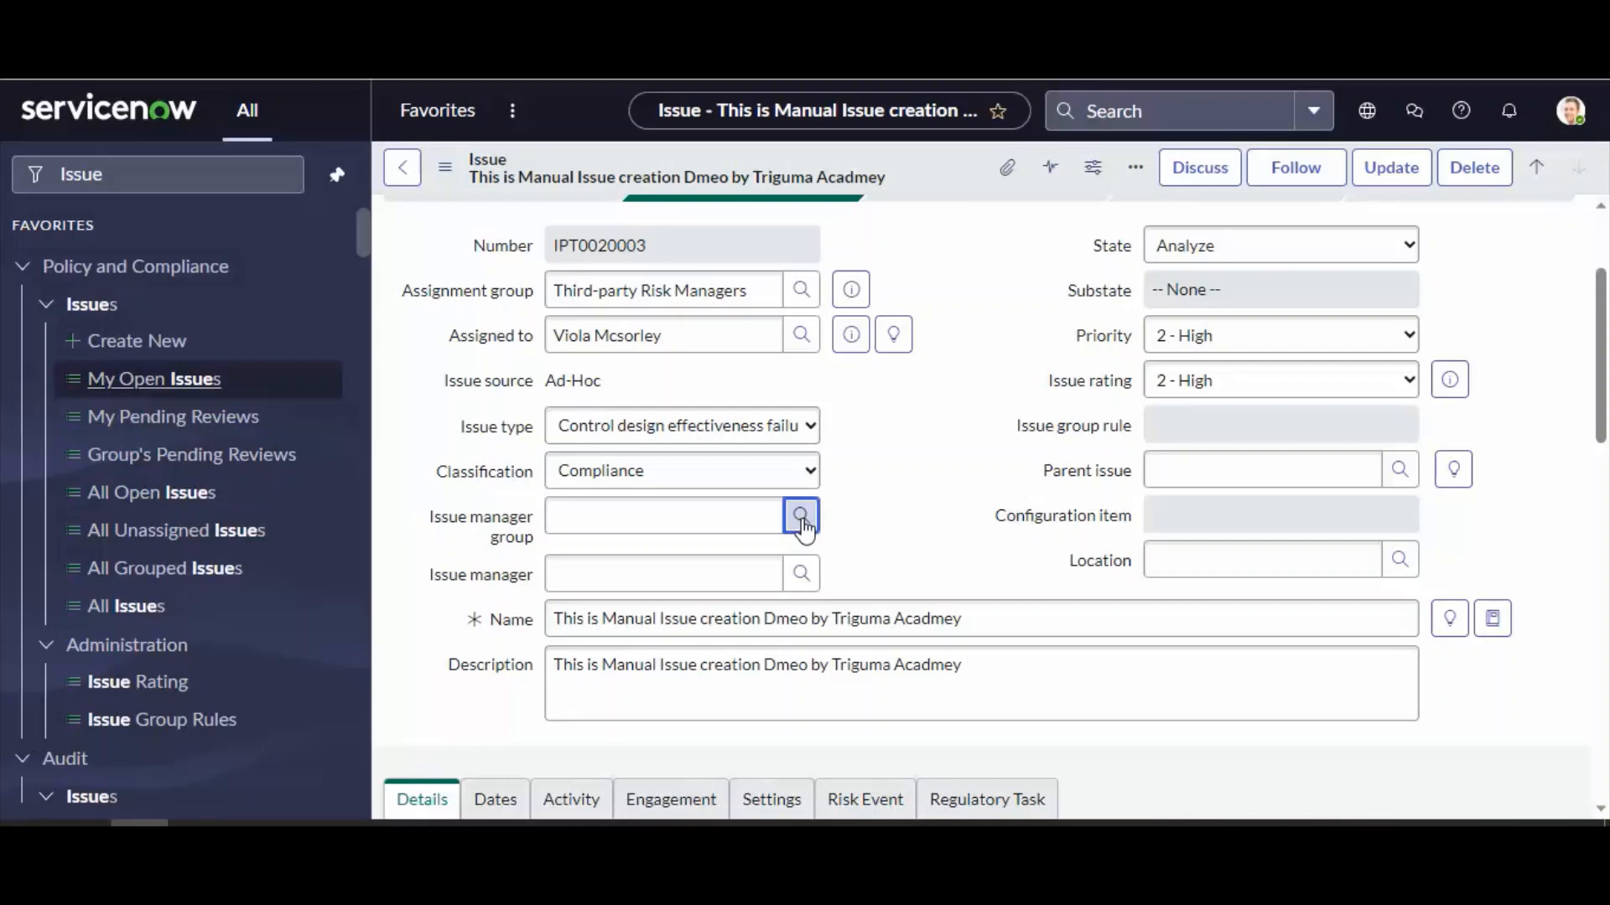
{"action": "left_click", "coordinate": [802, 528]}
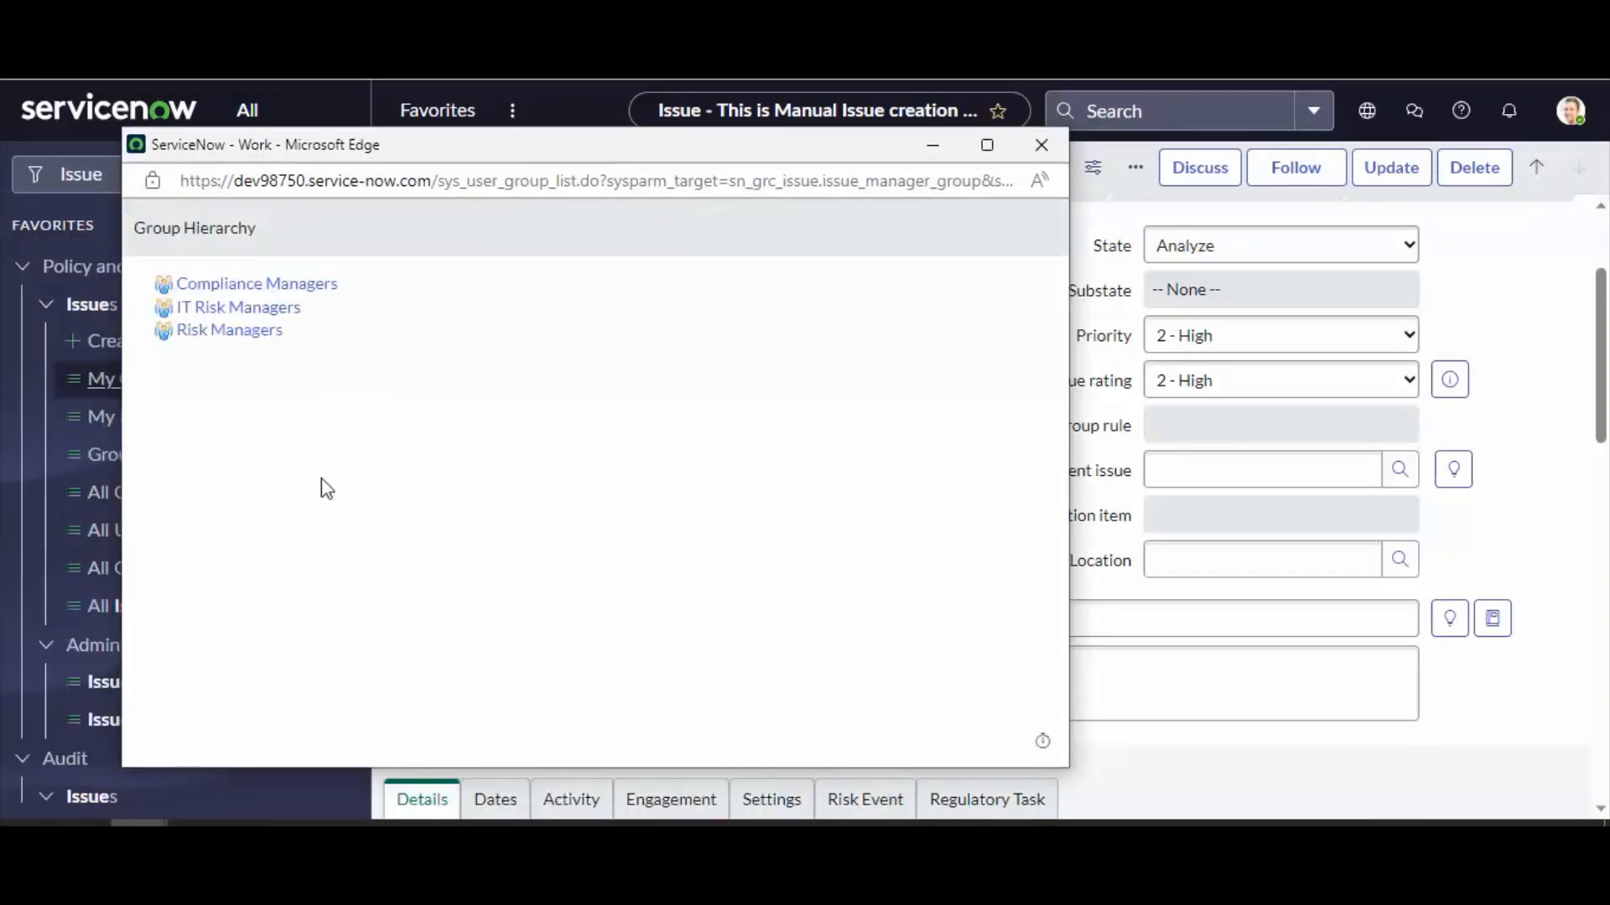
{"action": "left_click", "coordinate": [209, 330]}
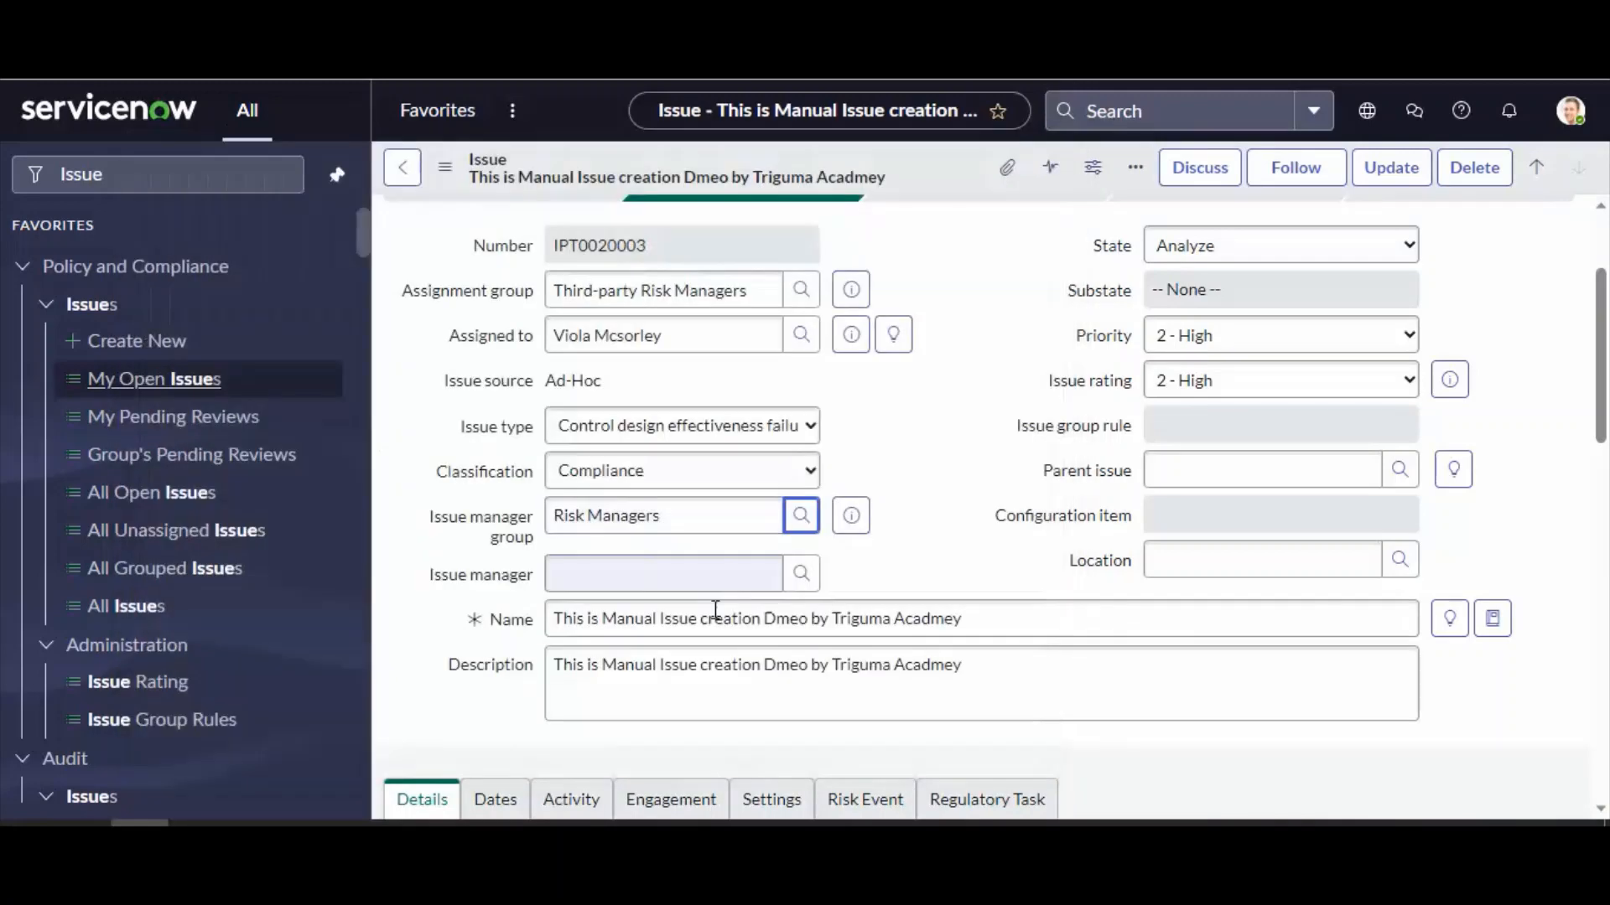
{"action": "left_click", "coordinate": [801, 576]}
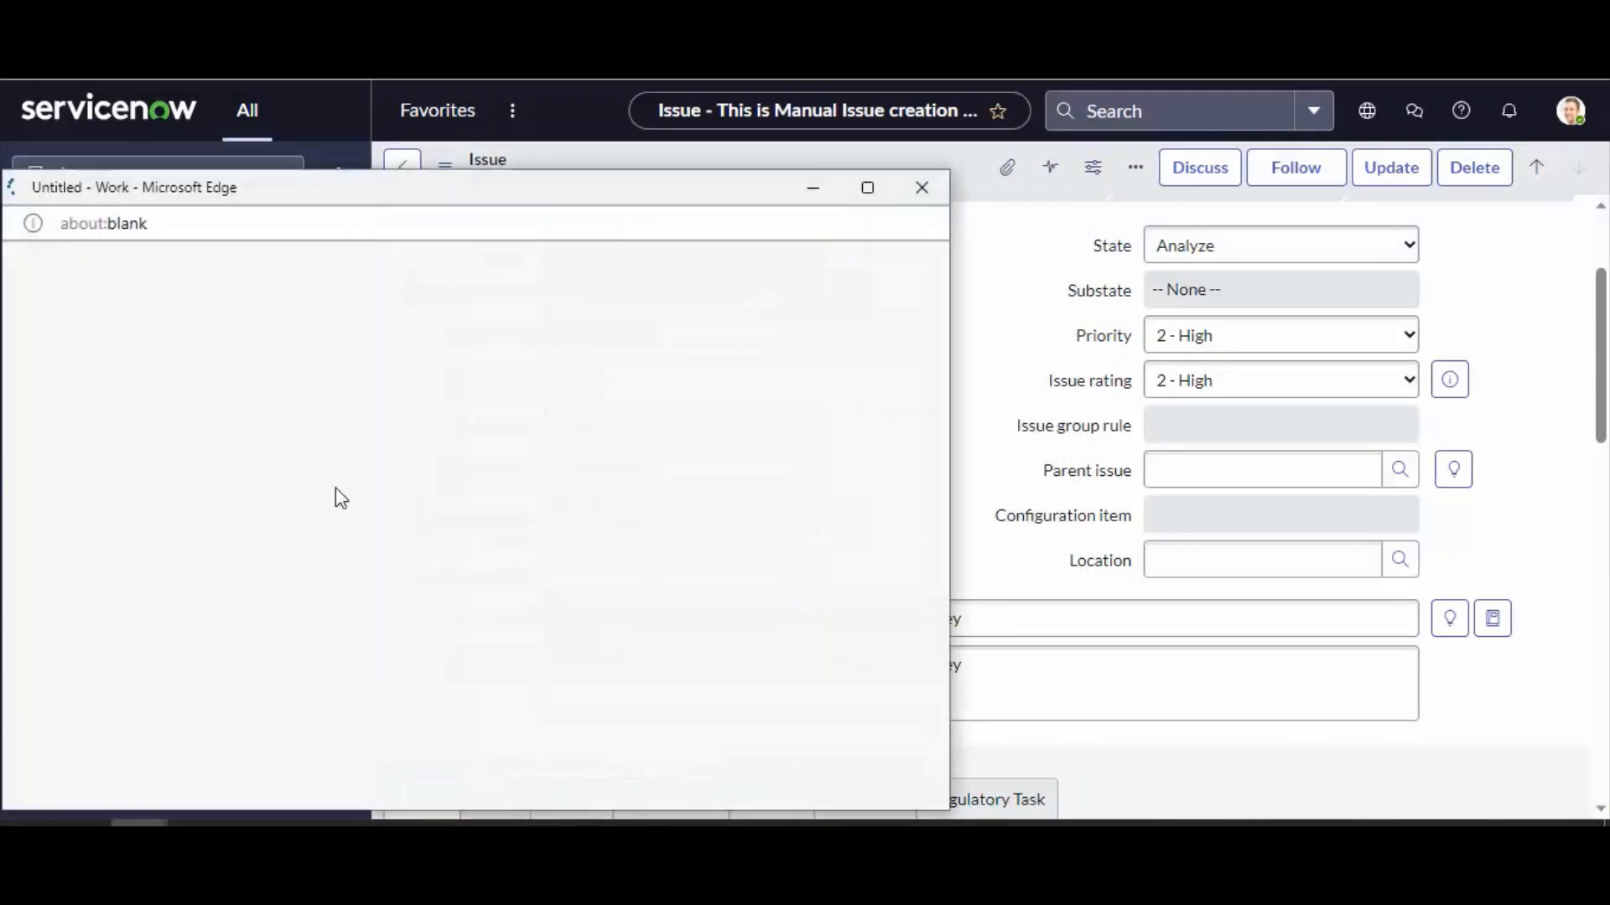
{"action": "left_click", "coordinate": [132, 505]}
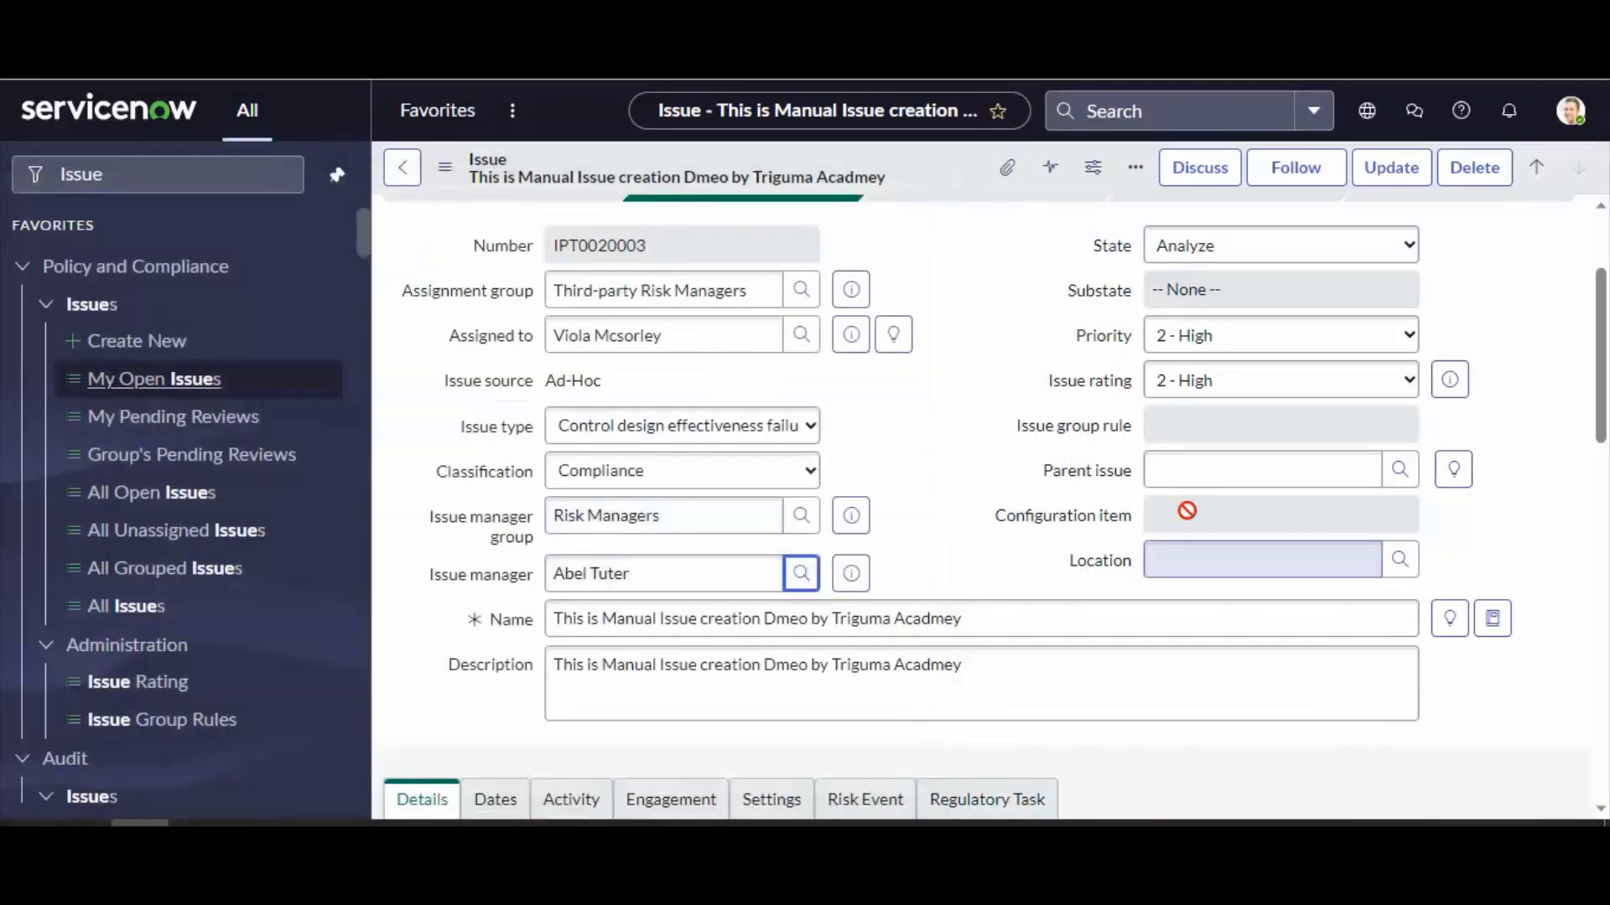
{"action": "right_click", "coordinate": [951, 178]}
{"action": "left_click", "coordinate": [962, 189]}
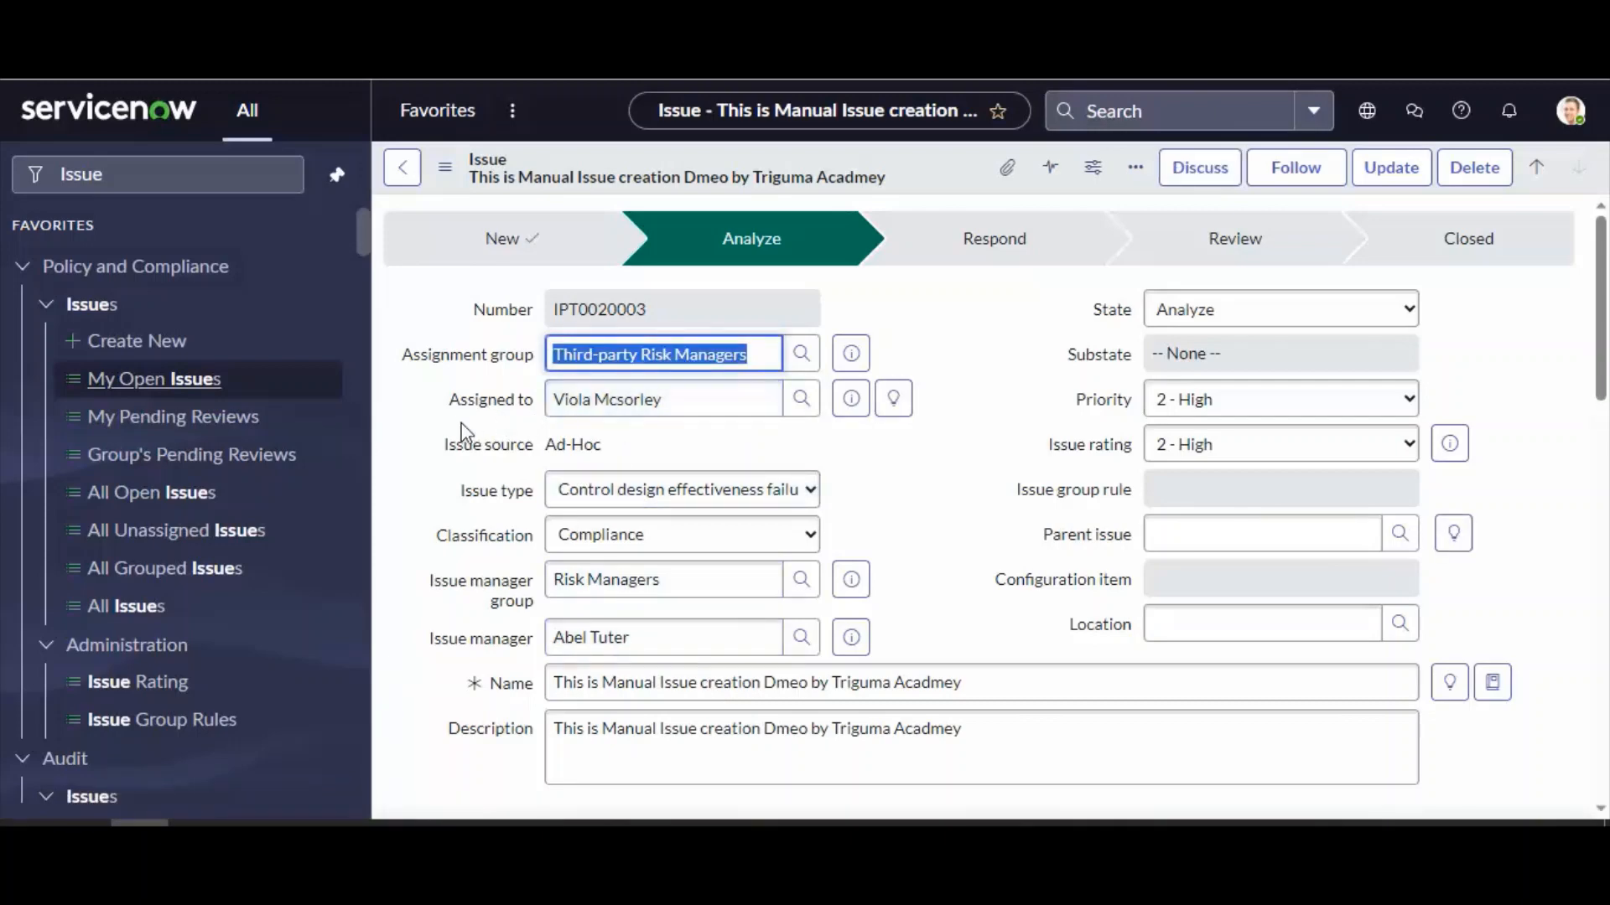
Step: Set the issue's state to Respond and save the record
{"action": "triple_click", "coordinate": [708, 400]}
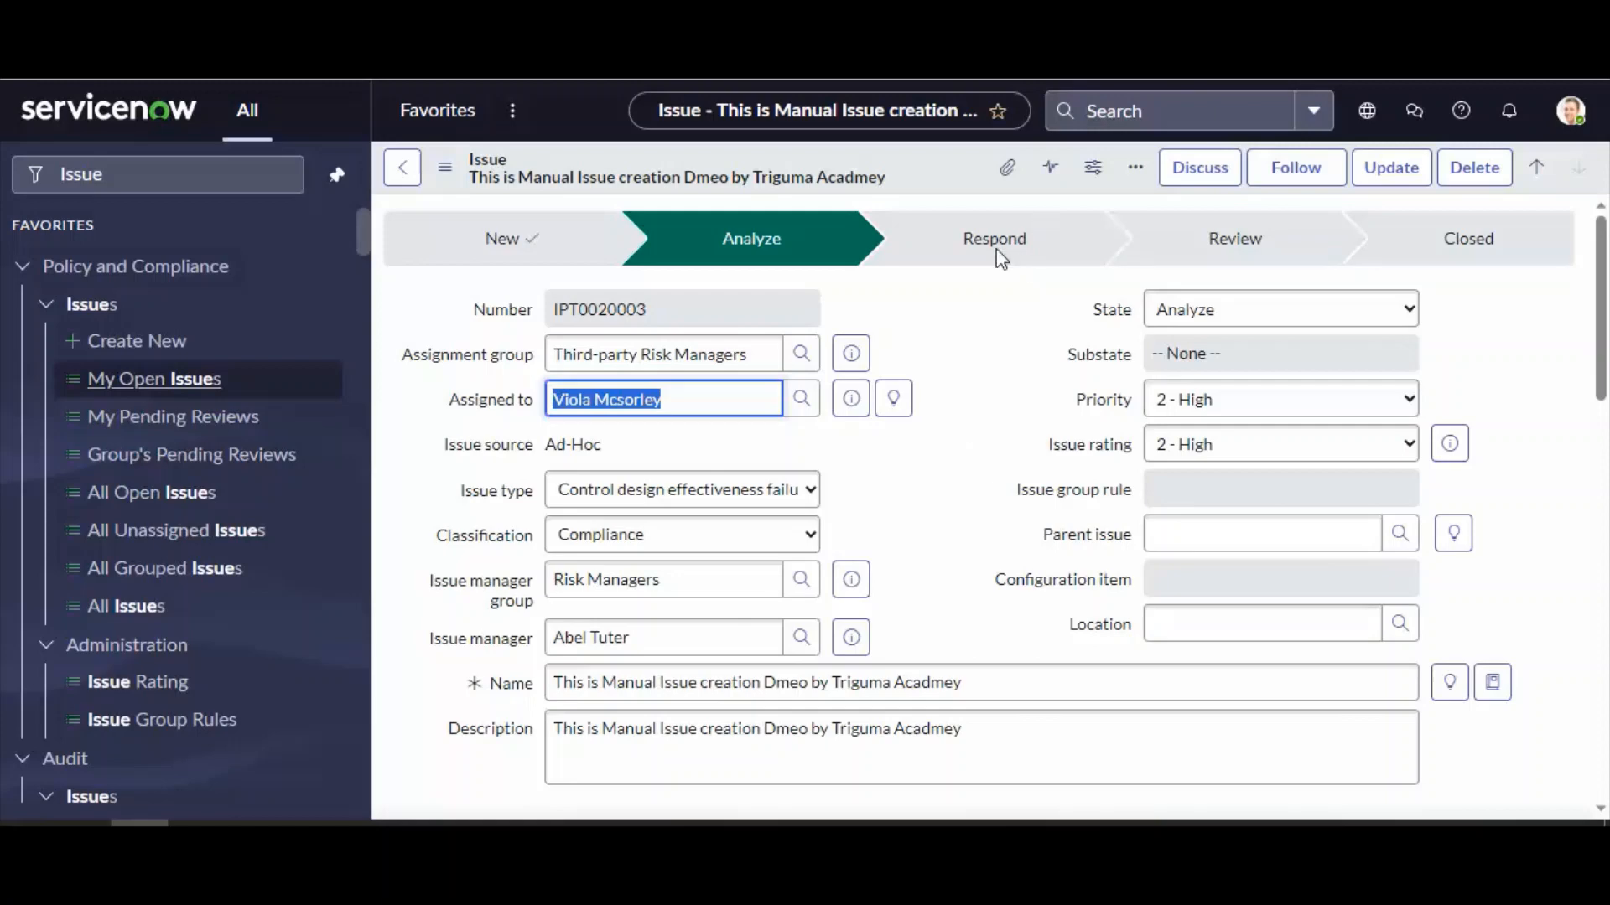
{"action": "left_click", "coordinate": [1233, 316]}
{"action": "left_click", "coordinate": [1224, 385]}
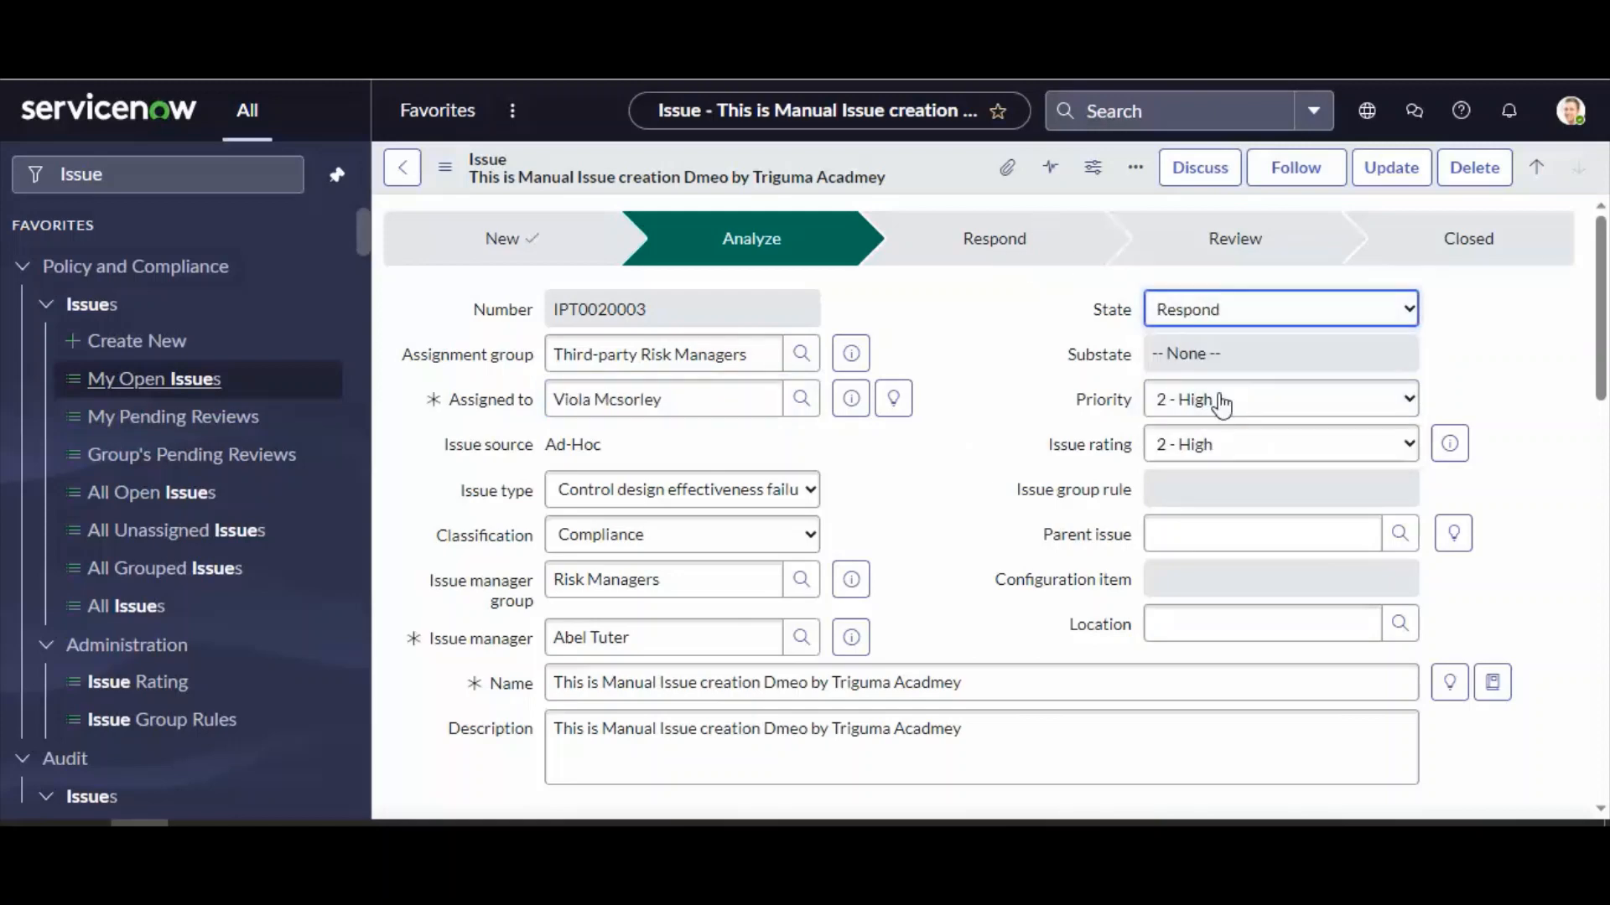
{"action": "right_click", "coordinate": [947, 186]}
{"action": "left_click", "coordinate": [962, 198]}
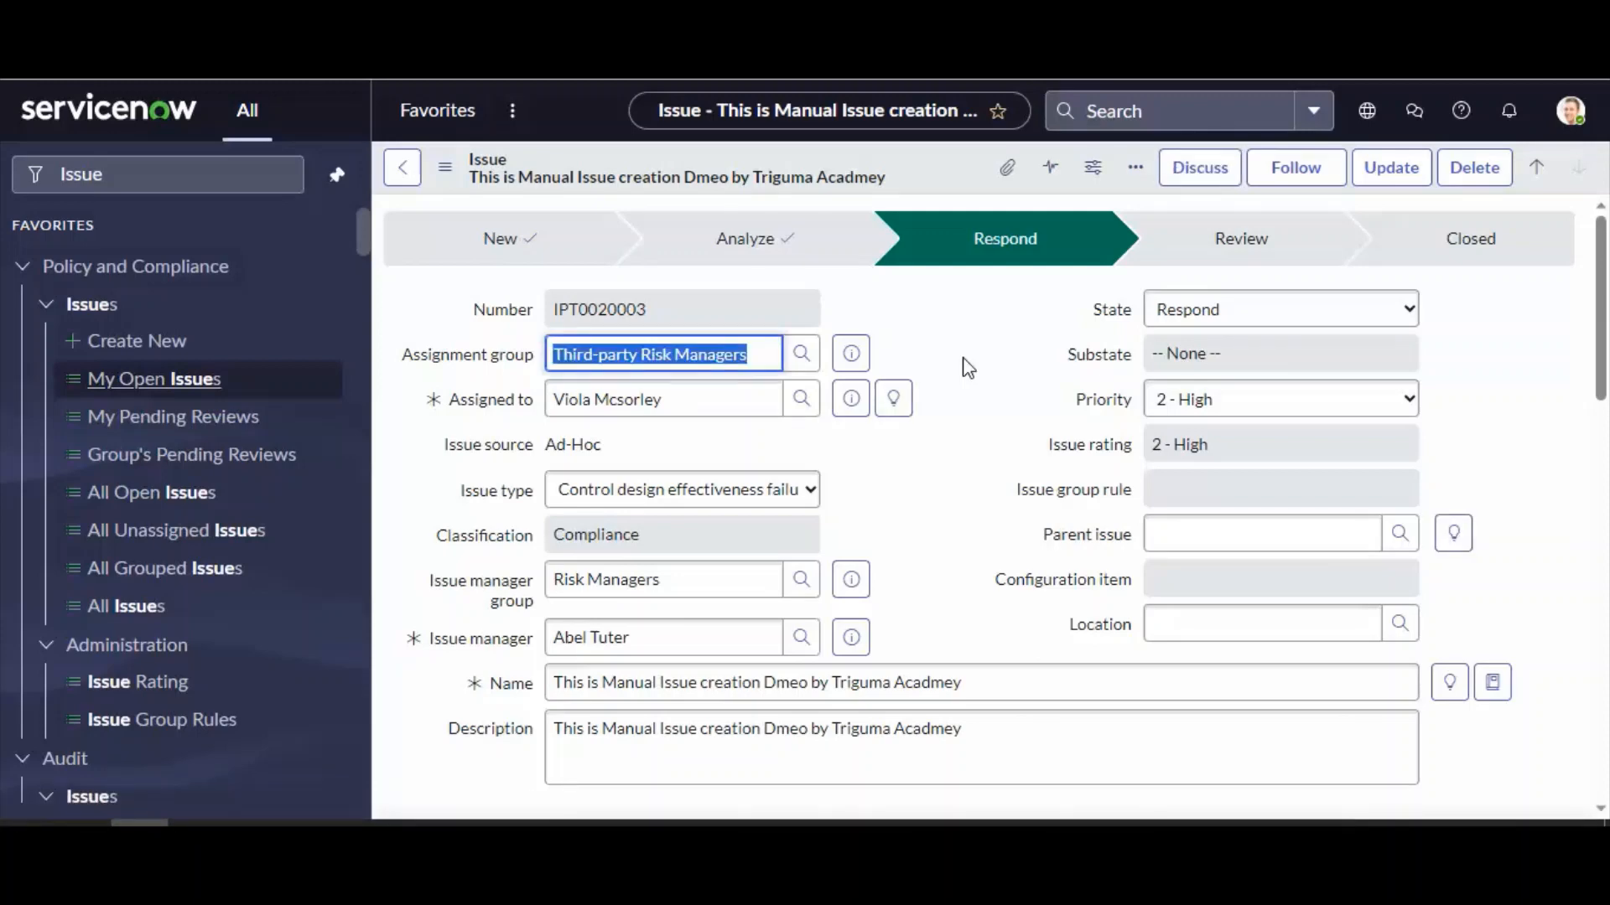
Step: Set the issue's state to Review and try to save the record
{"action": "scroll", "coordinate": [964, 367], "scroll_direction": "down", "scroll_amount": 2}
{"action": "scroll", "coordinate": [964, 367], "scroll_direction": "up", "scroll_amount": 2}
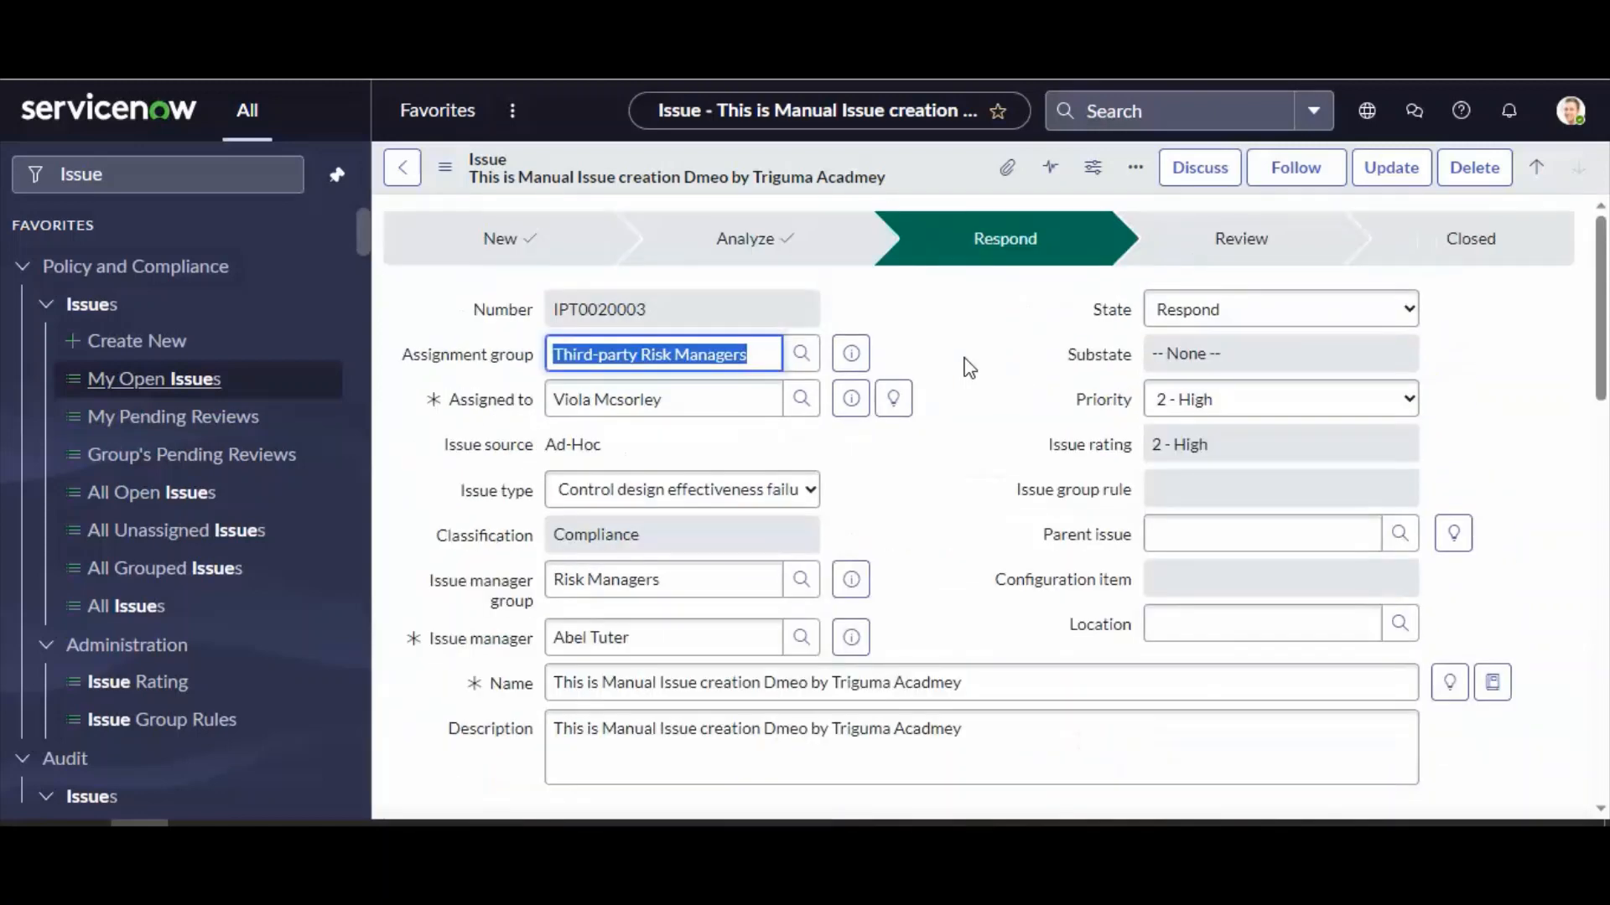
{"action": "left_click", "coordinate": [1236, 314]}
{"action": "left_click", "coordinate": [1213, 407]}
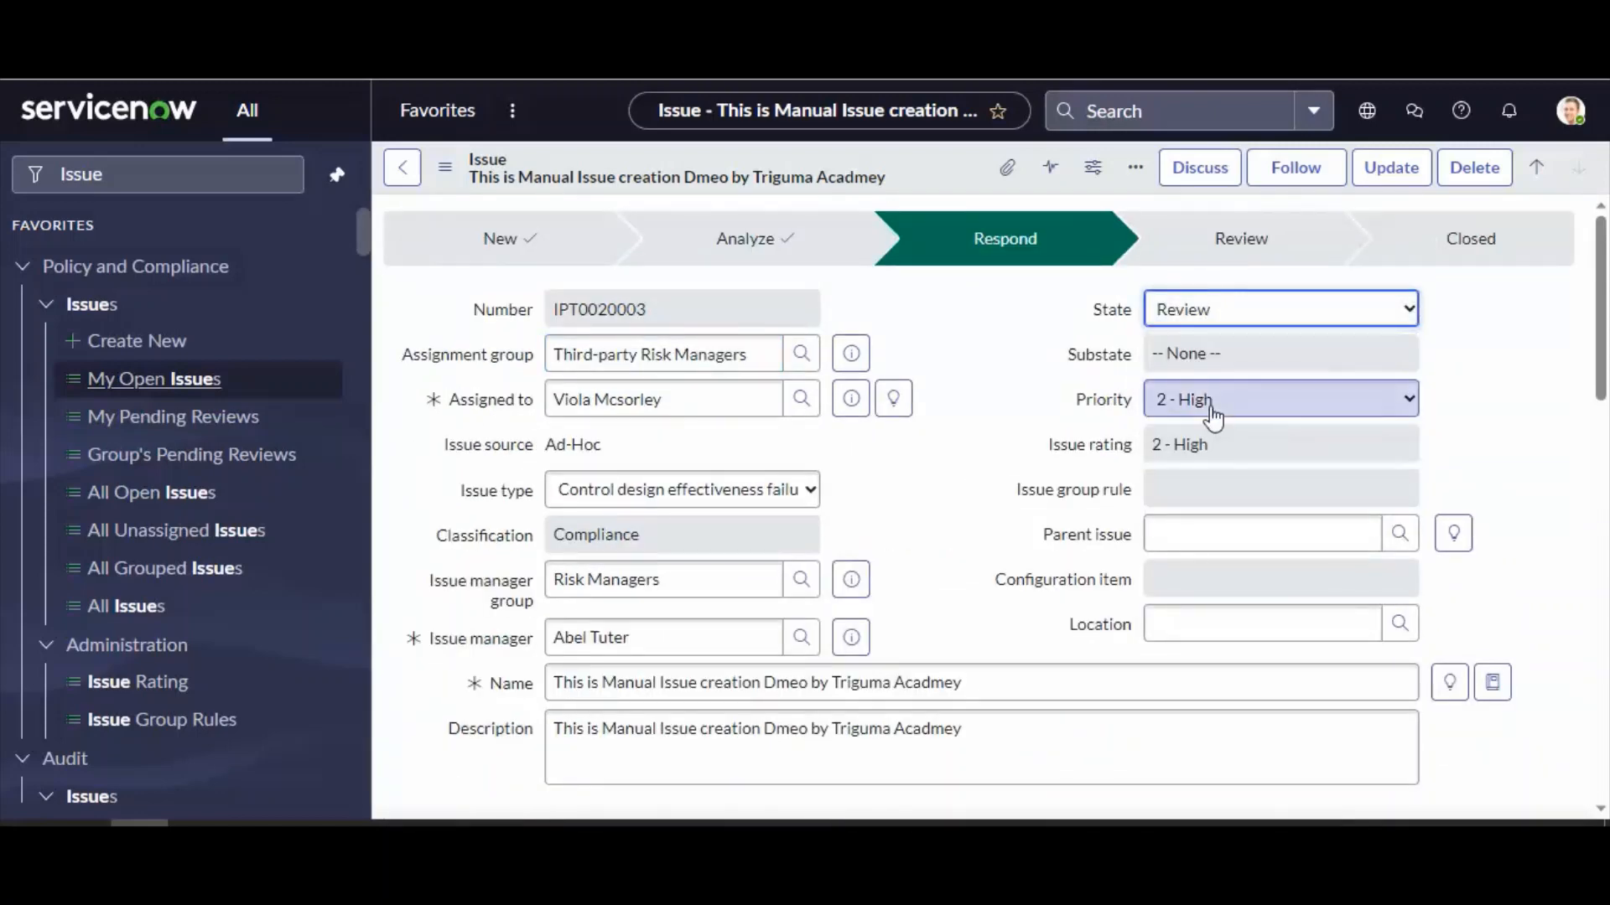
{"action": "right_click", "coordinate": [931, 174]}
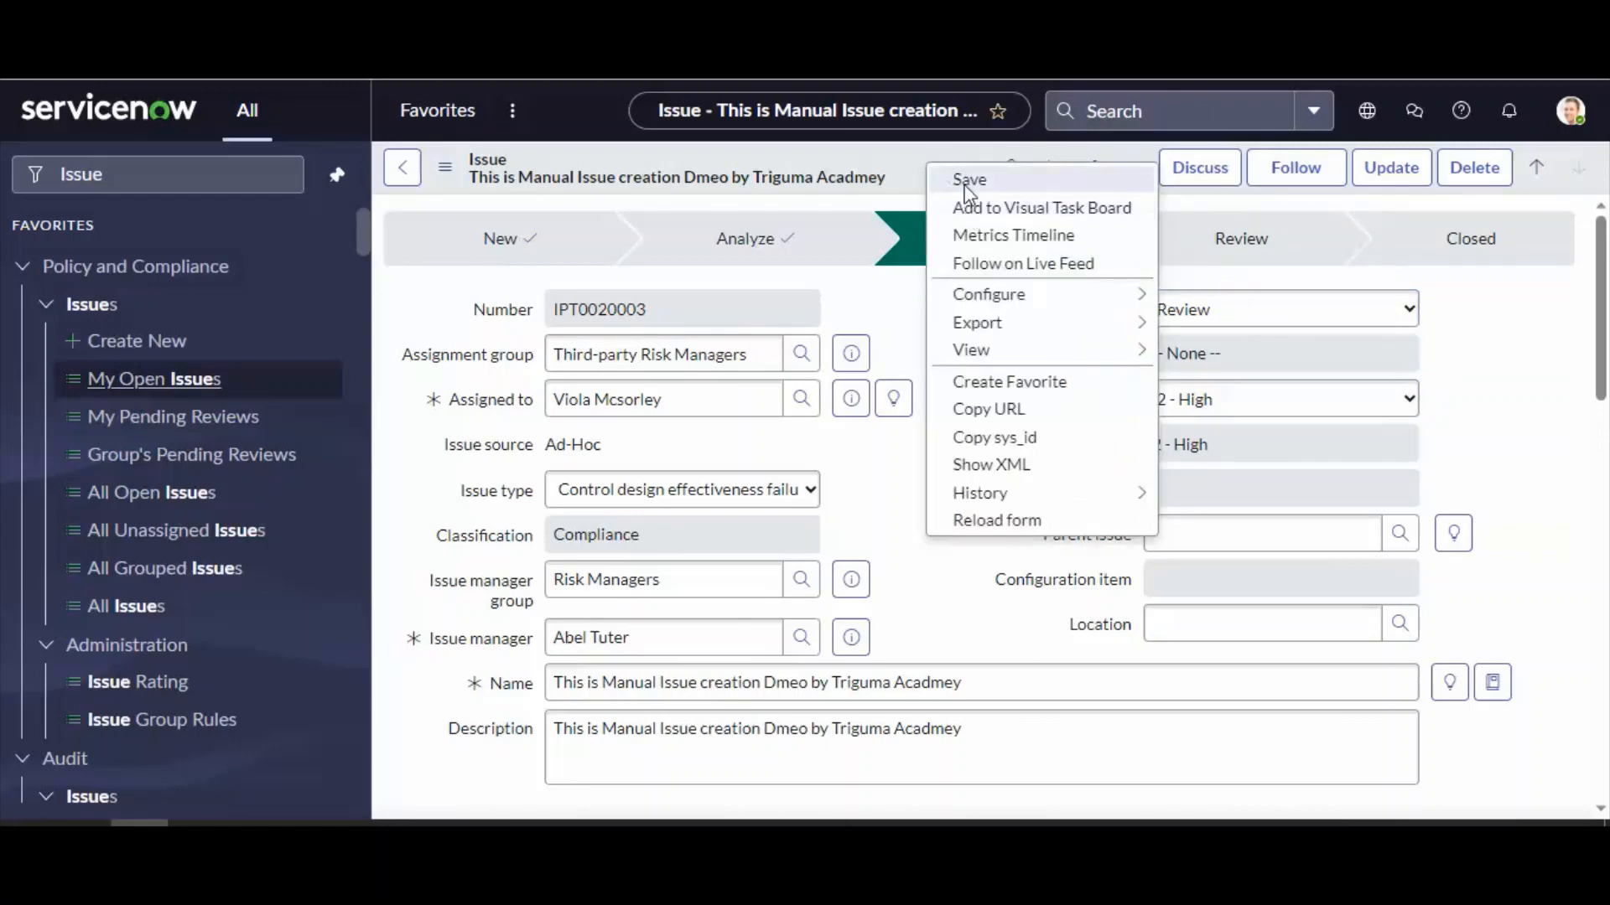
{"action": "left_click", "coordinate": [970, 176]}
Step: Set the issue's response to Remediate, enter "Ok" as the explanation, and save the record
{"action": "left_click", "coordinate": [623, 469]}
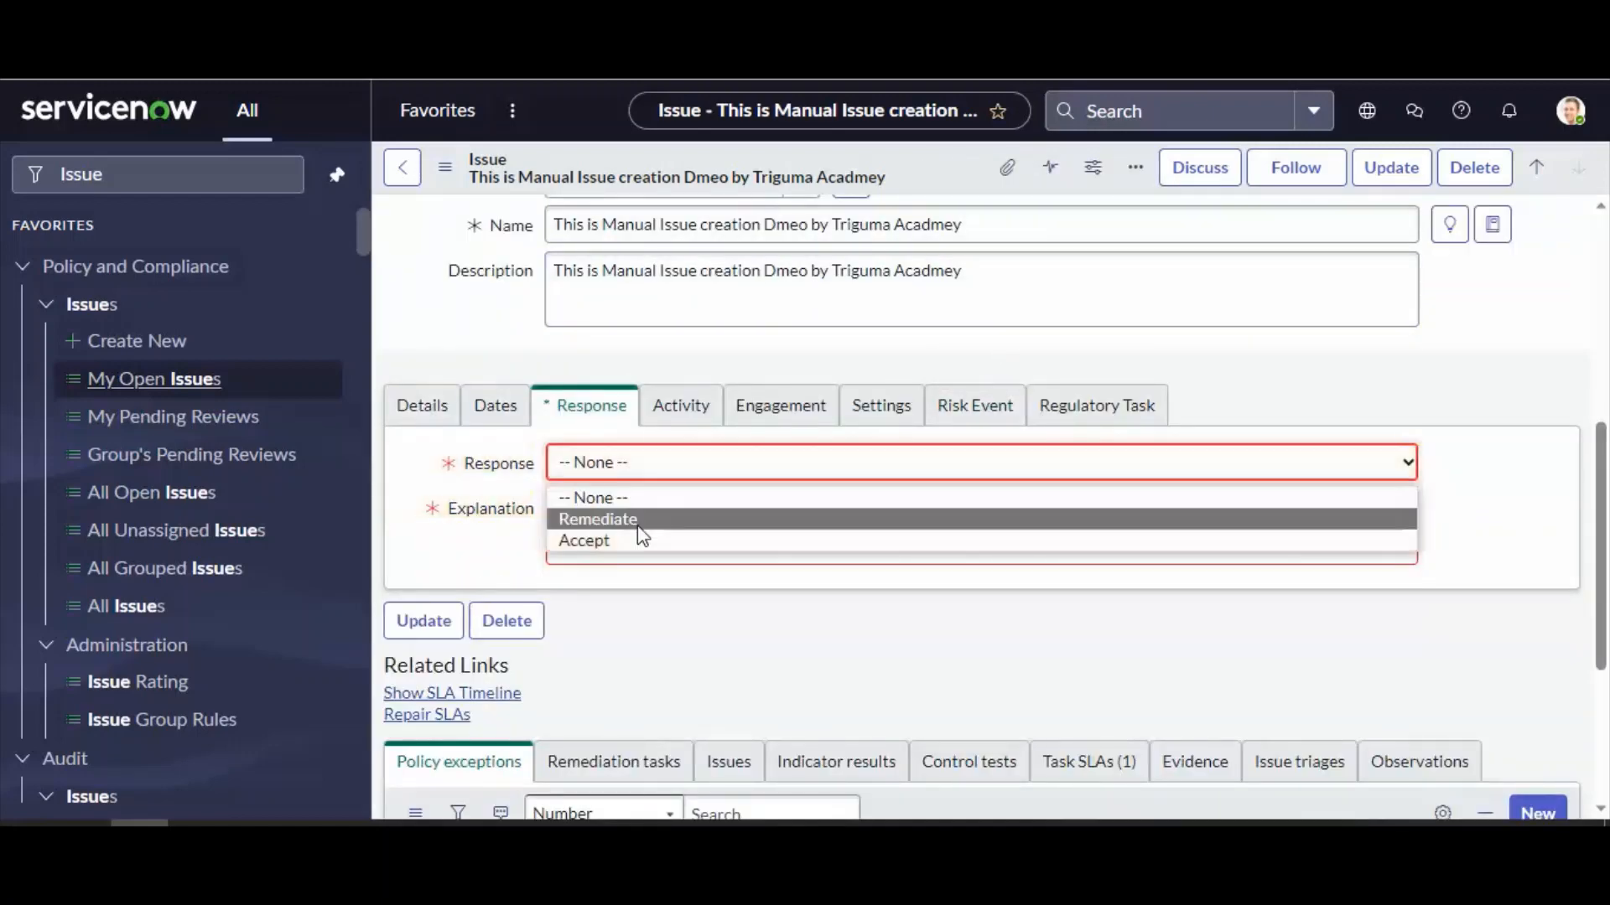
{"action": "left_click", "coordinate": [638, 523]}
{"action": "left_click", "coordinate": [615, 539]}
{"action": "type", "text": "Ok"}
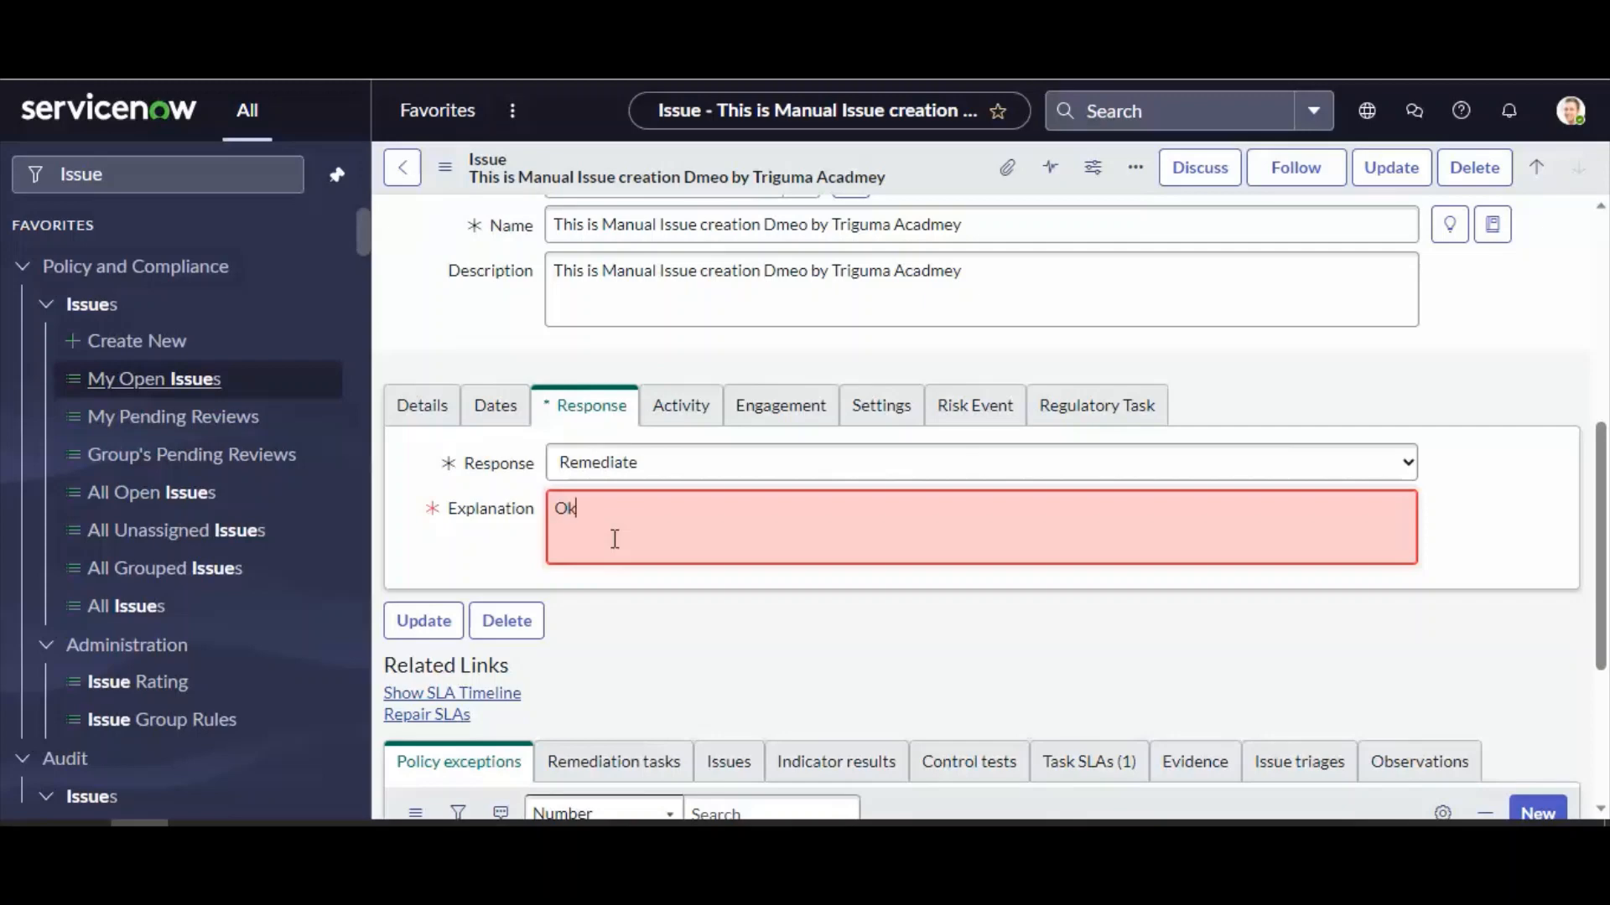
{"action": "right_click", "coordinate": [955, 156]}
{"action": "left_click", "coordinate": [973, 172]}
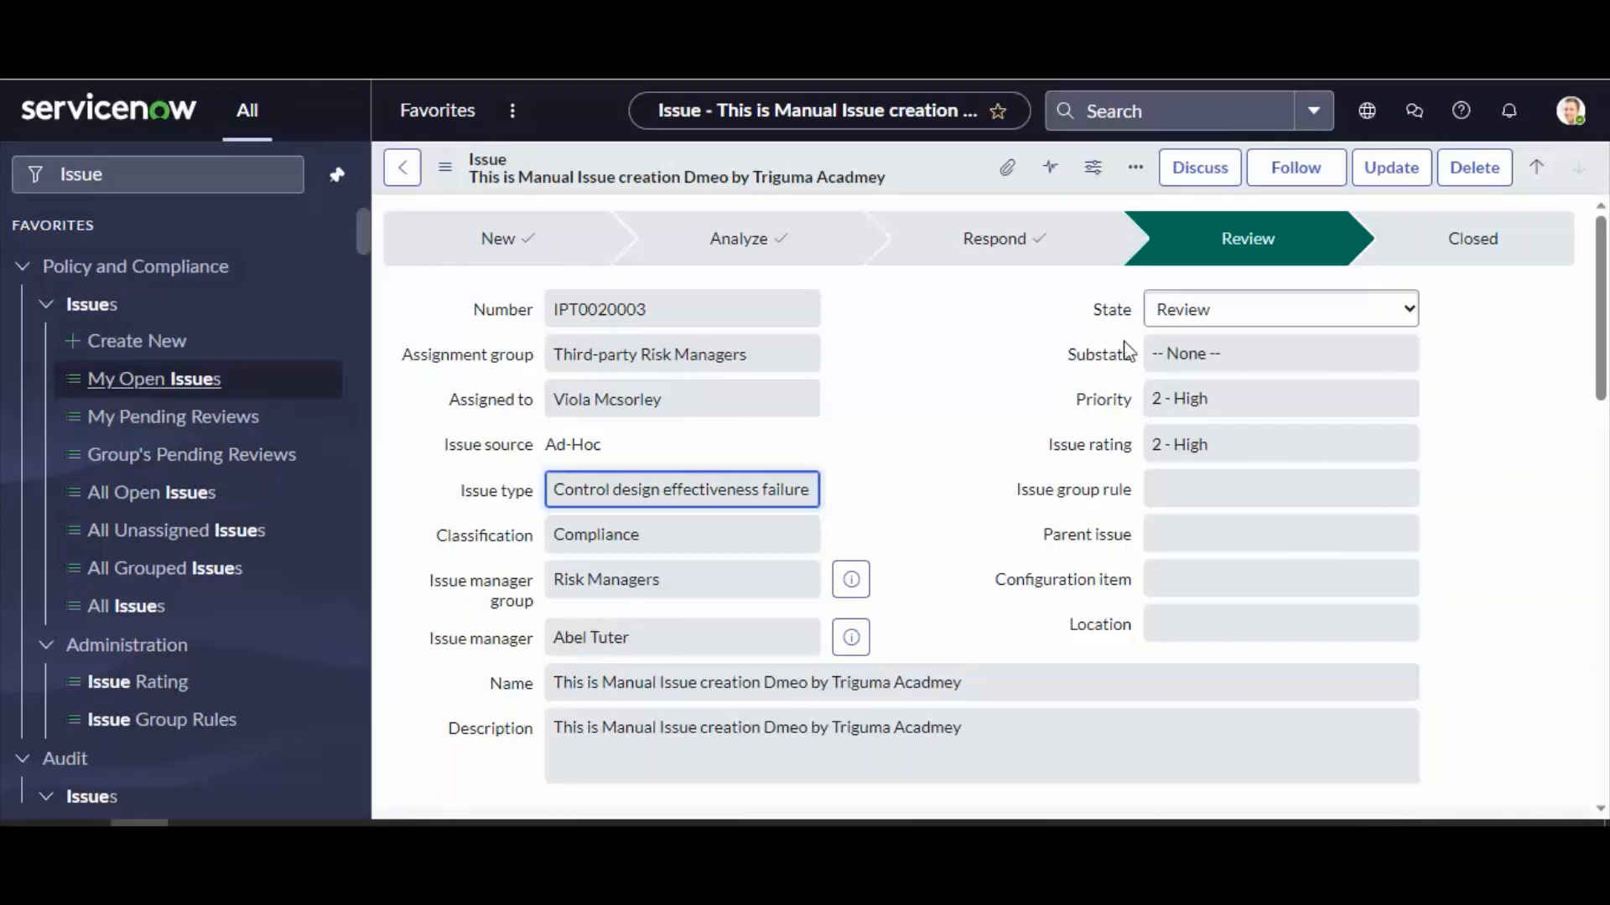
Step: Set the issue's state to Closed Complete and save the record
{"action": "left_click", "coordinate": [1222, 319]}
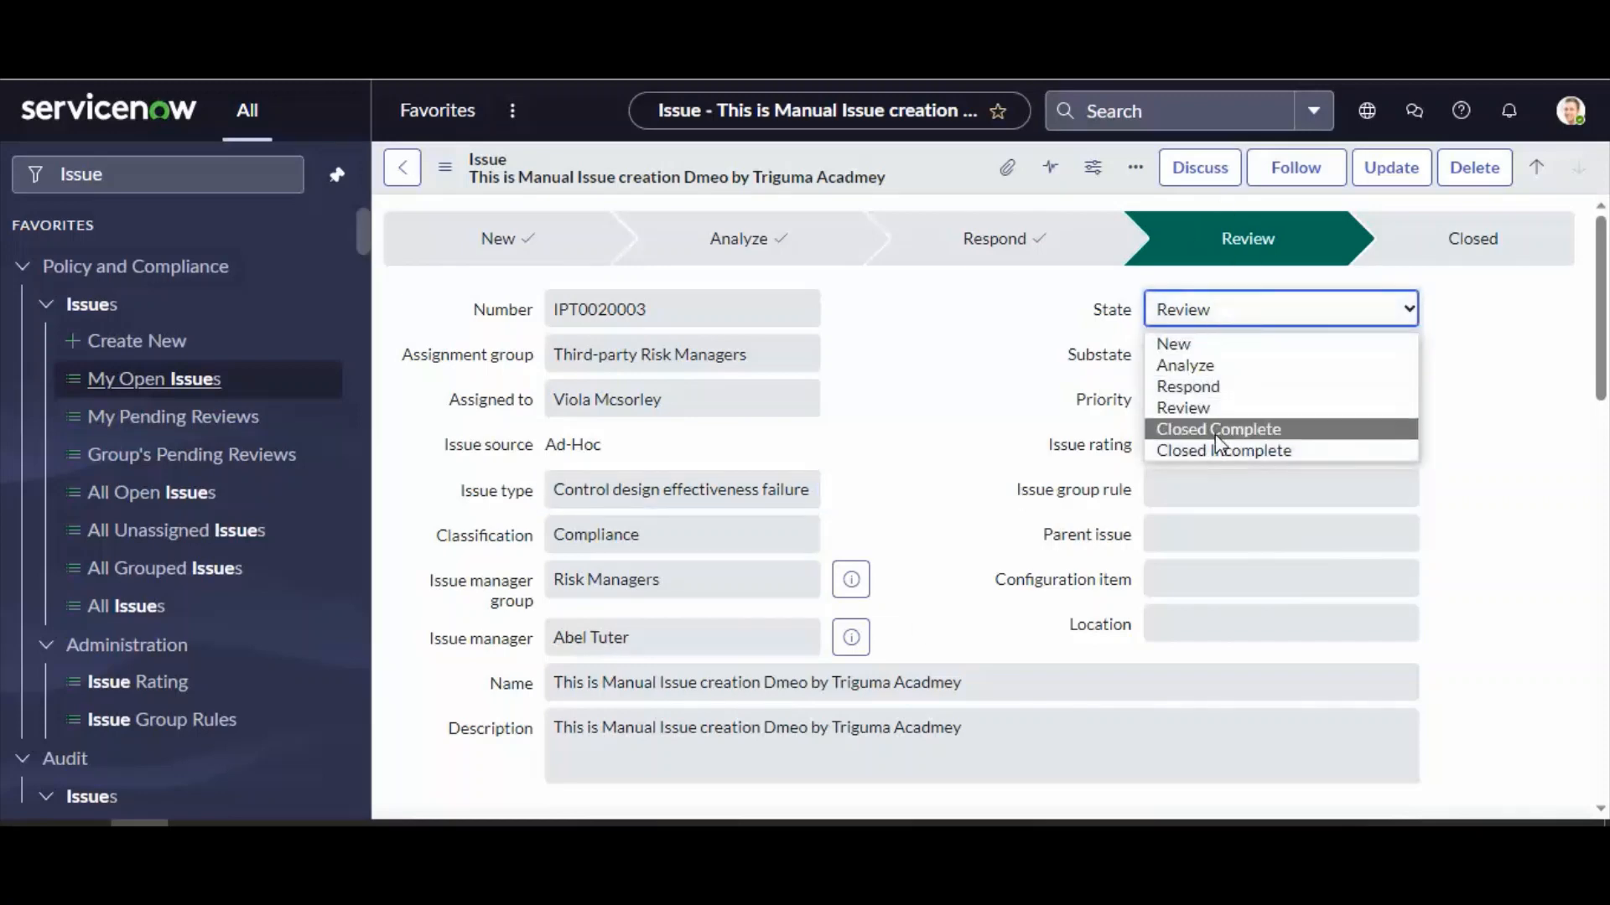
{"action": "left_click", "coordinate": [1218, 429]}
{"action": "right_click", "coordinate": [950, 176]}
{"action": "left_click", "coordinate": [946, 175]}
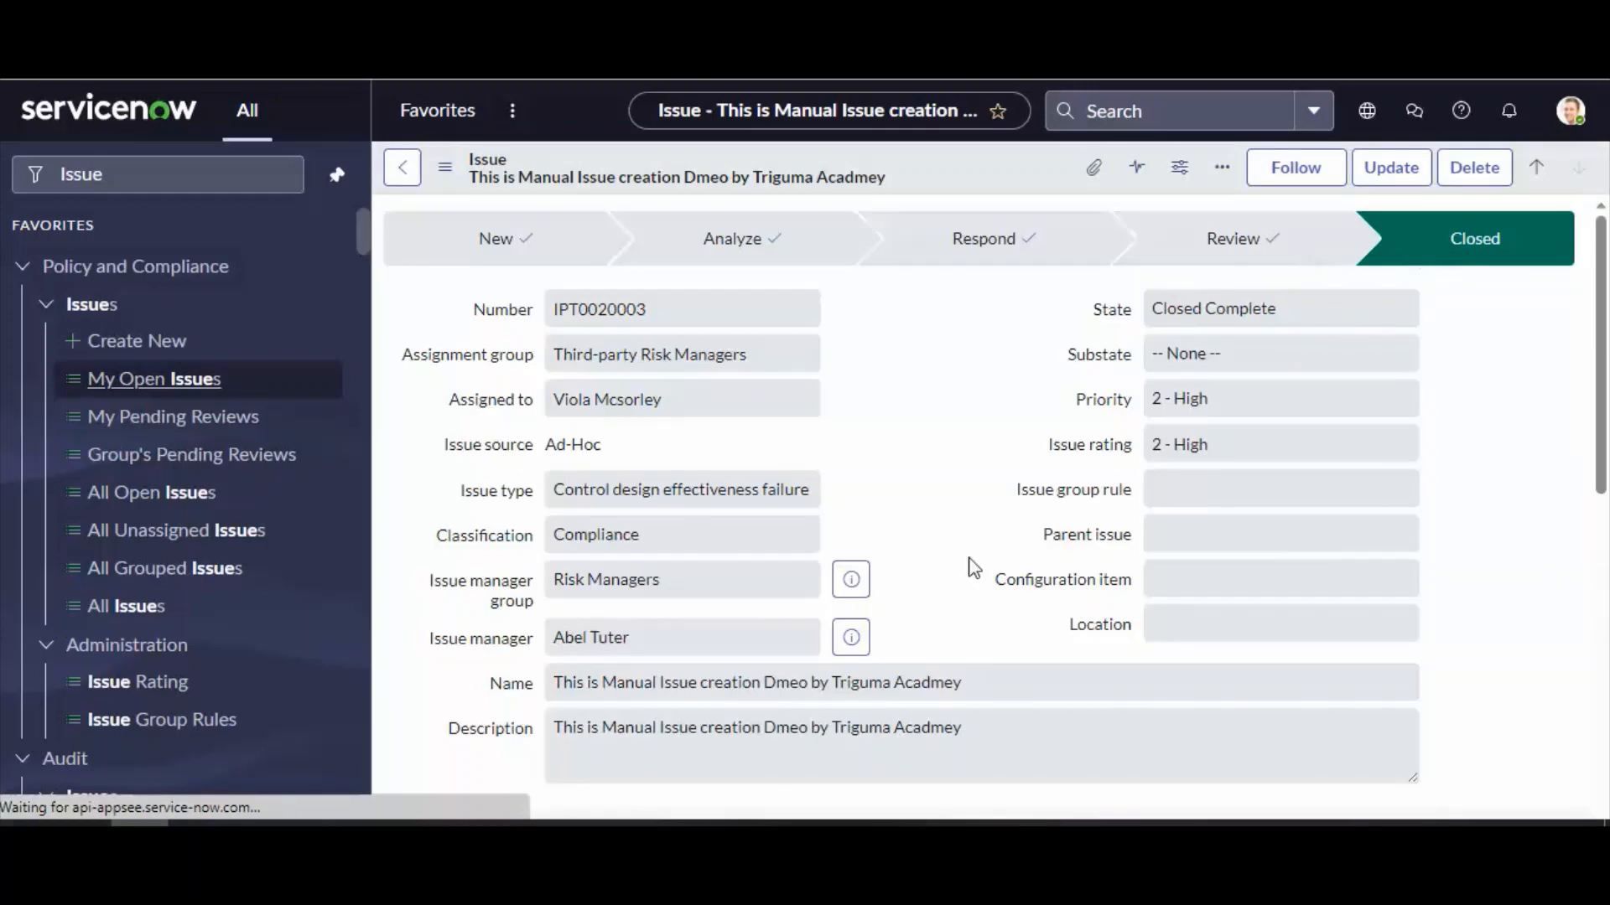
Step: Examine the closed issue's details and its related lists, including issues, indicator results, control tests, task SLAs and evidence
{"action": "scroll", "coordinate": [971, 566], "scroll_direction": "down", "scroll_amount": 5}
{"action": "scroll", "coordinate": [973, 568], "scroll_direction": "down", "scroll_amount": 8}
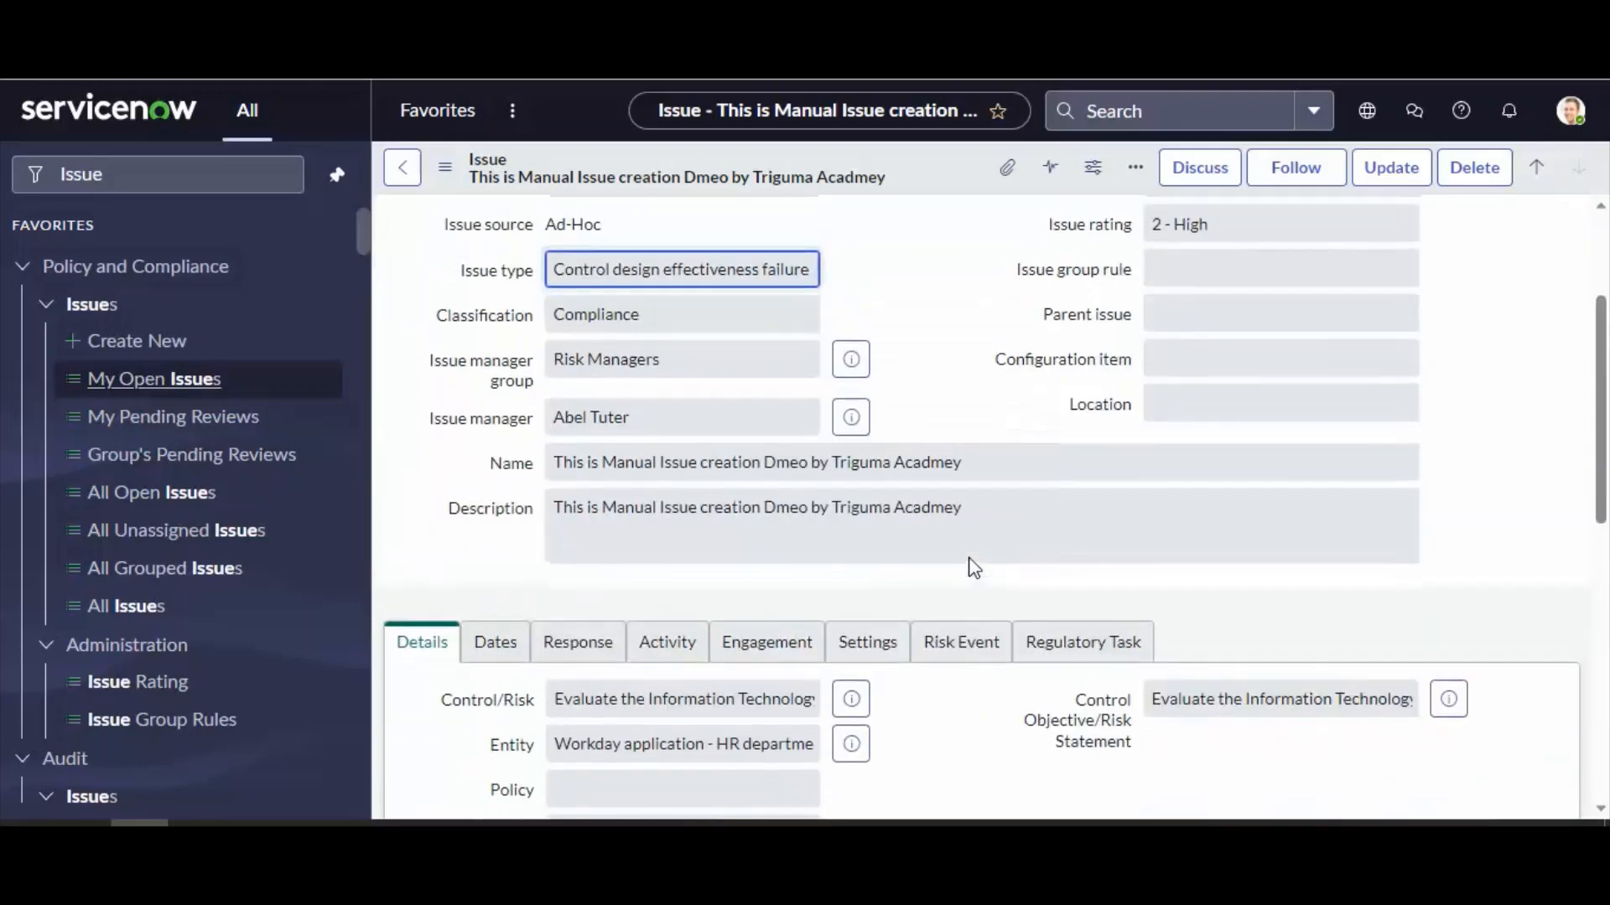
{"action": "scroll", "coordinate": [972, 569], "scroll_direction": "down", "scroll_amount": 8}
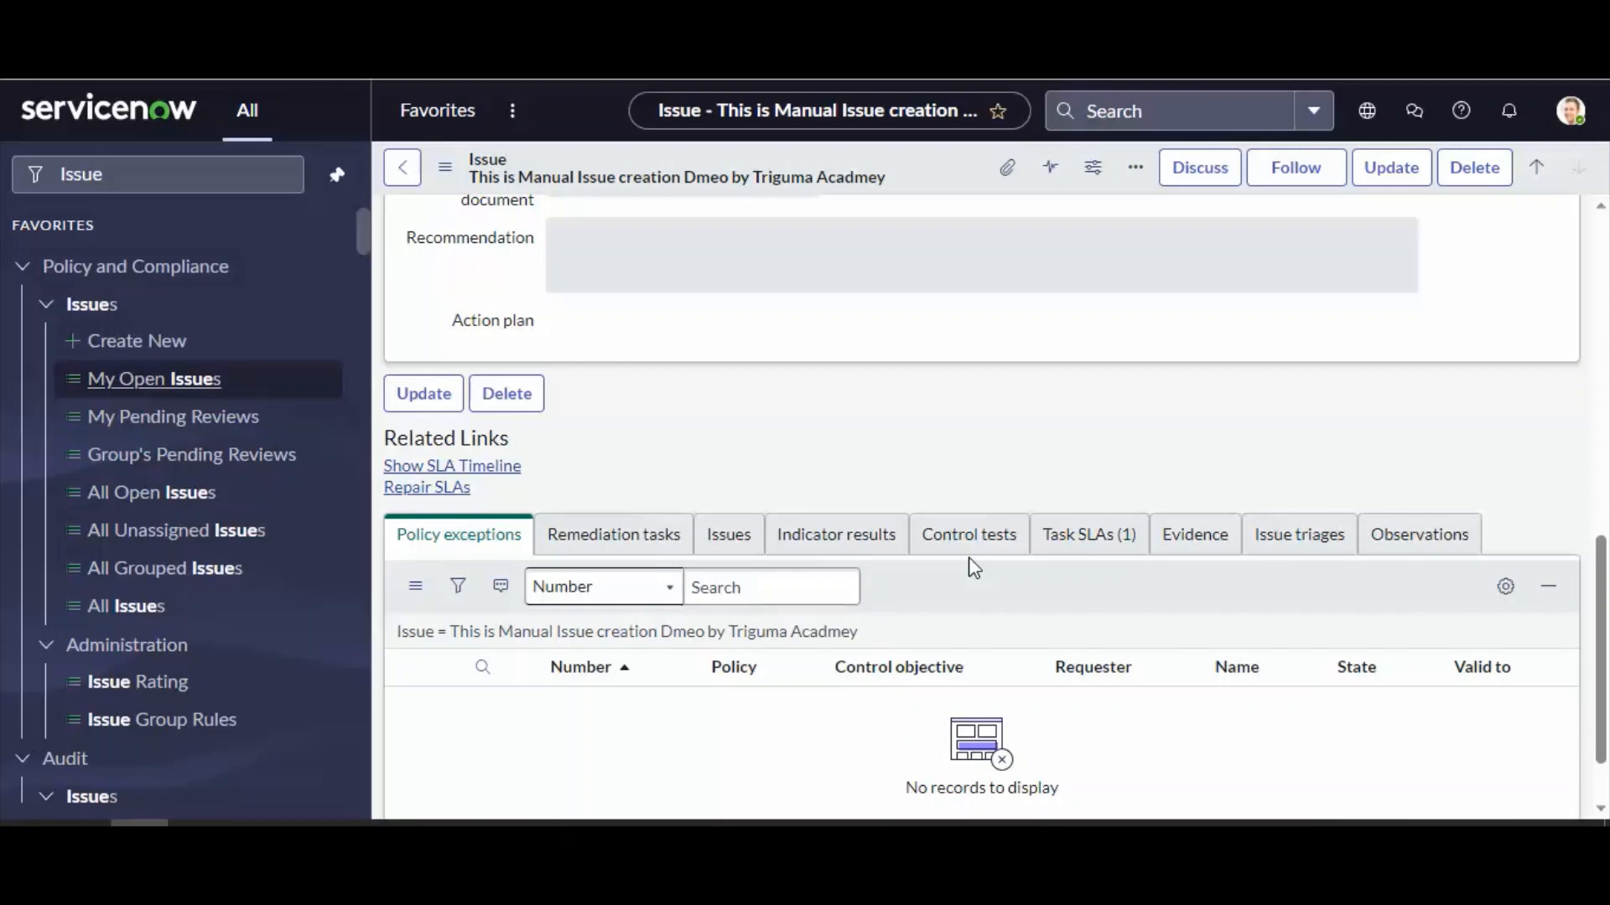
{"action": "left_click", "coordinate": [728, 541]}
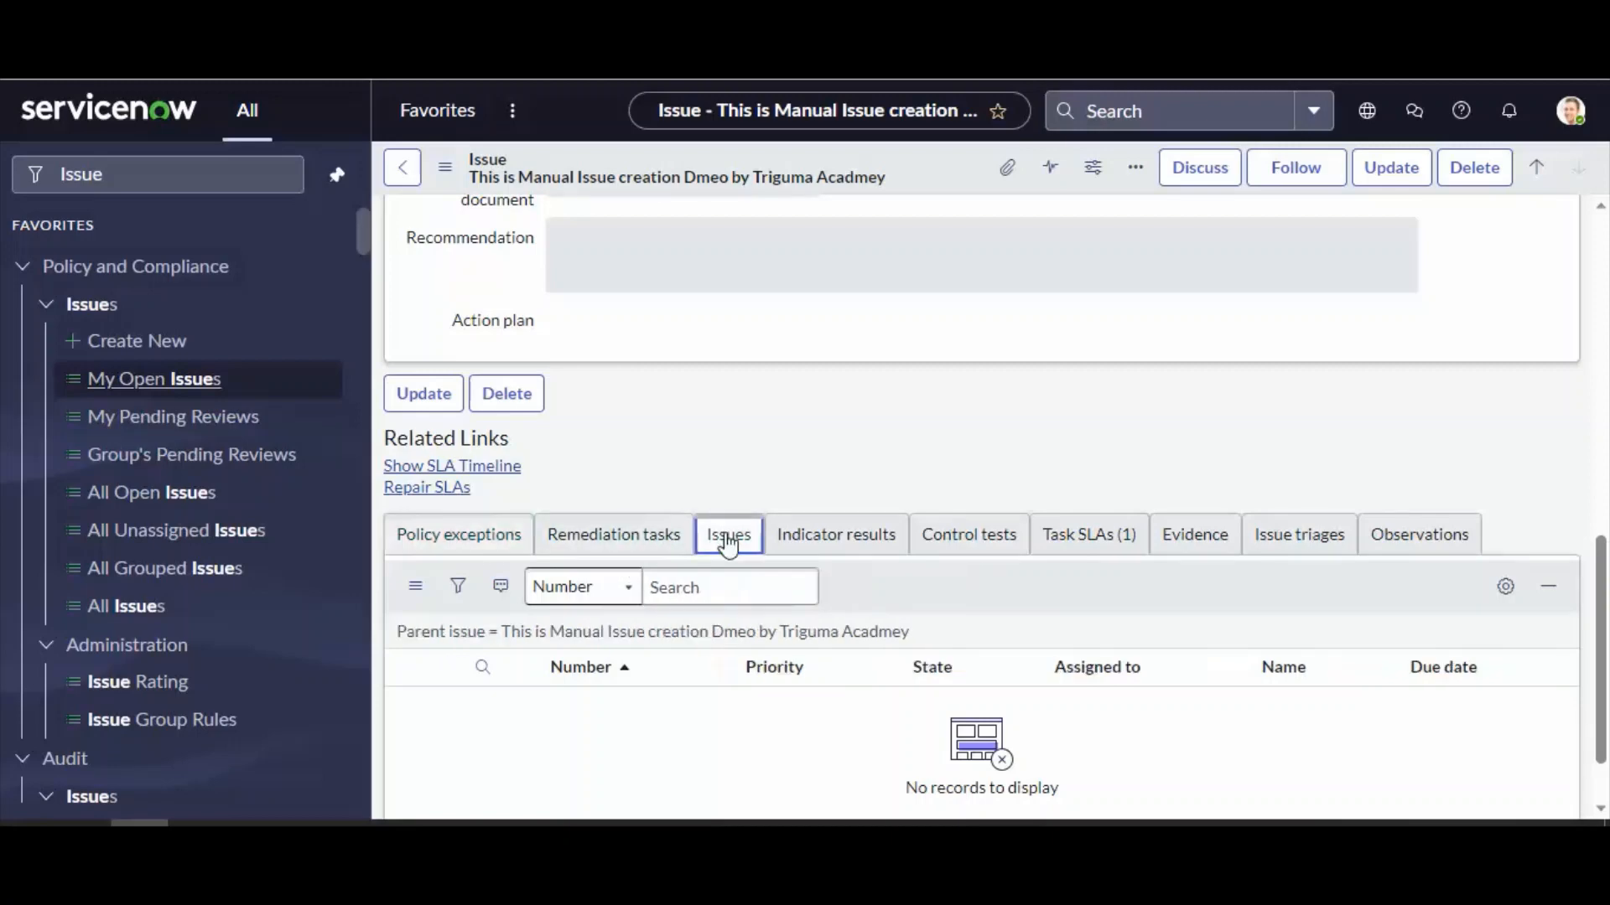
{"action": "left_click", "coordinate": [853, 543]}
{"action": "left_click", "coordinate": [1014, 545]}
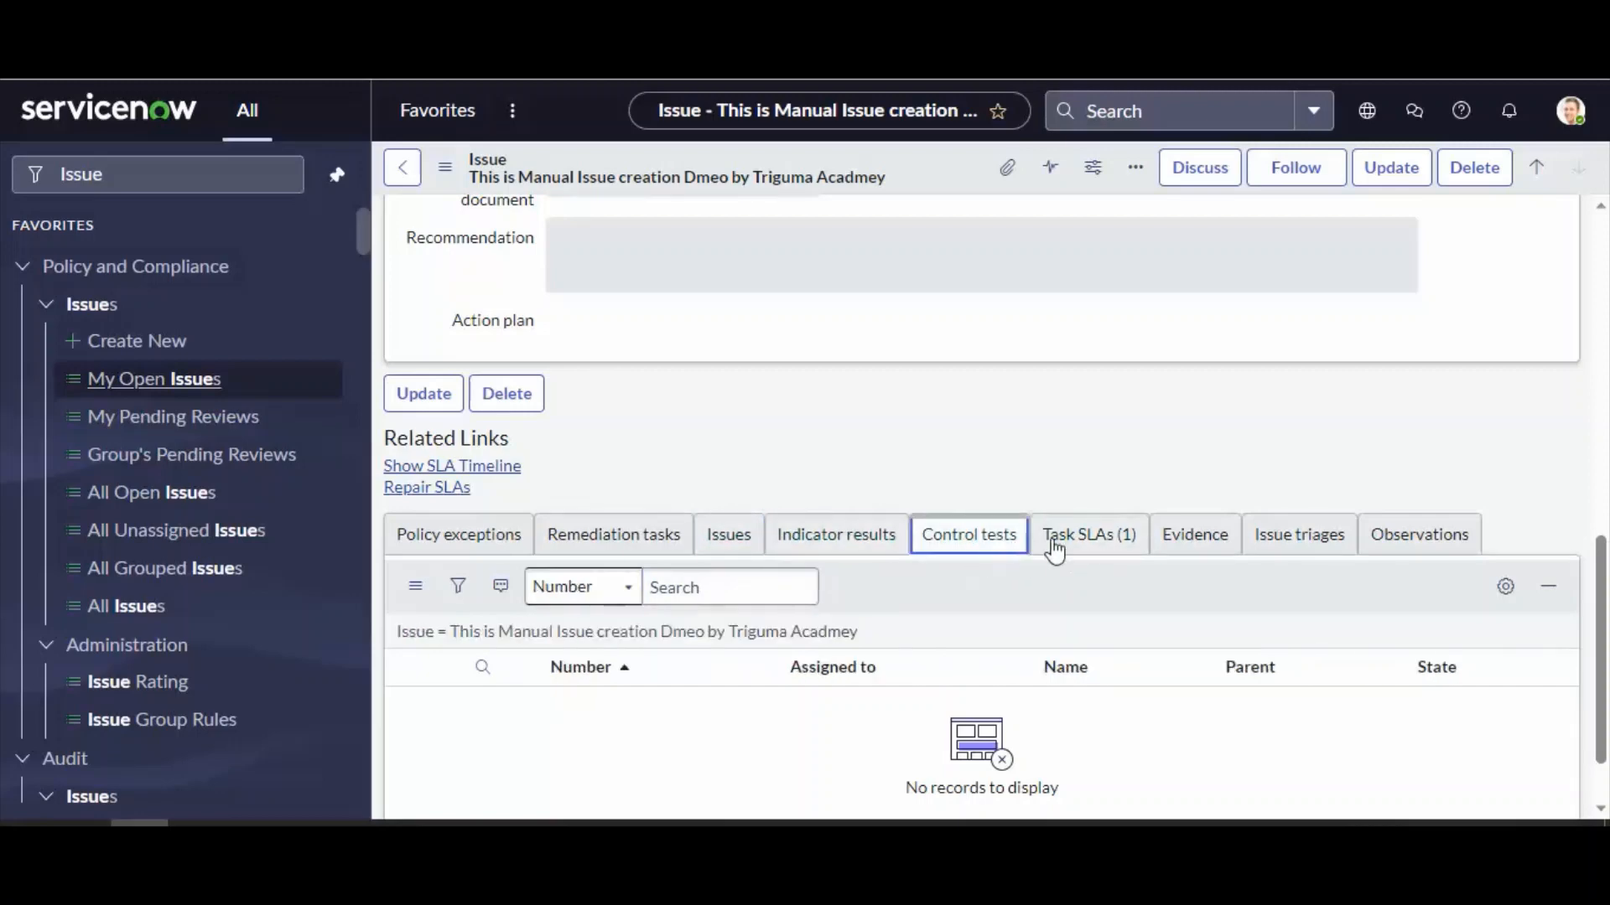
{"action": "left_click", "coordinate": [1088, 541]}
{"action": "left_click", "coordinate": [1235, 550]}
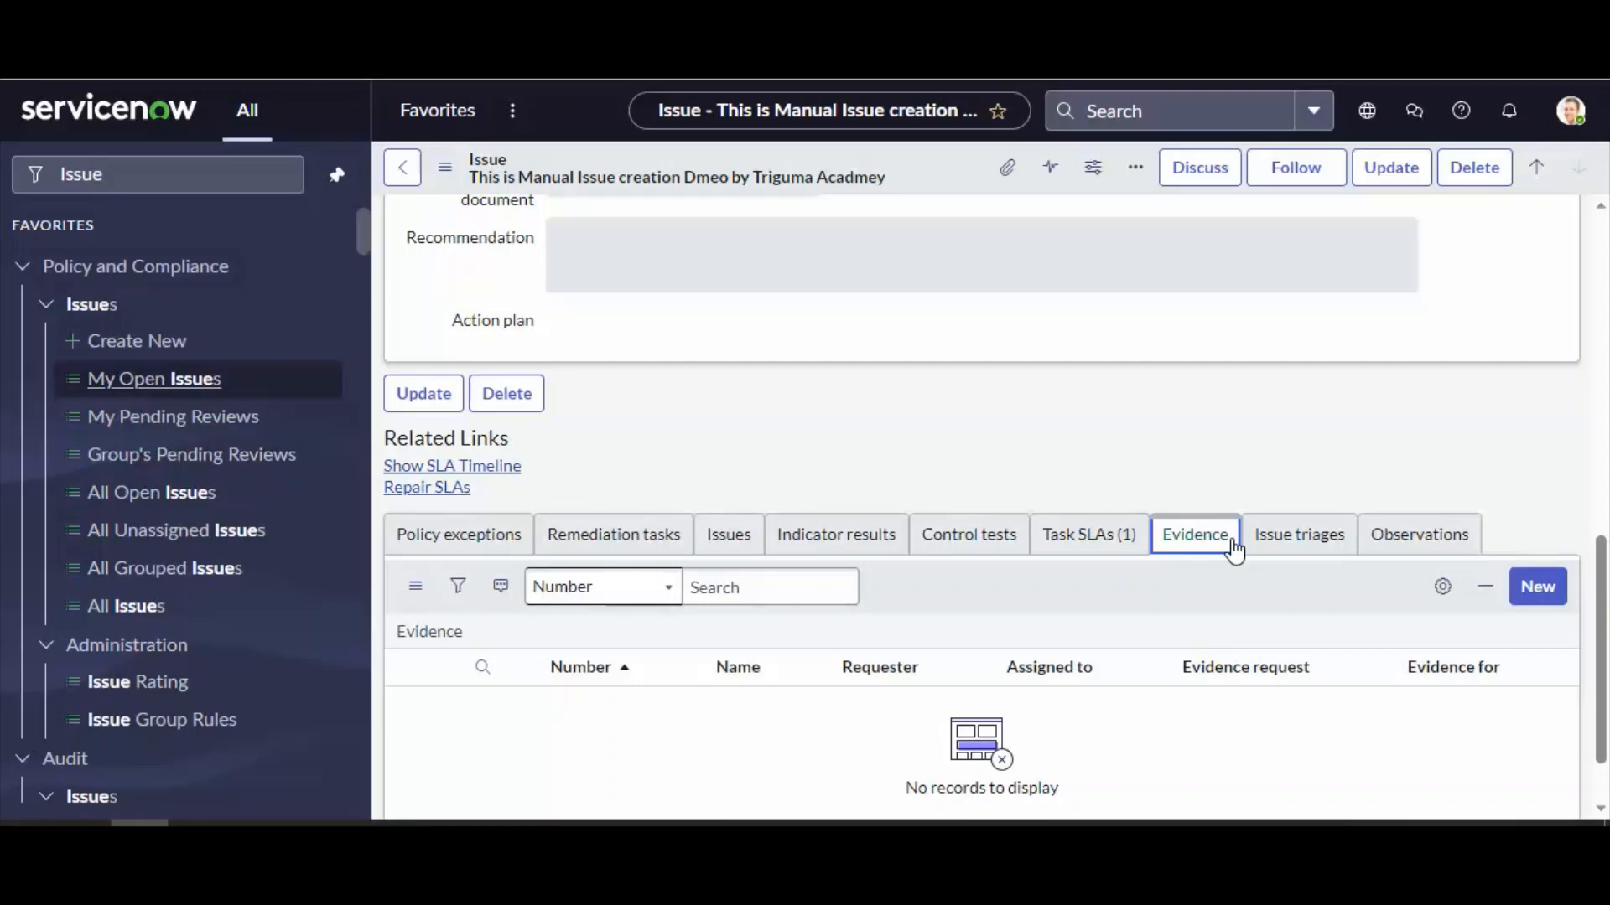
{"action": "scroll", "coordinate": [1286, 536], "scroll_direction": "up", "scroll_amount": 10}
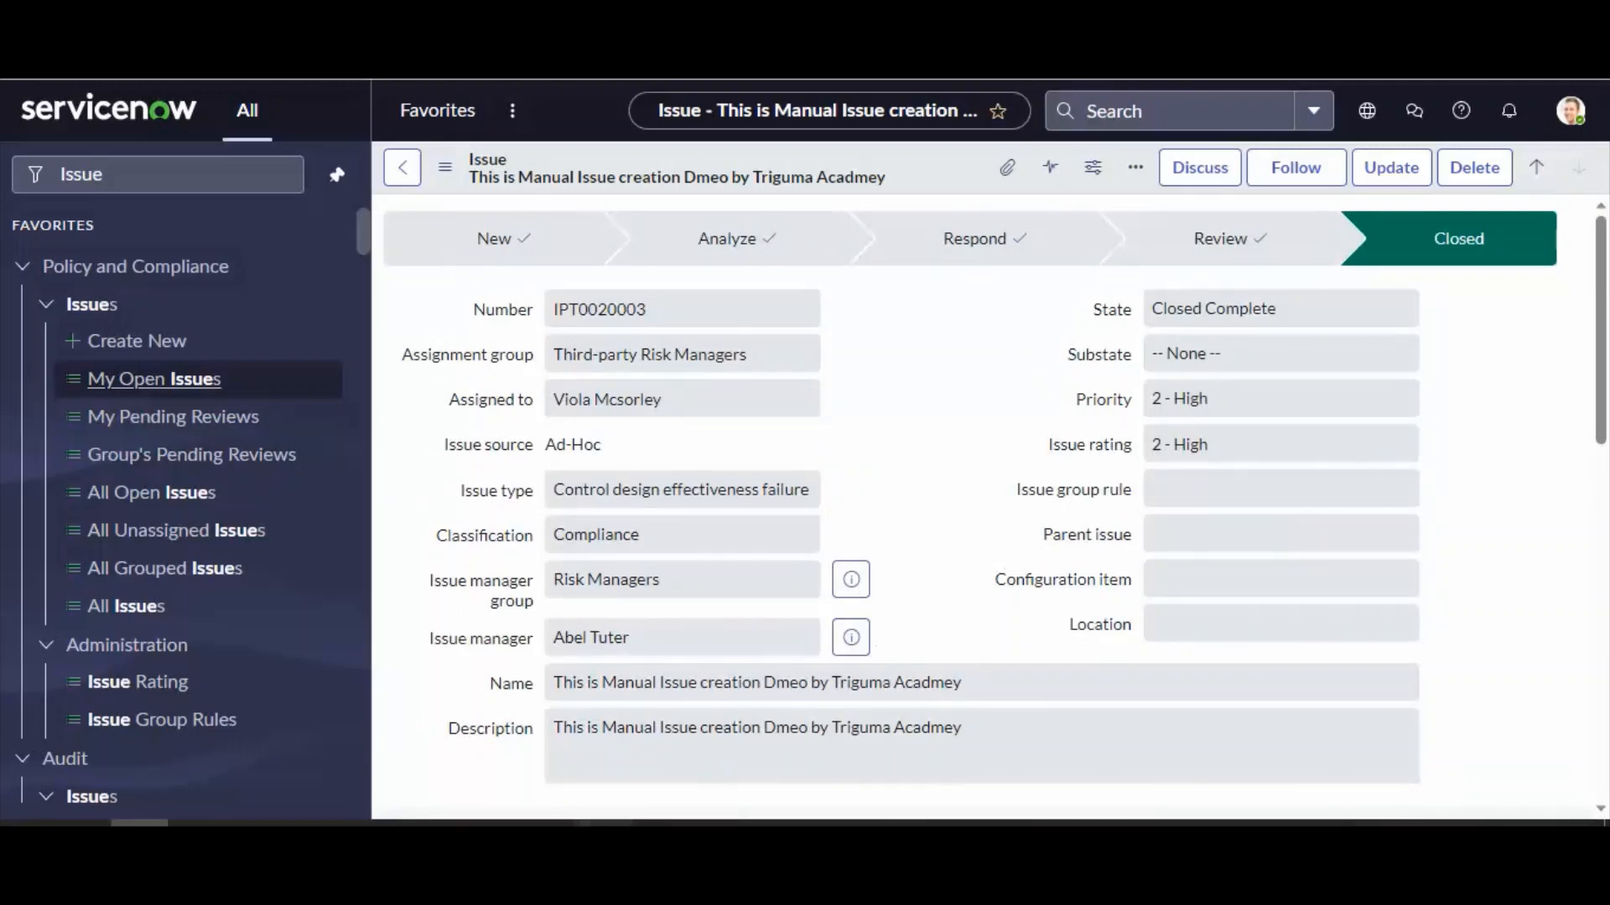
Step: Switch to the Notepad notes and correct the misspelled word in the "Manual ... of Issue" line to "Creation"
{"action": "left_click", "coordinate": [603, 830]}
{"action": "left_click_drag", "start_coordinate": [794, 740], "coordinate": [377, 682]}
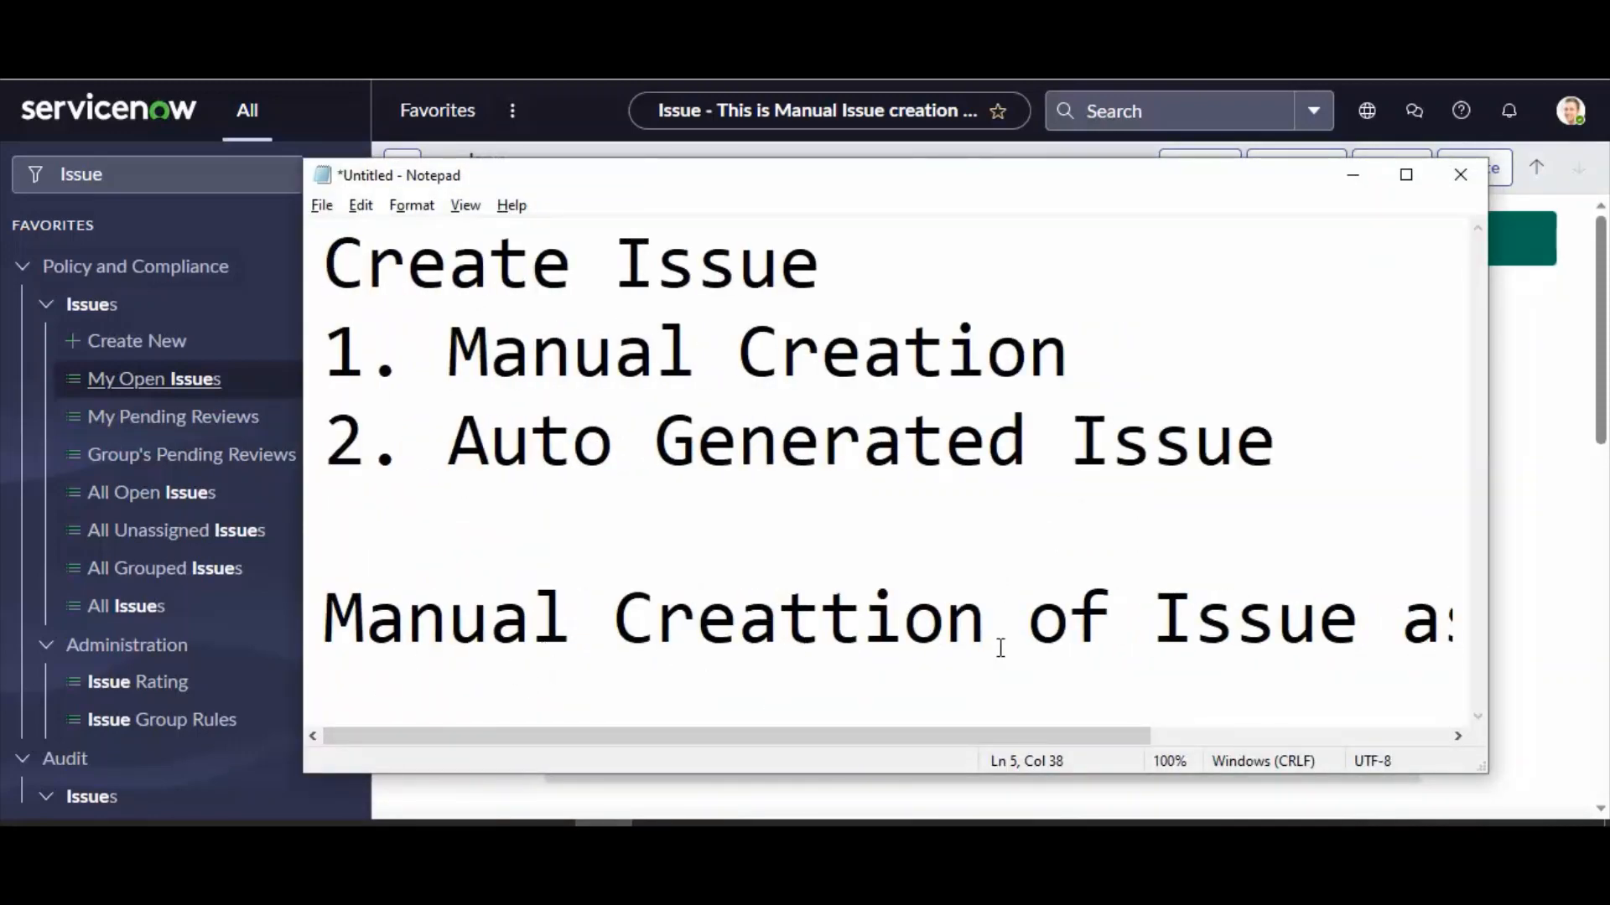
{"action": "left_click", "coordinate": [871, 622]}
{"action": "key", "text": "BackSpace"}
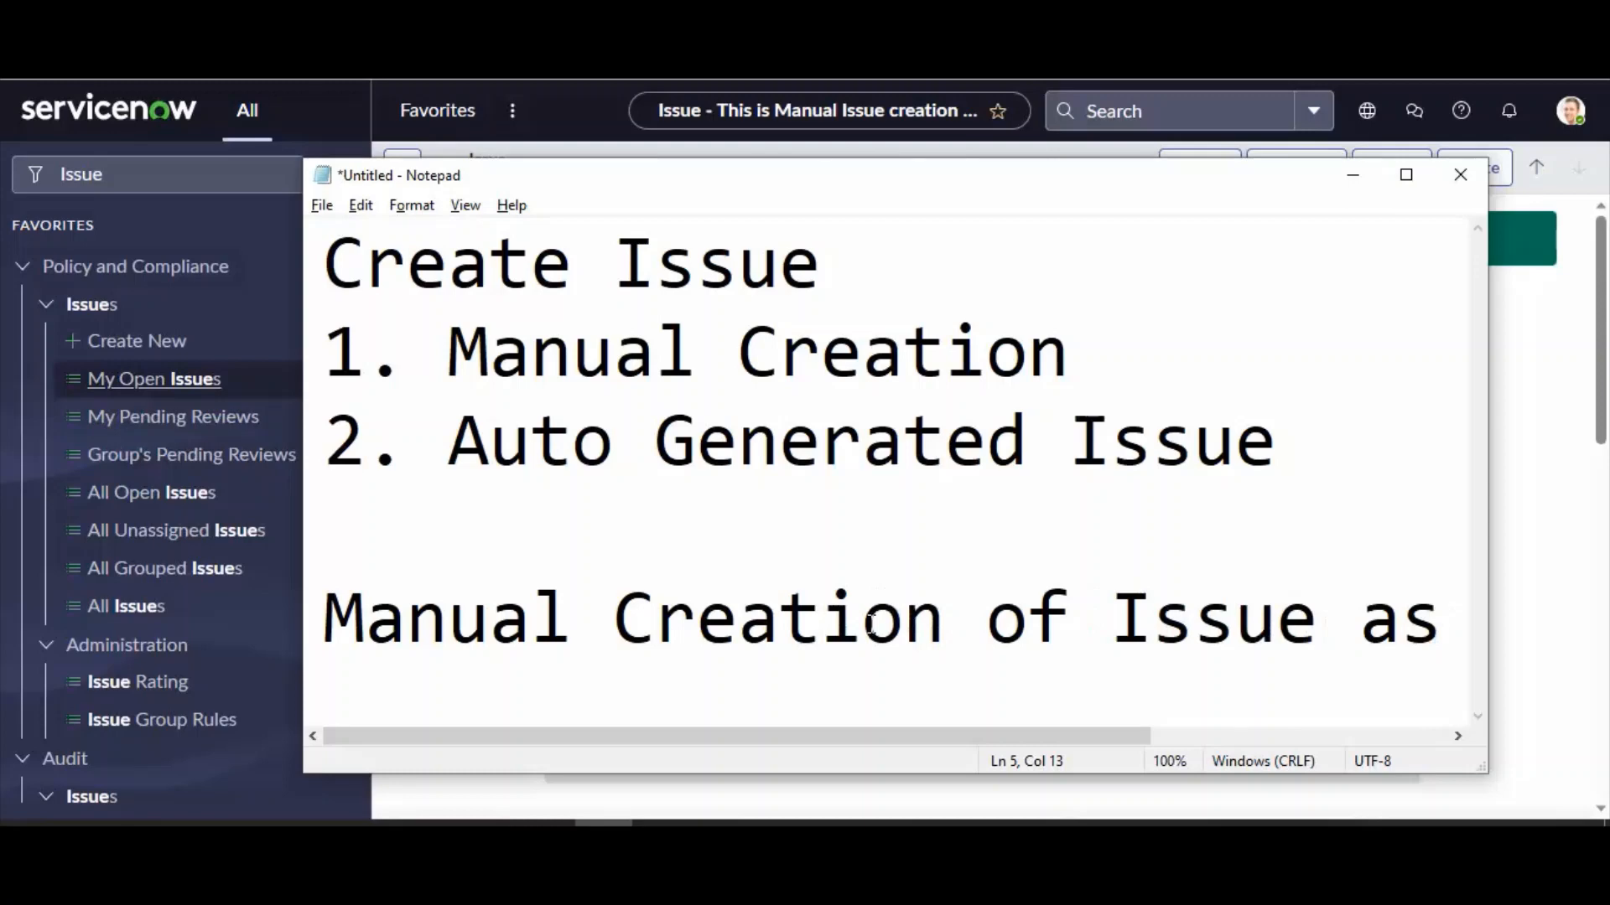
Step: Highlight the "2. Auto Generated Issue" line in the notes and return to the ServiceNow issue record
{"action": "left_click_drag", "start_coordinate": [1038, 740], "coordinate": [938, 739]}
{"action": "left_click", "coordinate": [1426, 640]}
{"action": "left_click_drag", "start_coordinate": [1280, 436], "coordinate": [330, 440]}
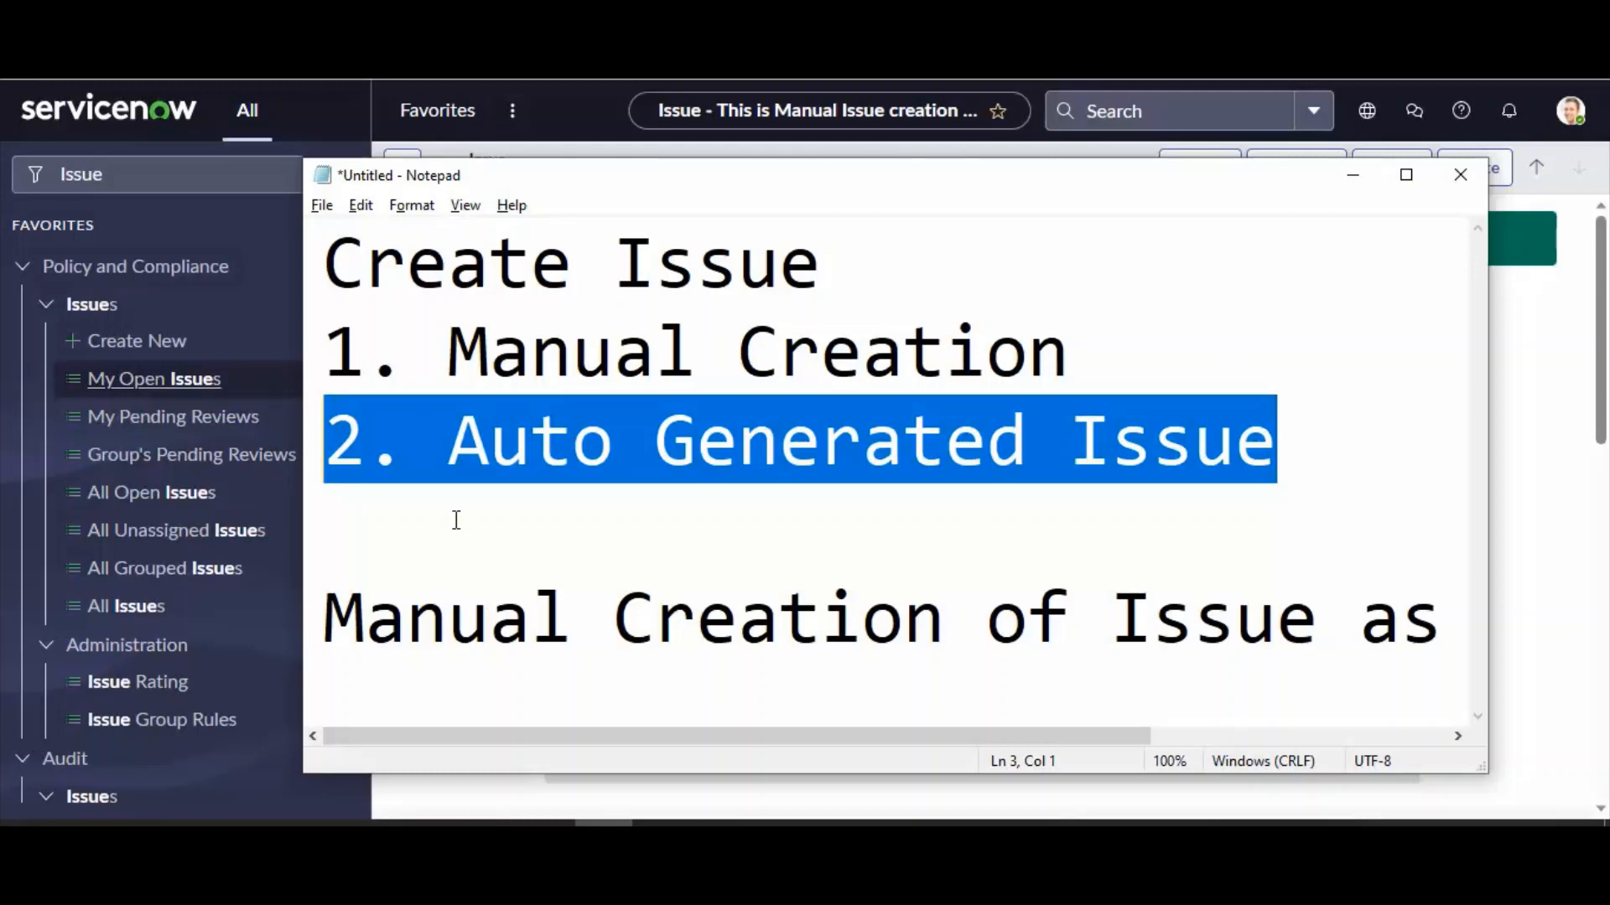
{"action": "left_click", "coordinate": [1352, 174]}
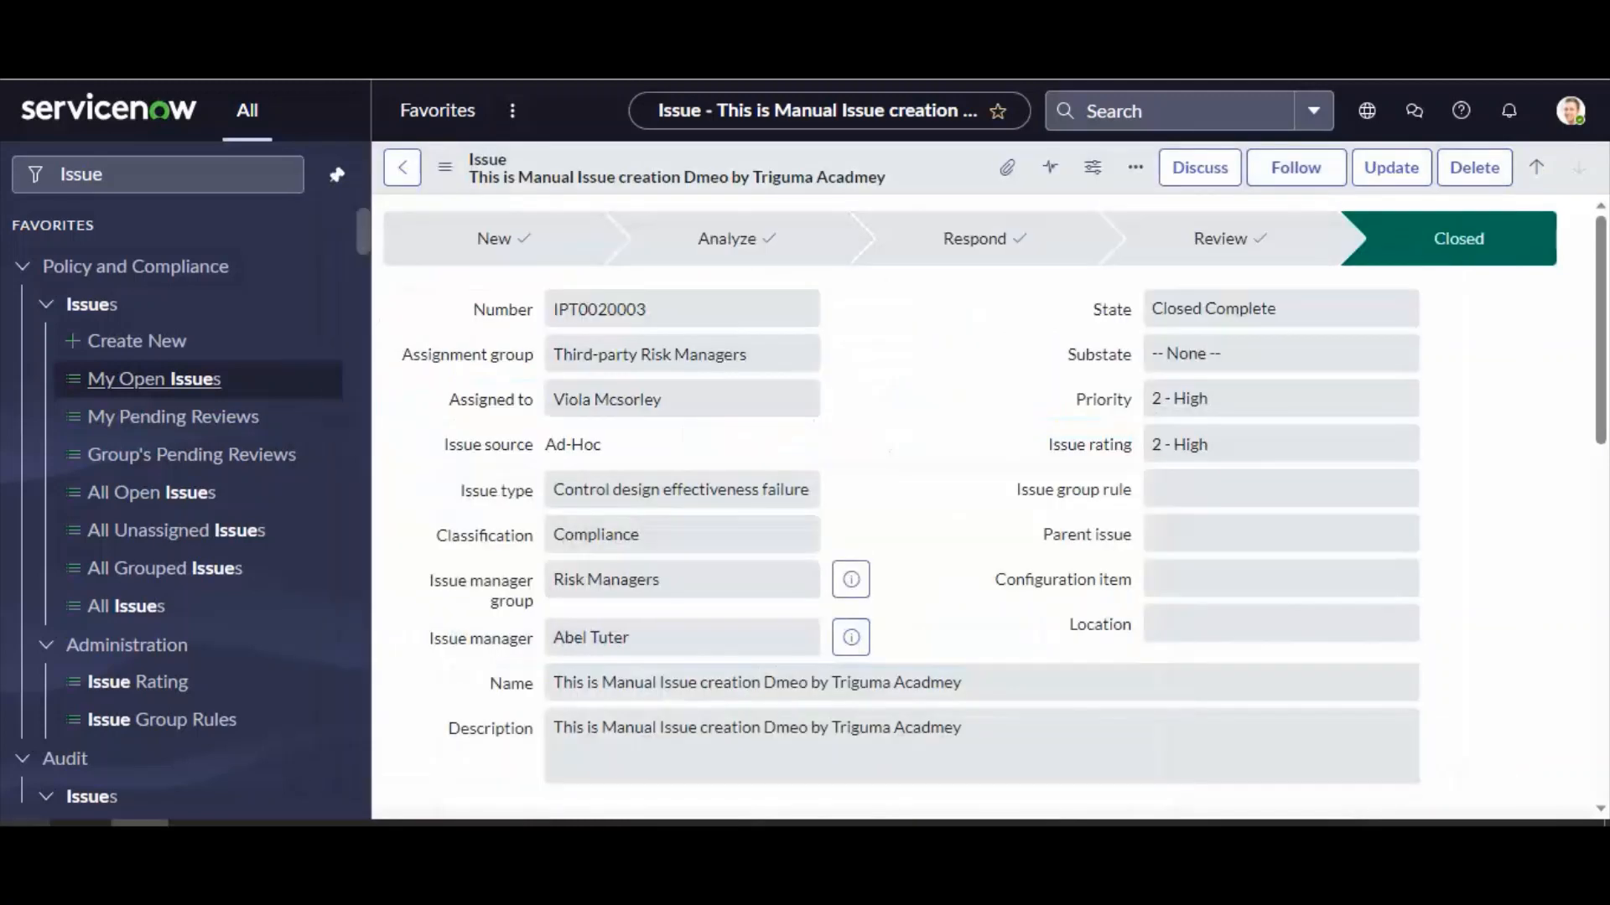
Step: Find the All Controls list by filtering for "control" and open the Information Technology staffing requirements control, CTRL0000216
{"action": "left_click", "coordinate": [132, 171]}
{"action": "type", "text": "c"}
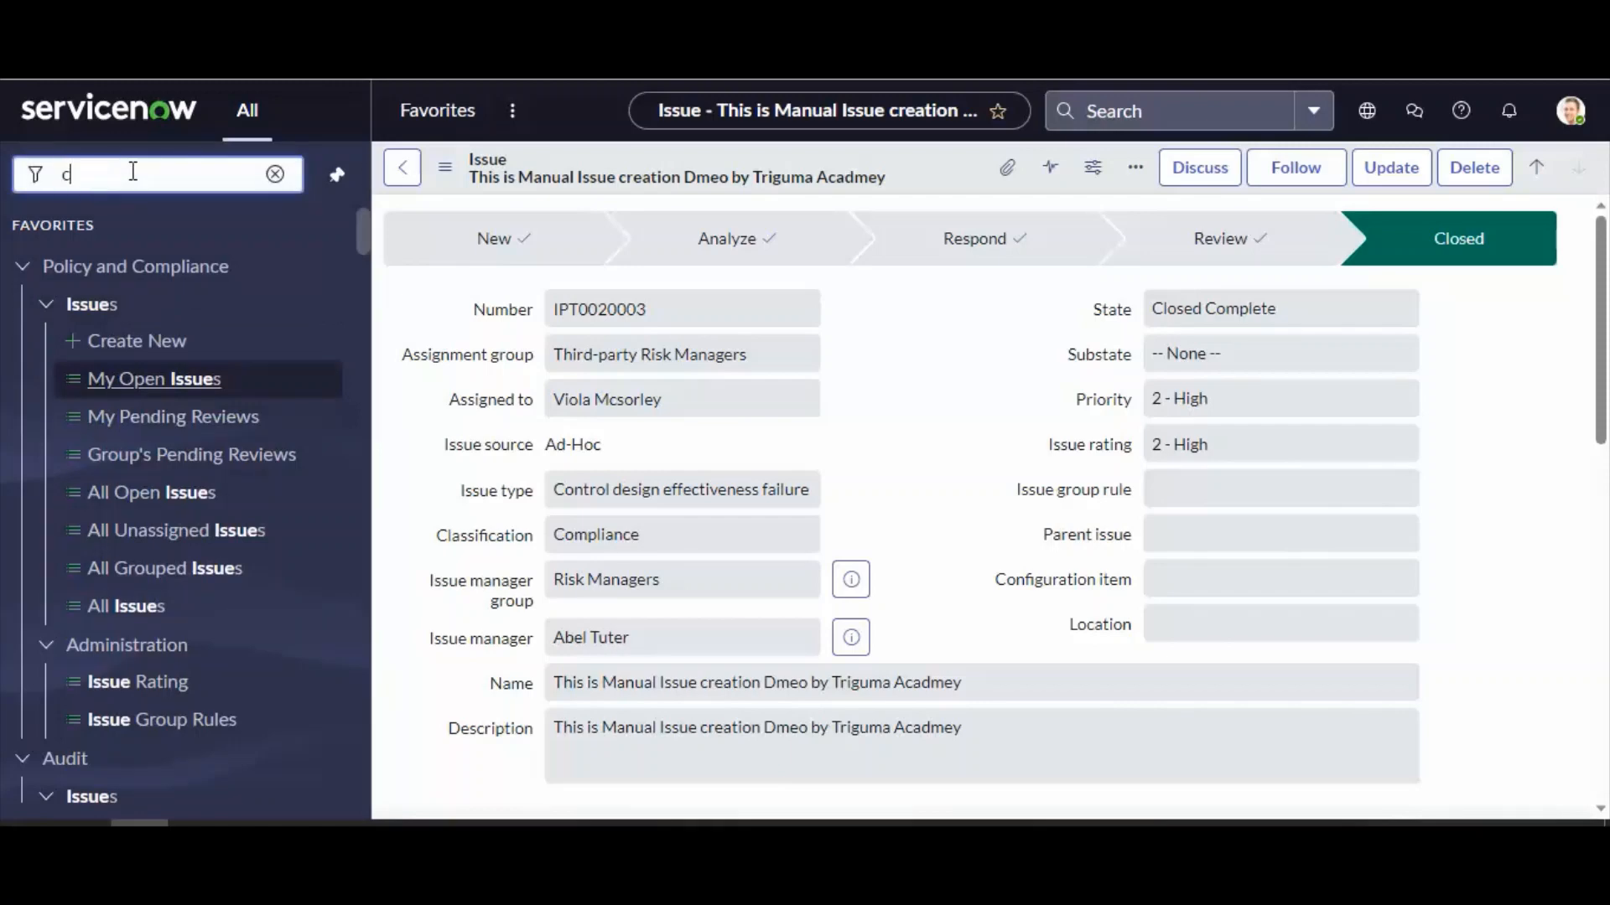
{"action": "type", "text": "ontrol"}
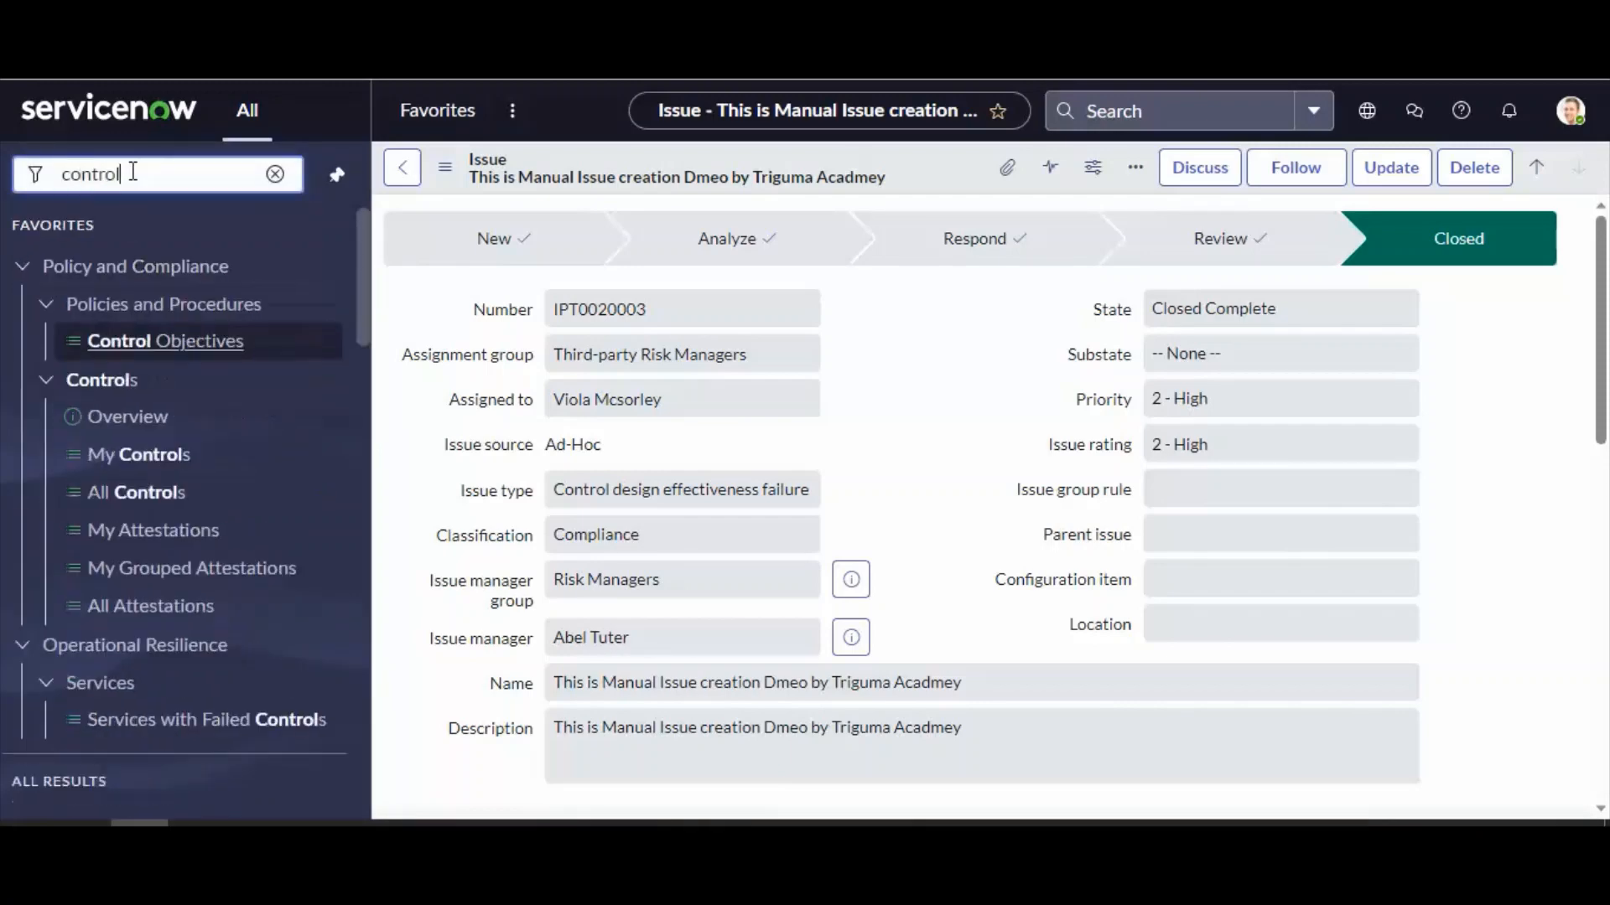
{"action": "left_click", "coordinate": [143, 496]}
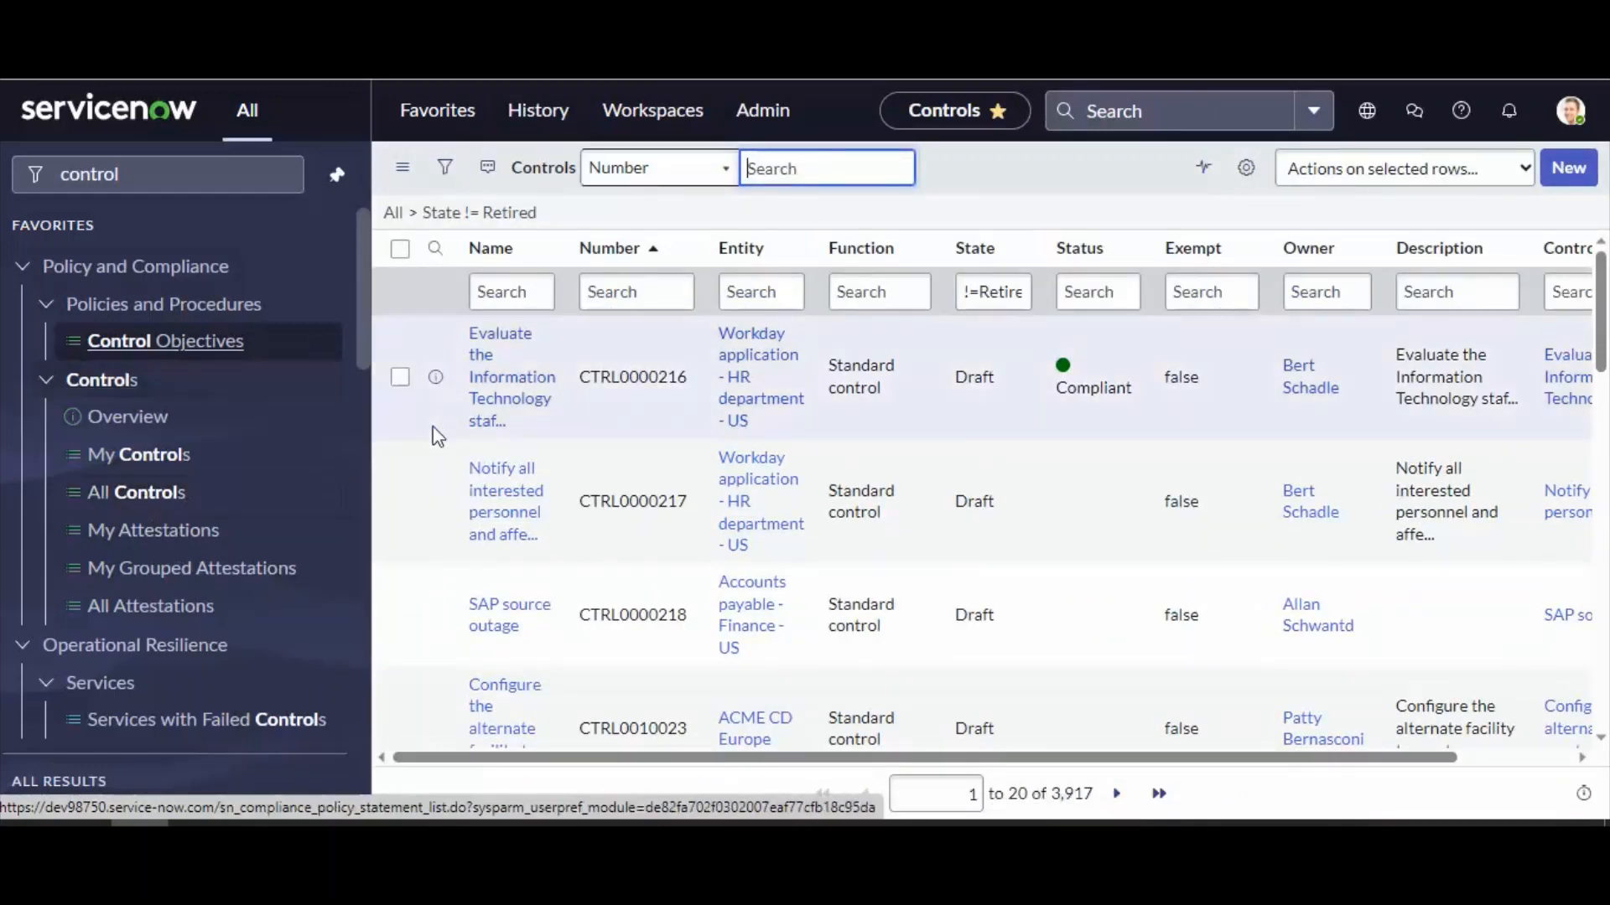
{"action": "left_click", "coordinate": [482, 407]}
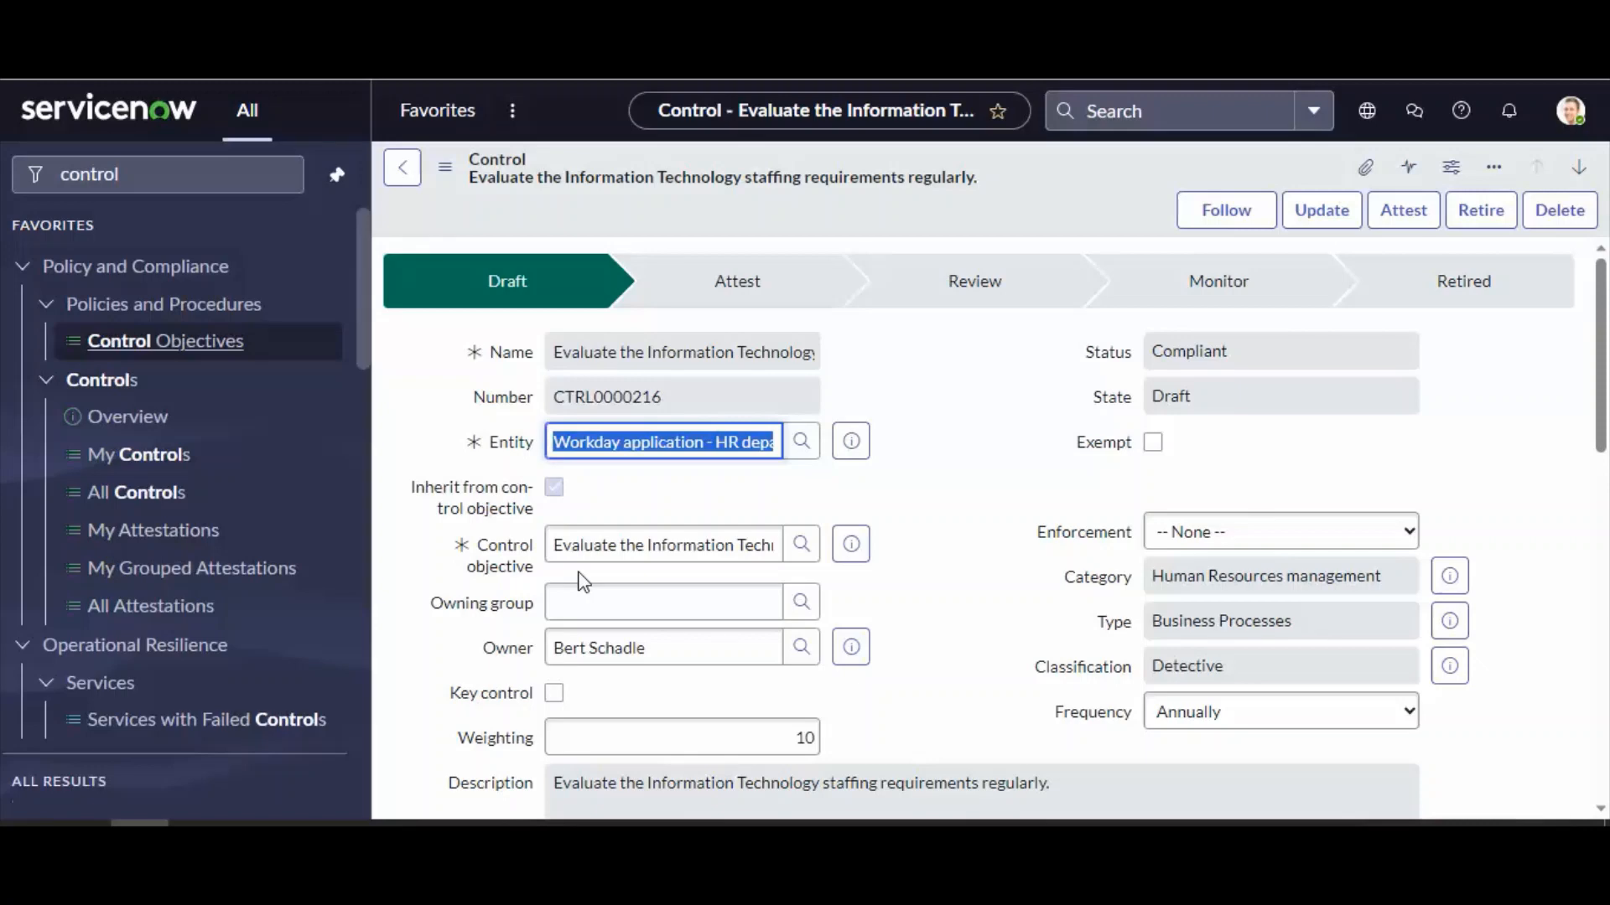
Step: Review the control's form and related issues, checking the state and name of the manually created issue
{"action": "scroll", "coordinate": [584, 581], "scroll_direction": "down", "scroll_amount": 15}
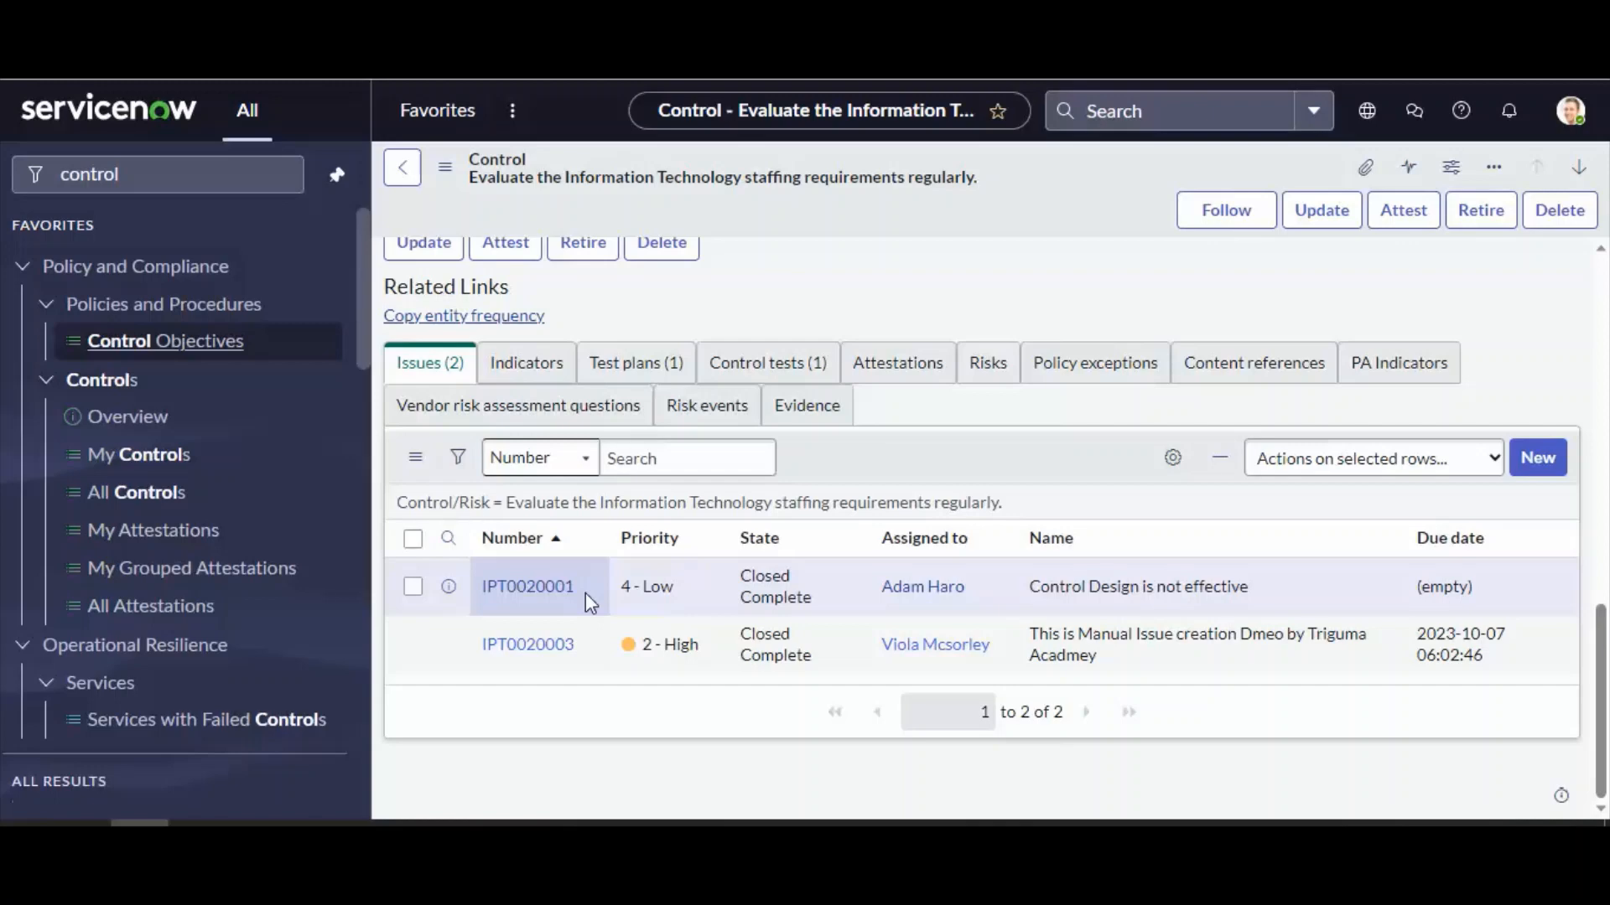
{"action": "scroll", "coordinate": [585, 591], "scroll_direction": "up", "scroll_amount": 15}
{"action": "scroll", "coordinate": [585, 592], "scroll_direction": "down", "scroll_amount": 12}
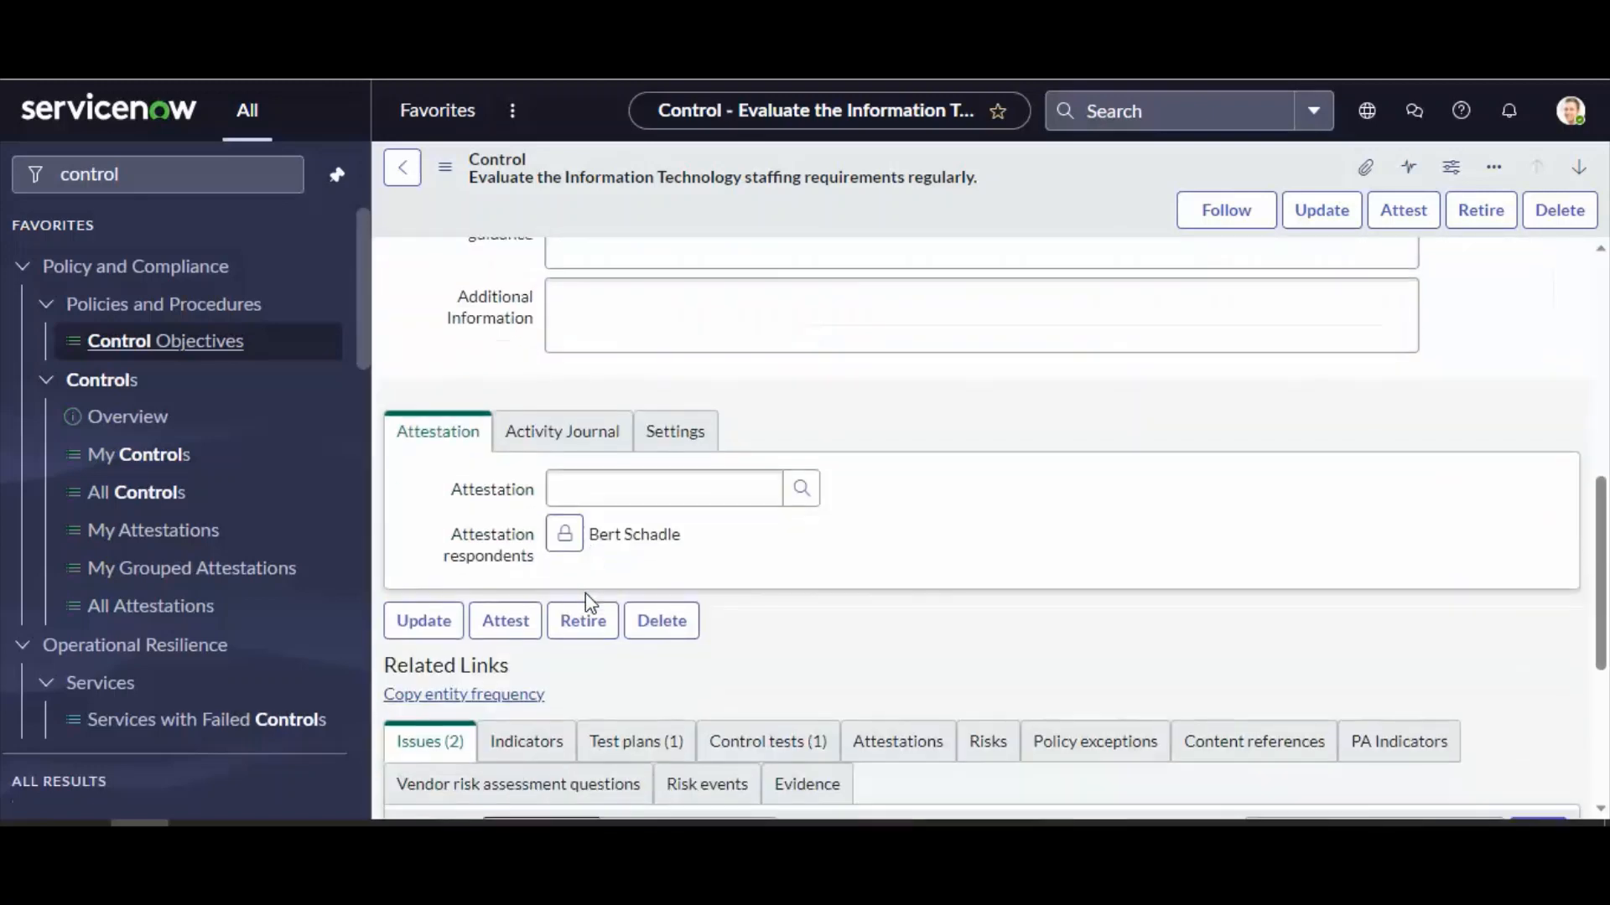
{"action": "scroll", "coordinate": [589, 602], "scroll_direction": "down", "scroll_amount": 4}
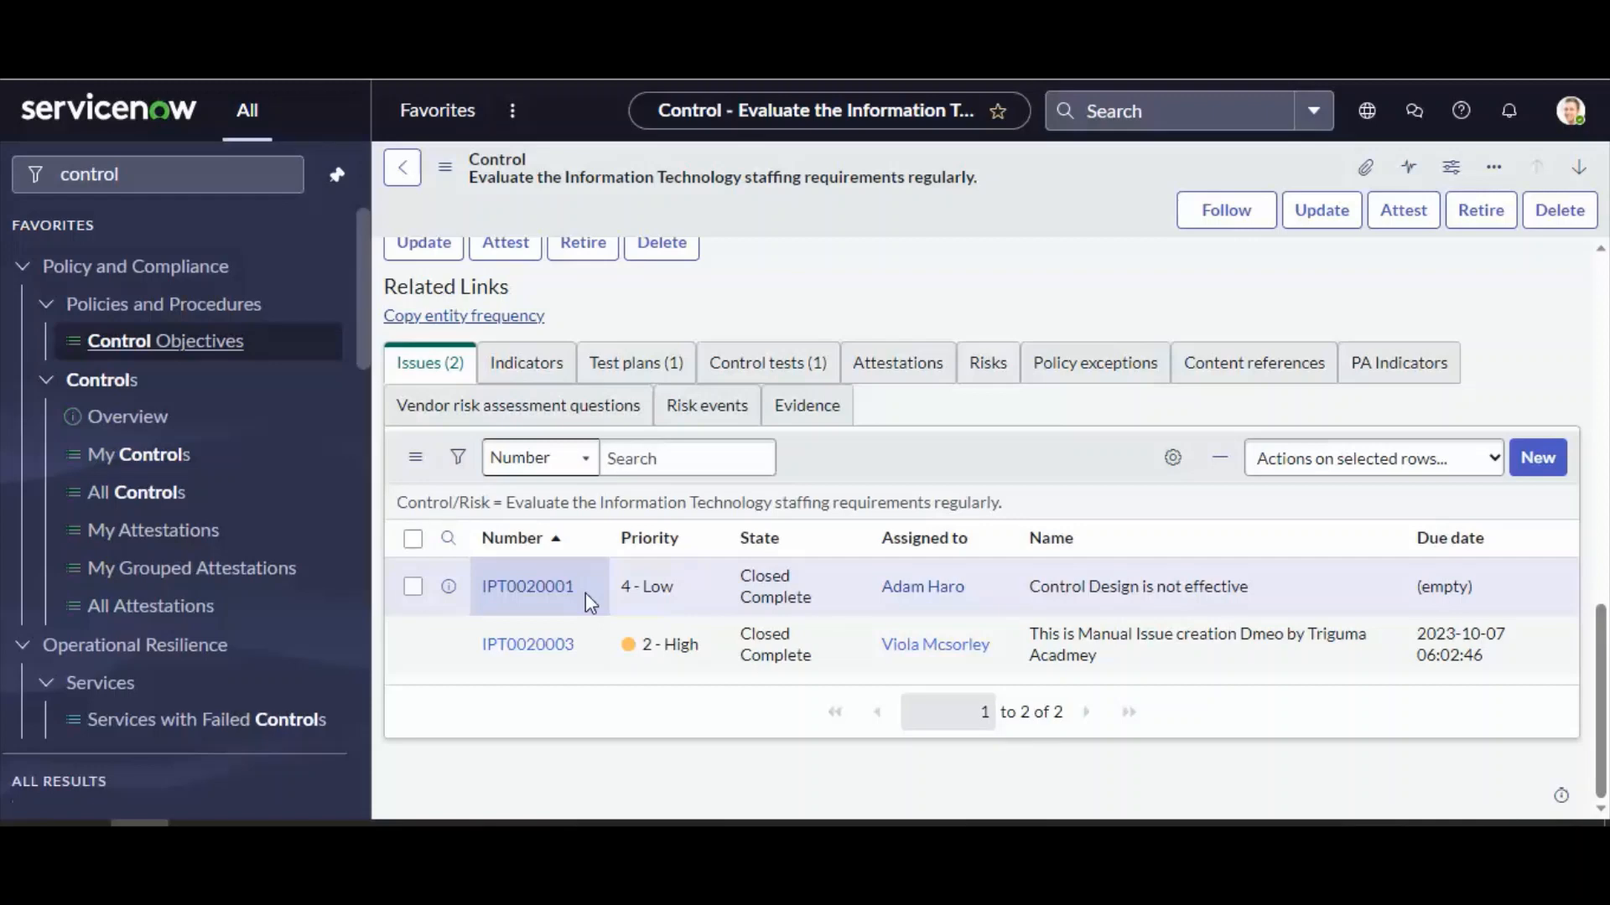
{"action": "scroll", "coordinate": [585, 592], "scroll_direction": "up", "scroll_amount": 10}
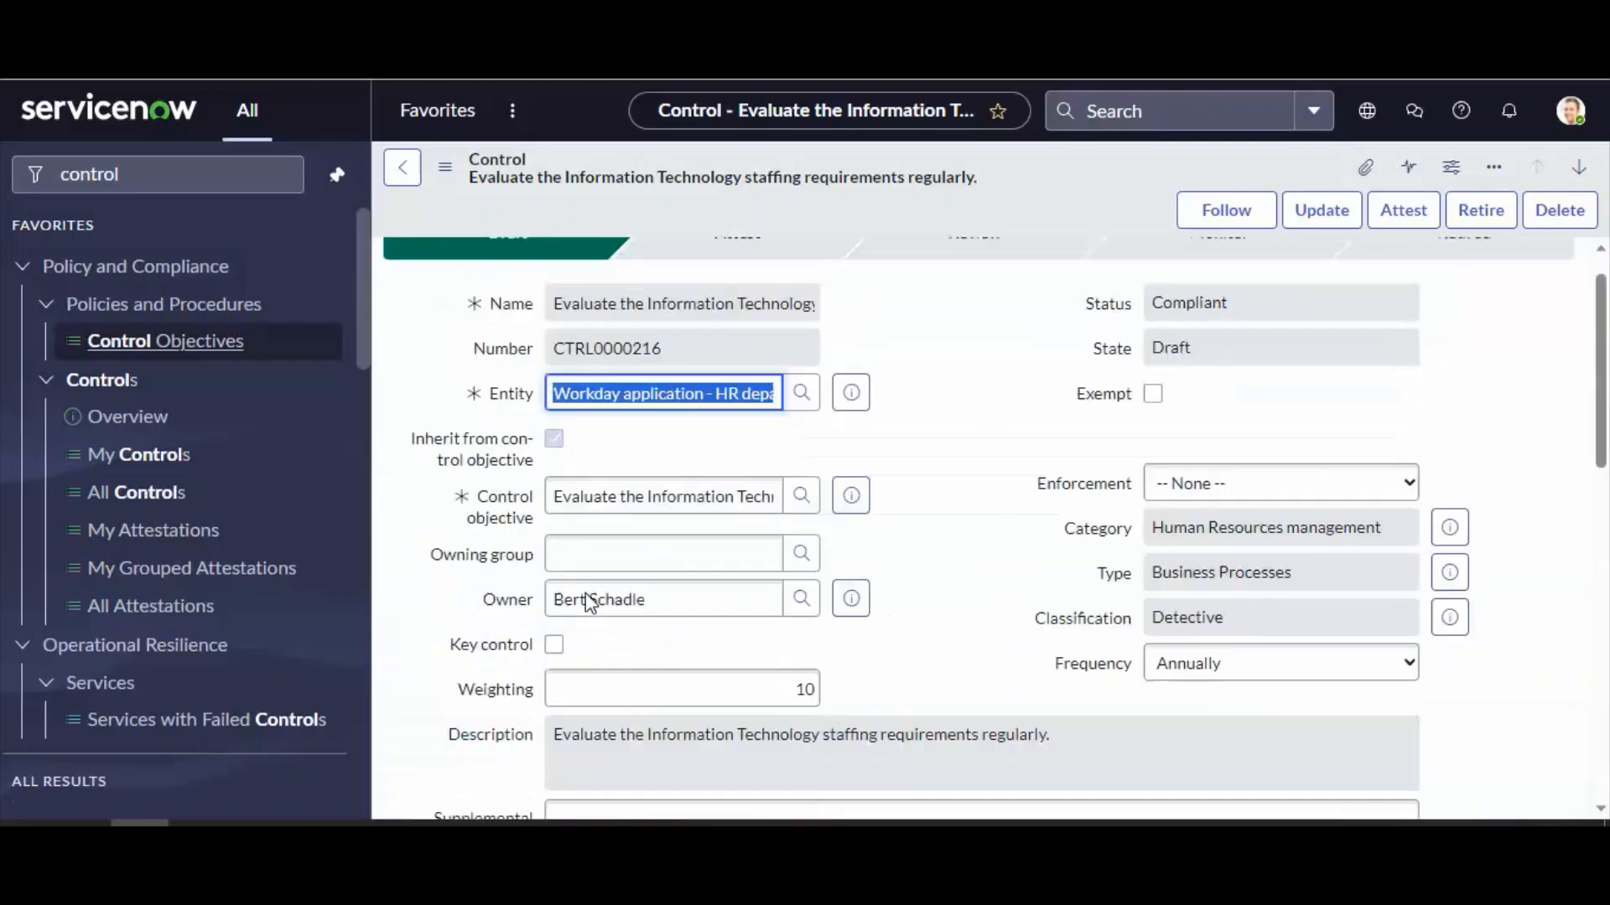
{"action": "scroll", "coordinate": [586, 603], "scroll_direction": "down", "scroll_amount": 10}
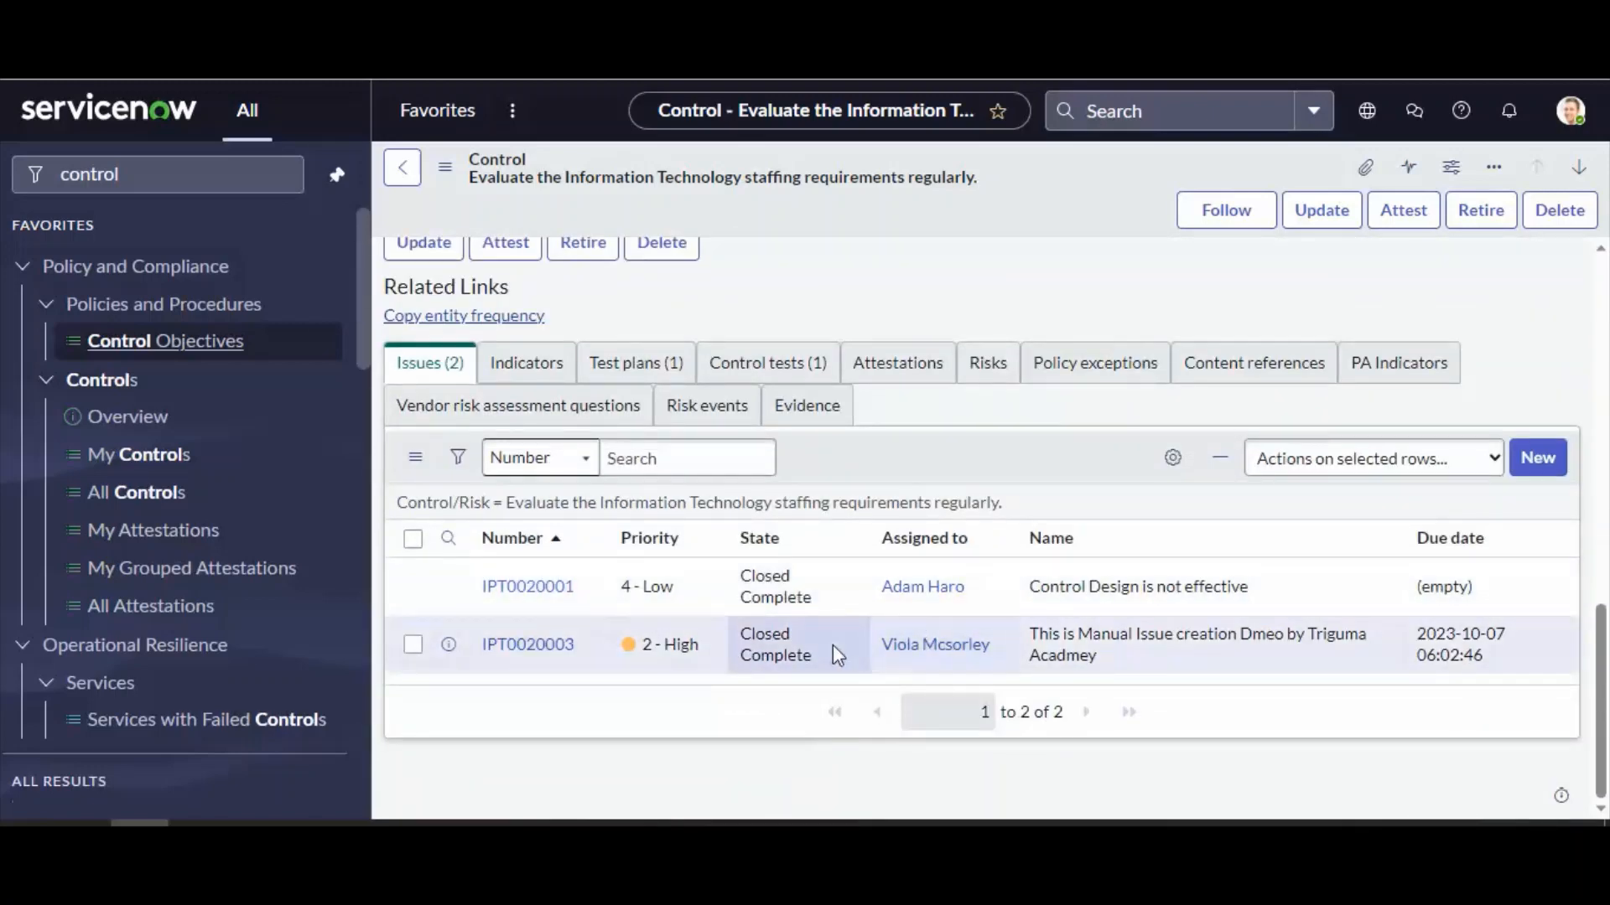
{"action": "left_click_drag", "start_coordinate": [831, 648], "coordinate": [711, 652]}
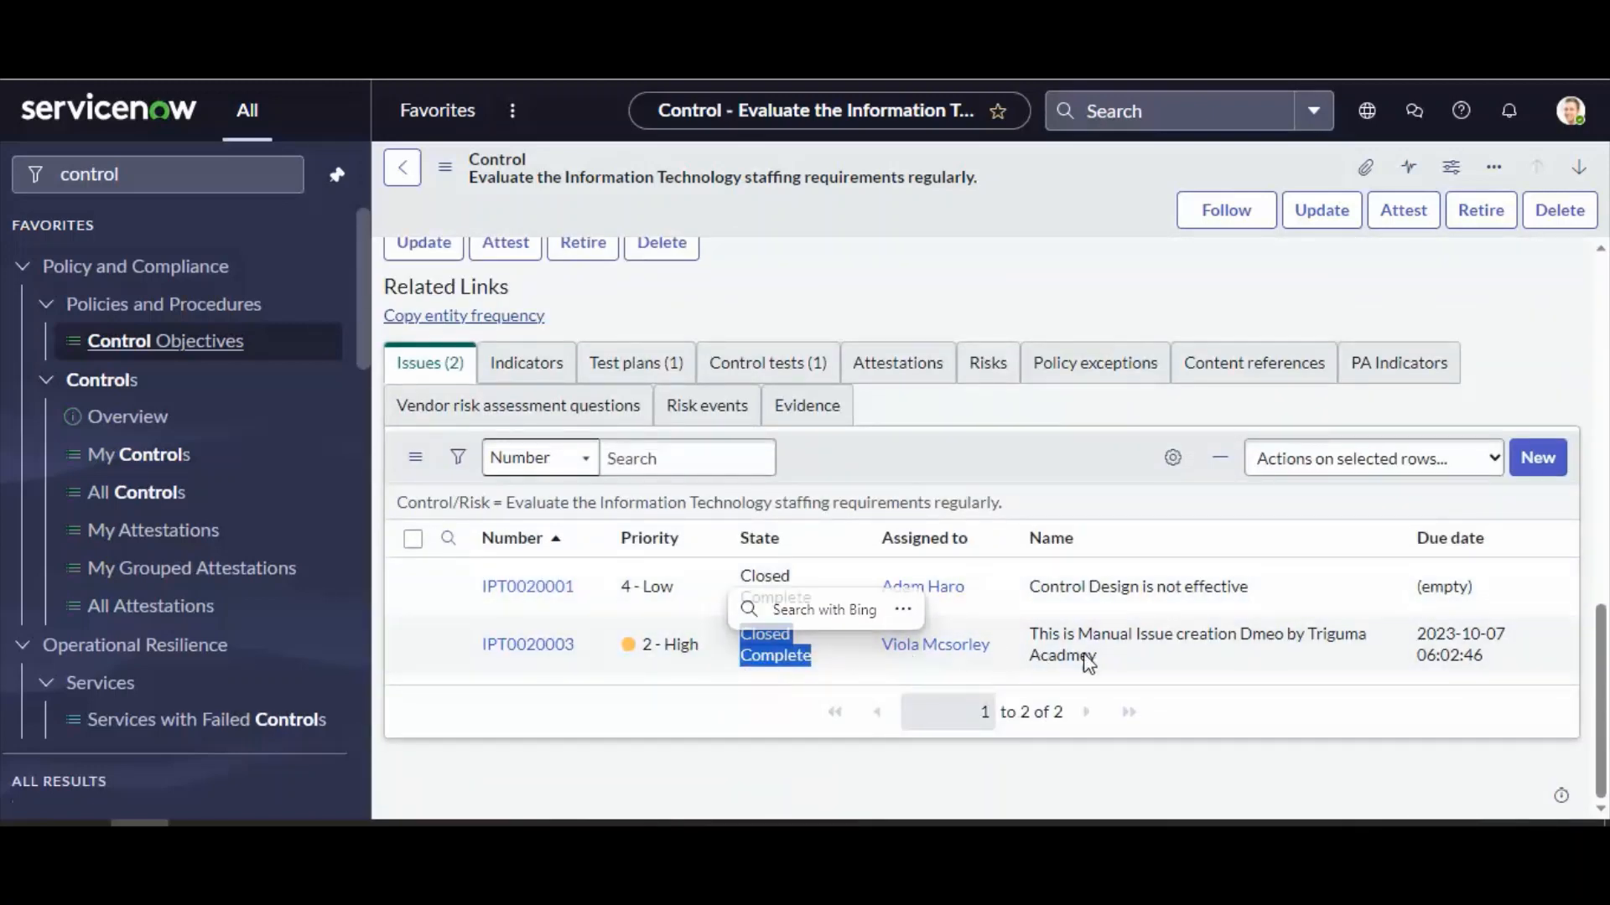
{"action": "left_click_drag", "start_coordinate": [1123, 666], "coordinate": [1023, 644]}
{"action": "scroll", "coordinate": [693, 531], "scroll_direction": "up", "scroll_amount": 10}
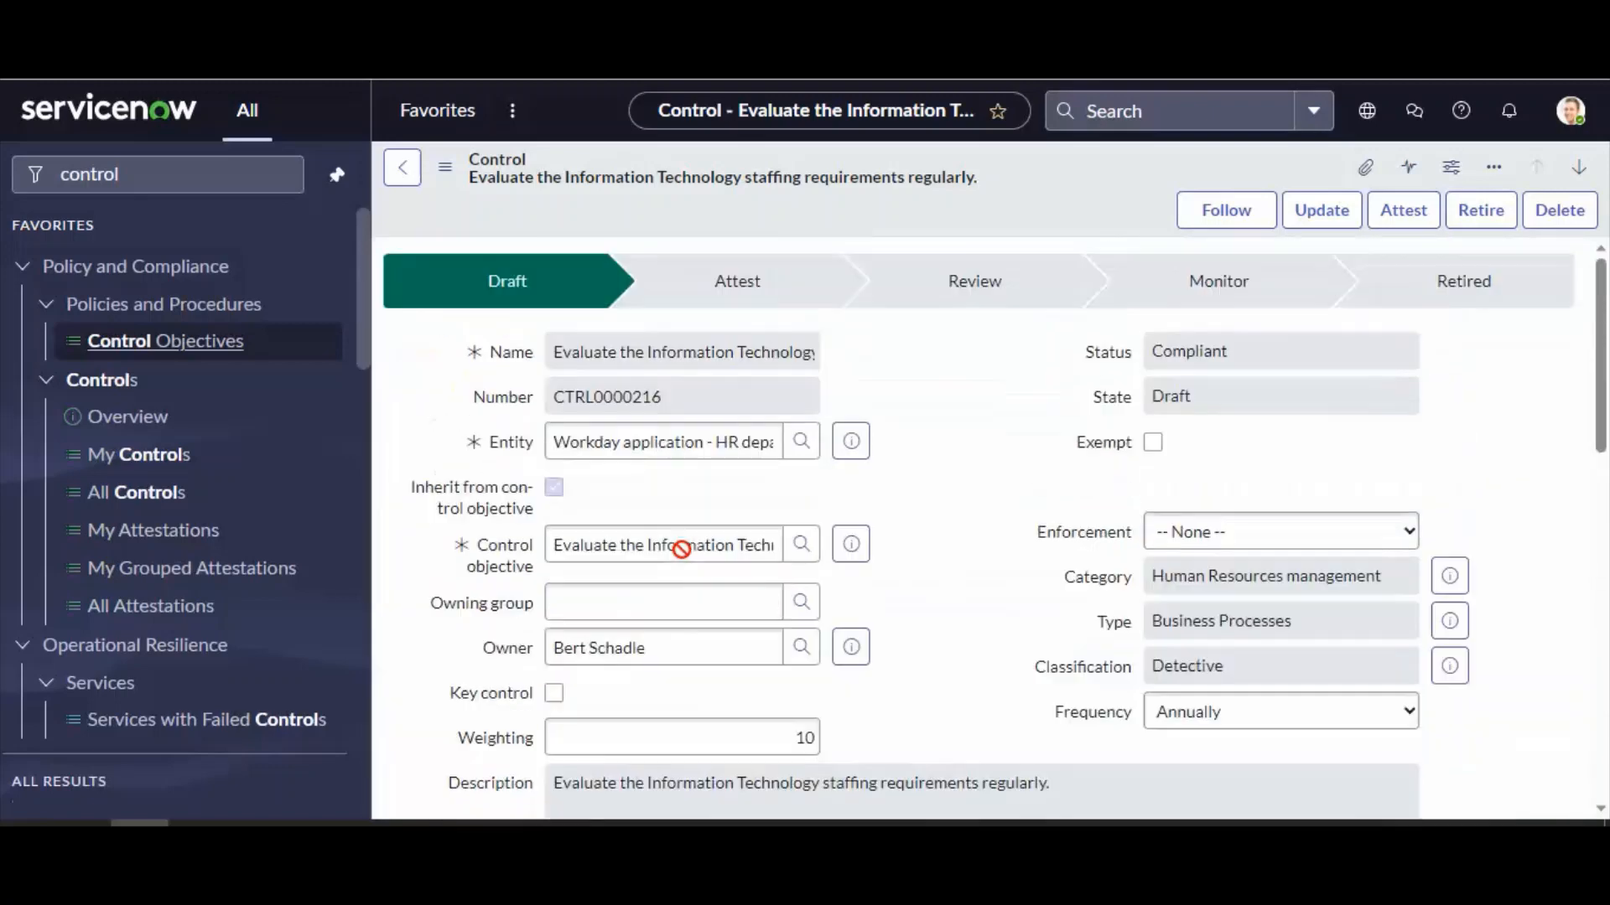
Step: Check the control's name, status and state against the manually created issue's number in its related issues
{"action": "double_click", "coordinate": [636, 357]}
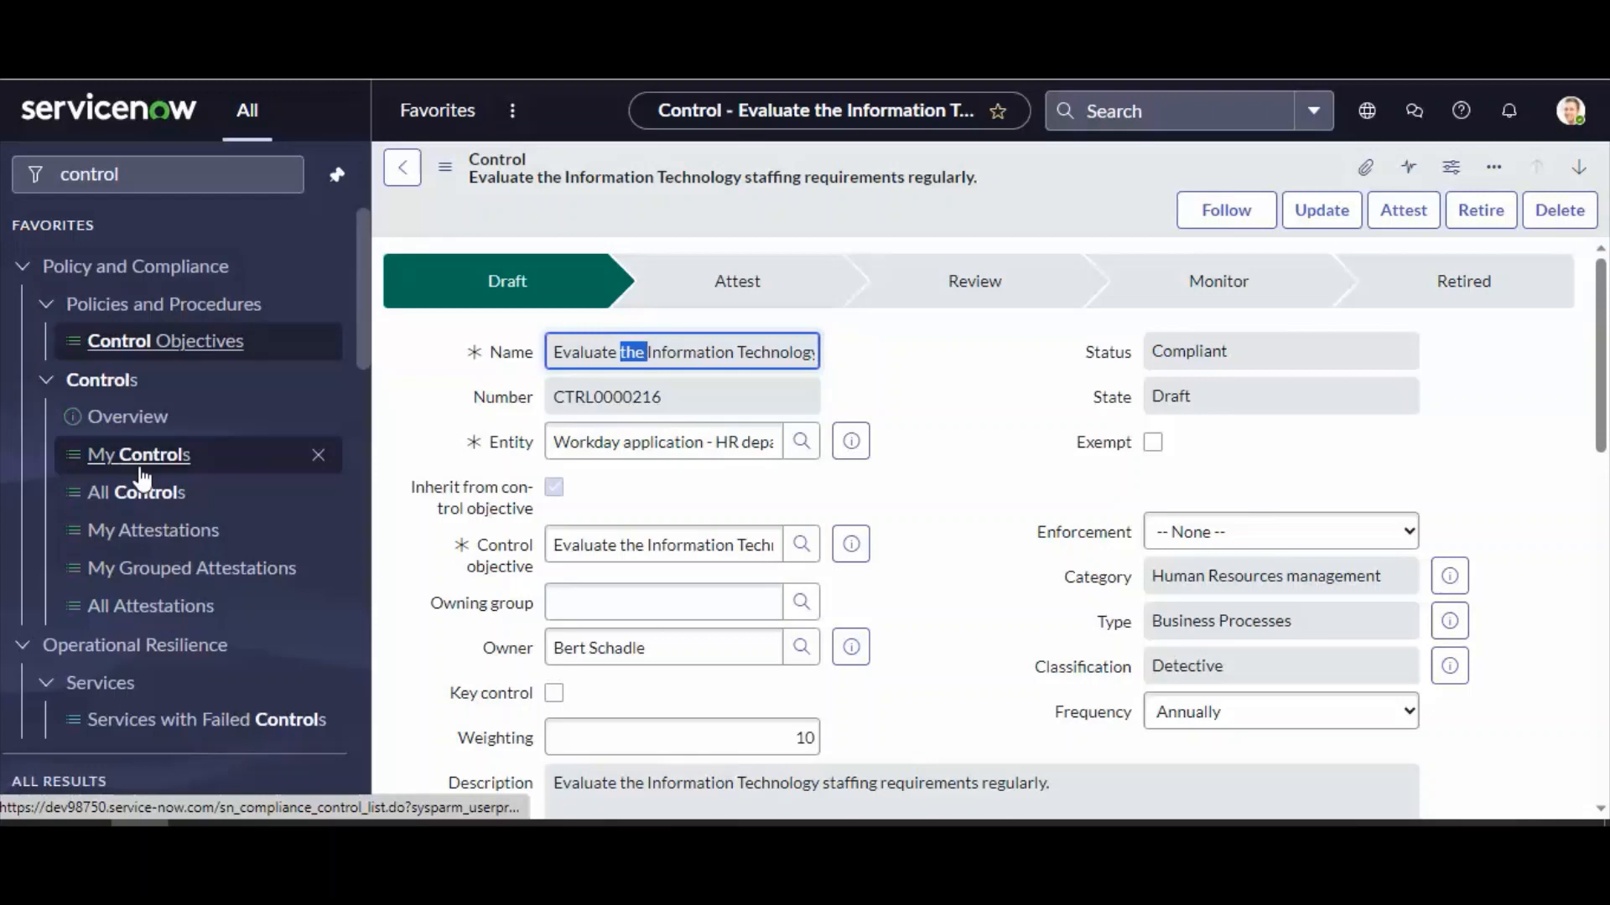
{"action": "left_click", "coordinate": [956, 438]}
{"action": "scroll", "coordinate": [943, 502], "scroll_direction": "down", "scroll_amount": 15}
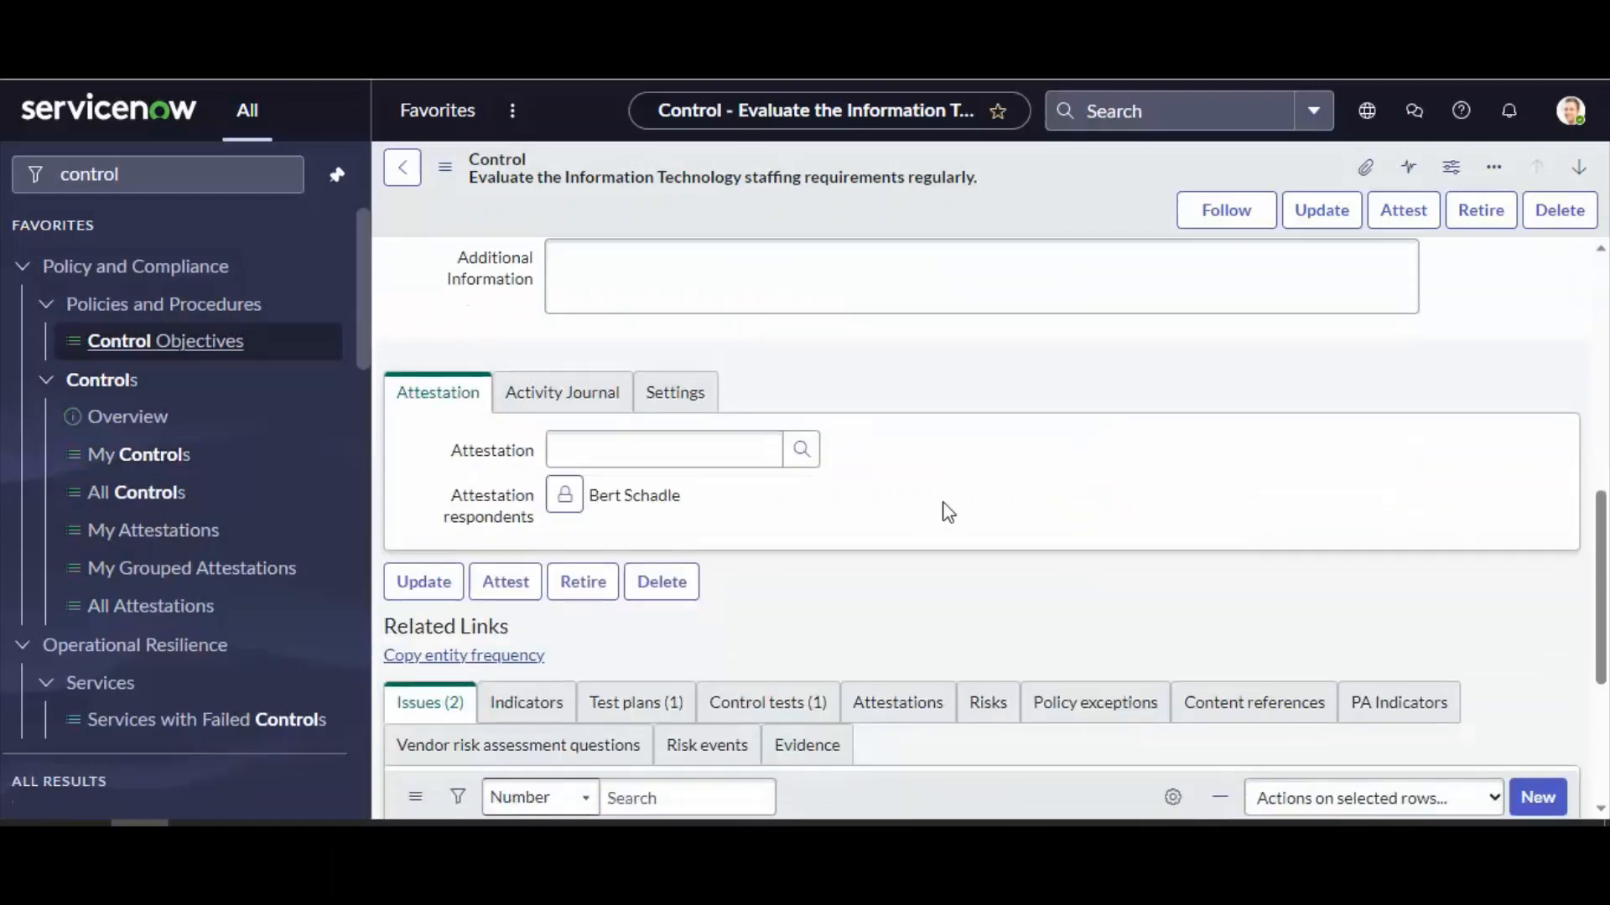
{"action": "left_click_drag", "start_coordinate": [578, 646], "coordinate": [465, 652]}
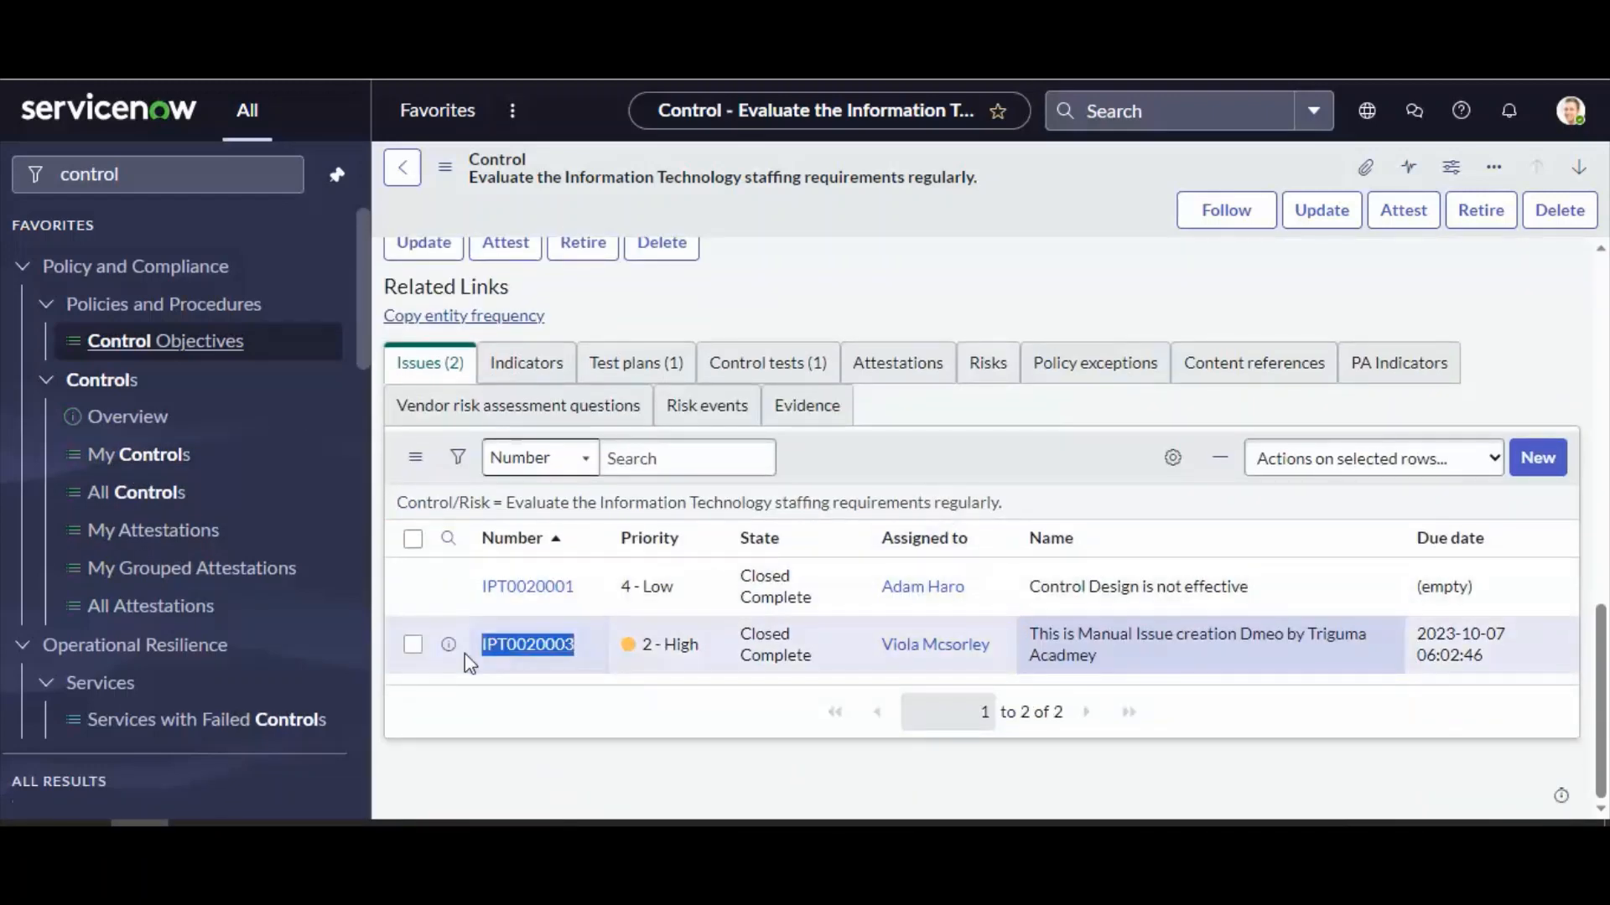
{"action": "left_click", "coordinate": [516, 736]}
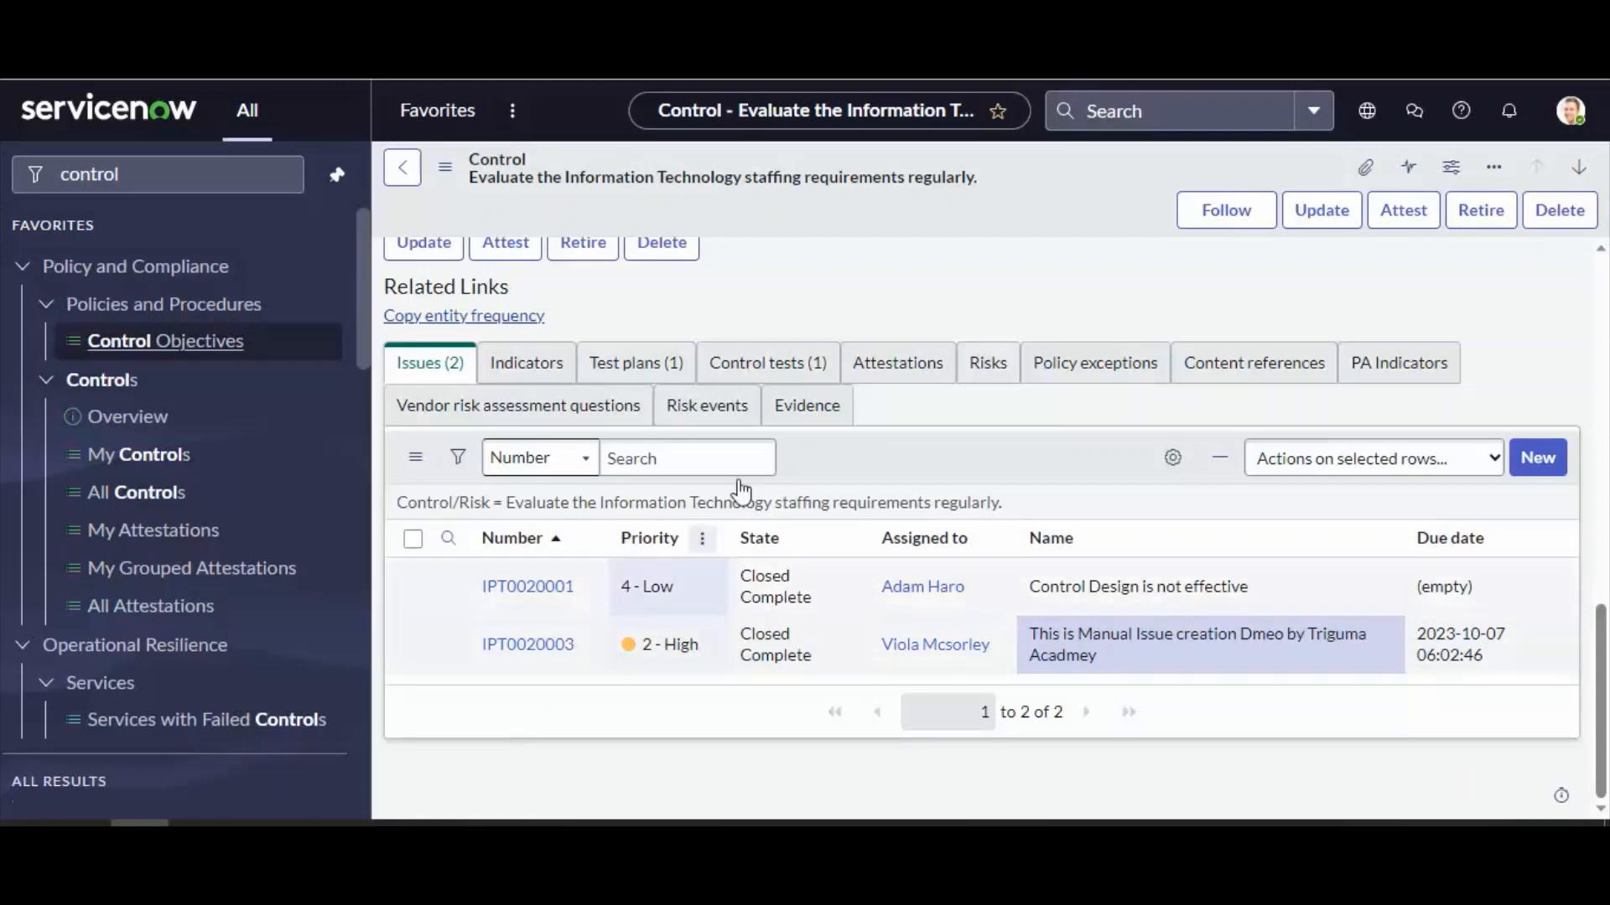
{"action": "scroll", "coordinate": [747, 467], "scroll_direction": "up", "scroll_amount": 15}
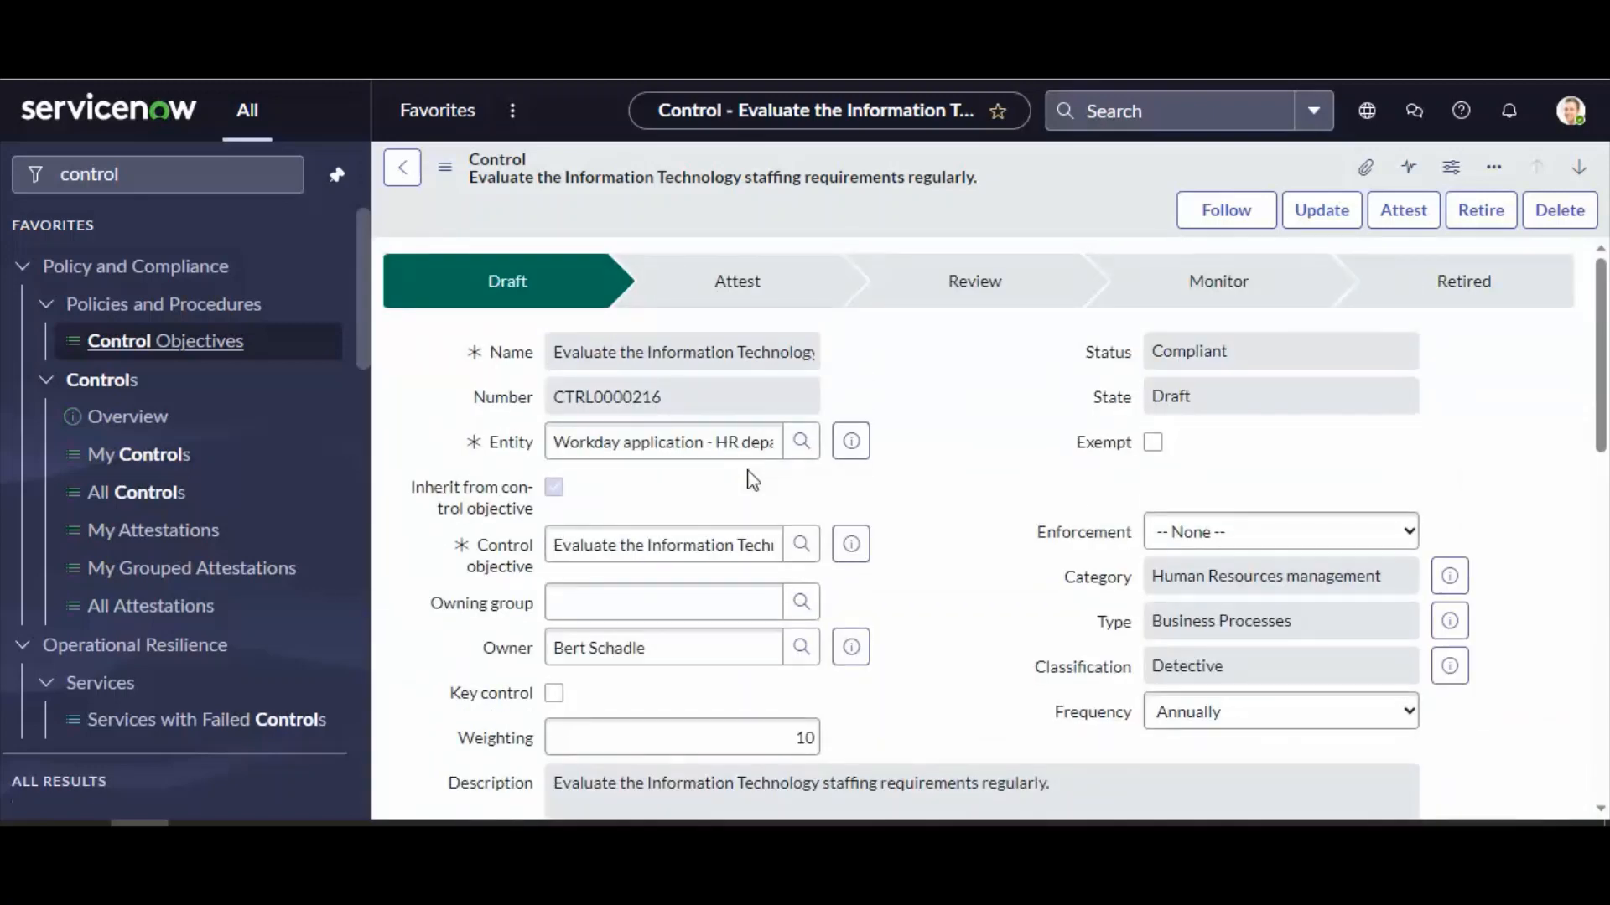
{"action": "scroll", "coordinate": [752, 480], "scroll_direction": "down", "scroll_amount": 8}
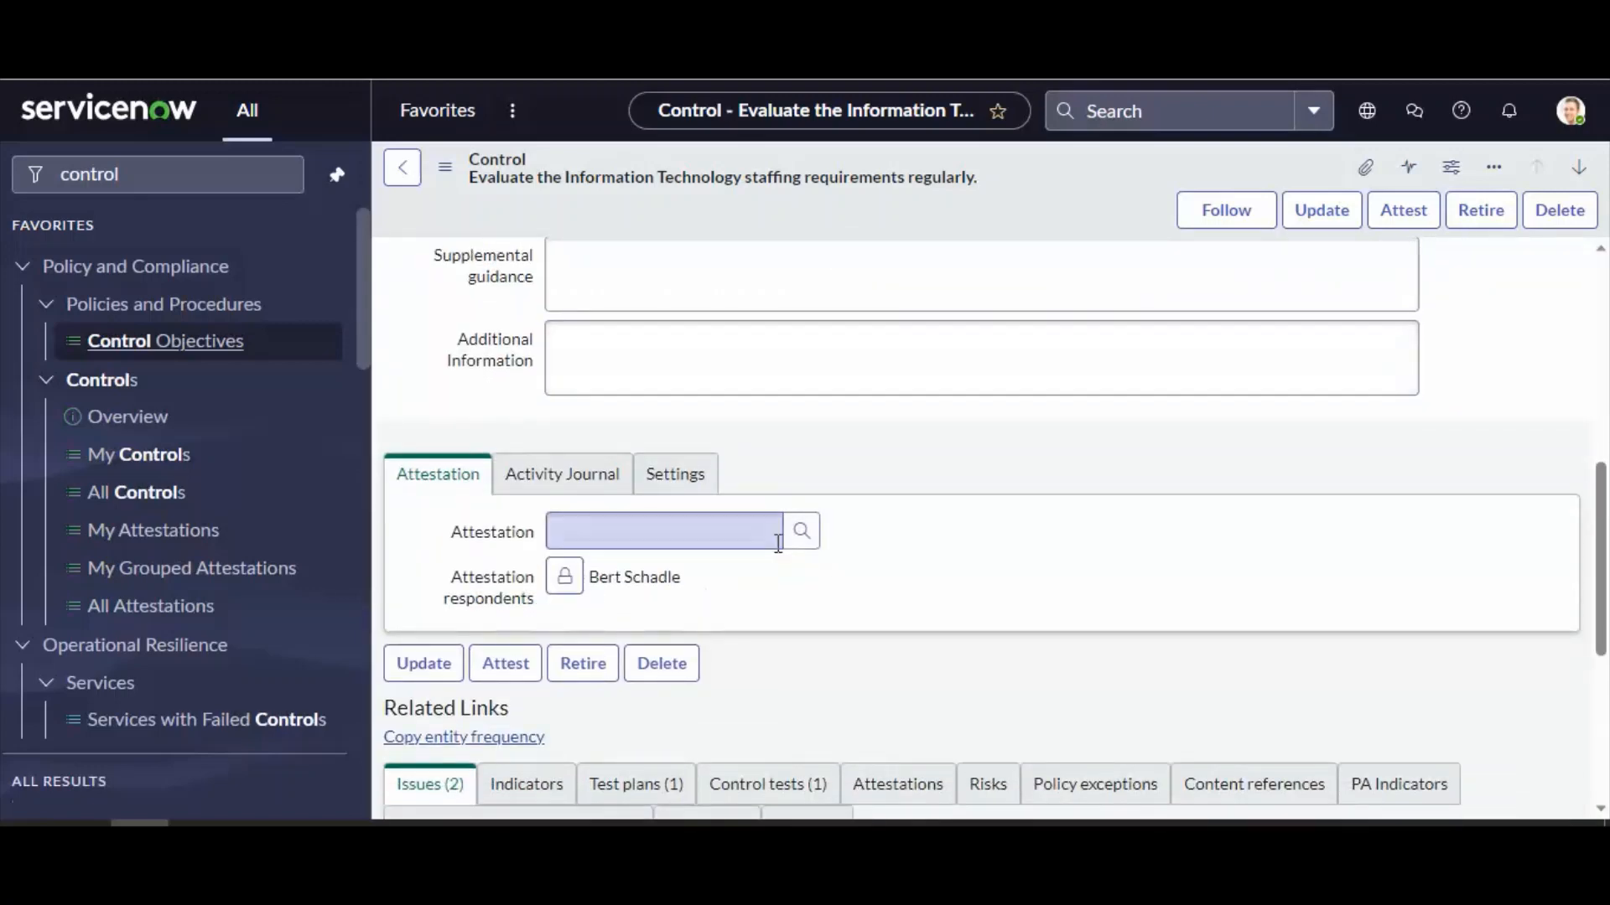
Step: Compare the control's name and number with the number and name of the manually created issue in its related issues
{"action": "scroll", "coordinate": [777, 543], "scroll_direction": "up", "scroll_amount": 8}
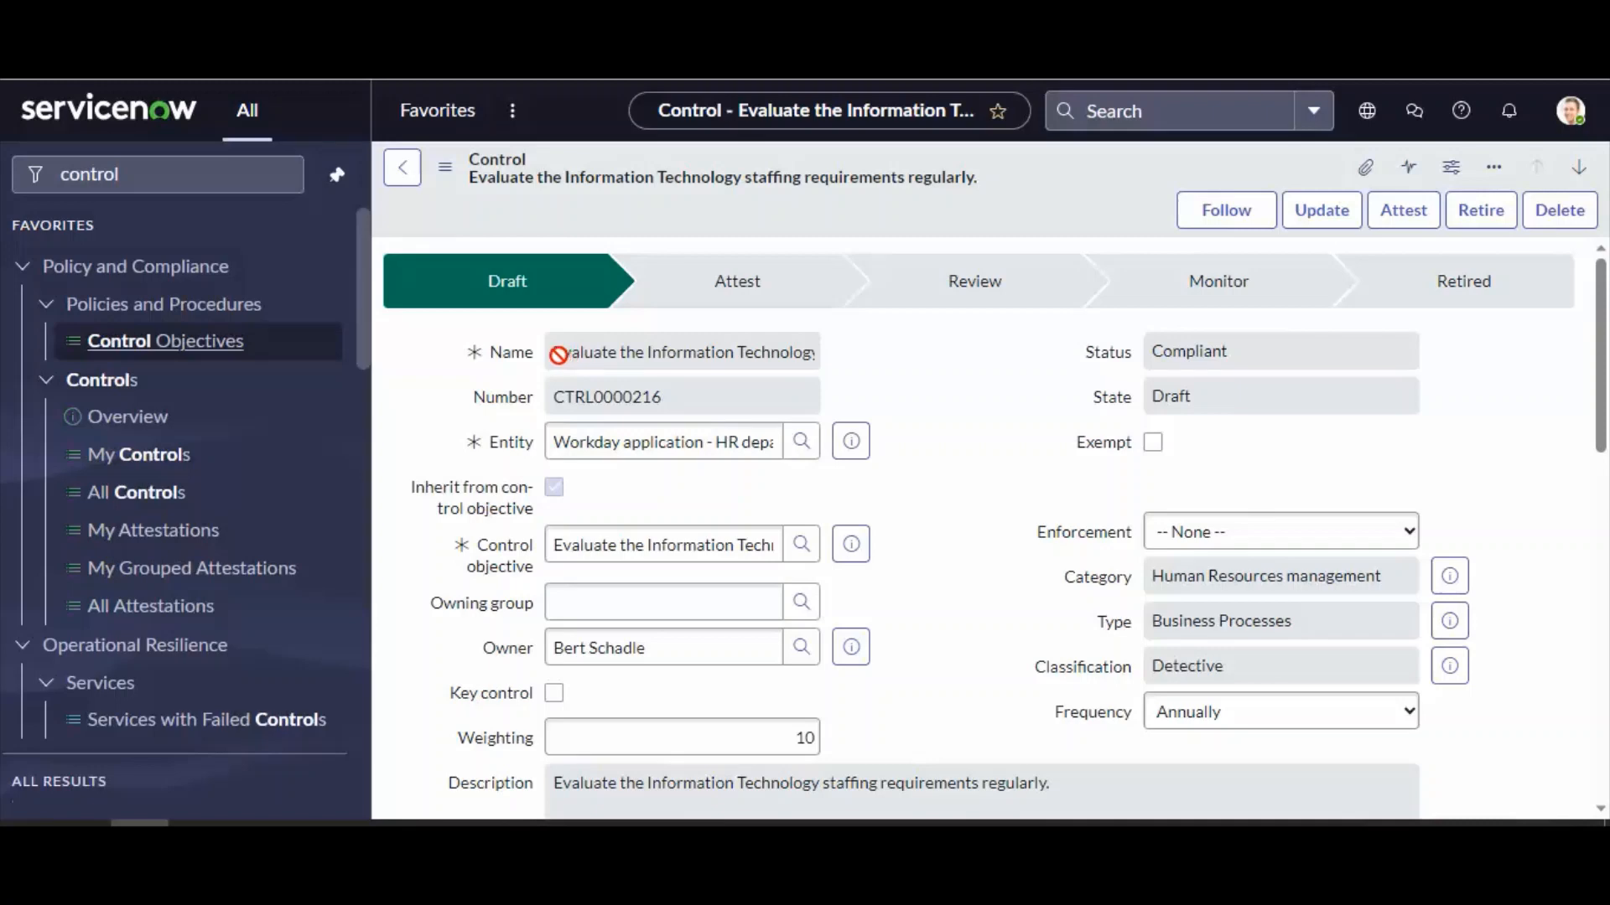
{"action": "left_click_drag", "start_coordinate": [563, 353], "coordinate": [841, 362]}
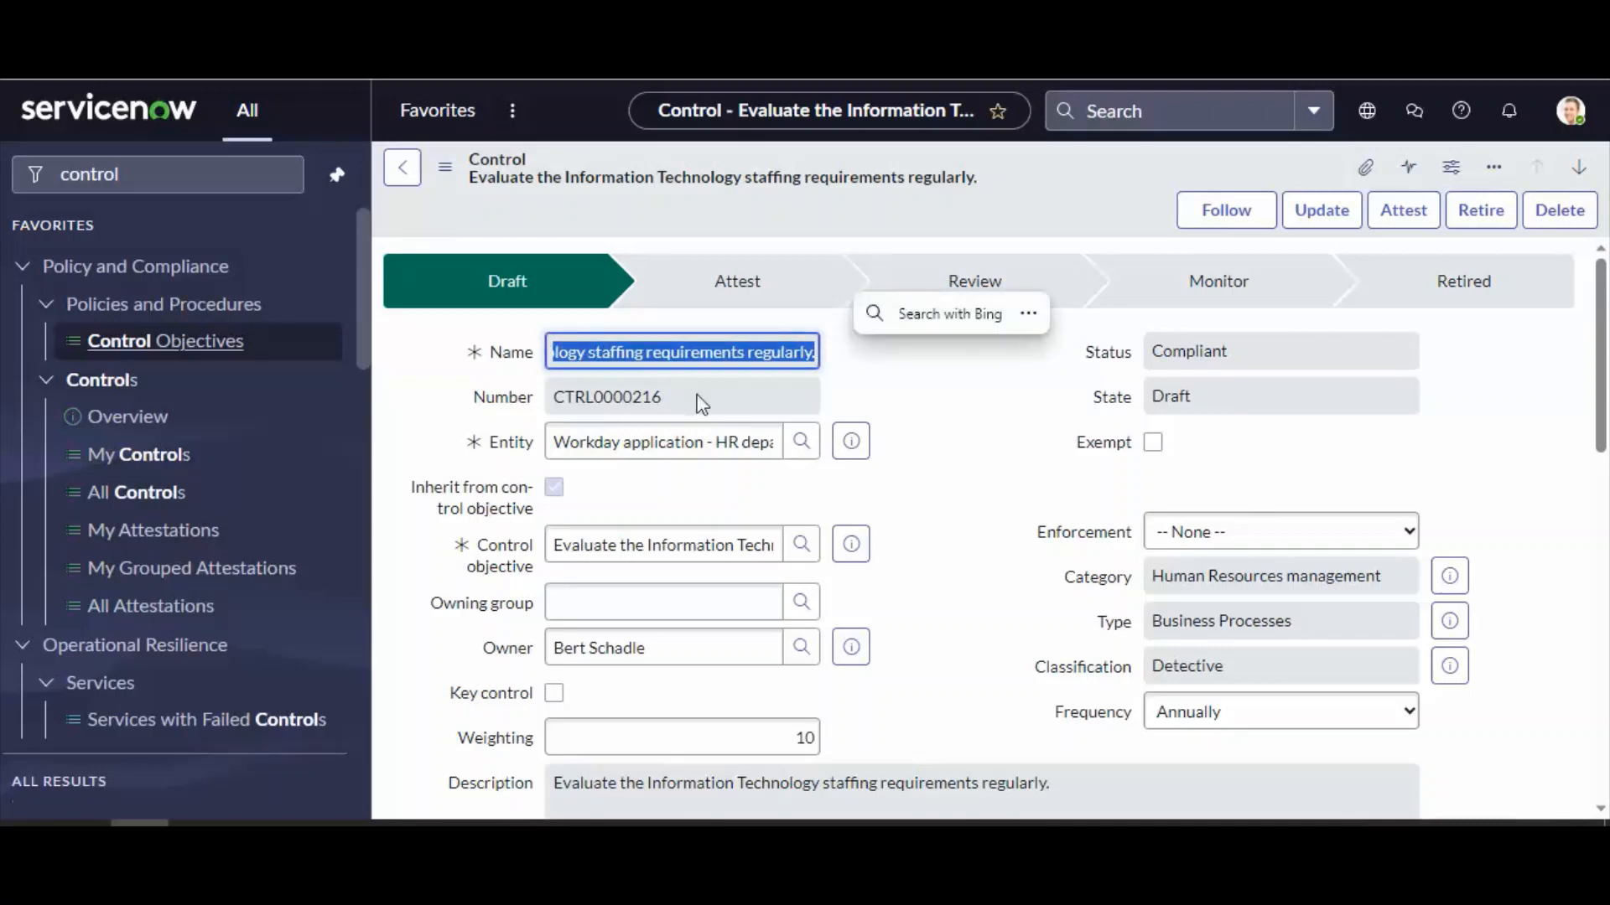
{"action": "left_click_drag", "start_coordinate": [700, 399], "coordinate": [527, 410]}
{"action": "left_click", "coordinate": [755, 397]}
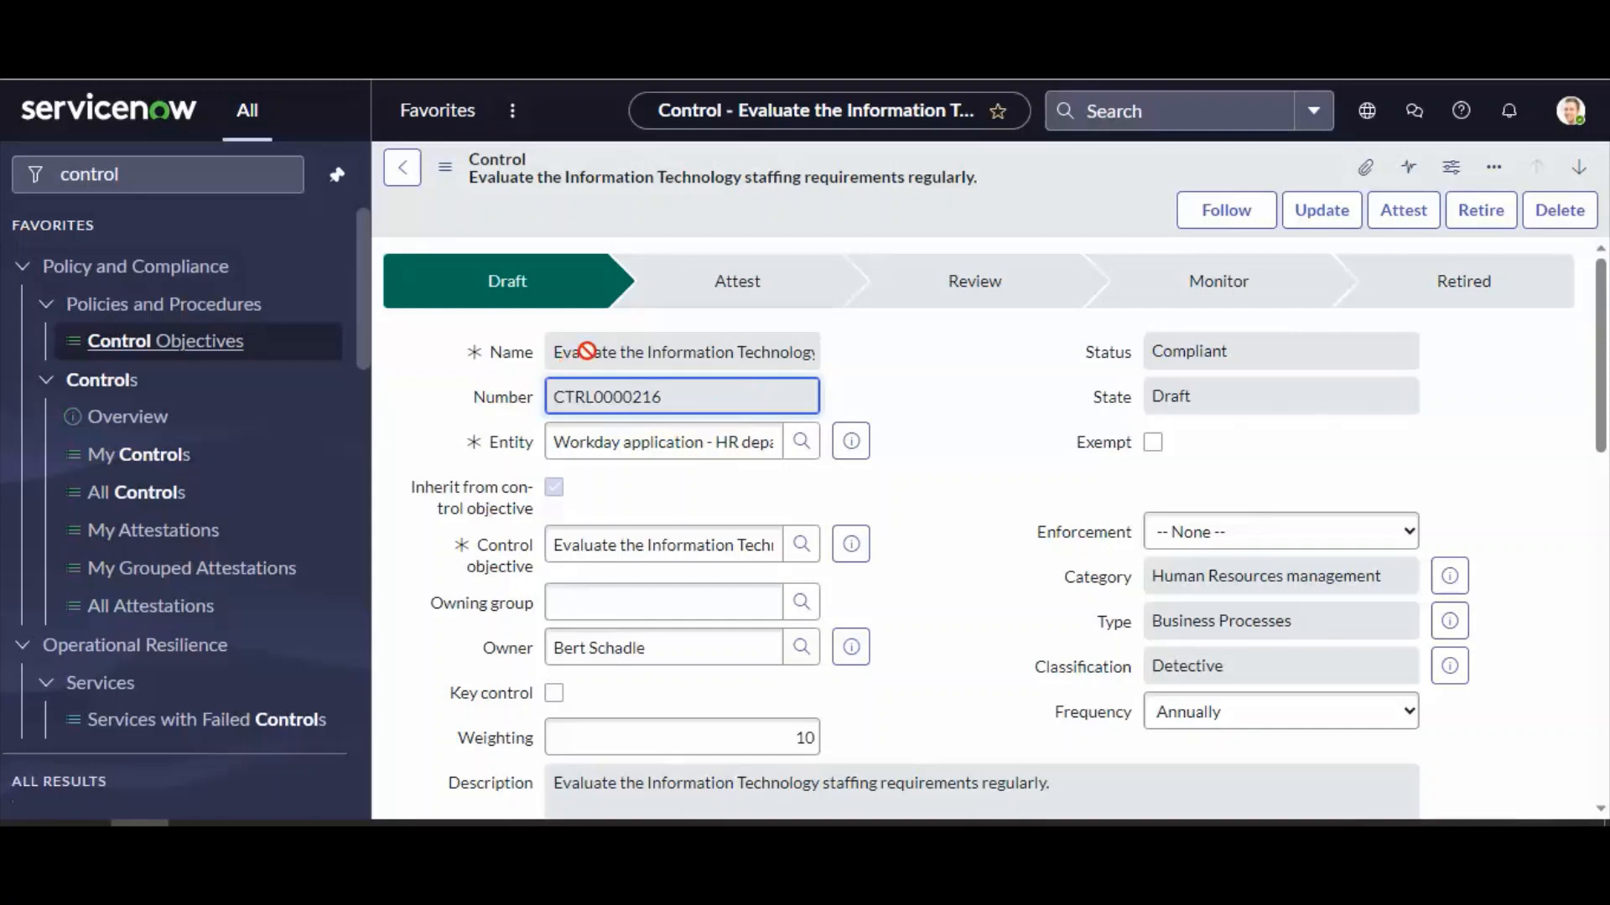
{"action": "left_click_drag", "start_coordinate": [578, 352], "coordinate": [831, 357]}
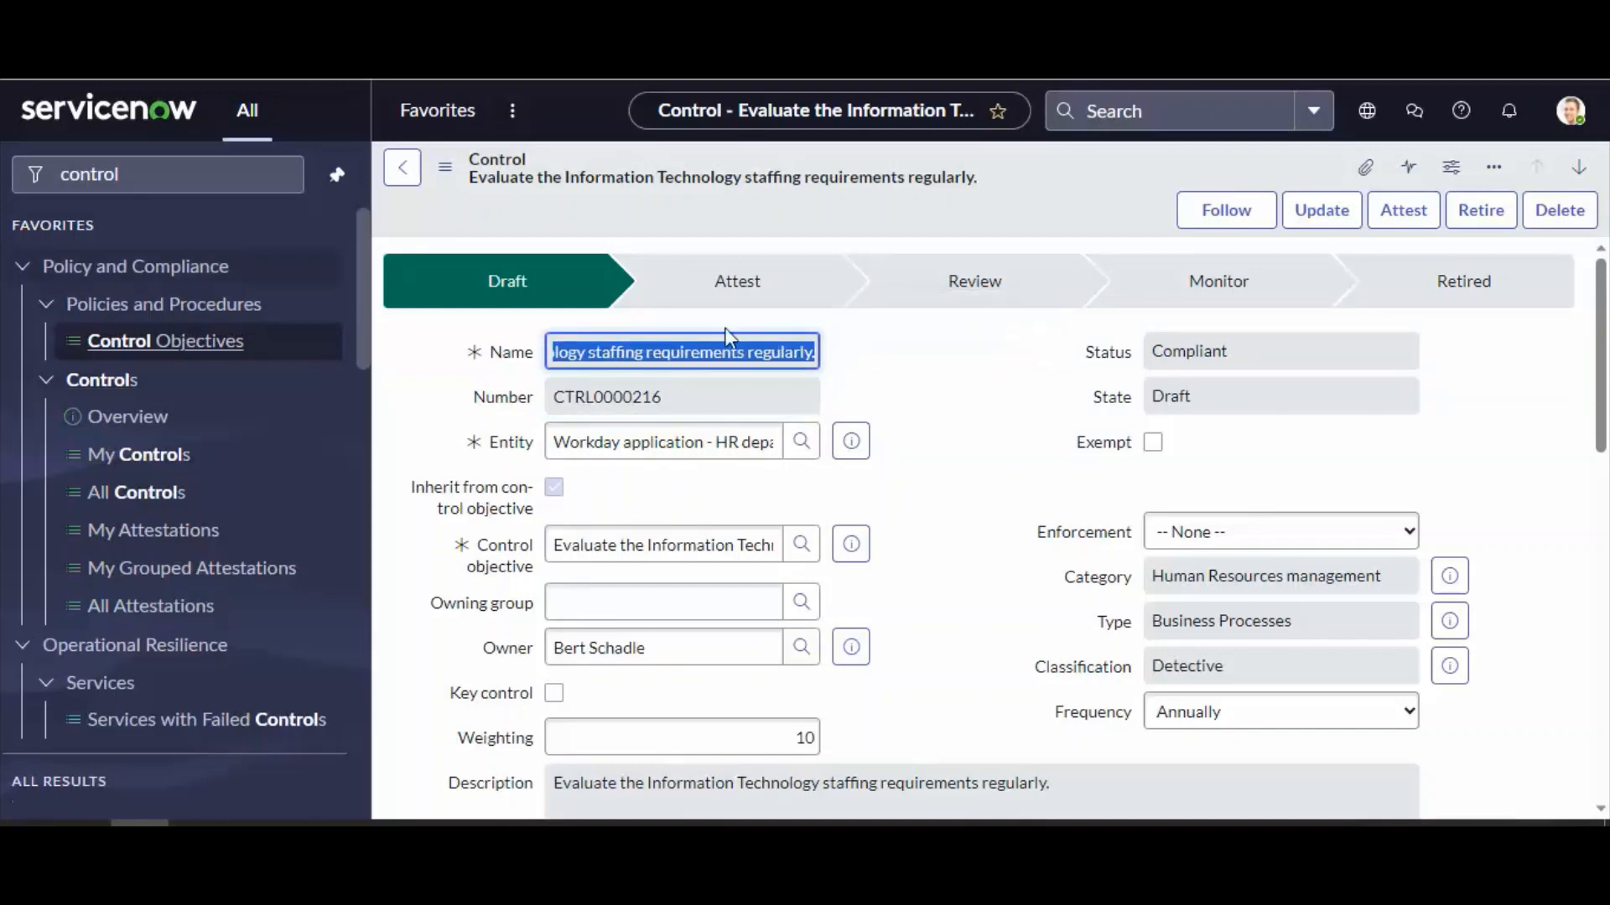
{"action": "left_click_drag", "start_coordinate": [1025, 166], "coordinate": [531, 223]}
{"action": "left_click", "coordinate": [693, 223]}
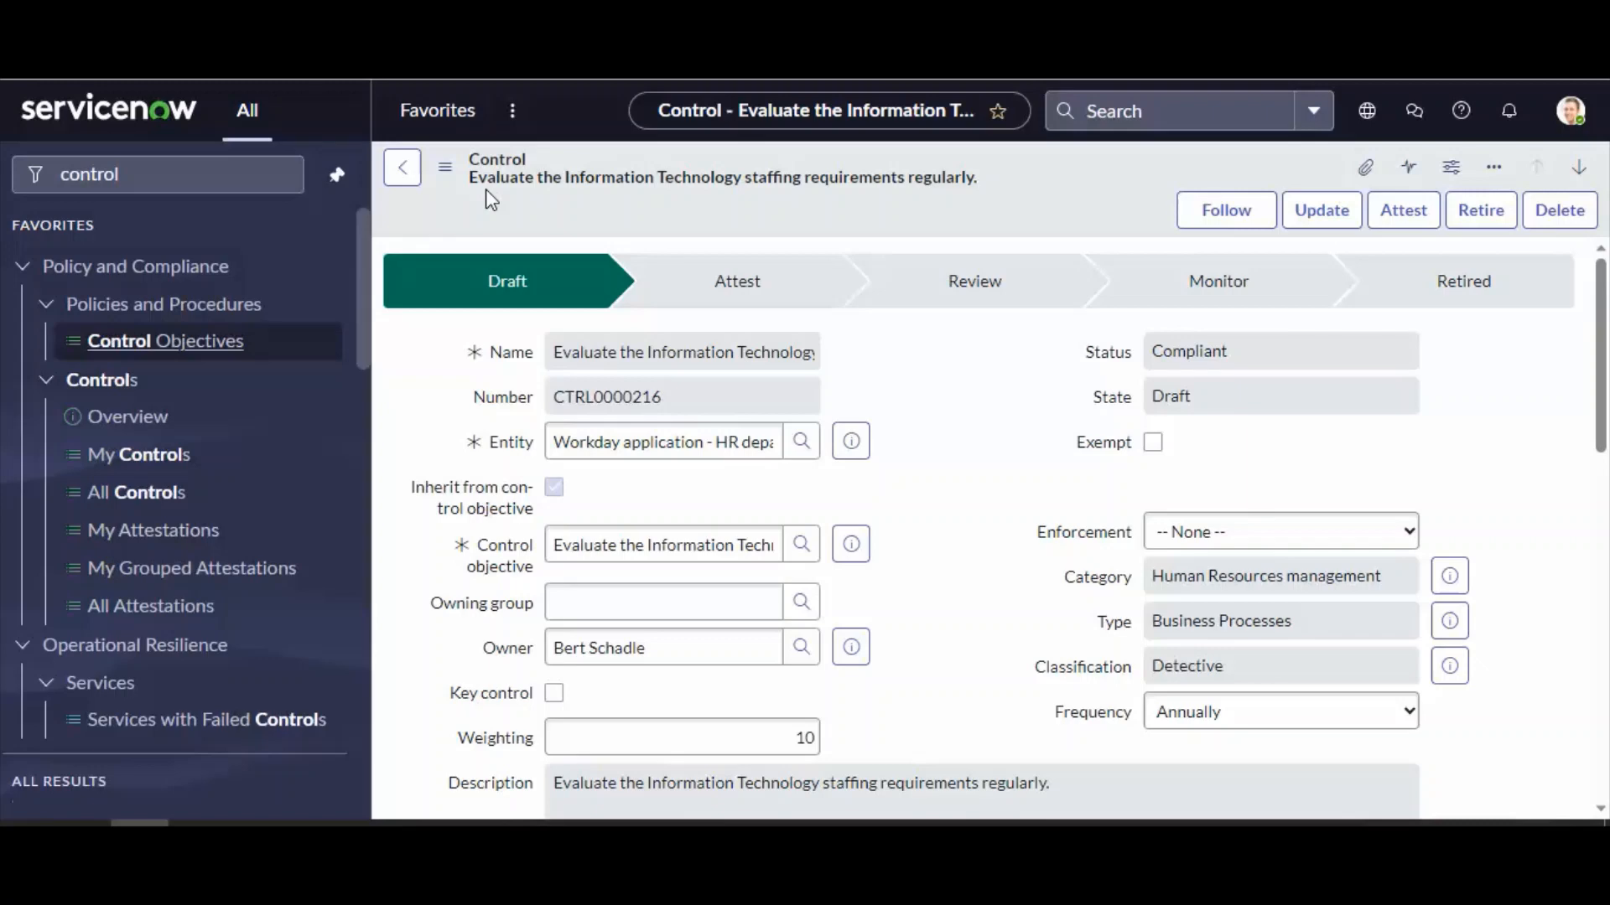
{"action": "scroll", "coordinate": [865, 457], "scroll_direction": "down", "scroll_amount": 1}
{"action": "scroll", "coordinate": [866, 457], "scroll_direction": "down", "scroll_amount": 10}
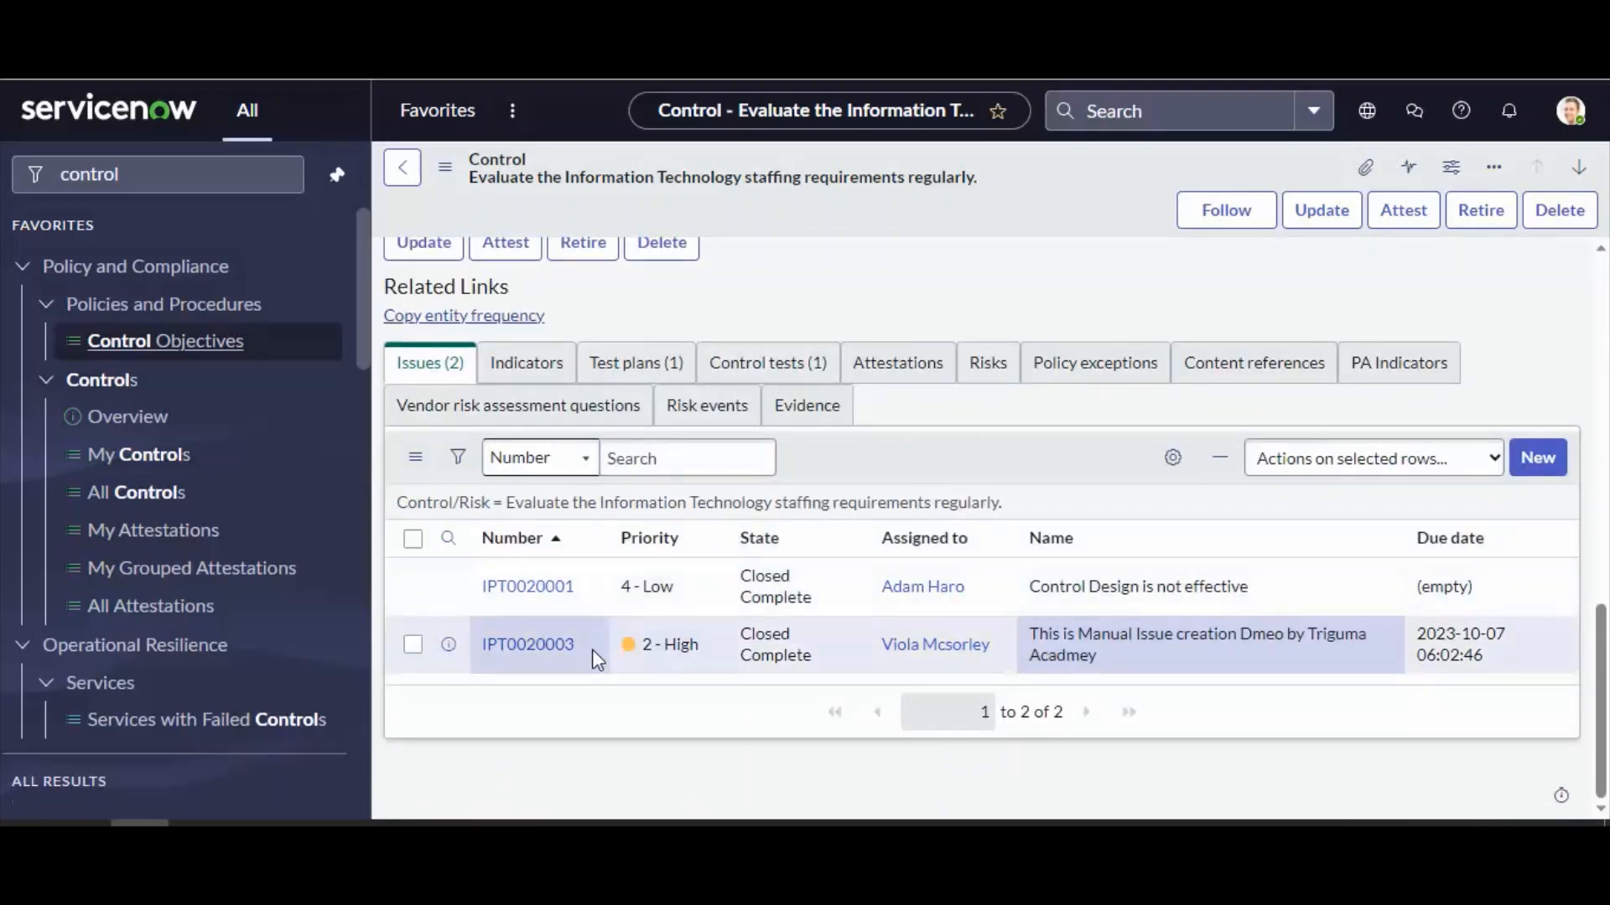
{"action": "left_click_drag", "start_coordinate": [592, 649], "coordinate": [482, 645]}
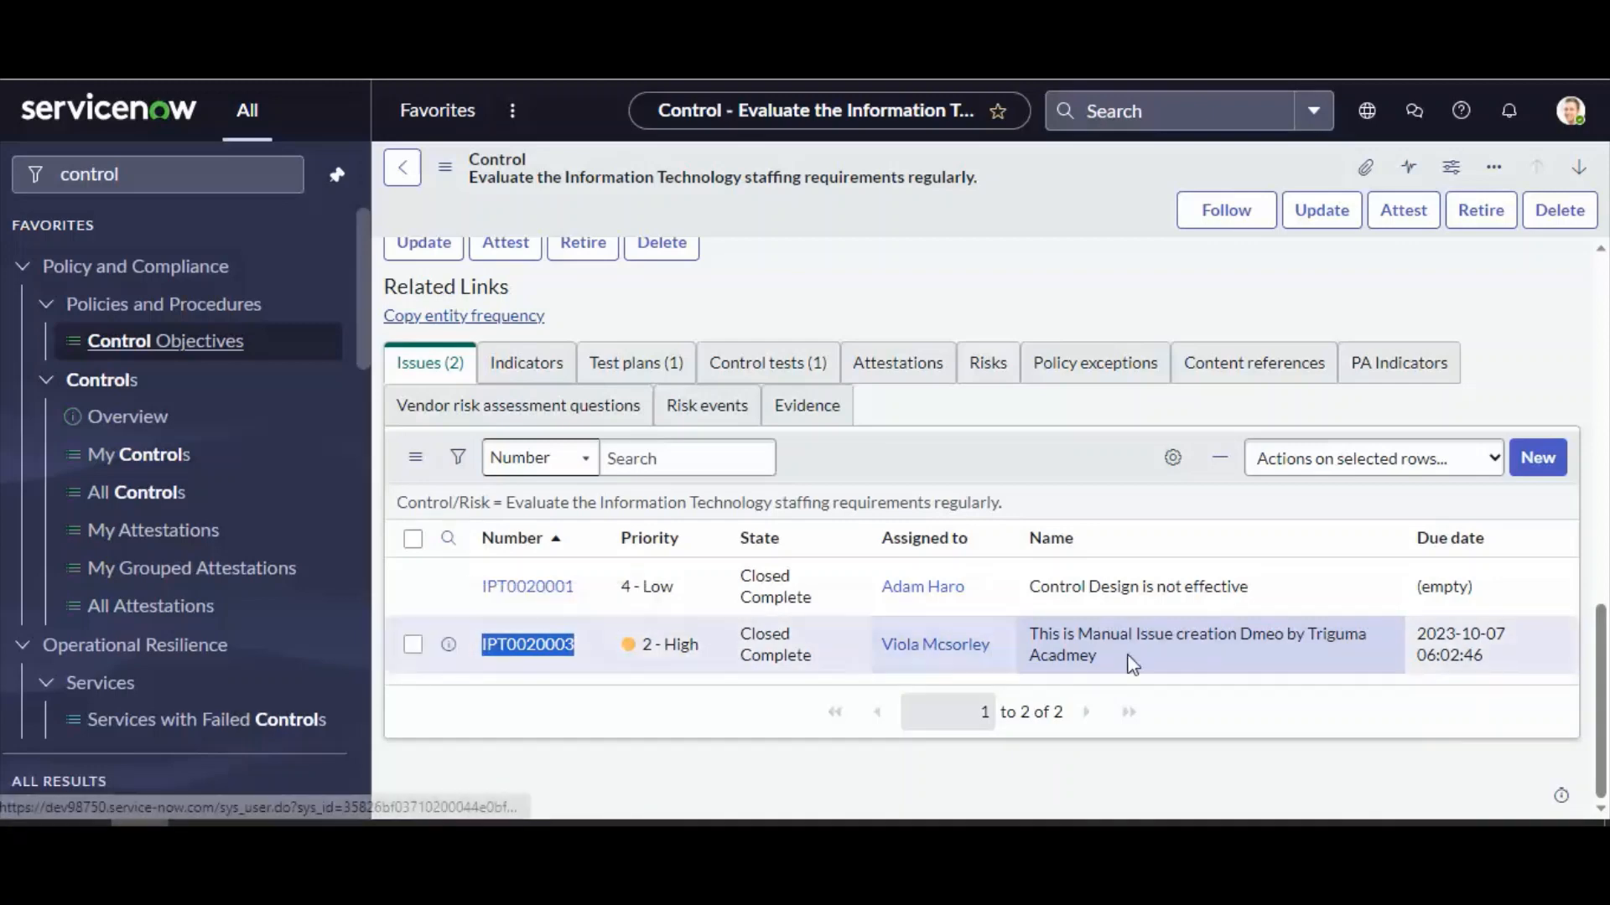
{"action": "left_click_drag", "start_coordinate": [1153, 668], "coordinate": [1009, 641]}
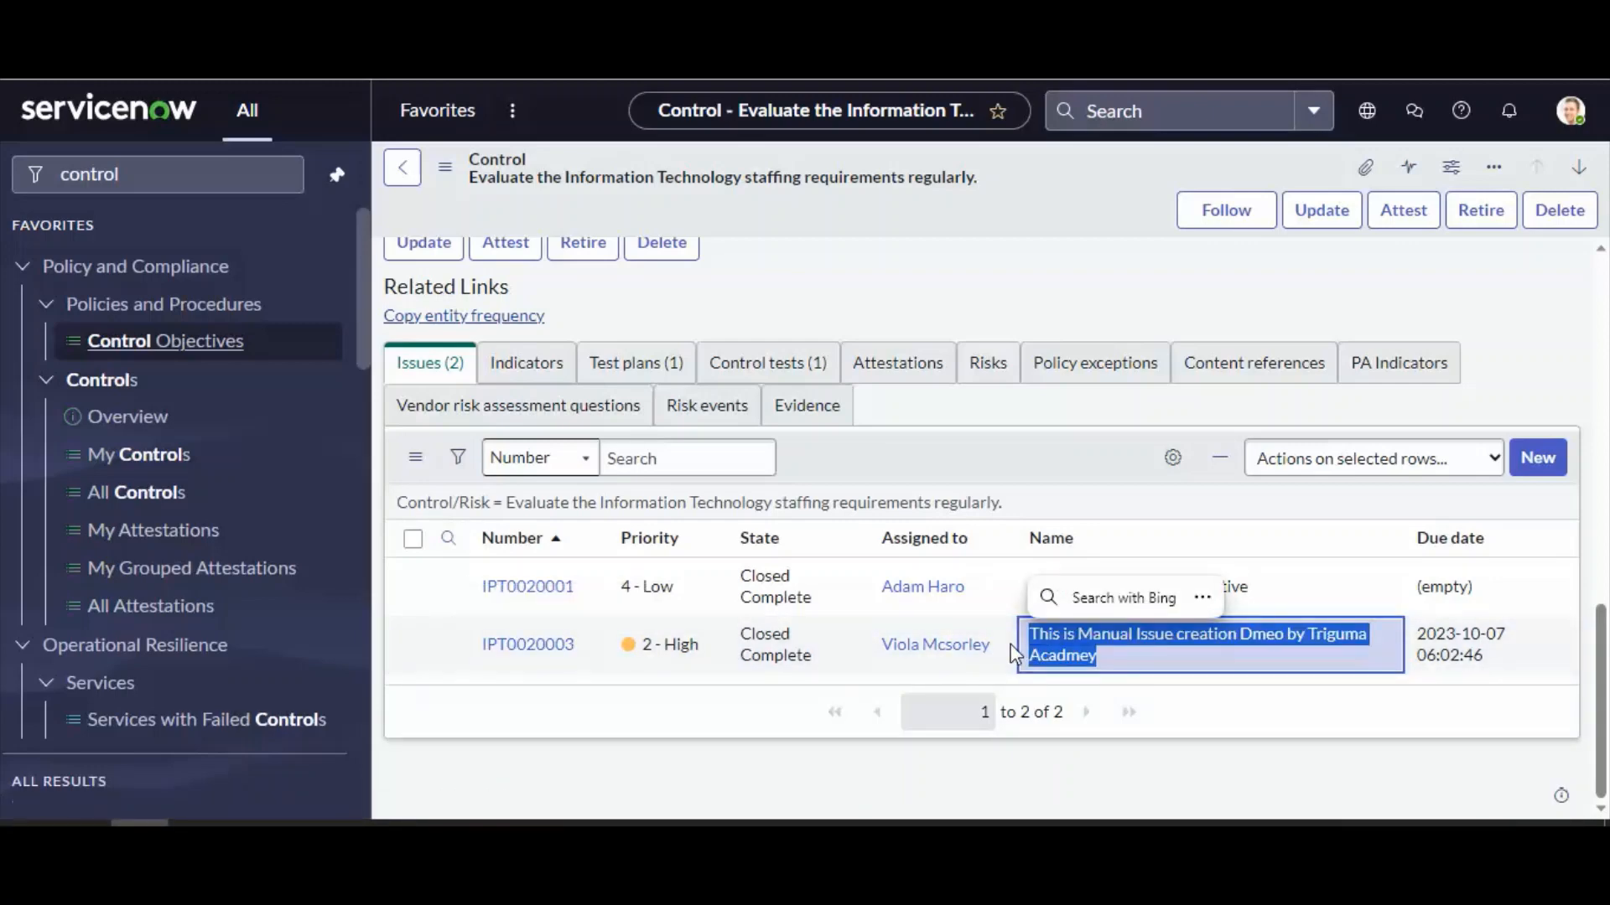
{"action": "scroll", "coordinate": [1013, 652], "scroll_direction": "up", "scroll_amount": 12}
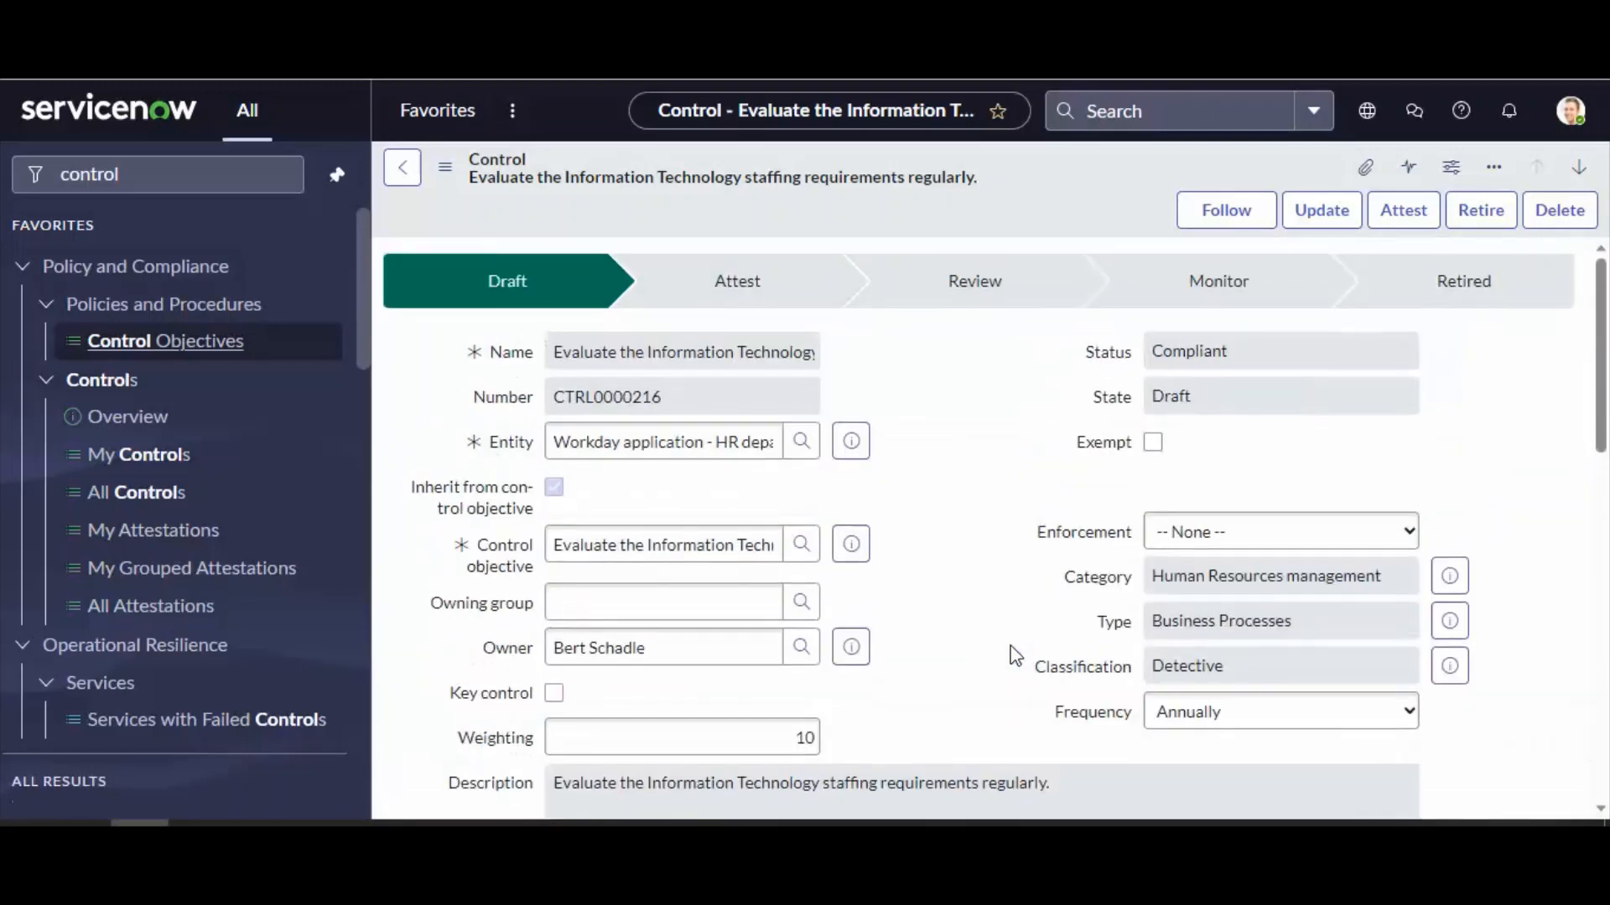
Step: Set the control's attestation type to GRC Attestation
{"action": "scroll", "coordinate": [1006, 647], "scroll_direction": "down", "scroll_amount": 5}
{"action": "scroll", "coordinate": [611, 639], "scroll_direction": "down", "scroll_amount": 3}
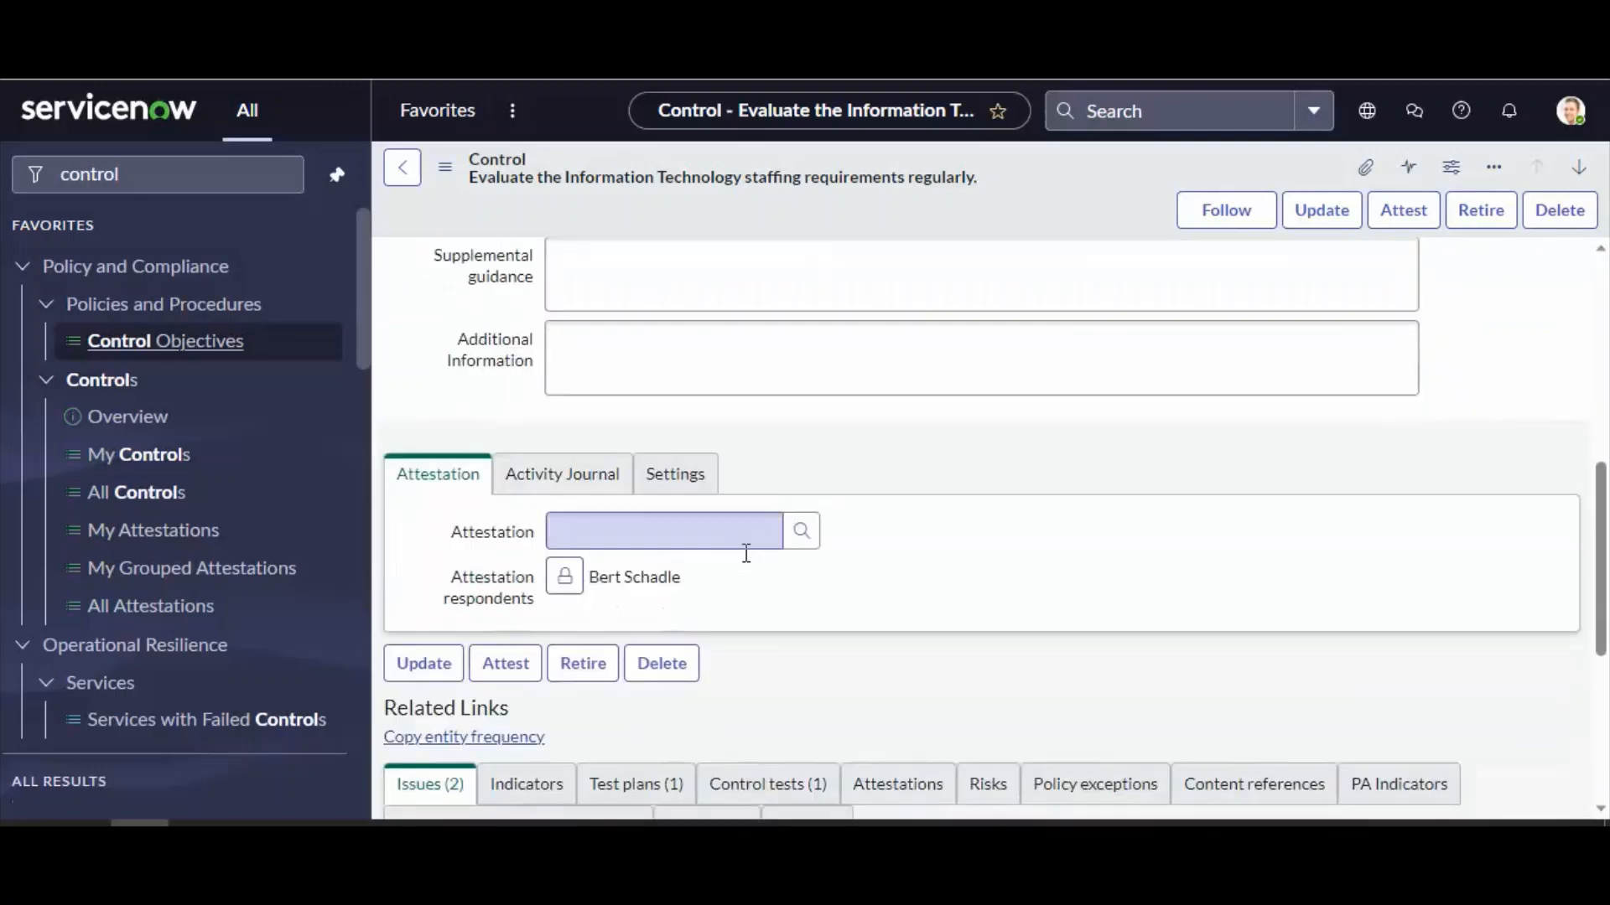
{"action": "scroll", "coordinate": [744, 549], "scroll_direction": "up", "scroll_amount": 8}
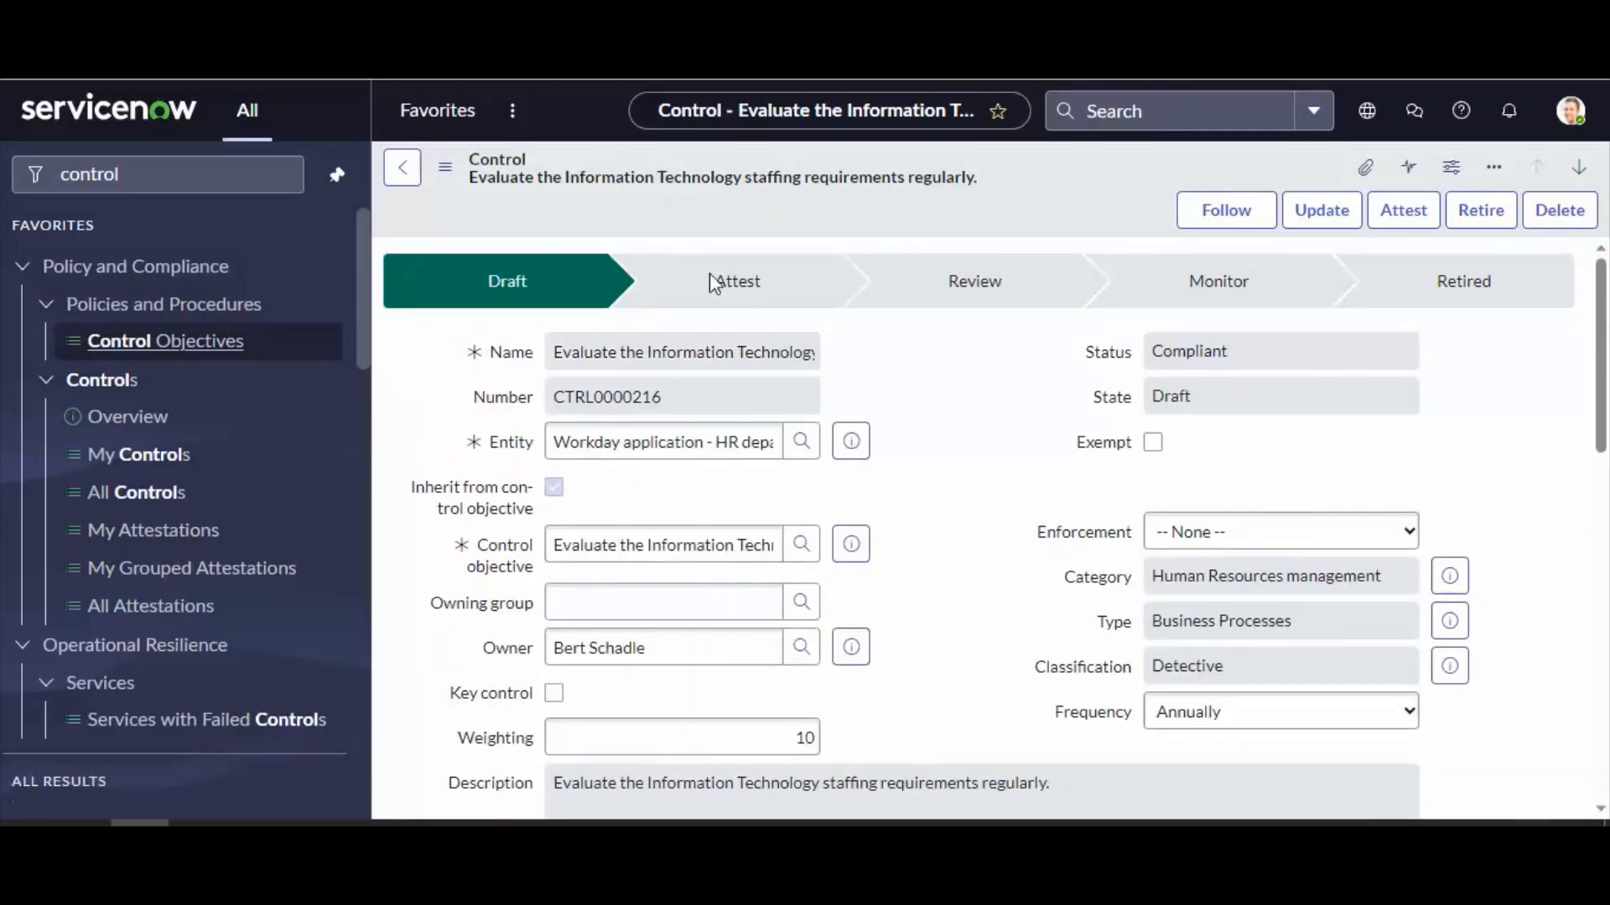
{"action": "scroll", "coordinate": [721, 360], "scroll_direction": "down", "scroll_amount": 10}
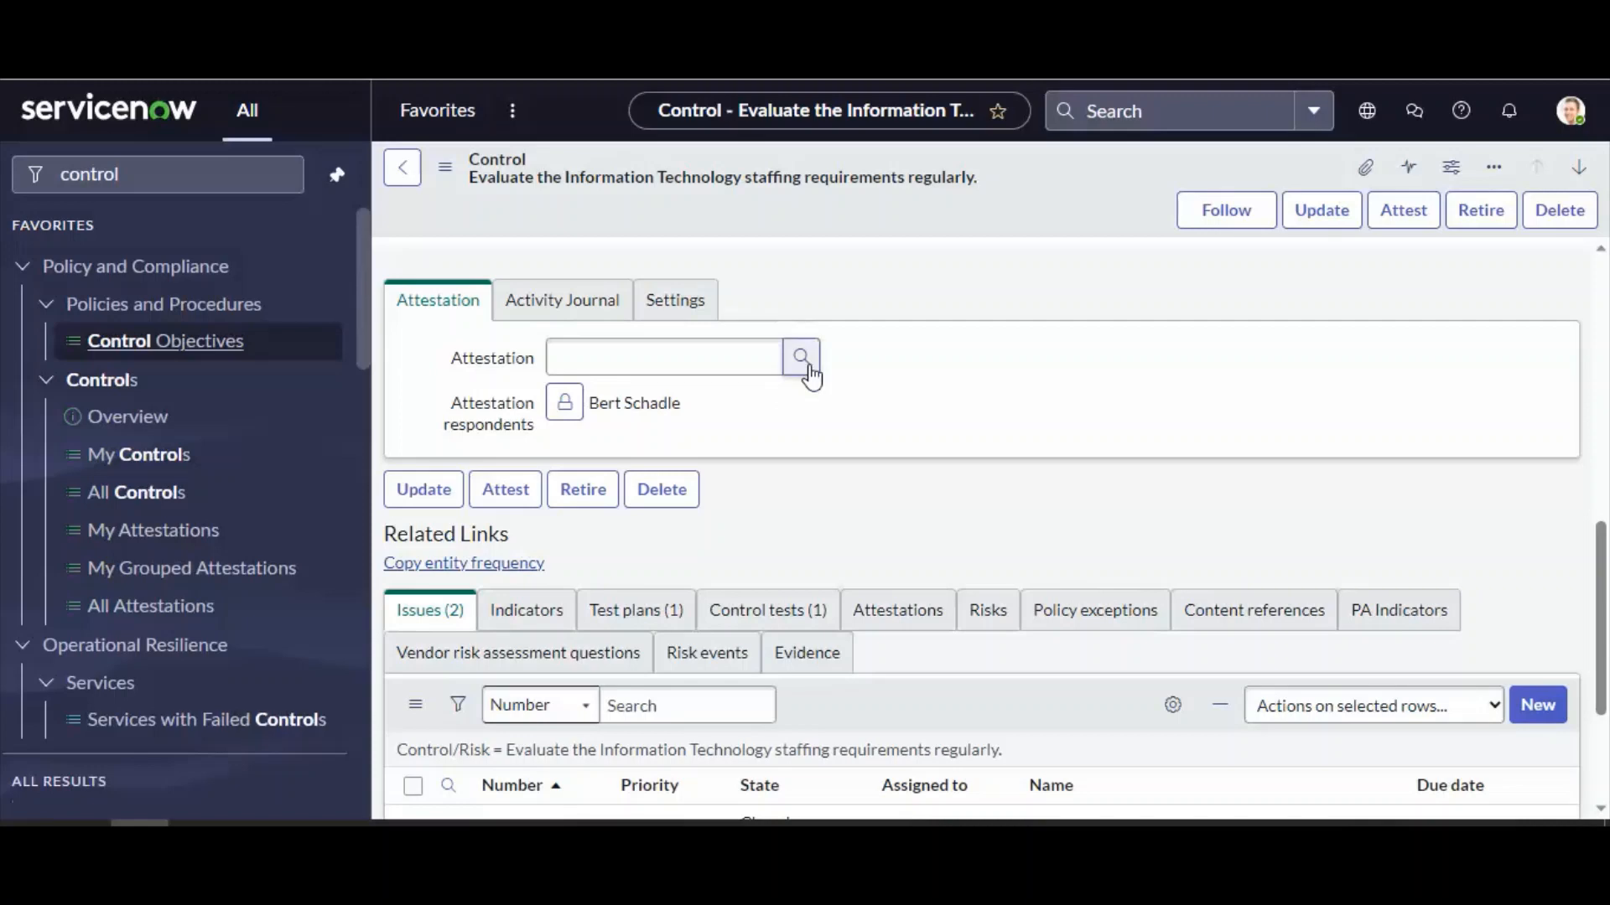
{"action": "left_click", "coordinate": [808, 369]}
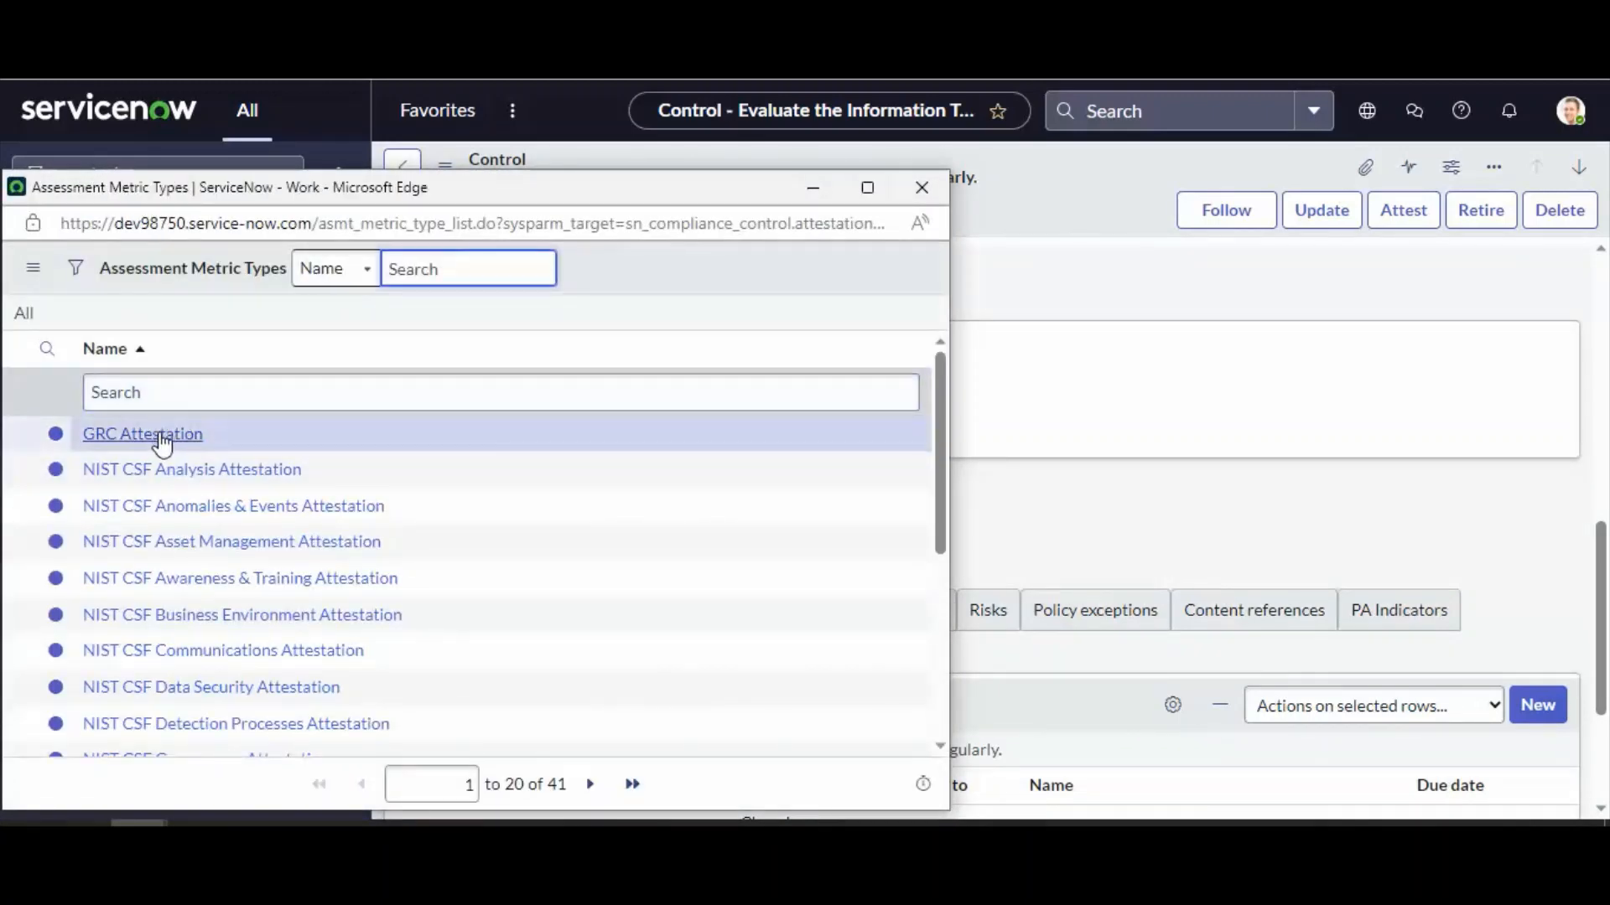
{"action": "left_click", "coordinate": [143, 434]}
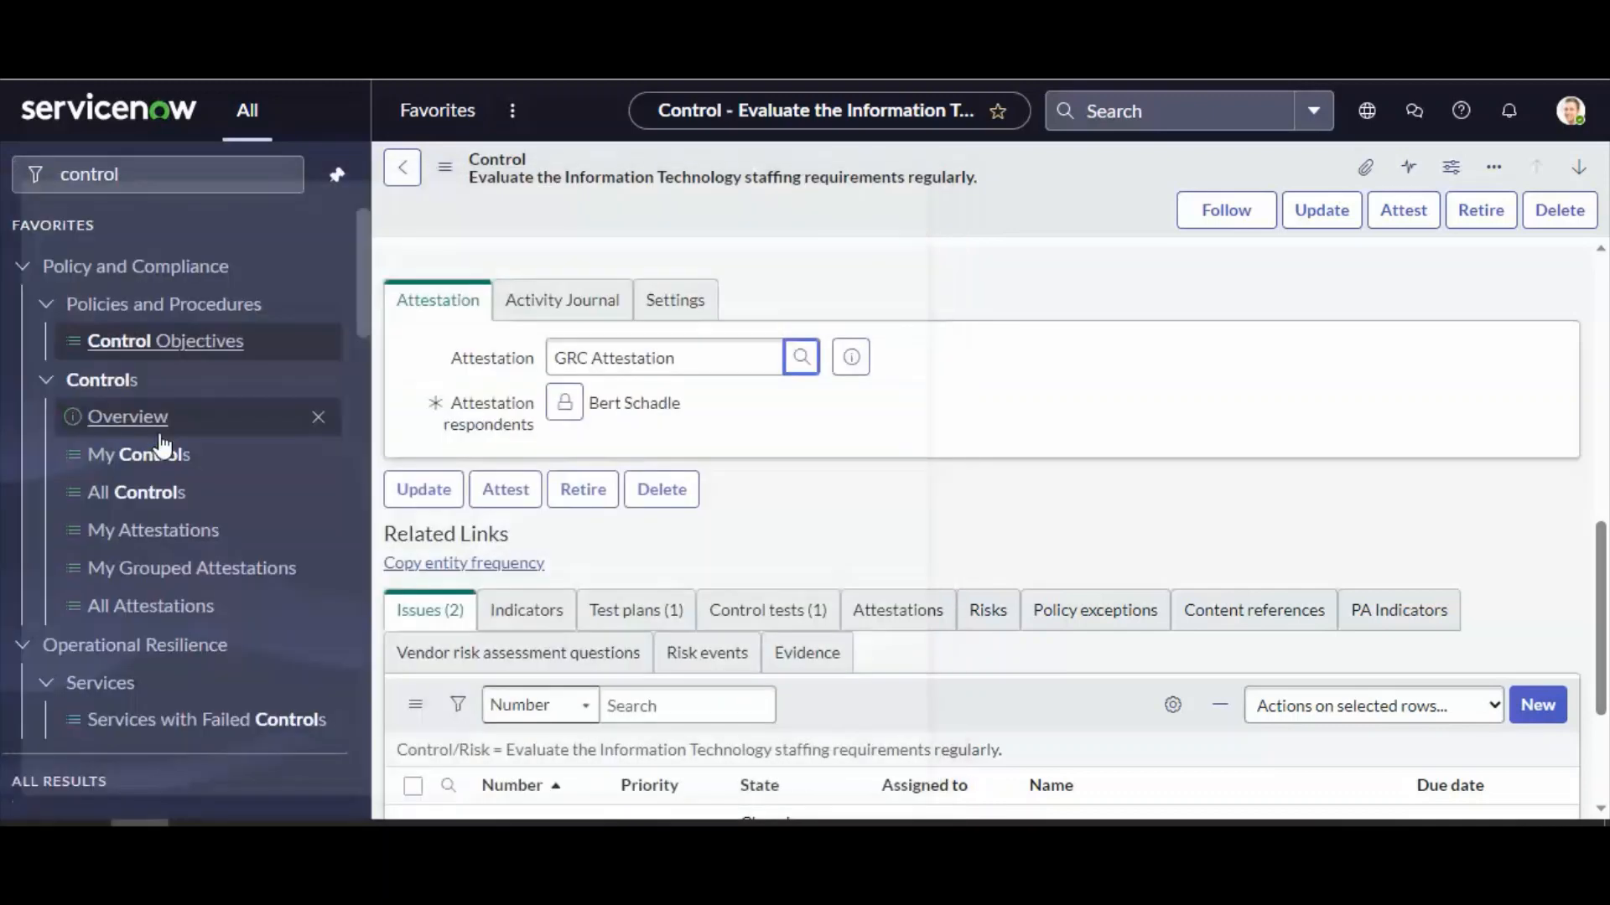
{"action": "left_click_drag", "start_coordinate": [682, 364], "coordinate": [549, 415]}
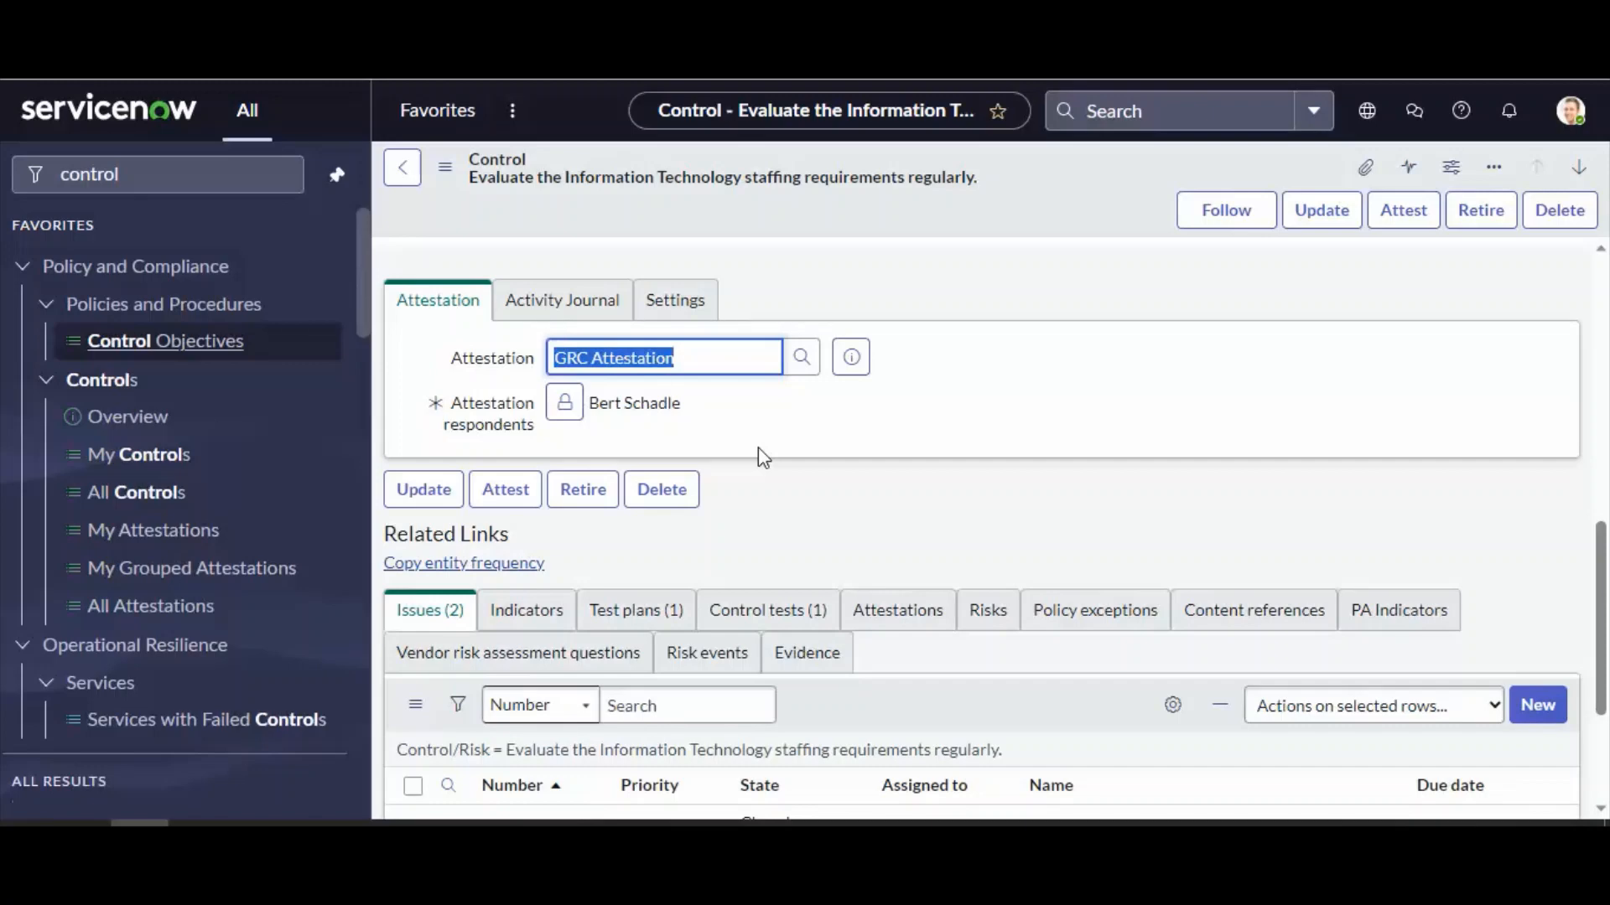
Step: Replace the control's existing attestation respondent with a different user and lock the respondents list
{"action": "left_click", "coordinate": [627, 397]}
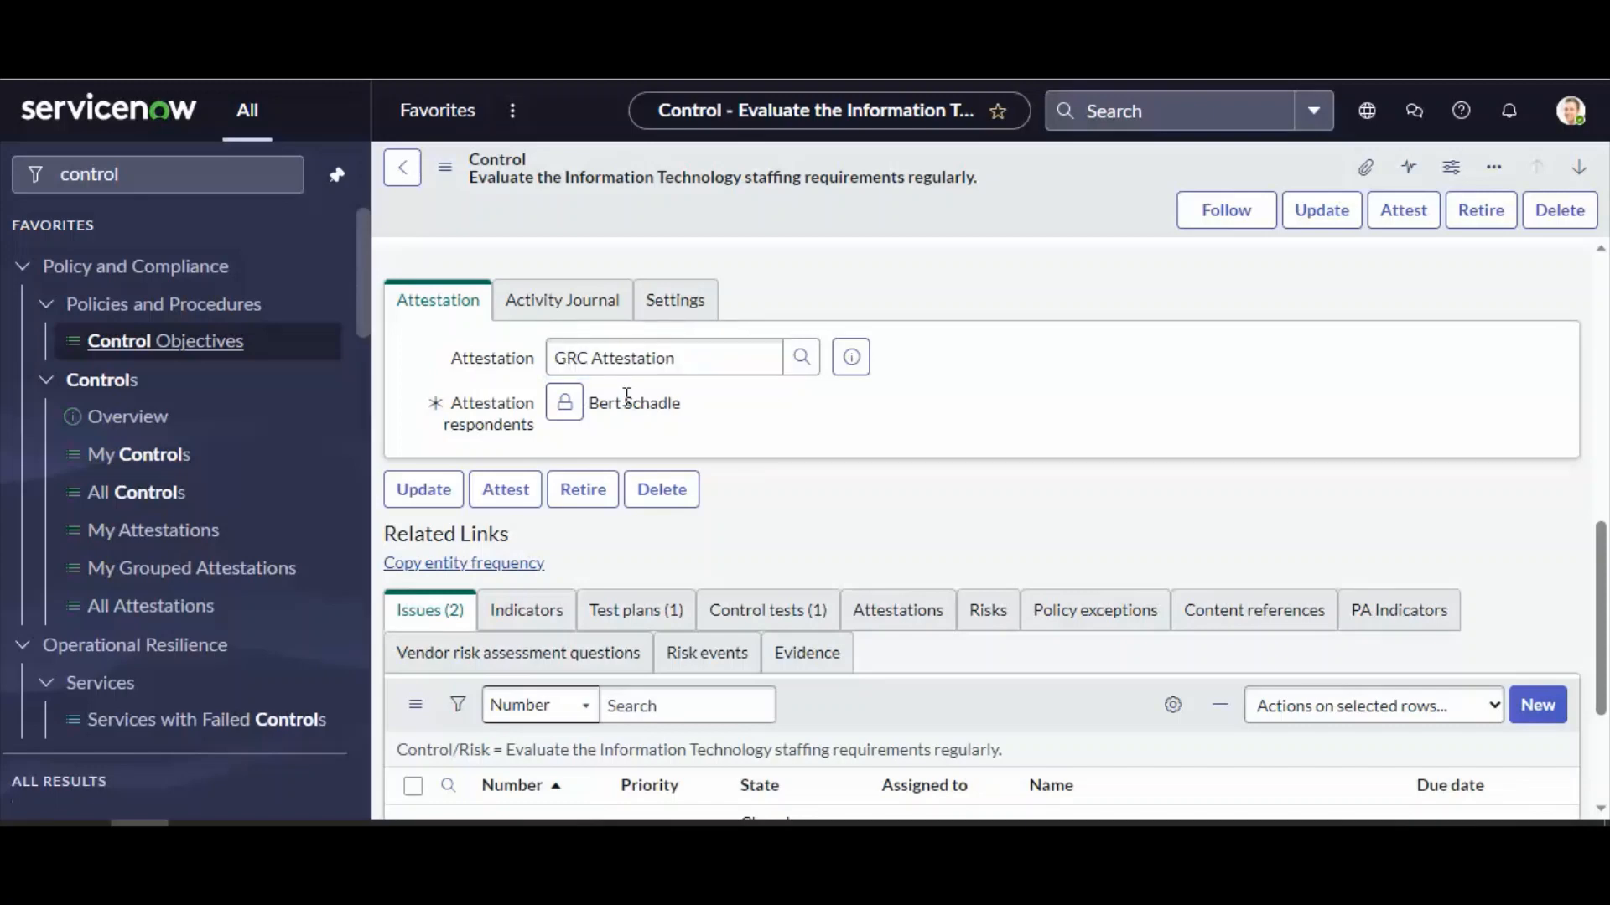
{"action": "left_click", "coordinate": [564, 402]}
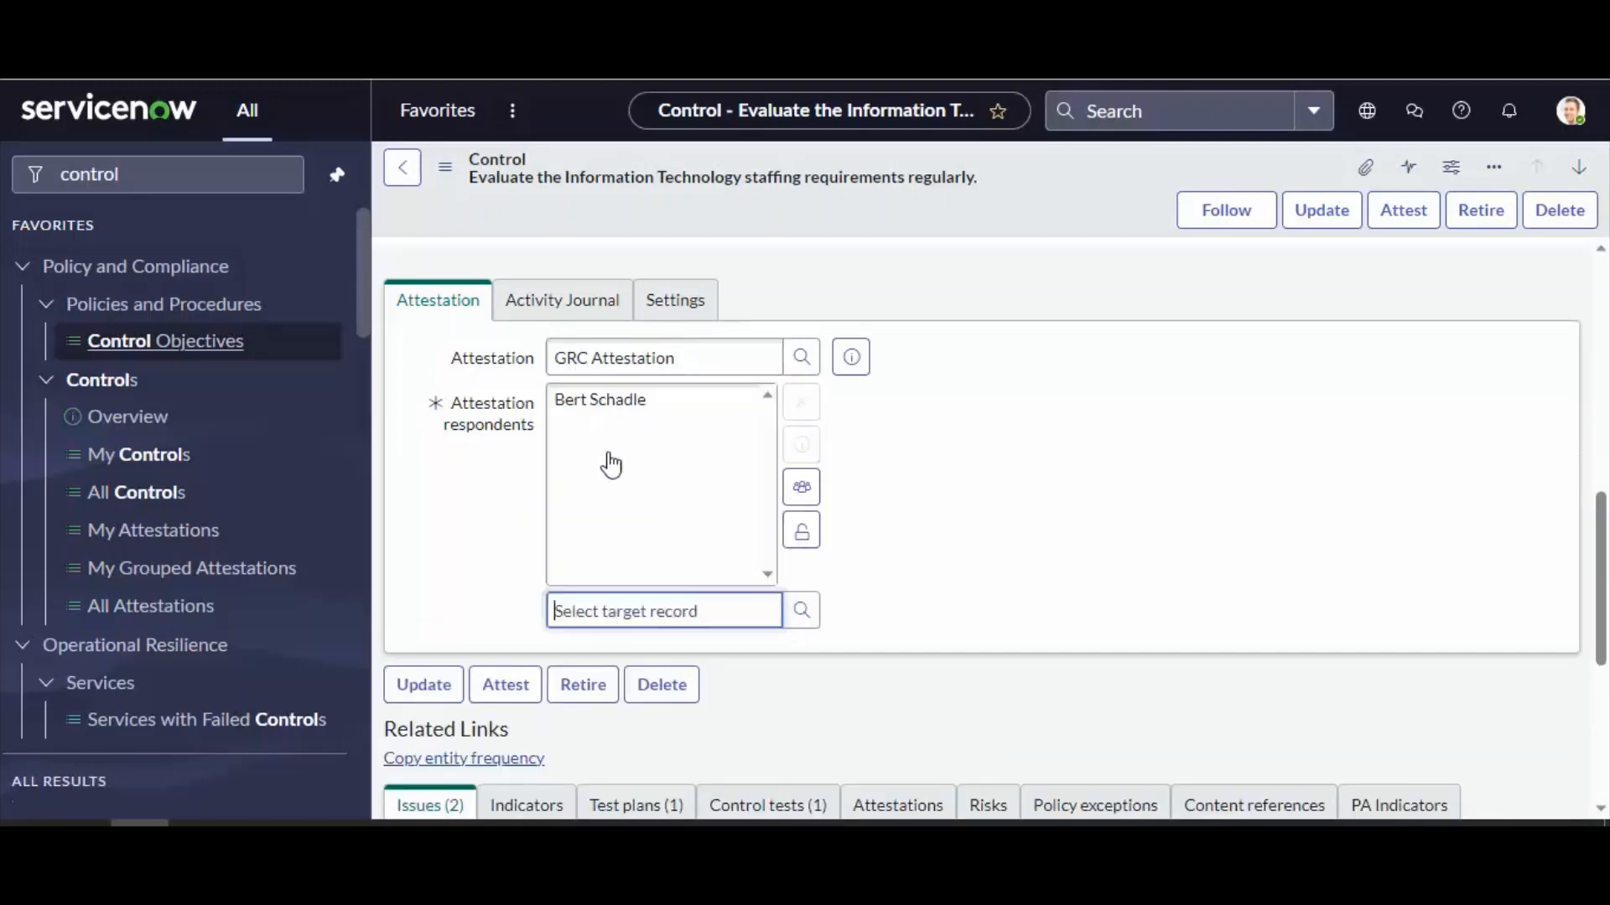
{"action": "left_click", "coordinate": [621, 403]}
{"action": "left_click", "coordinate": [802, 417]}
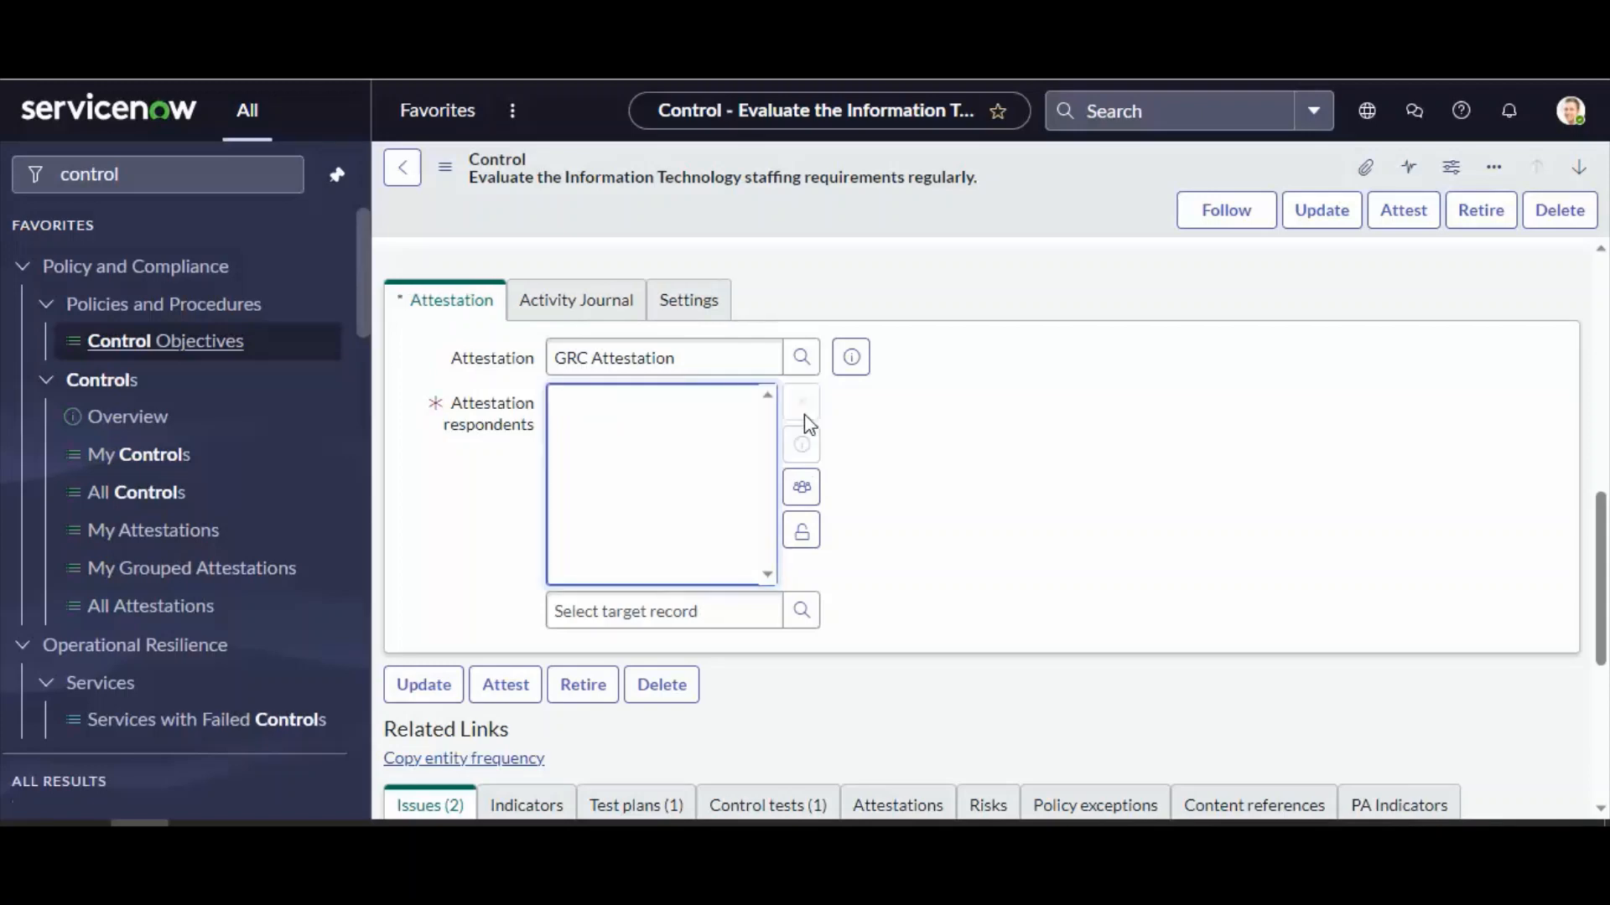
{"action": "left_click", "coordinate": [613, 614]}
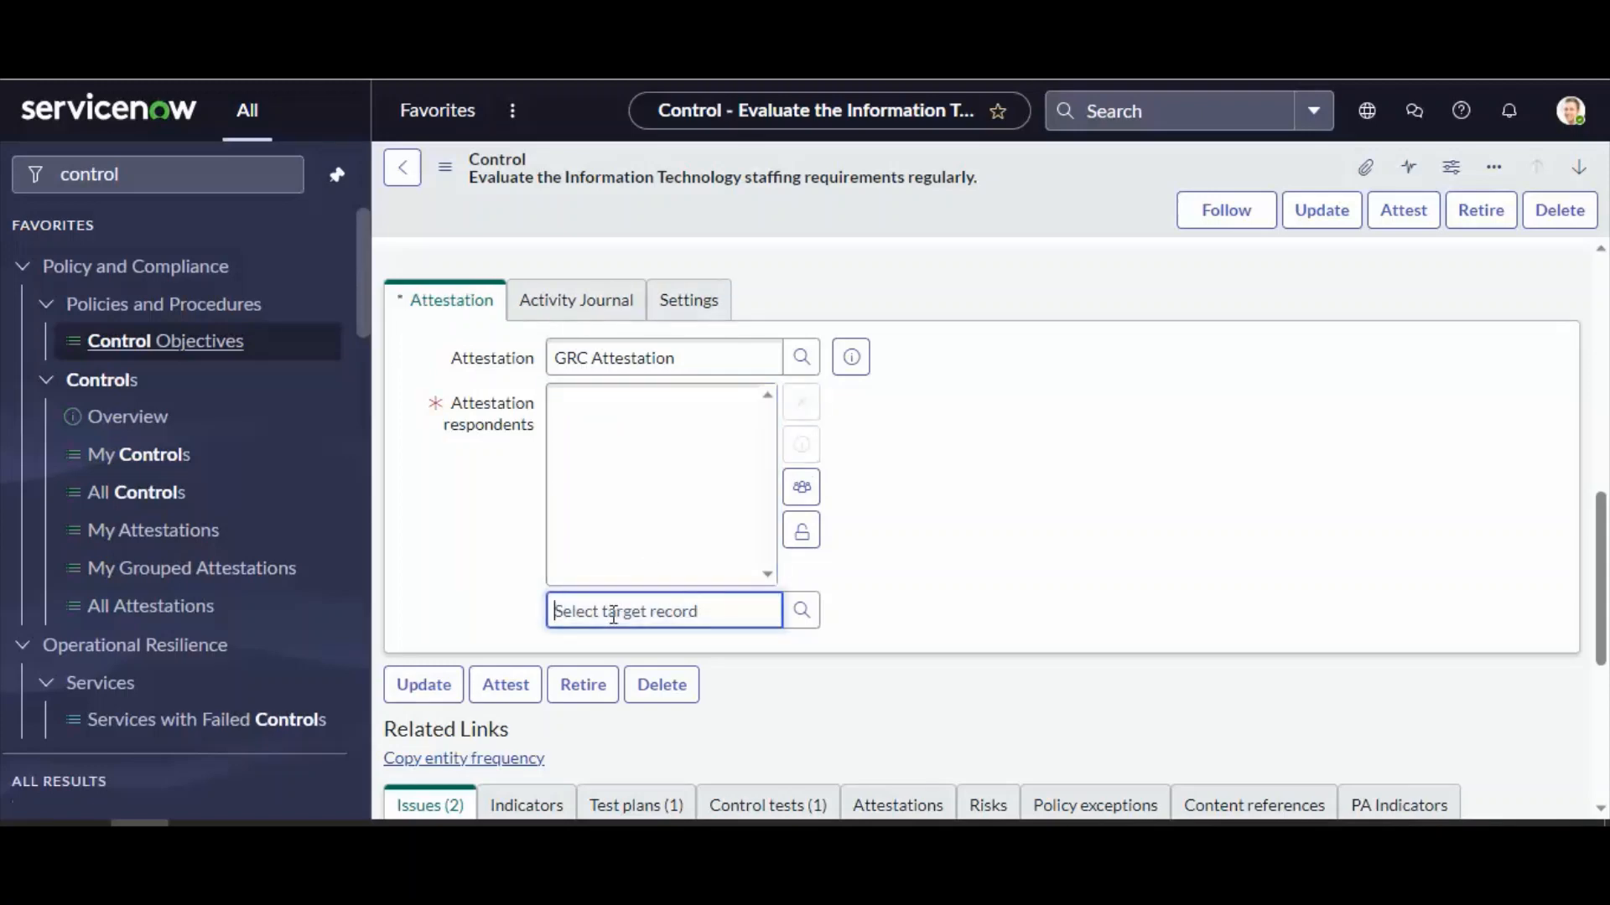
{"action": "type", "text": "Rob"}
{"action": "left_click", "coordinate": [656, 678]}
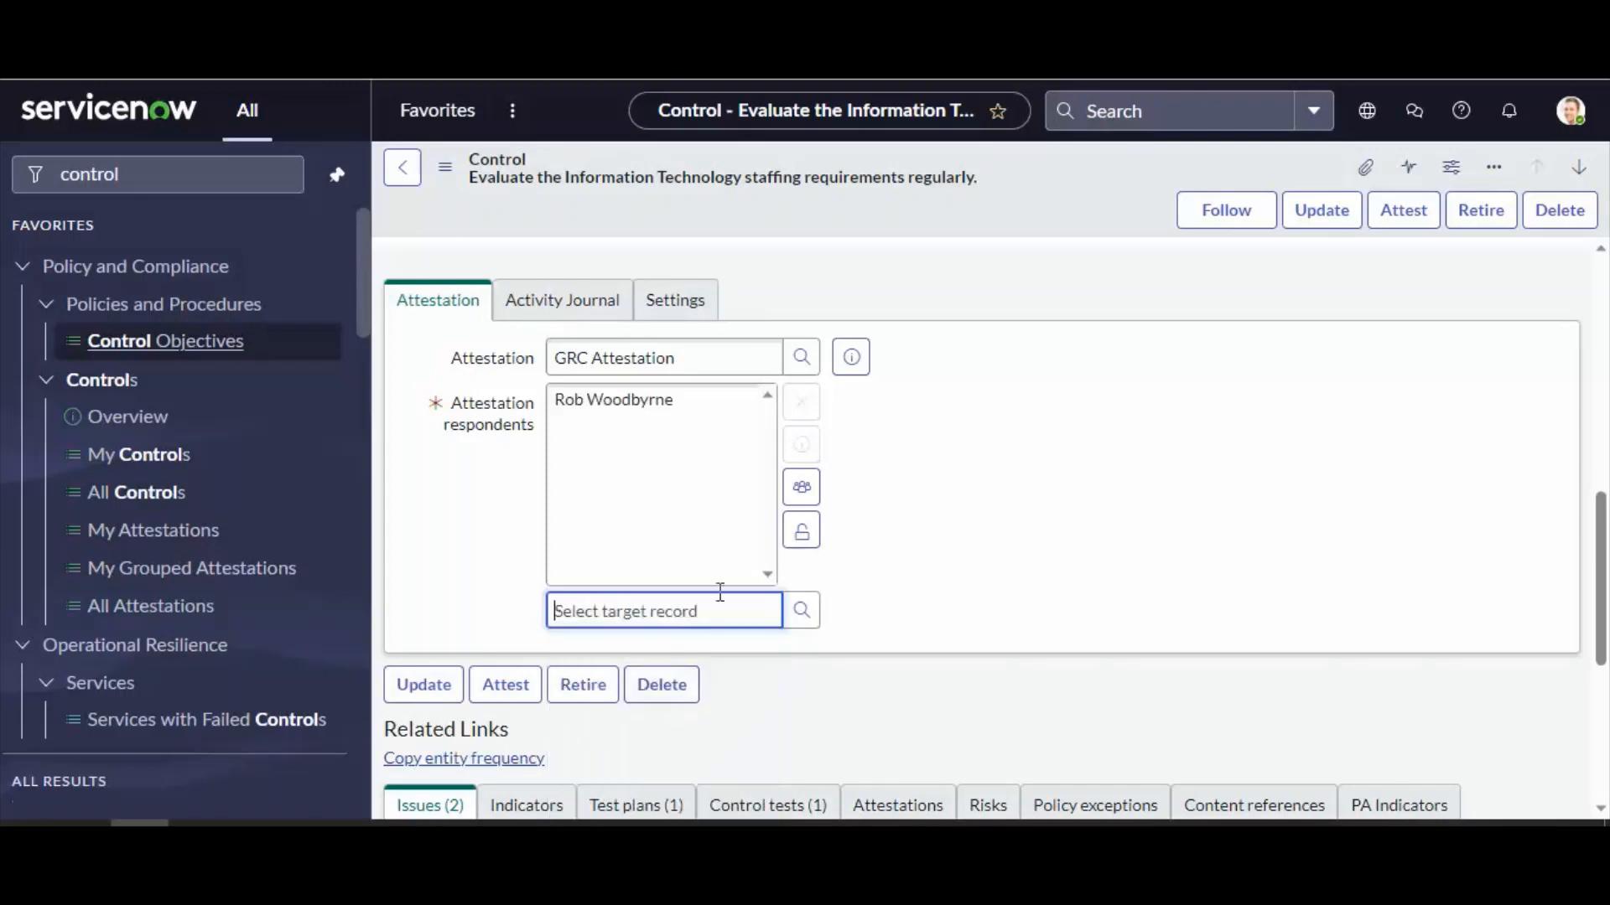
{"action": "left_click", "coordinate": [801, 531]}
Step: Save the control record with its attestation settings, staying on the form
{"action": "scroll", "coordinate": [847, 569], "scroll_direction": "up", "scroll_amount": 5}
{"action": "scroll", "coordinate": [838, 568], "scroll_direction": "down", "scroll_amount": 3}
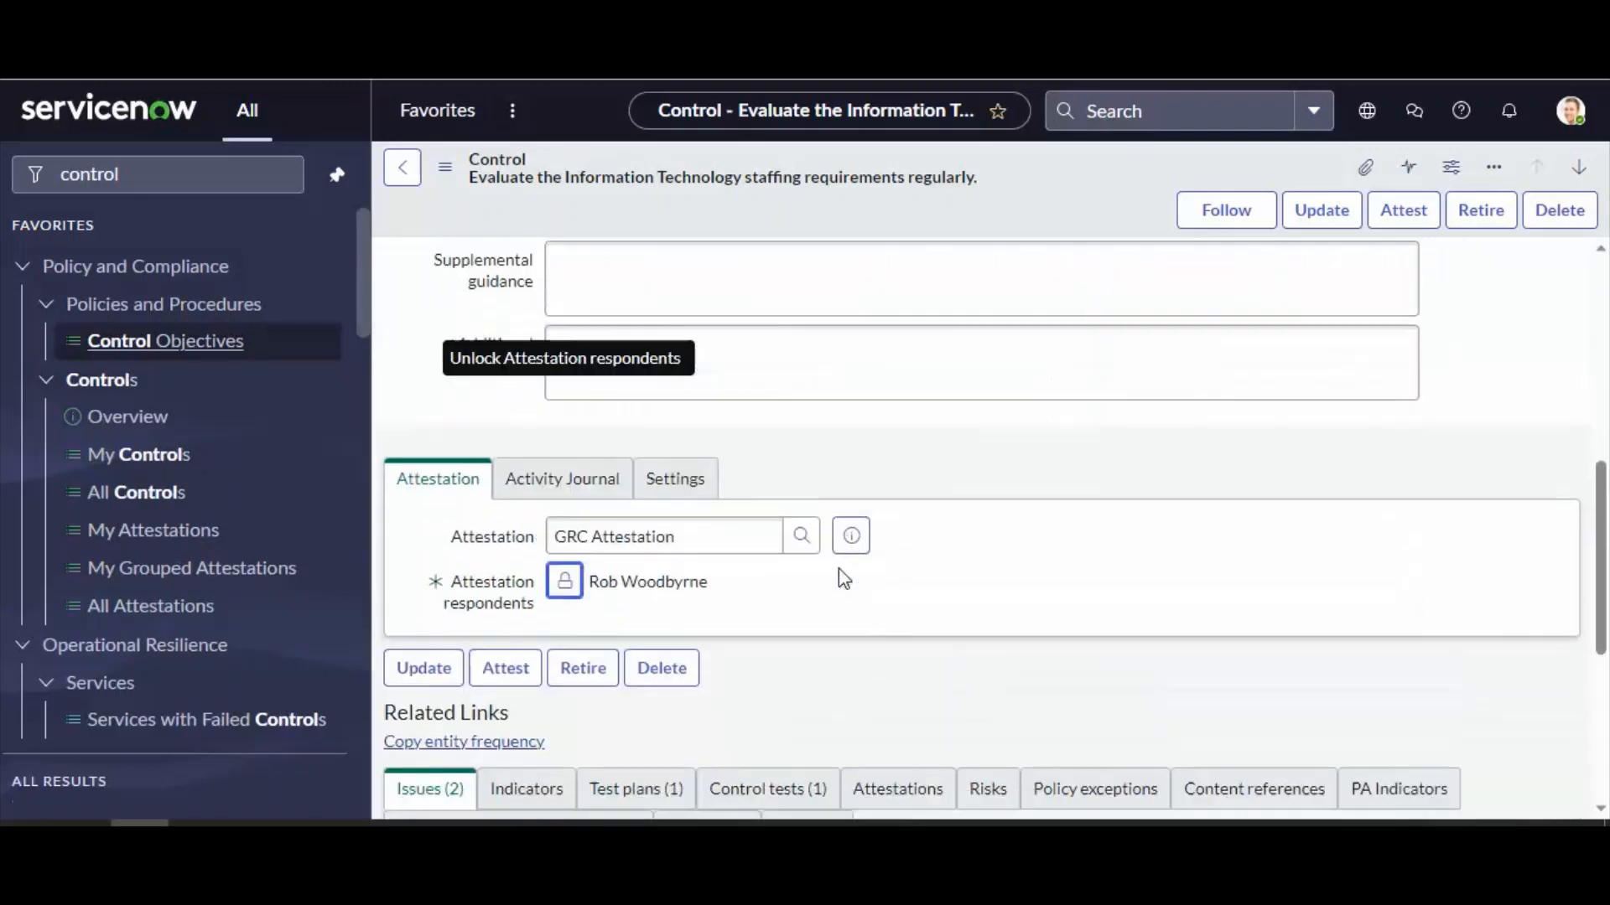
{"action": "left_click", "coordinate": [560, 480]}
{"action": "scroll", "coordinate": [845, 665], "scroll_direction": "up", "scroll_amount": 7}
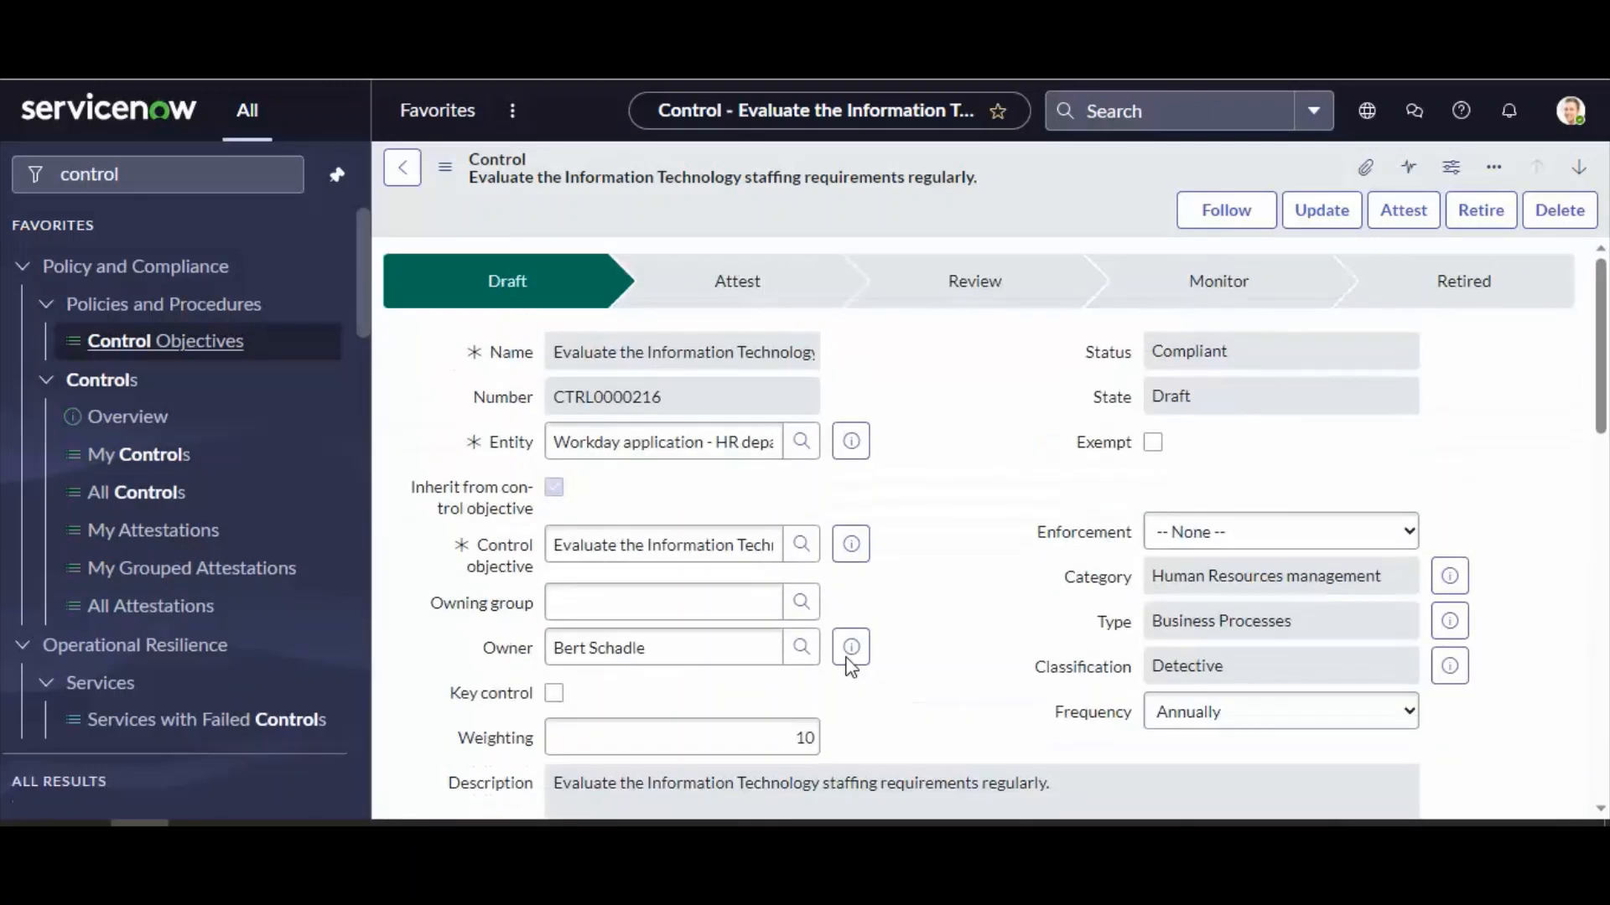
{"action": "left_click", "coordinate": [847, 658]}
{"action": "right_click", "coordinate": [1103, 214]}
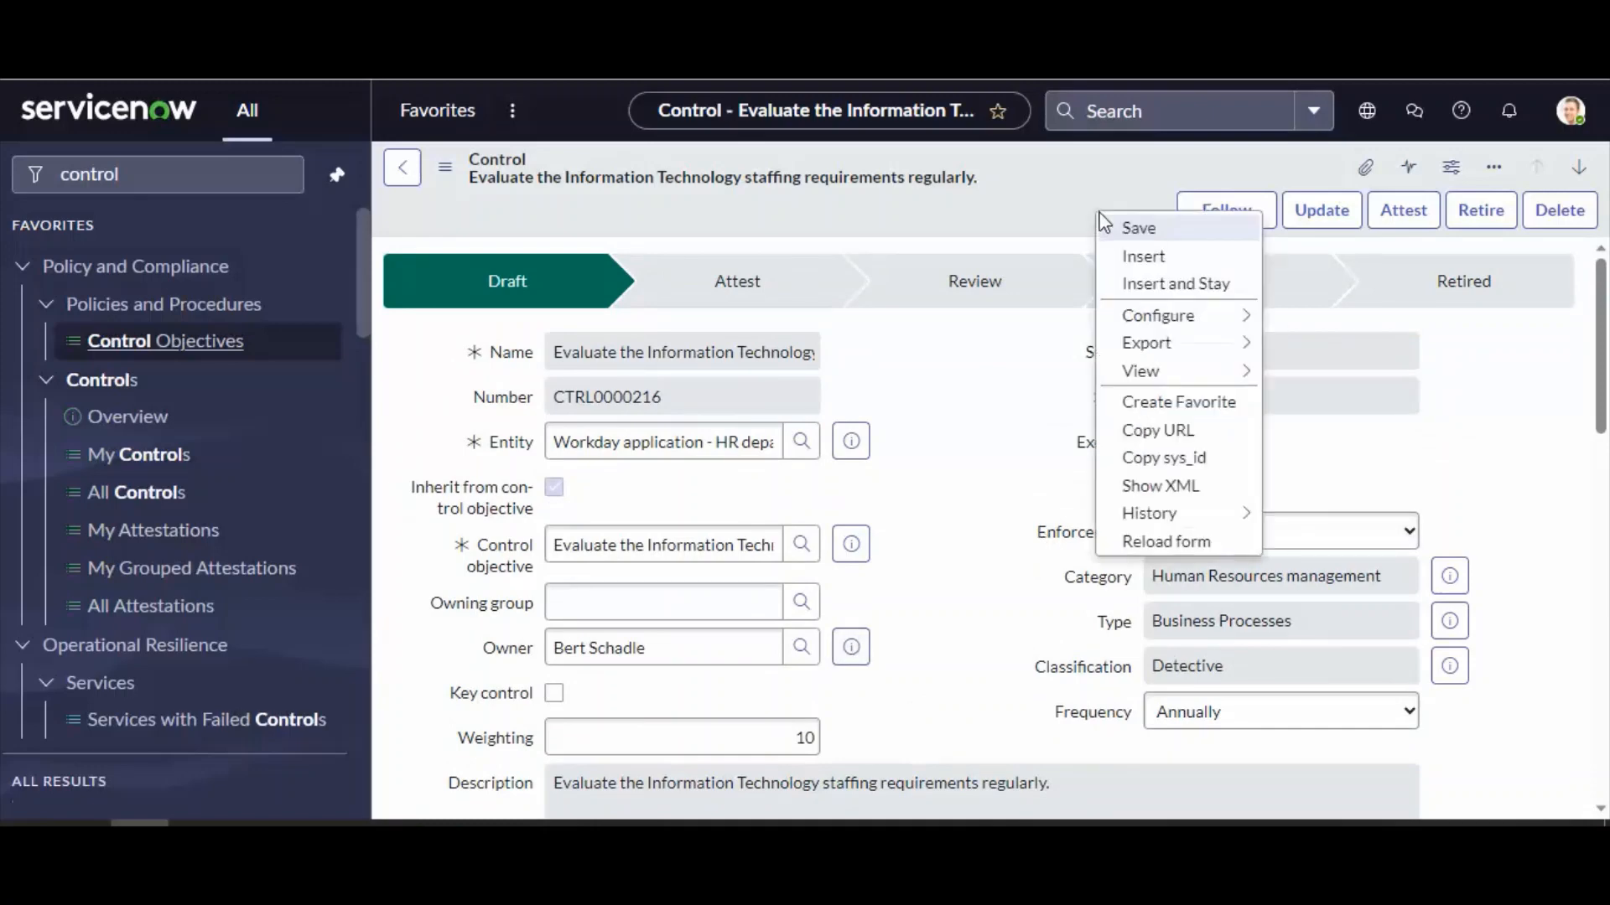
{"action": "left_click", "coordinate": [1124, 228]}
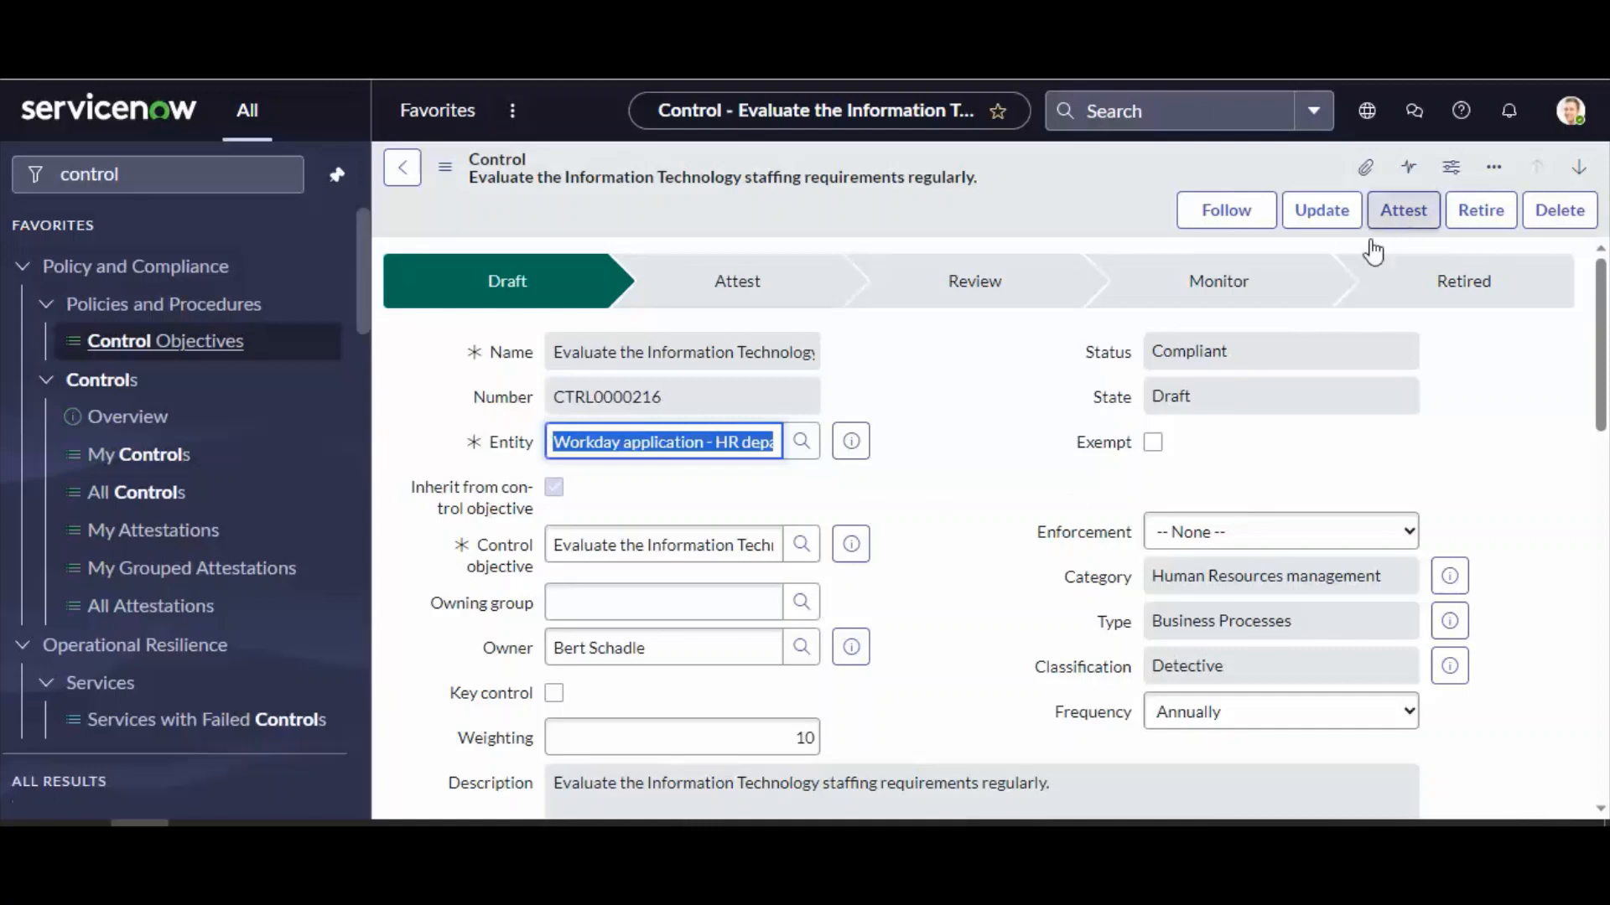
Step: Check the saved attestation respondent and move the control from Draft to Attest
{"action": "scroll", "coordinate": [905, 522], "scroll_direction": "down", "scroll_amount": 5}
{"action": "scroll", "coordinate": [901, 532], "scroll_direction": "down", "scroll_amount": 2}
{"action": "left_click", "coordinate": [423, 485]}
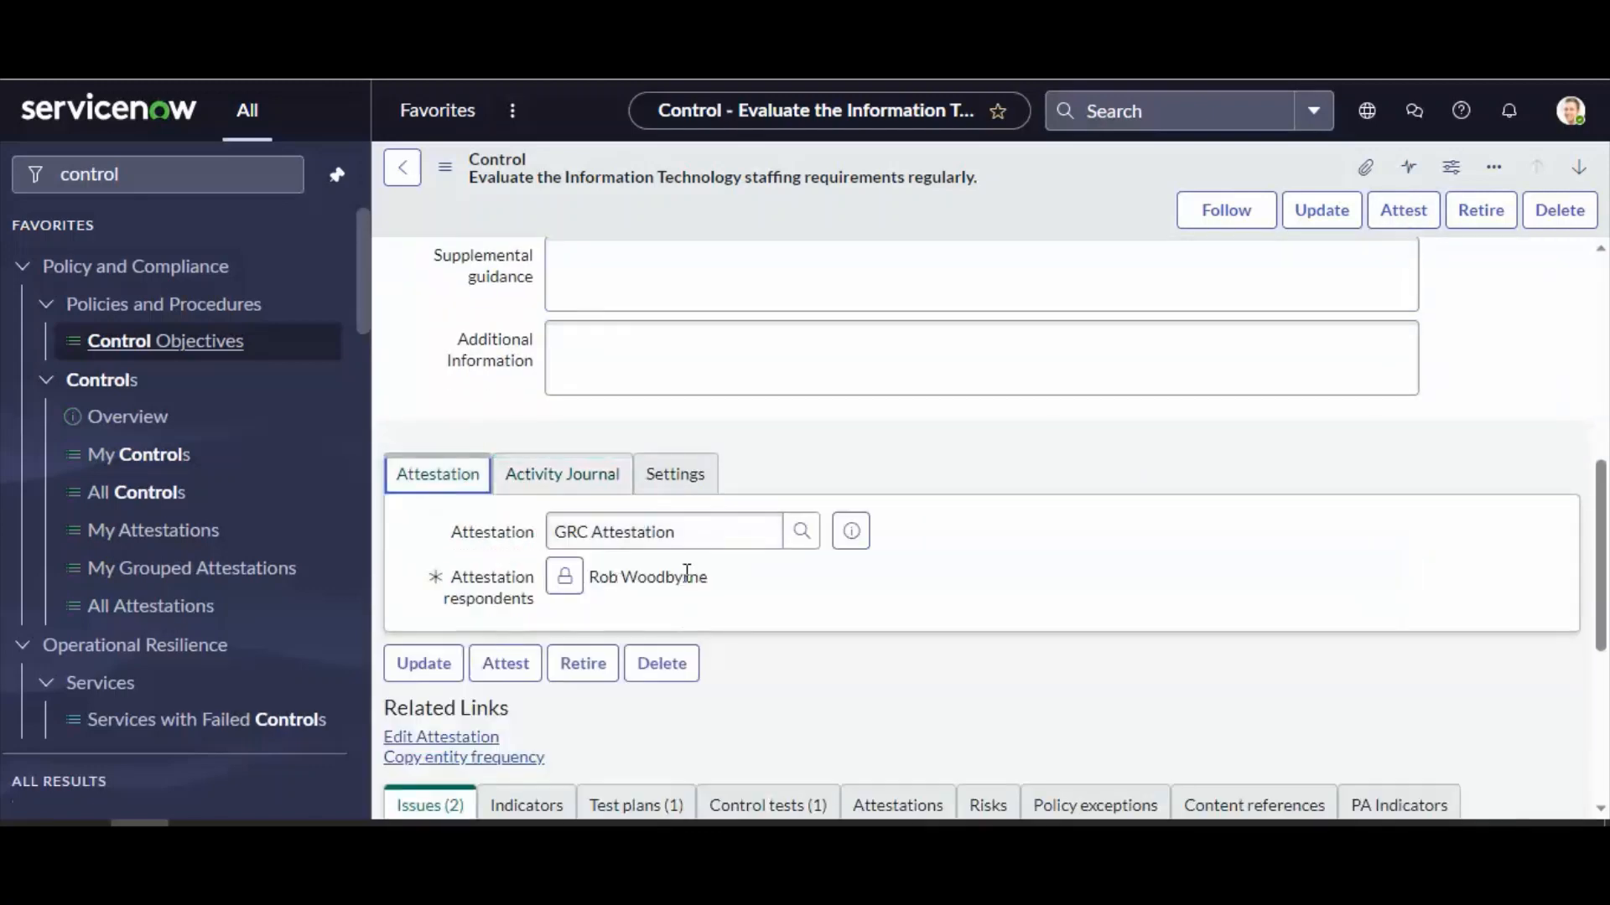
{"action": "left_click_drag", "start_coordinate": [803, 593], "coordinate": [592, 586]}
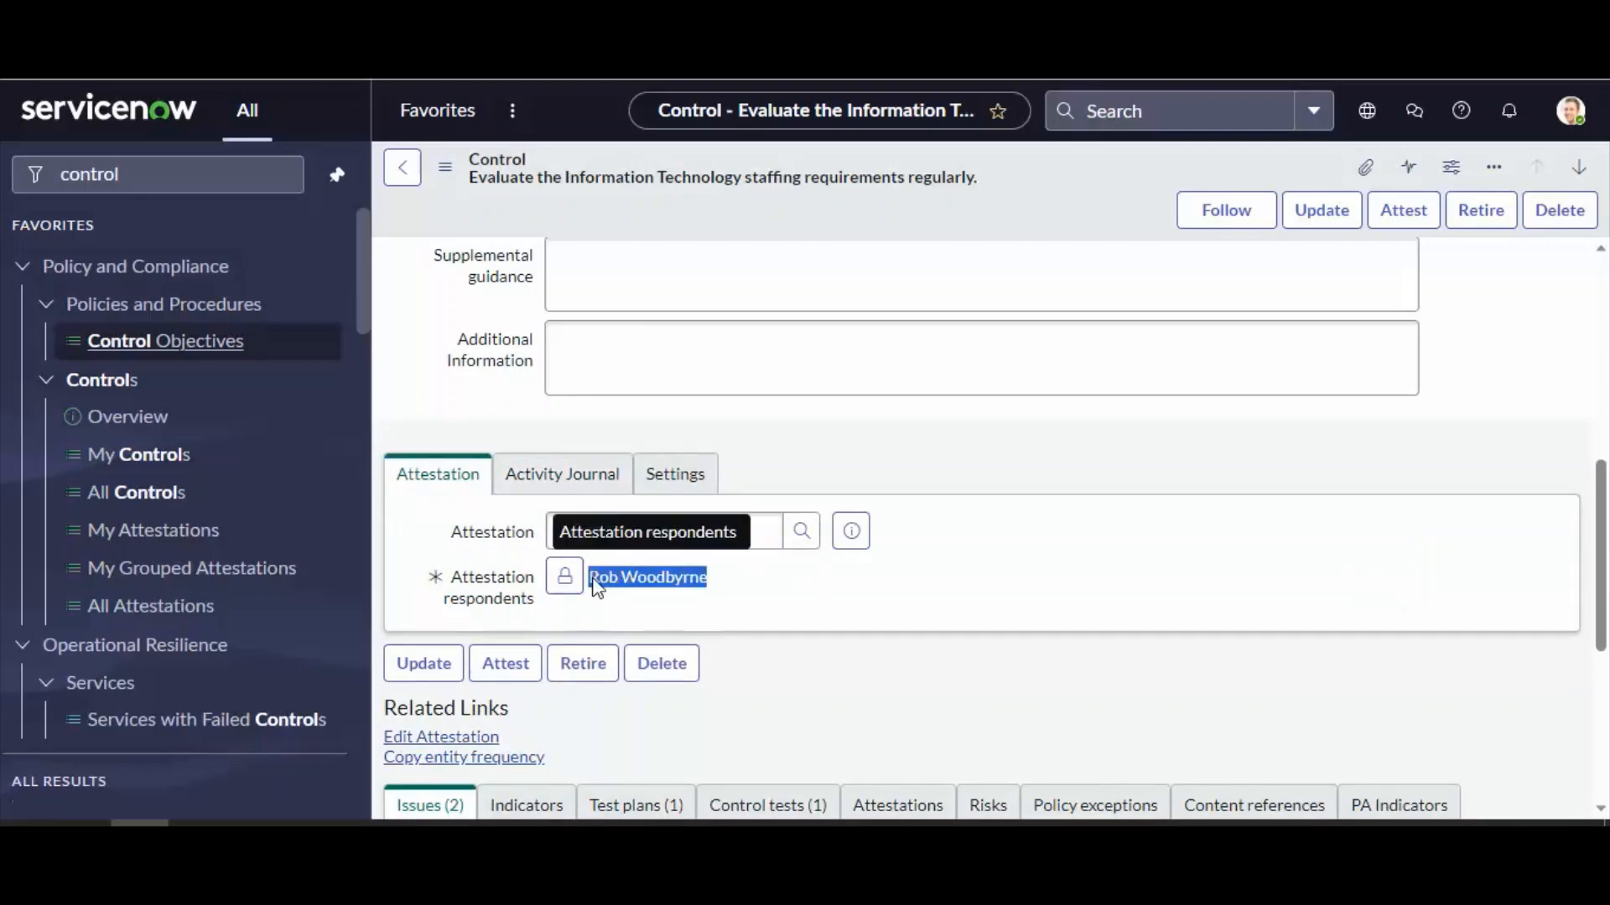
{"action": "scroll", "coordinate": [987, 575], "scroll_direction": "up", "scroll_amount": 7}
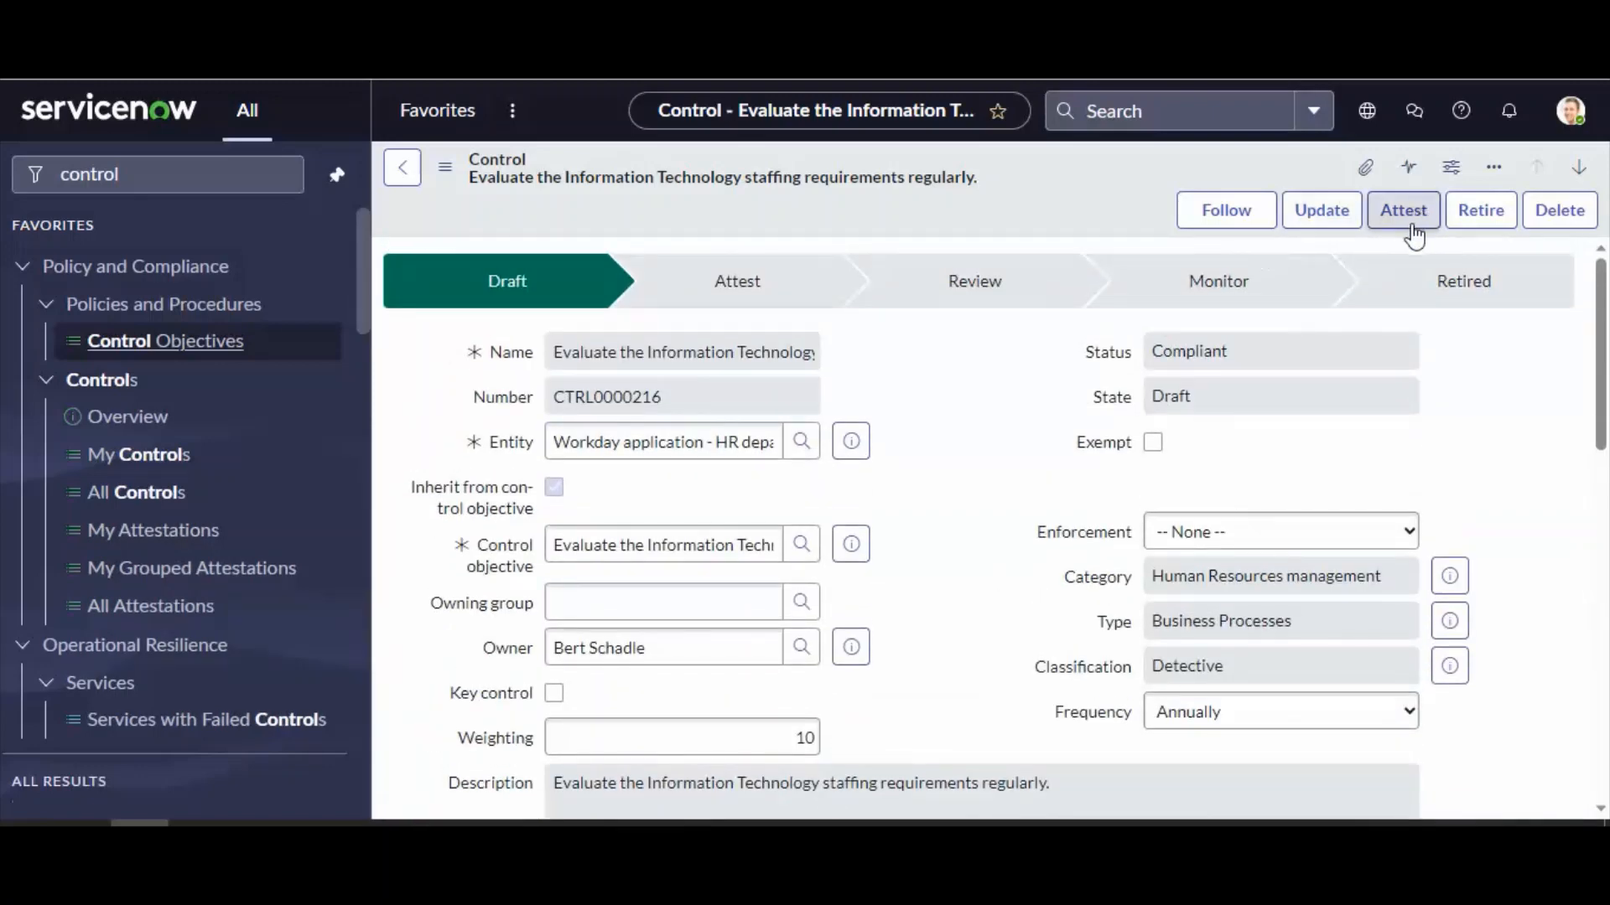
{"action": "left_click", "coordinate": [1414, 231]}
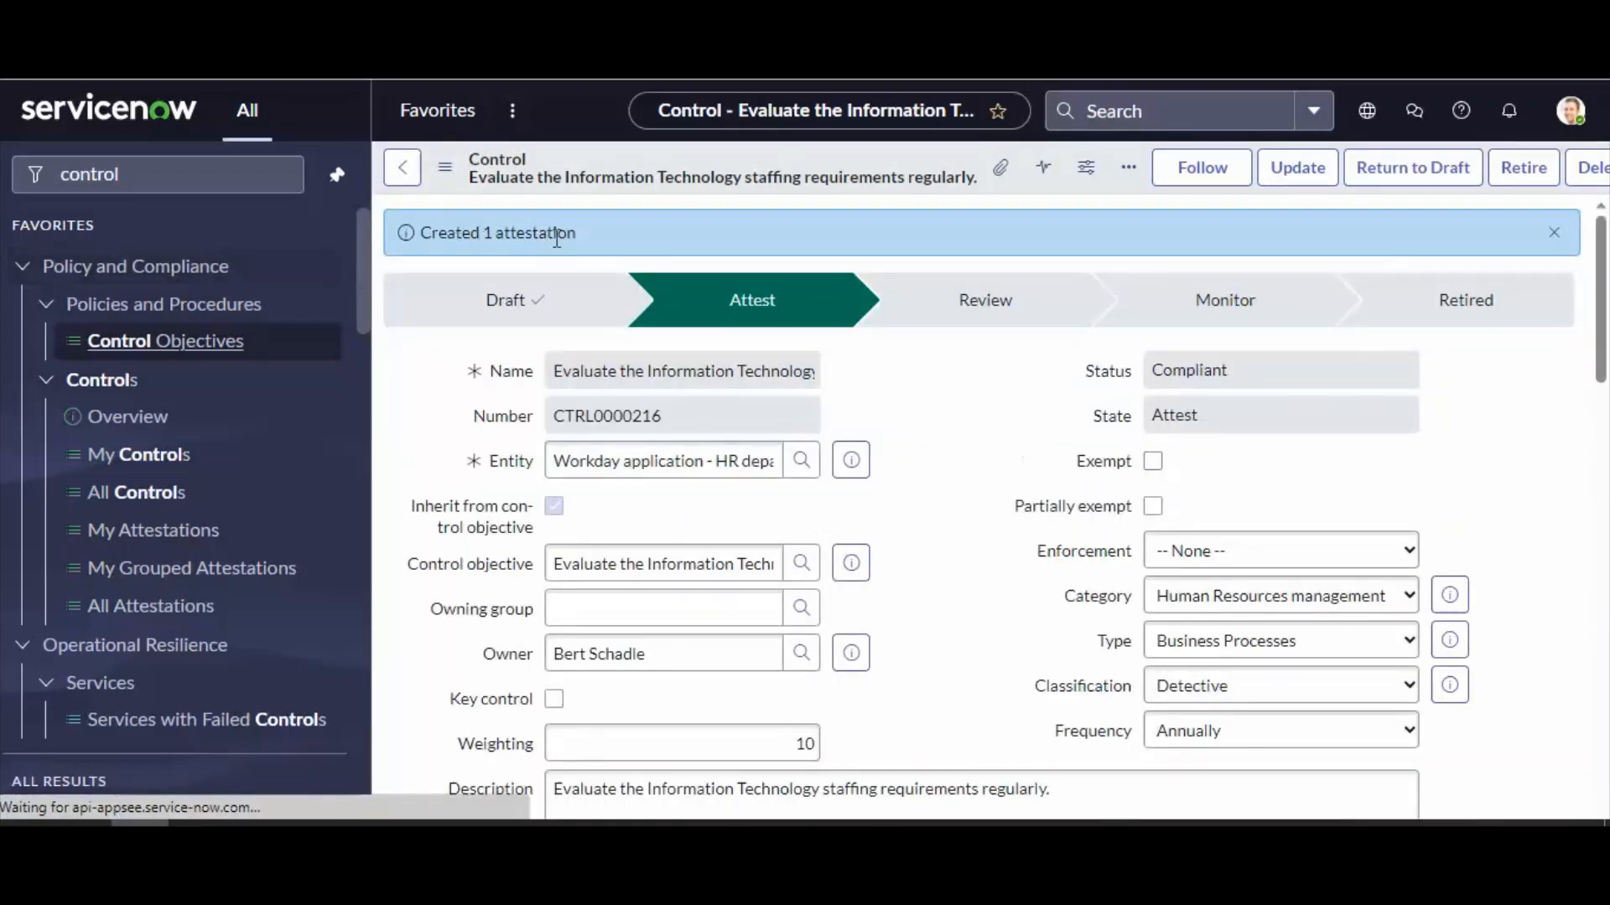
Step: Copy the attestation respondent's name from the control's attestation details
{"action": "left_click_drag", "start_coordinate": [587, 237], "coordinate": [419, 254]}
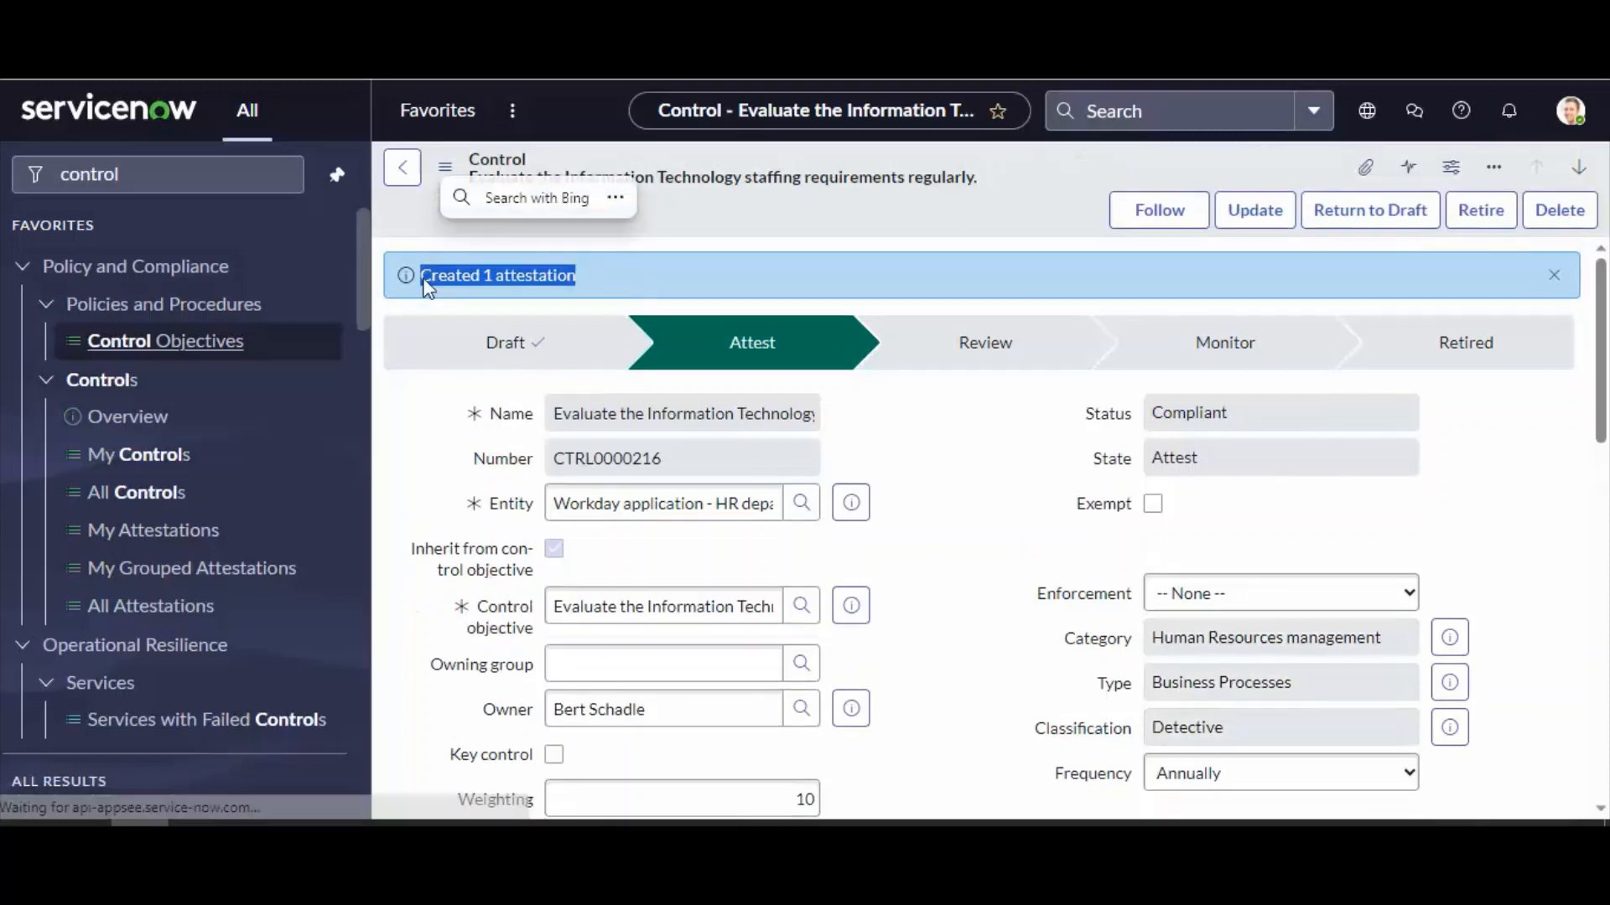
{"action": "scroll", "coordinate": [666, 434], "scroll_direction": "down", "scroll_amount": 9}
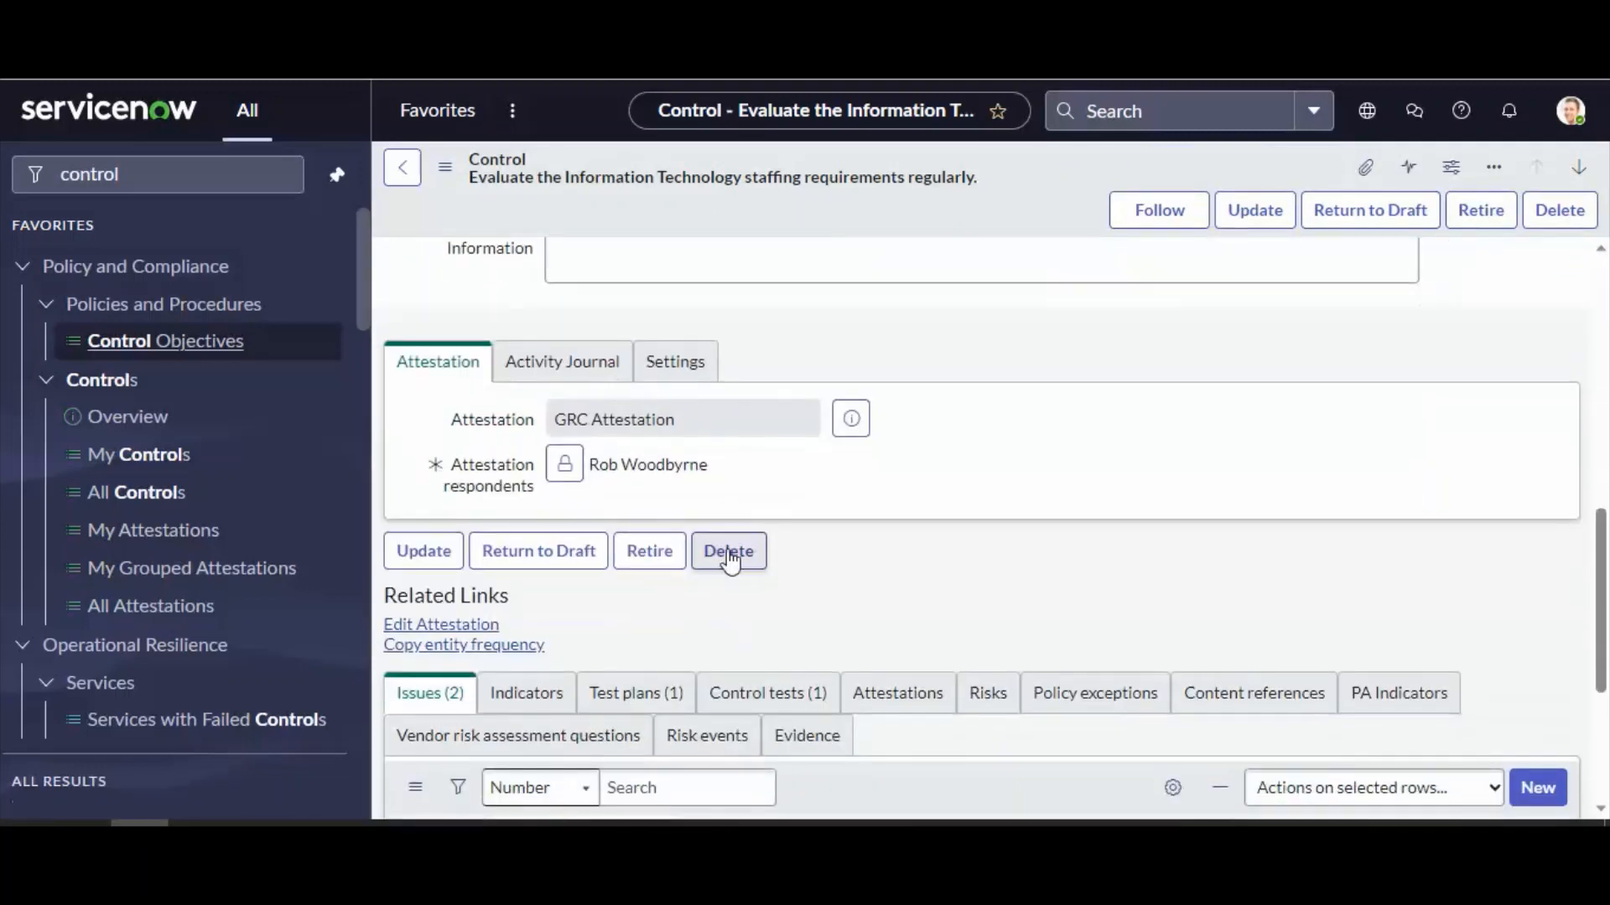
{"action": "left_click_drag", "start_coordinate": [722, 471], "coordinate": [595, 472]}
{"action": "key", "text": "ctrl+c"}
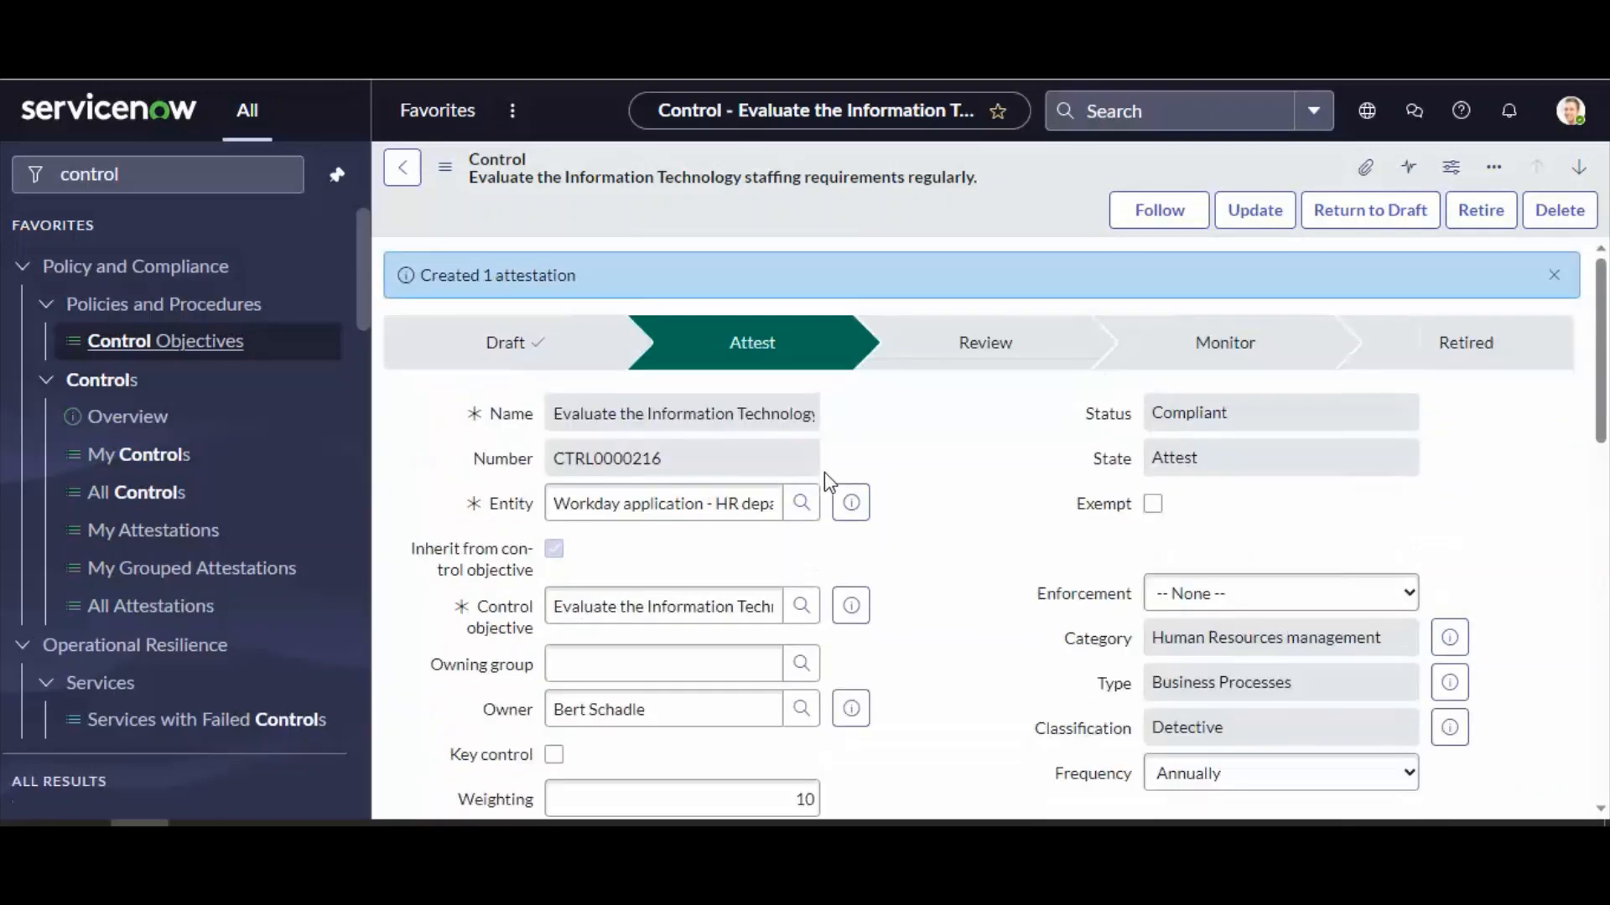
Step: Duplicate the control's browser tab and impersonate the attestation respondent in the duplicate, using the copied name
{"action": "right_click", "coordinate": [538, 17]}
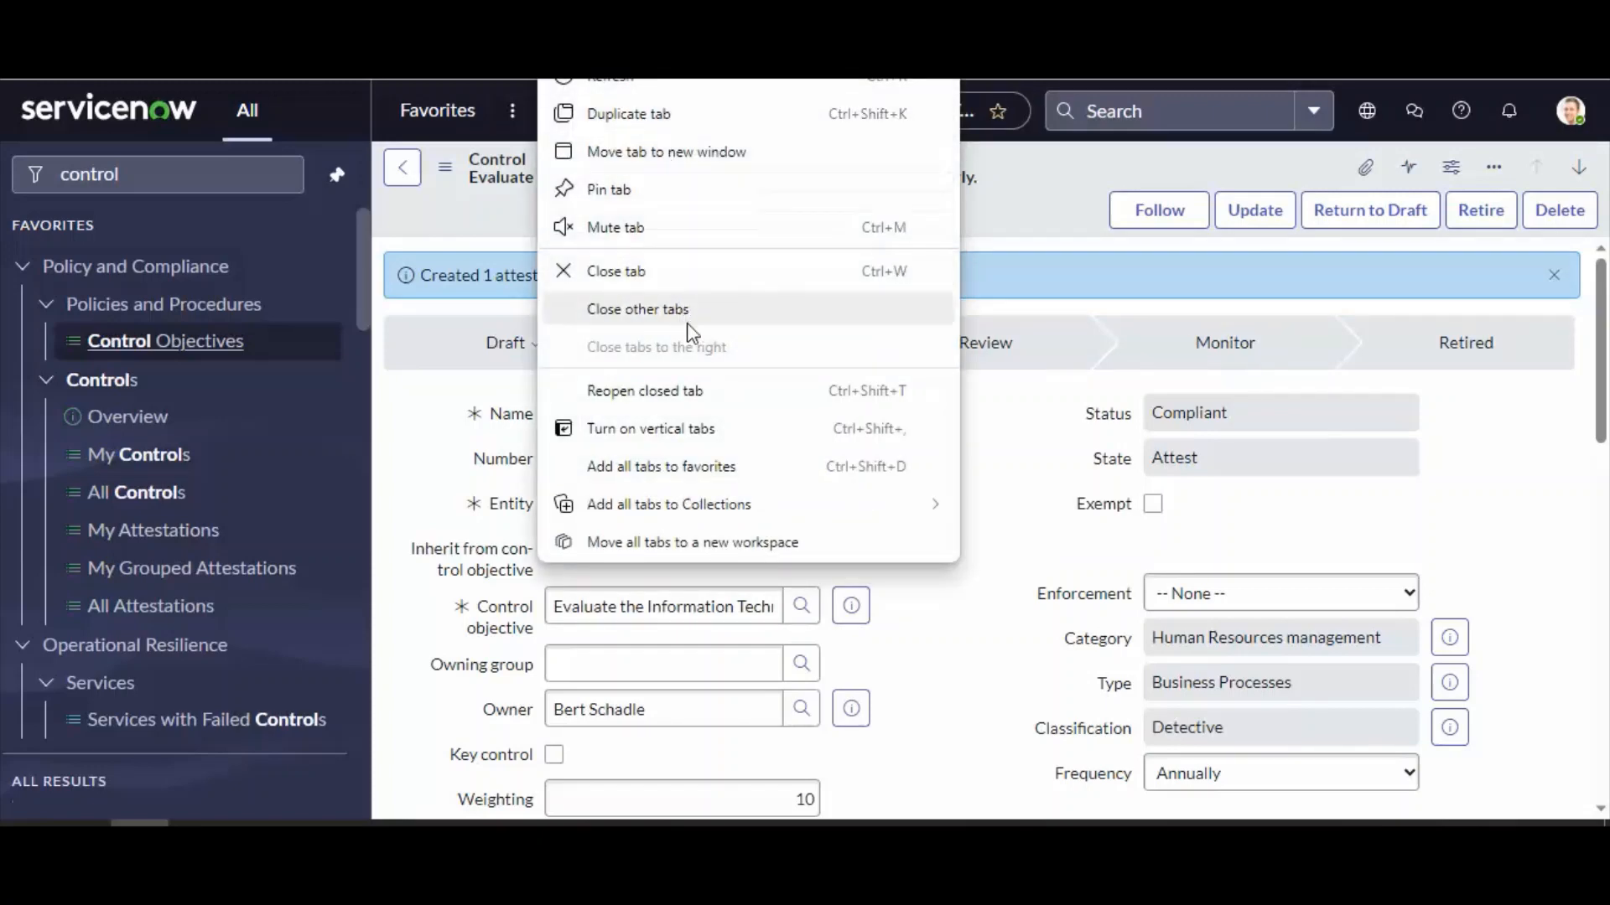
{"action": "left_click", "coordinate": [670, 116]}
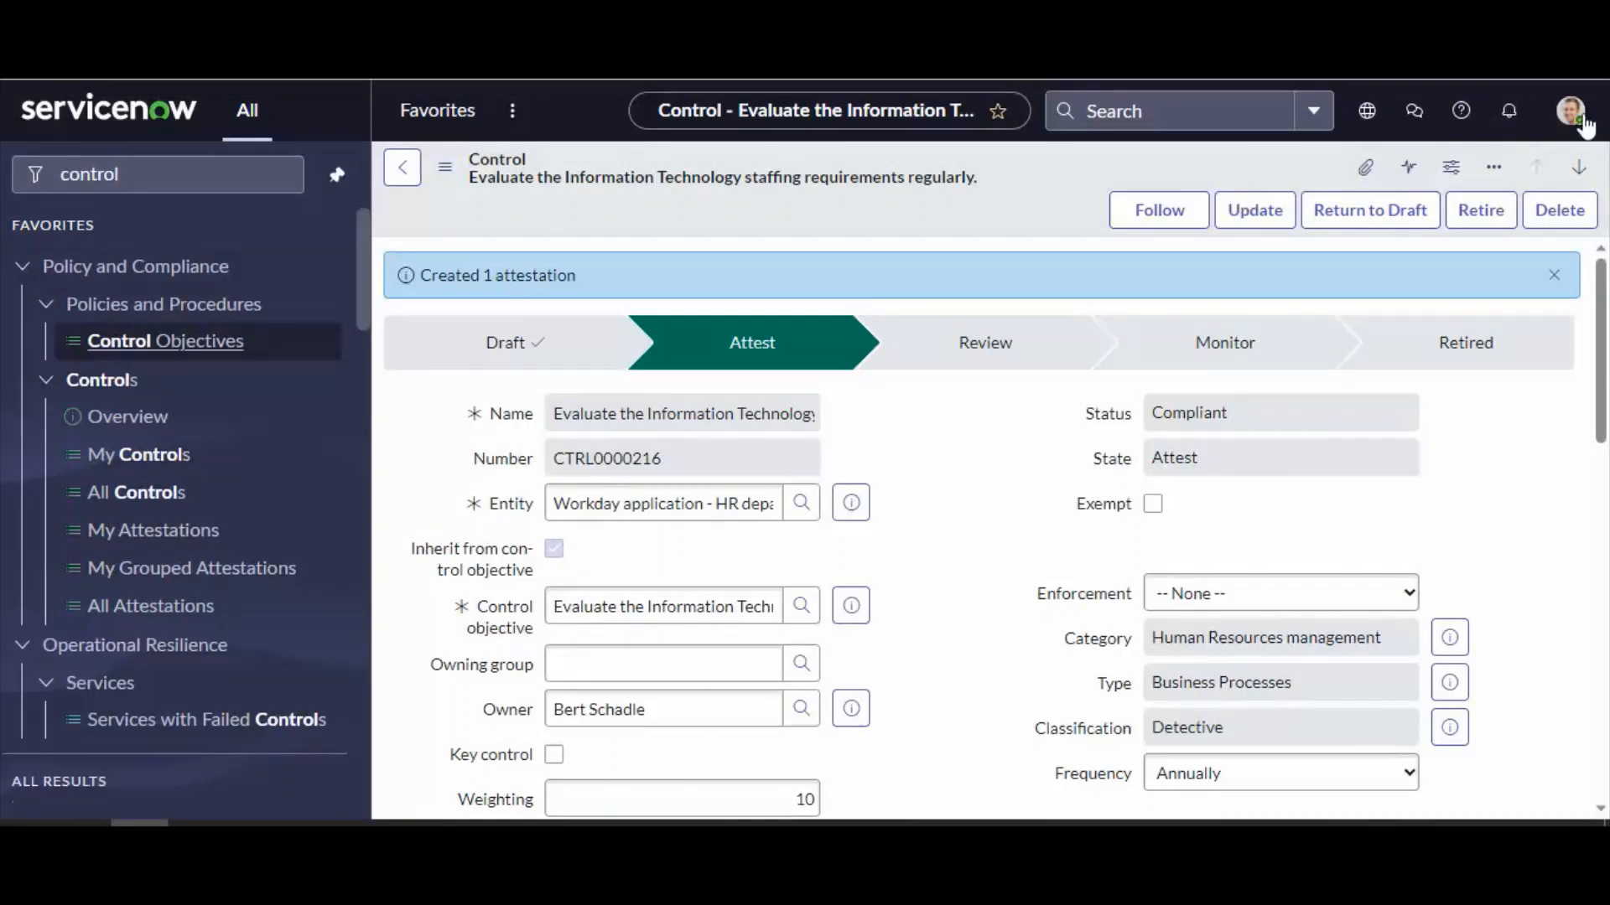
{"action": "left_click", "coordinate": [1576, 115]}
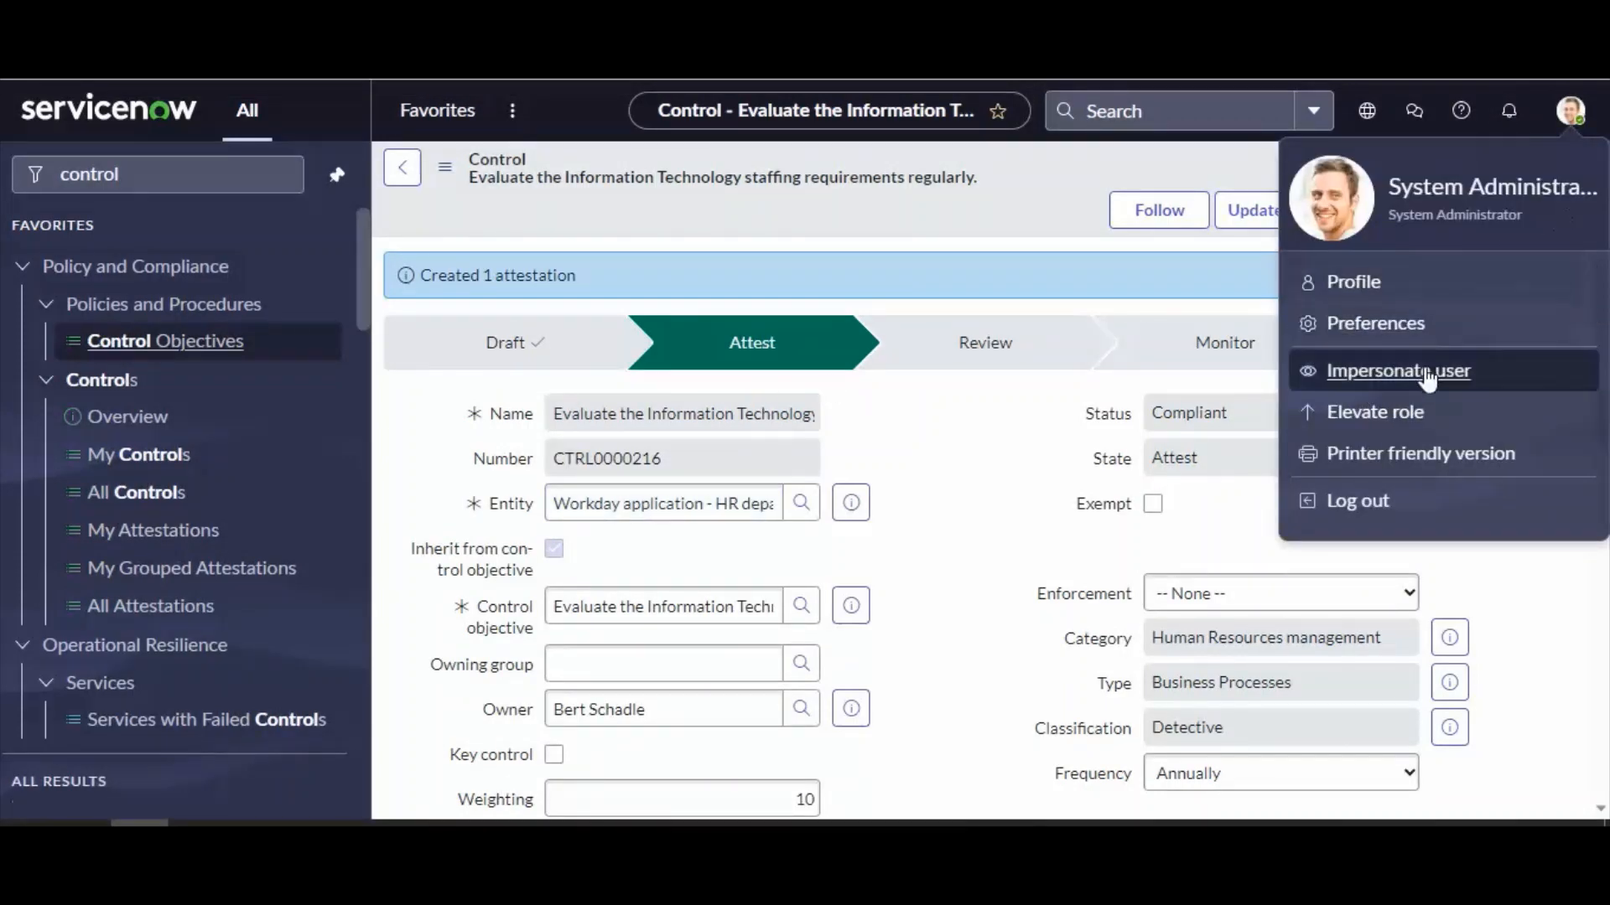
{"action": "left_click", "coordinate": [1400, 368]}
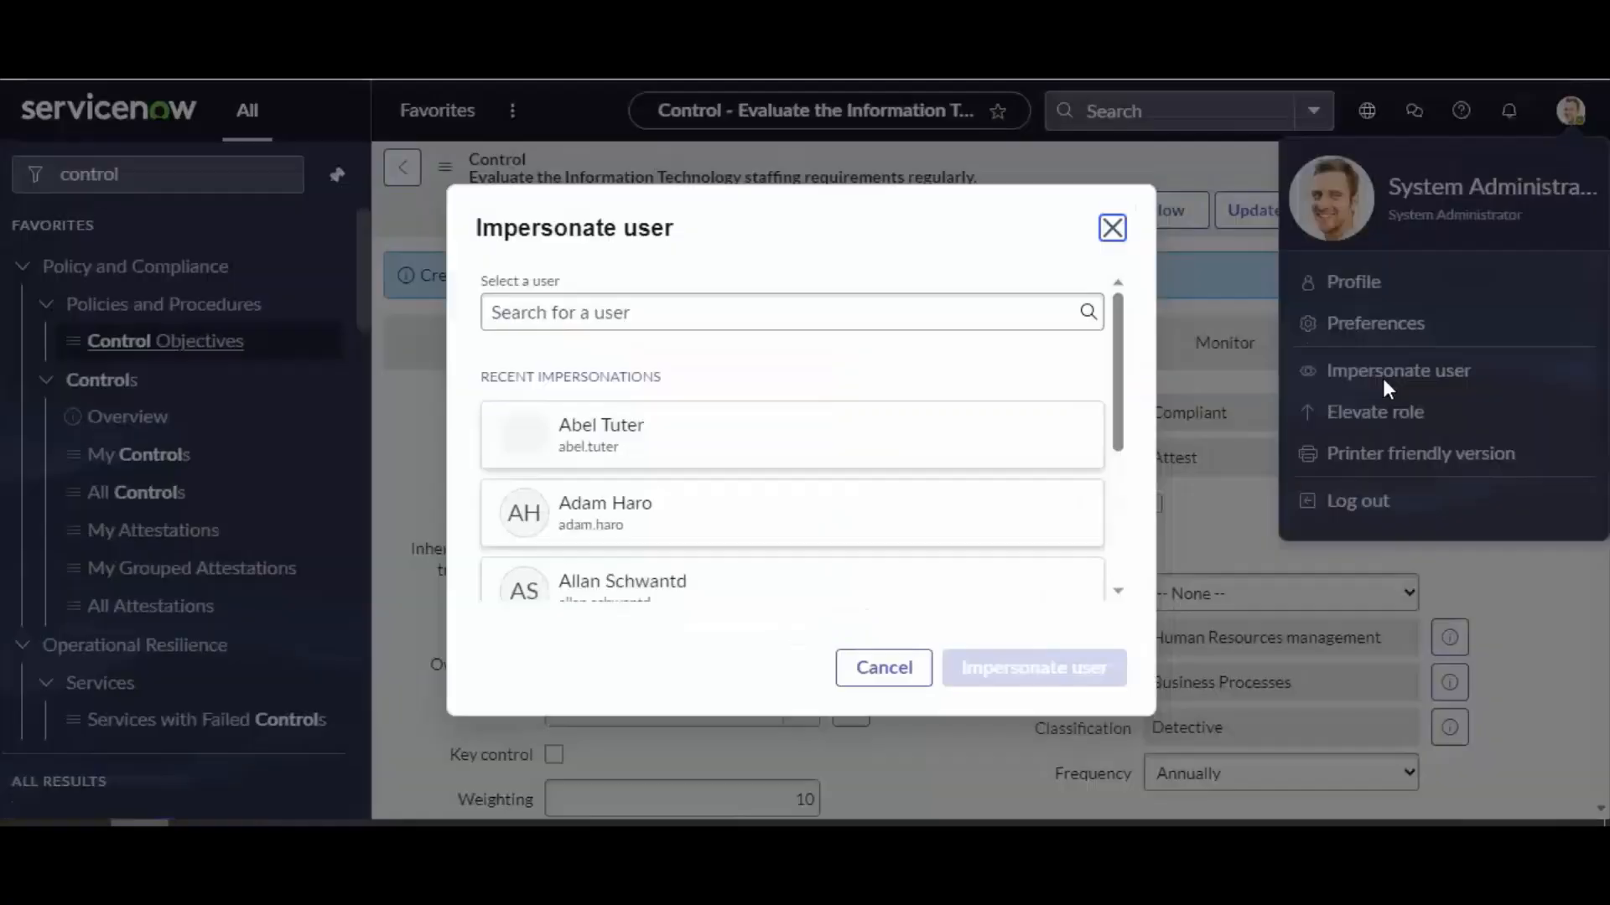
{"action": "left_click", "coordinate": [556, 323]}
{"action": "key", "text": "ctrl+v"}
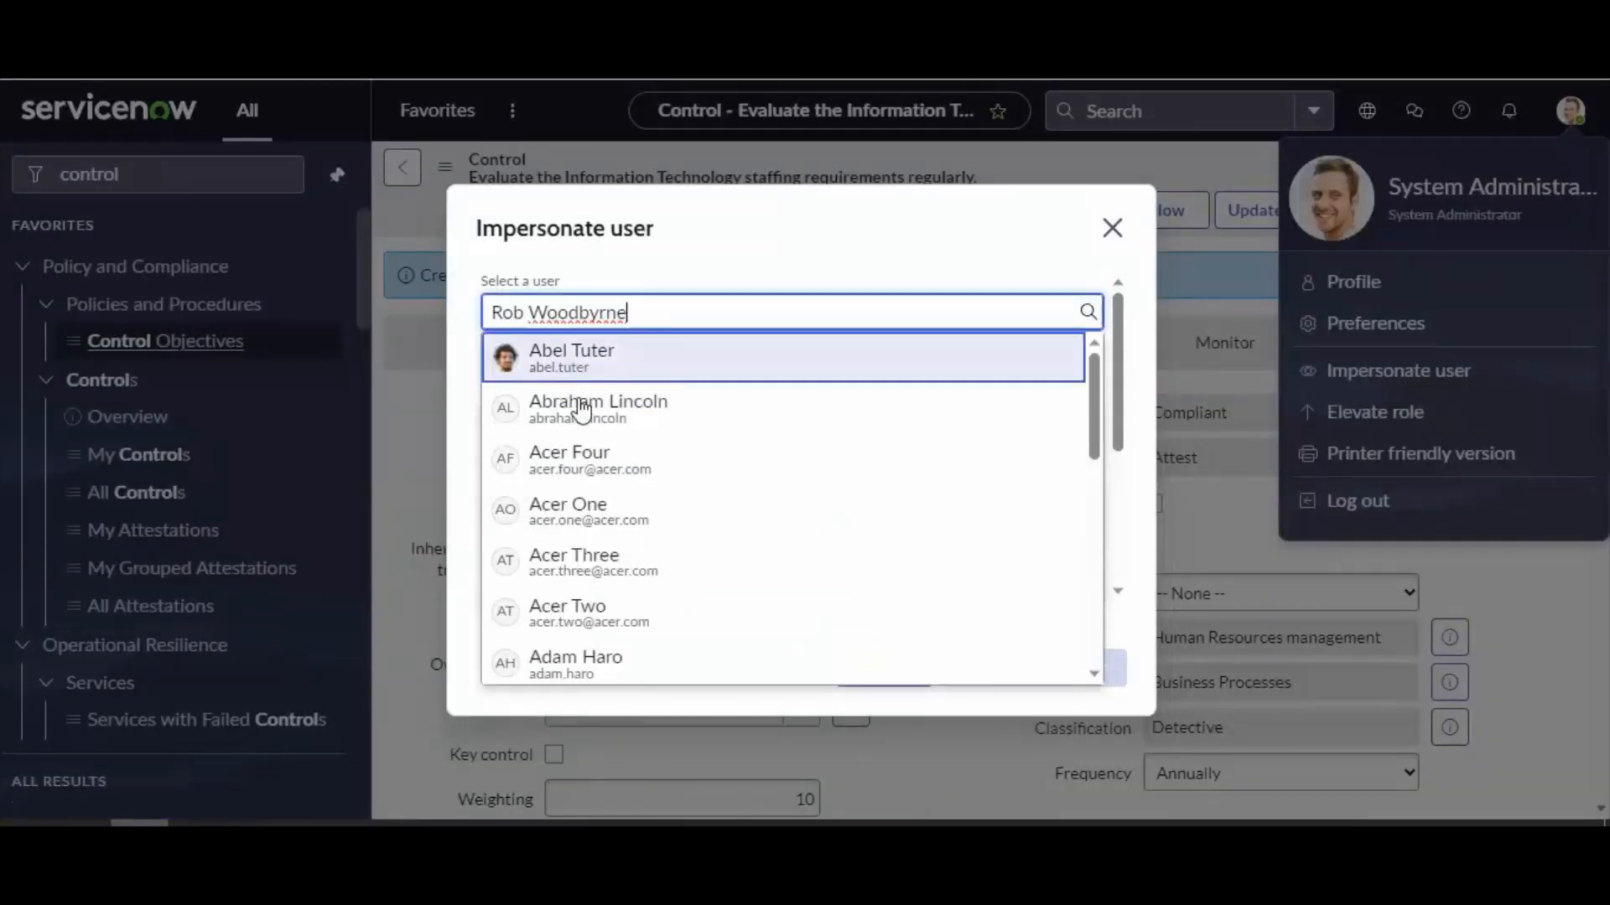
{"action": "left_click", "coordinate": [620, 388]}
{"action": "left_click", "coordinate": [1011, 680]}
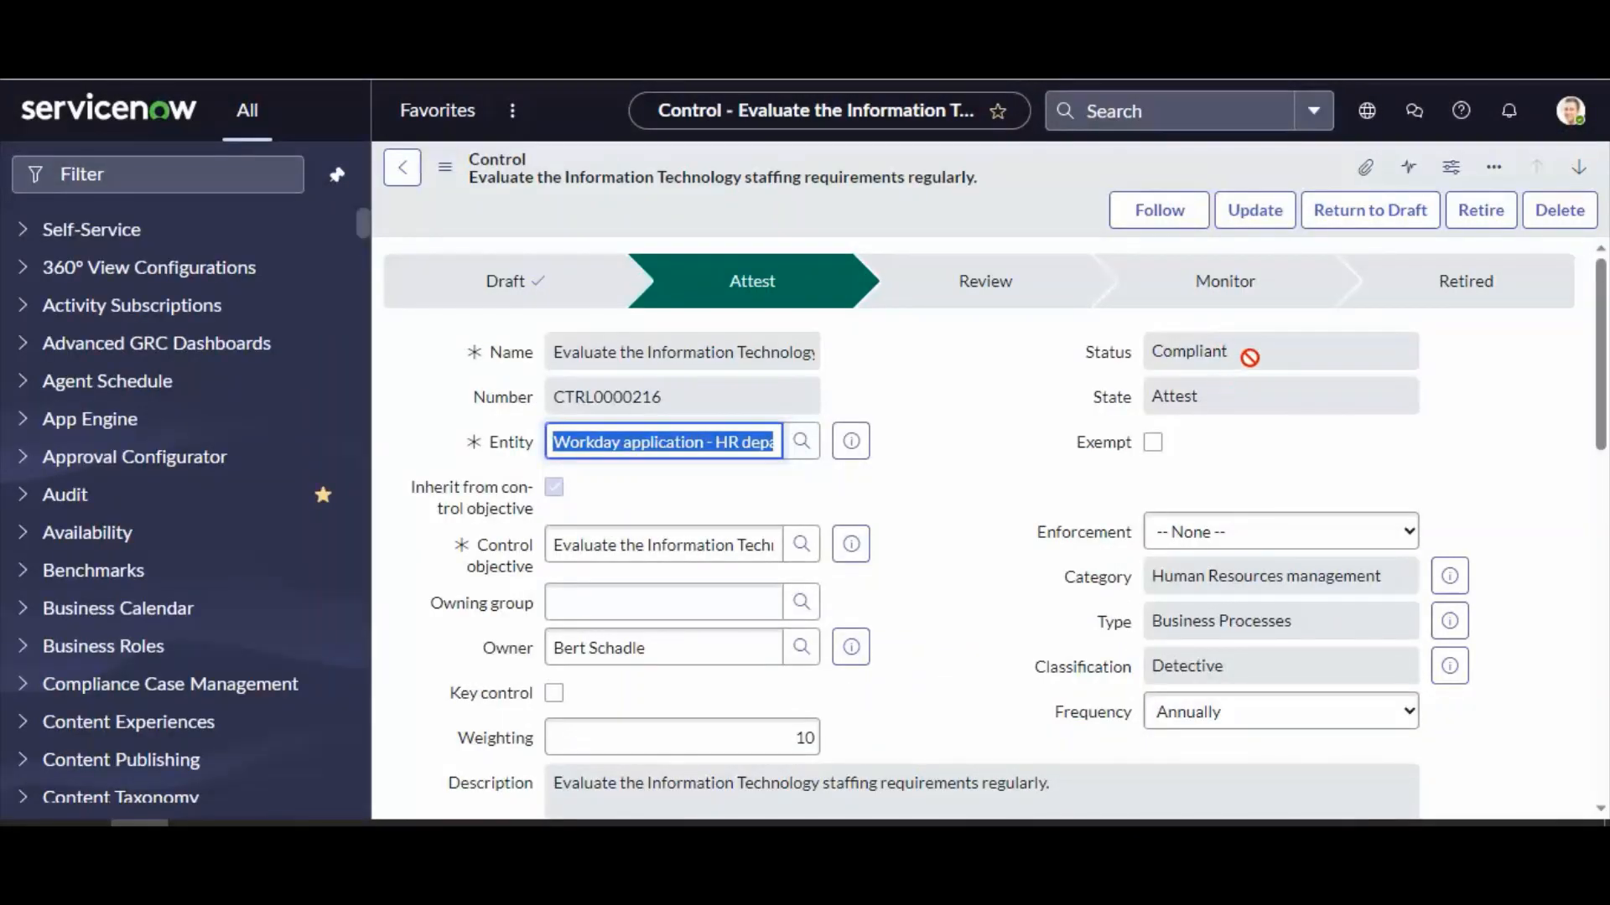
Step: Check the control's compliance status and its related issues before the attestation is answered
{"action": "left_click", "coordinate": [1248, 359]}
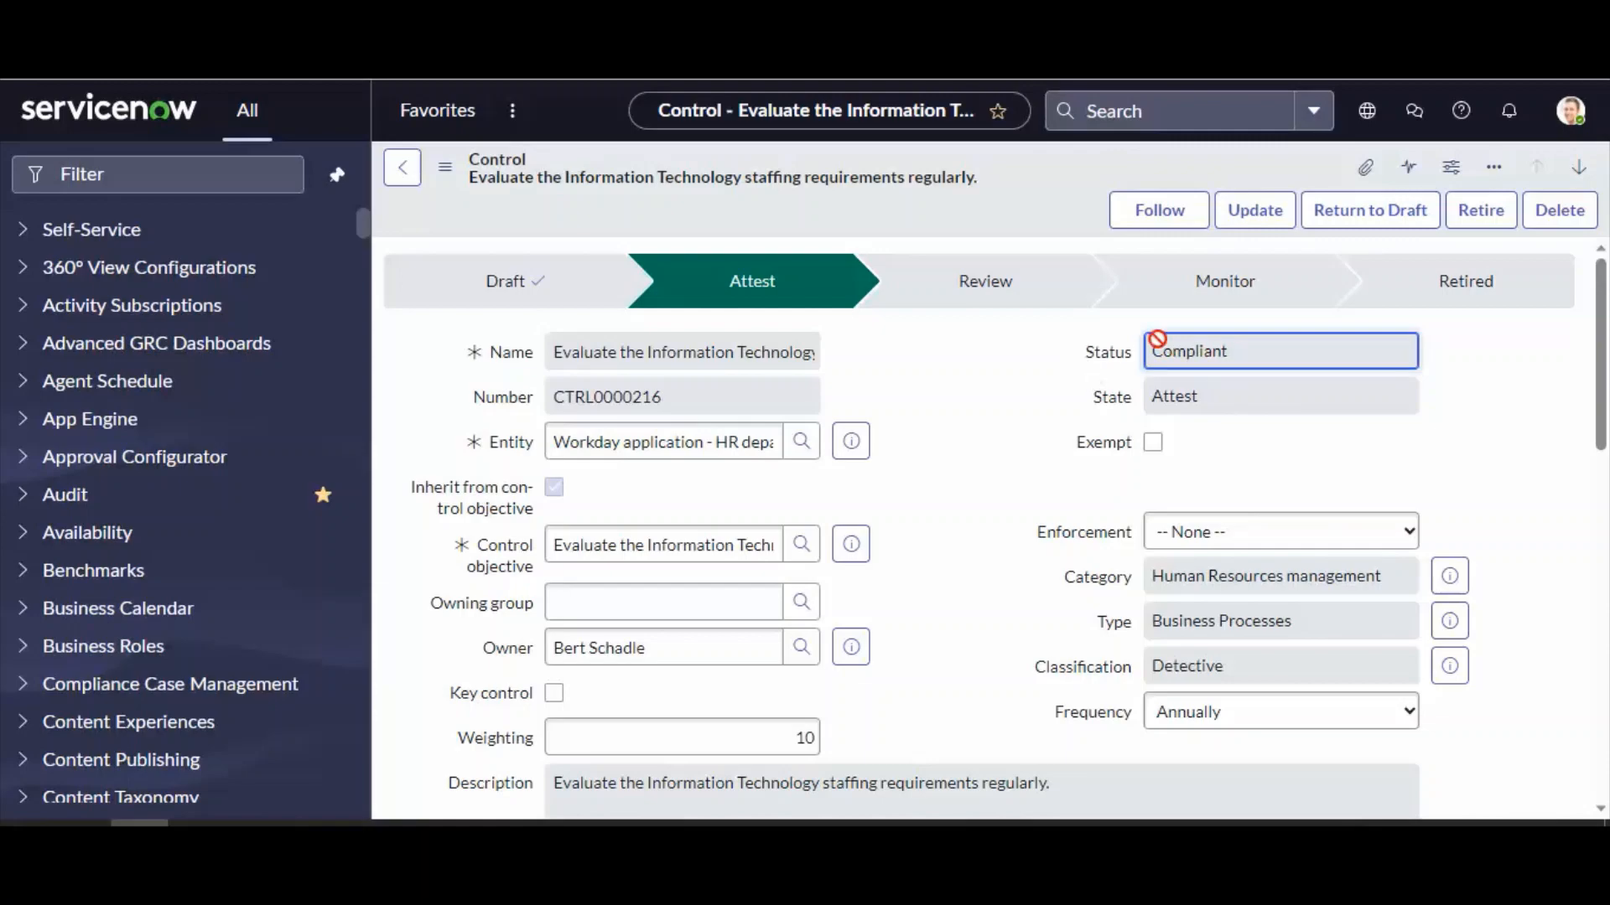
{"action": "scroll", "coordinate": [998, 473], "scroll_direction": "down", "scroll_amount": 10}
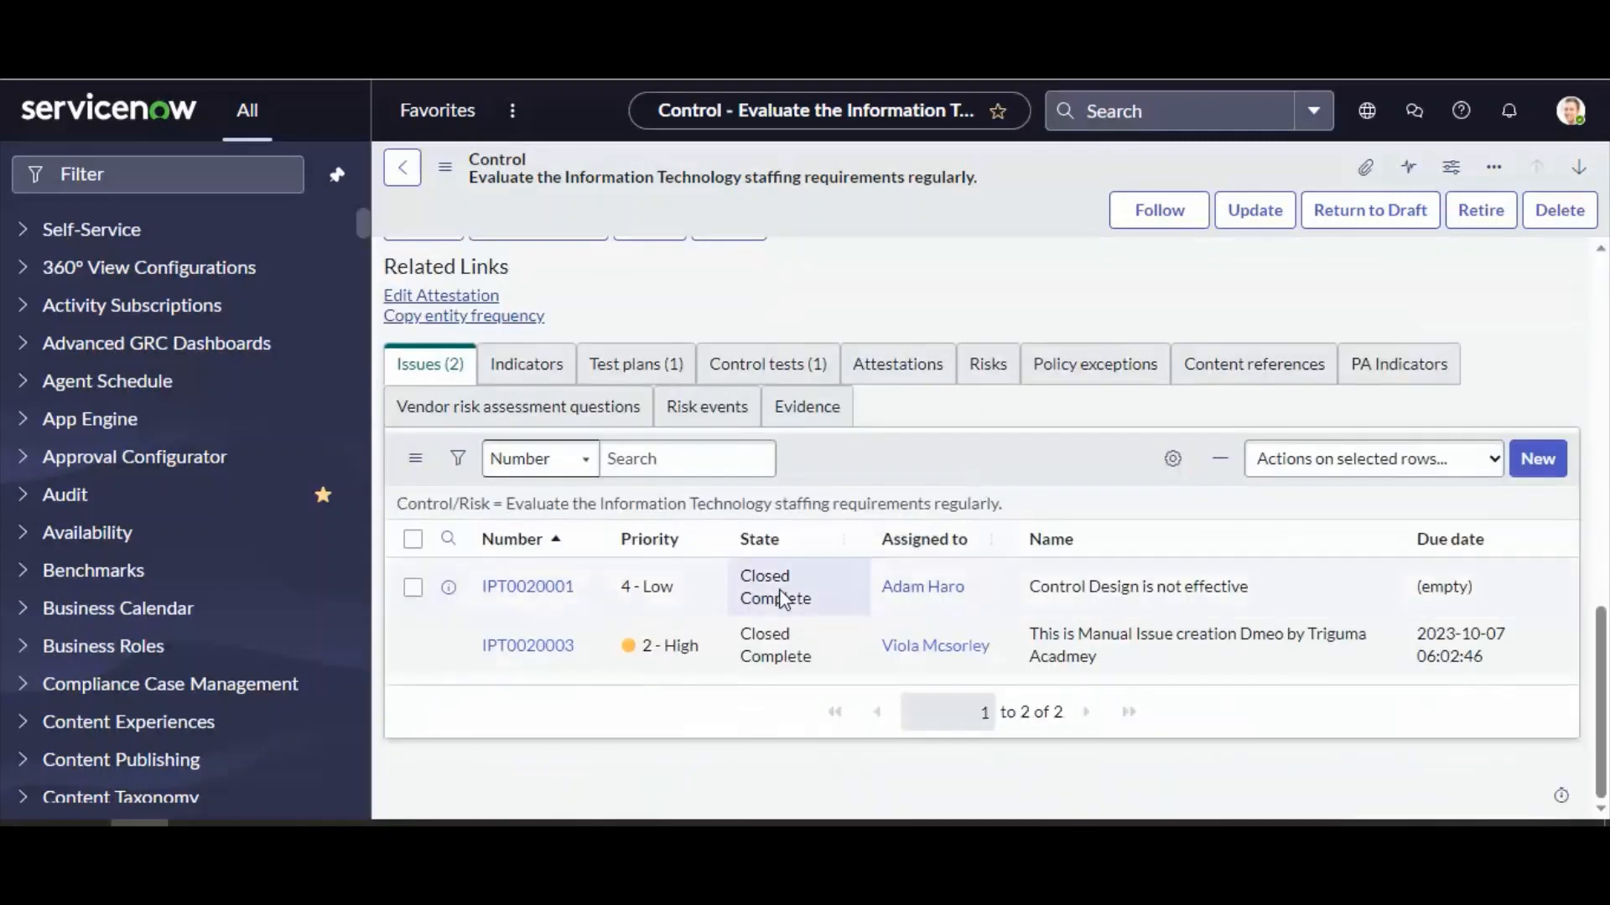
{"action": "scroll", "coordinate": [784, 635], "scroll_direction": "up", "scroll_amount": 10}
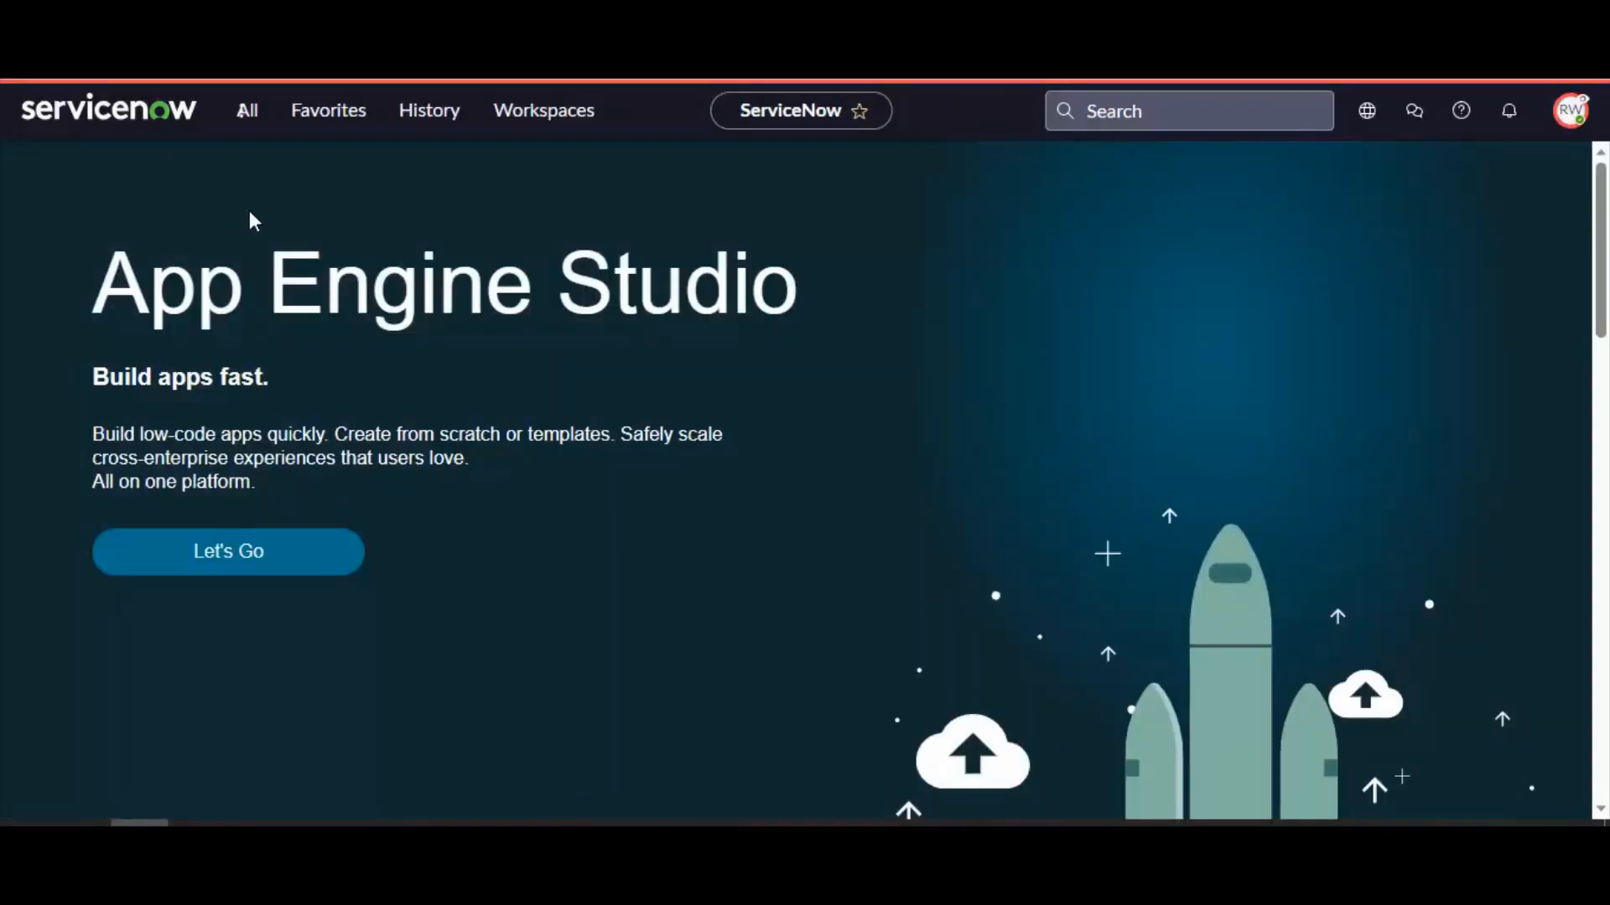
Step: Open the control's GRC Attestation instance from My Attestations as the impersonated respondent and review its assessment questions
{"action": "left_click", "coordinate": [248, 117]}
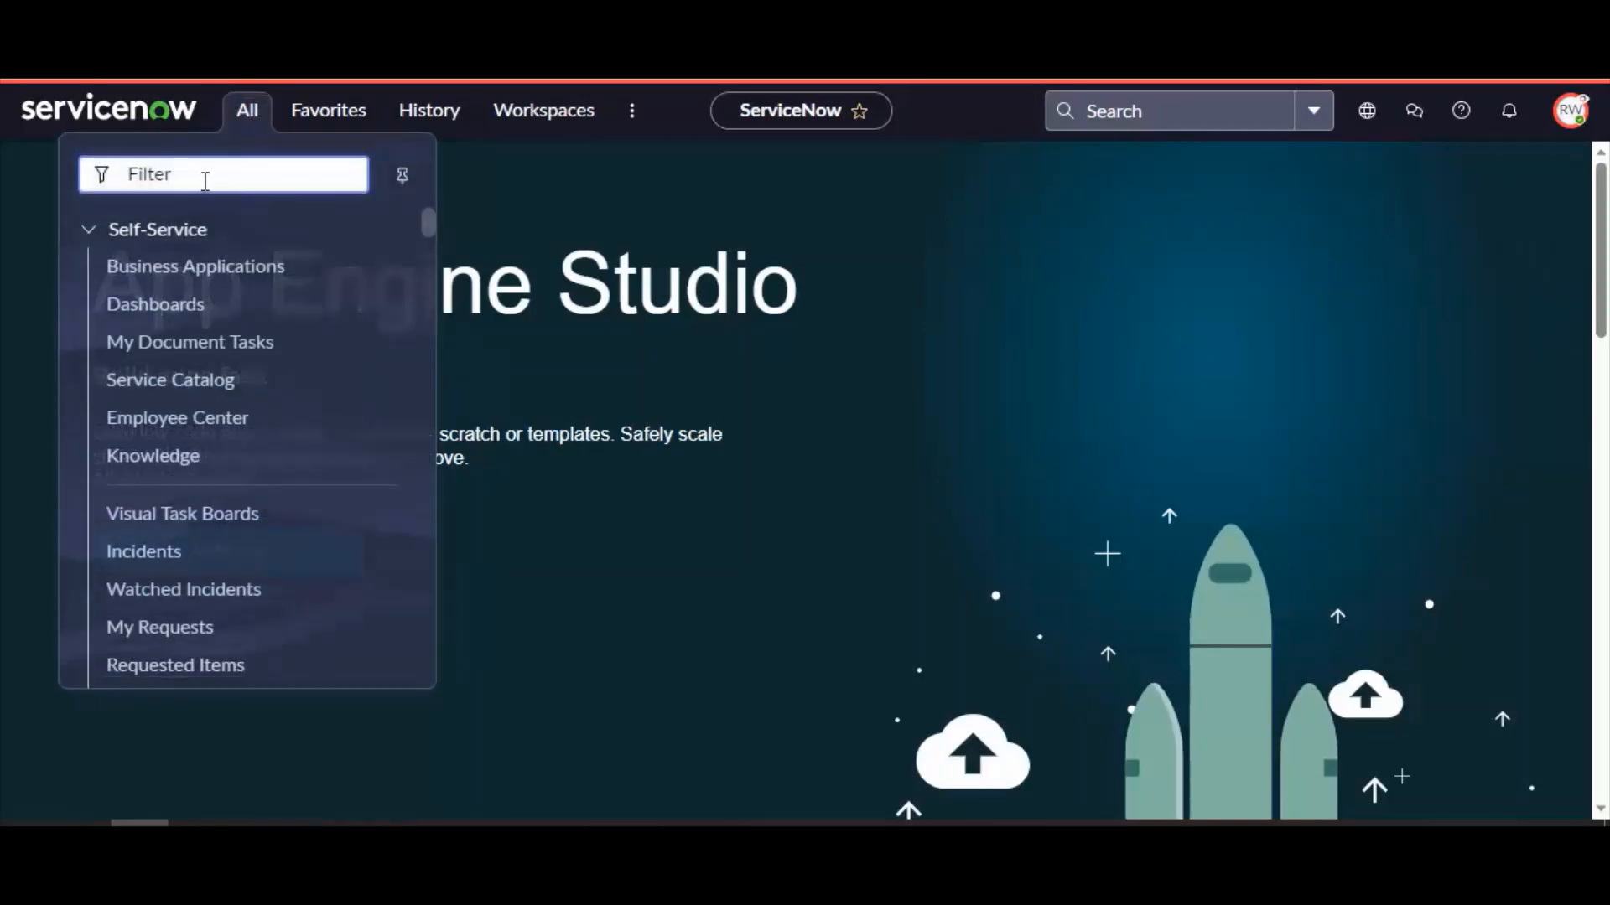
{"action": "type", "text": "My At"}
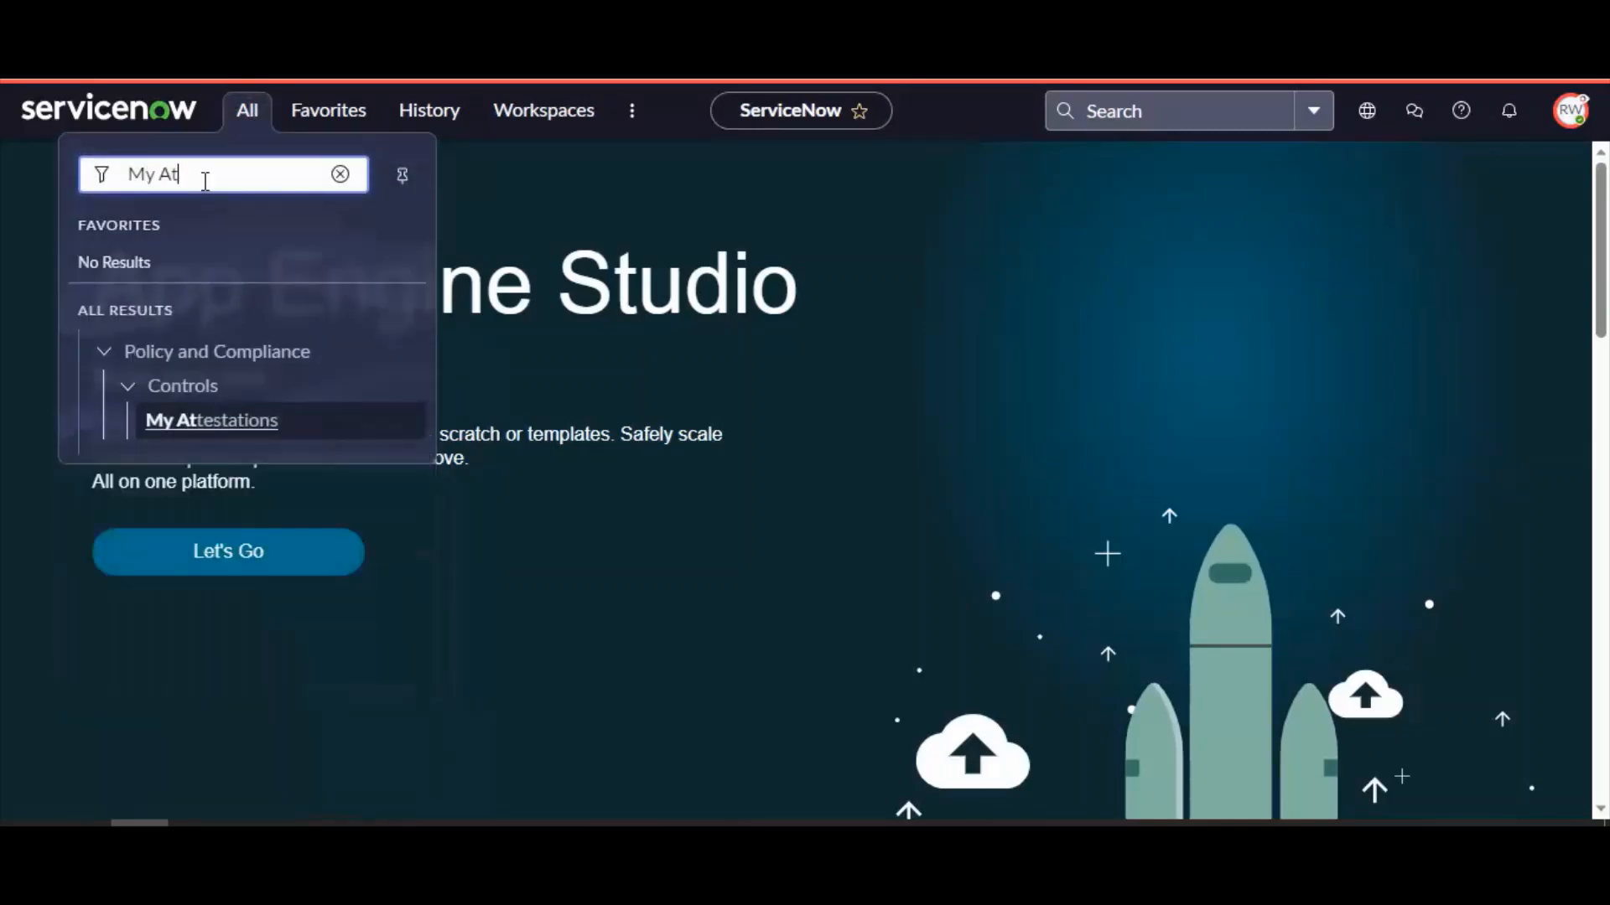
{"action": "left_click", "coordinate": [241, 422]}
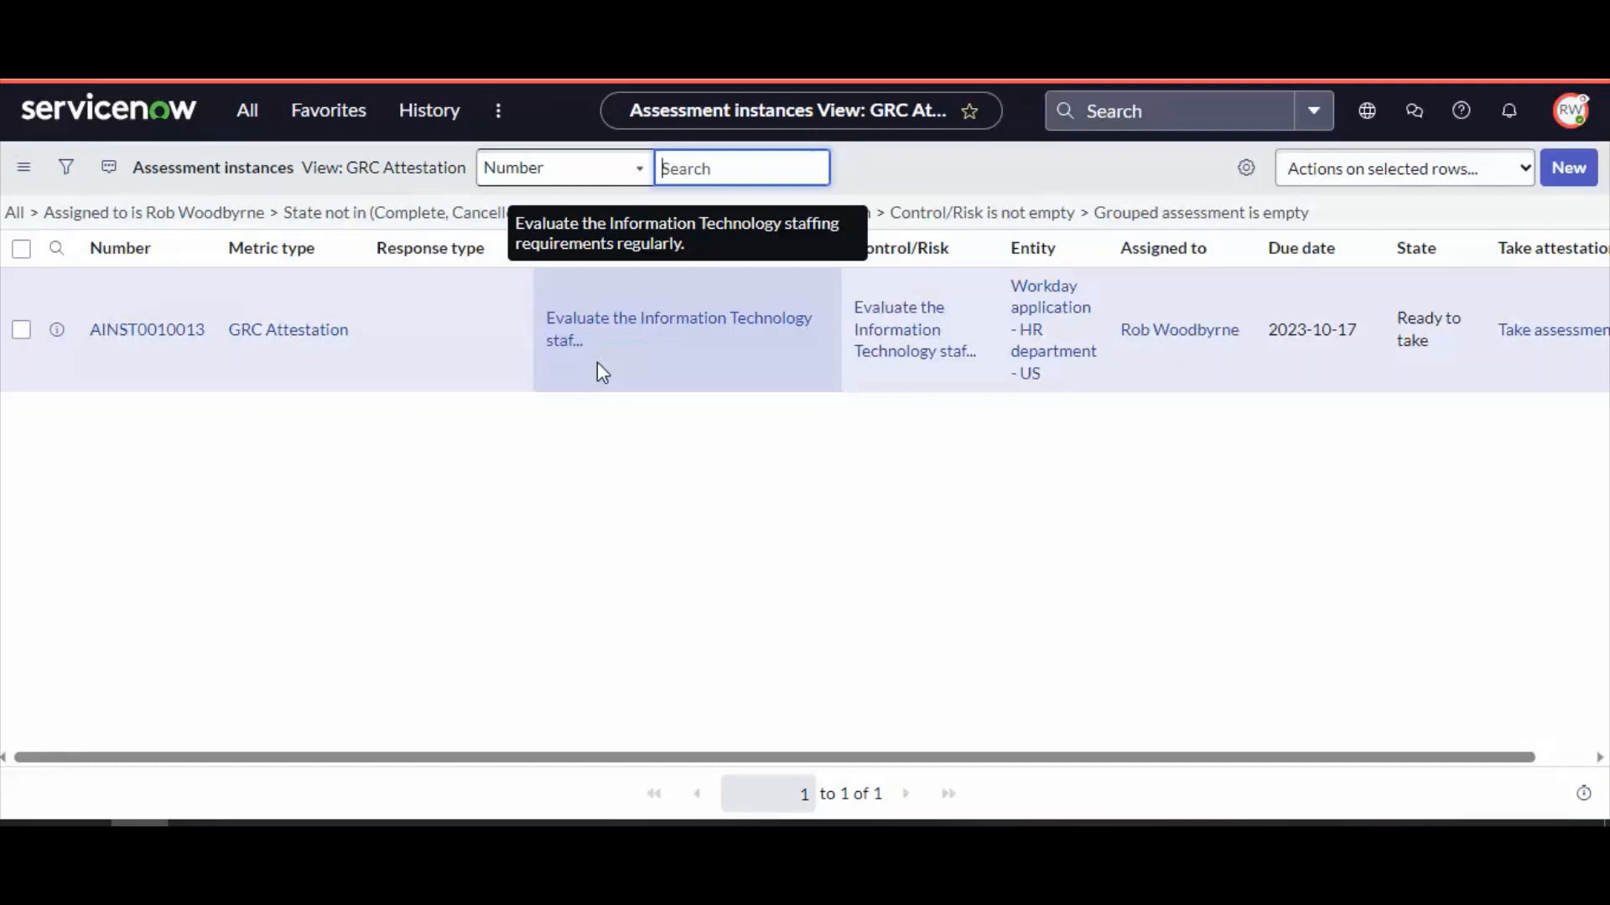
{"action": "left_click", "coordinate": [163, 334]}
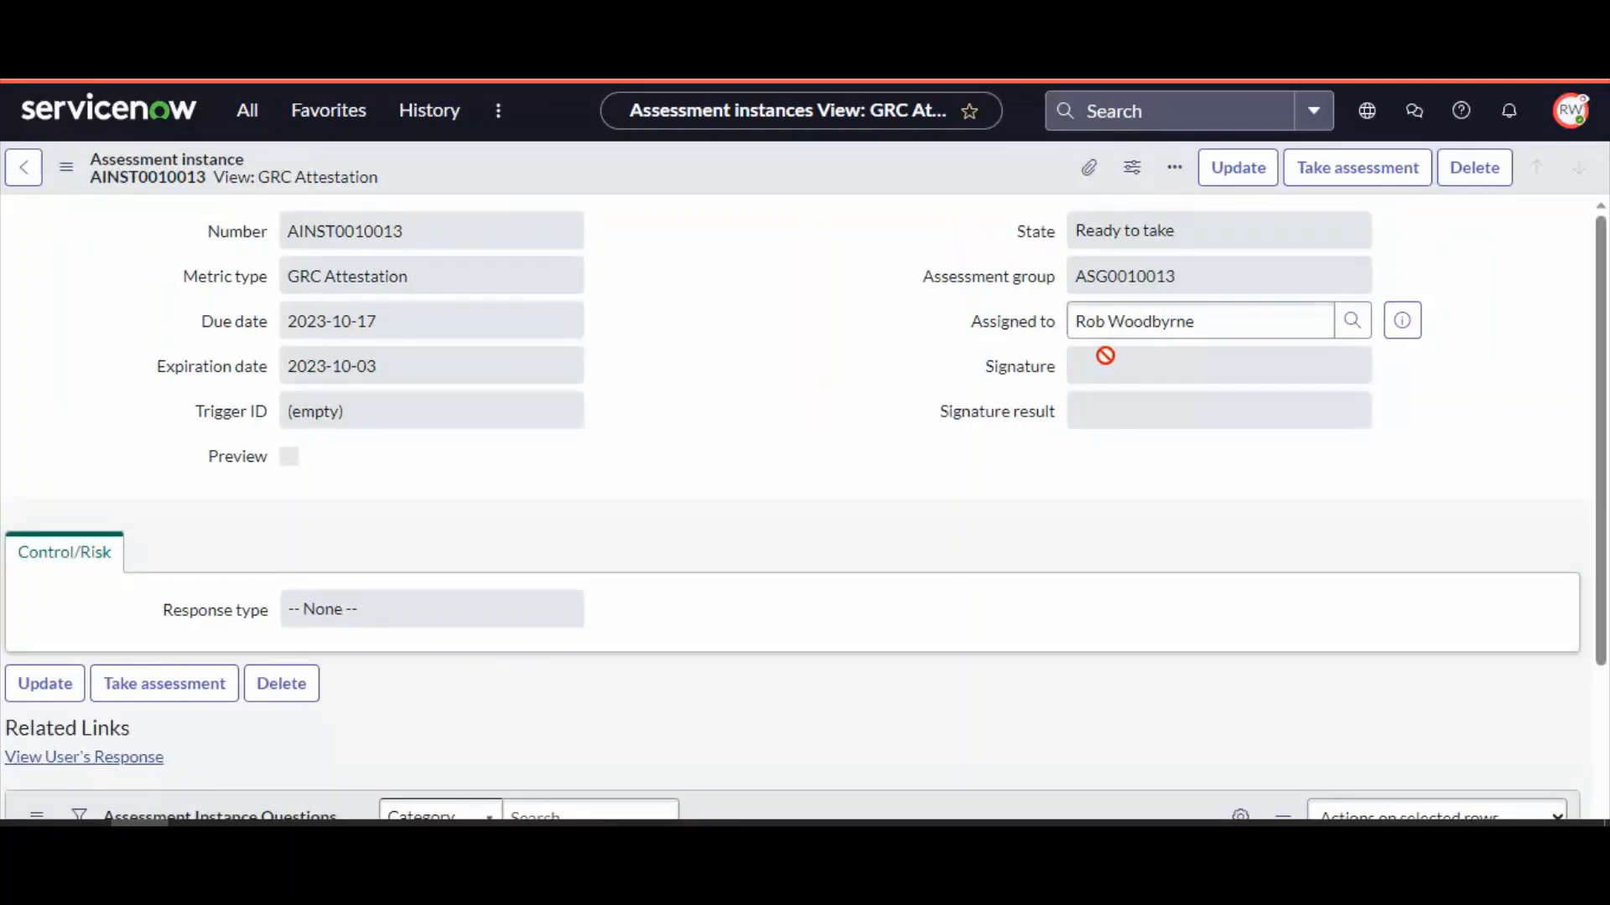
{"action": "scroll", "coordinate": [603, 570], "scroll_direction": "down", "scroll_amount": 3}
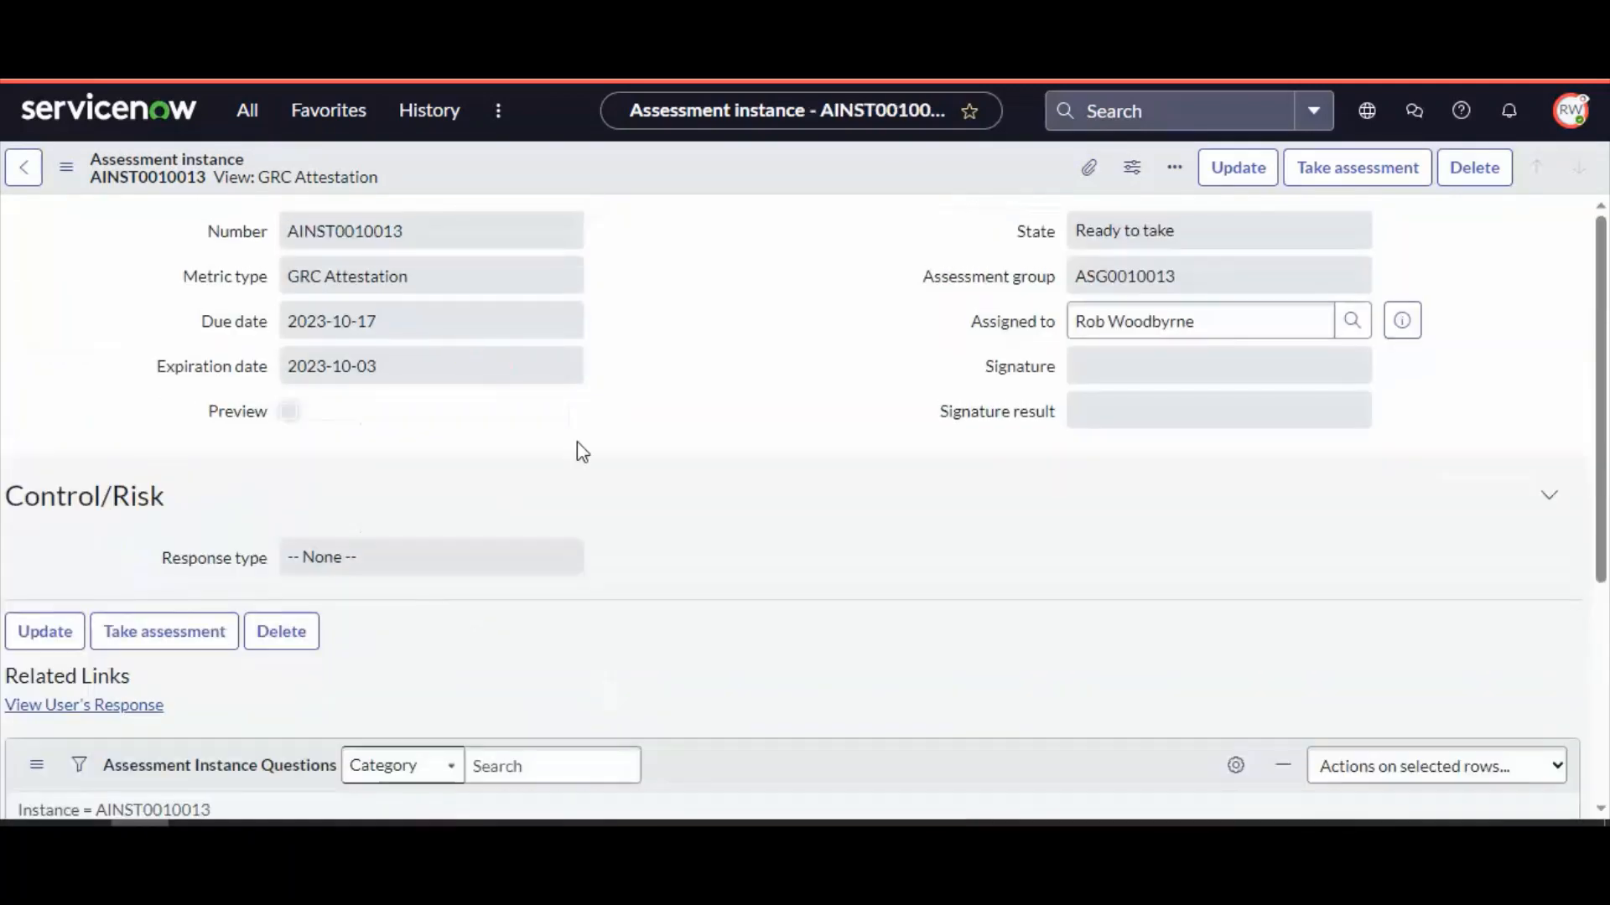
{"action": "scroll", "coordinate": [586, 470], "scroll_direction": "down", "scroll_amount": 4}
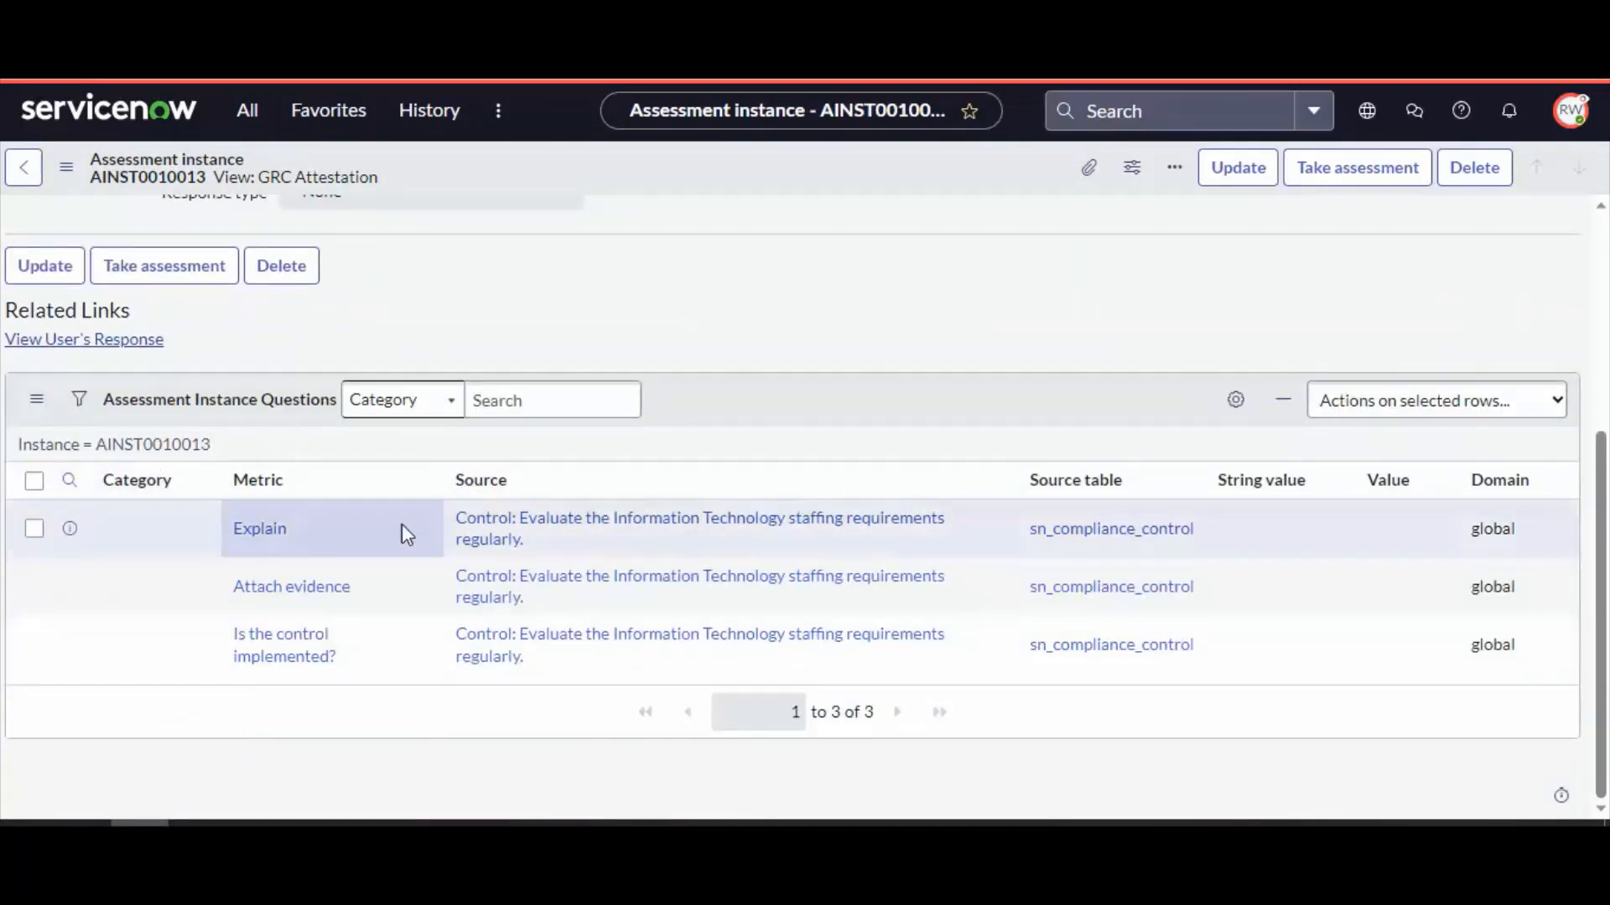
{"action": "left_click_drag", "start_coordinate": [315, 431], "coordinate": [111, 413]}
{"action": "left_click", "coordinate": [715, 448]}
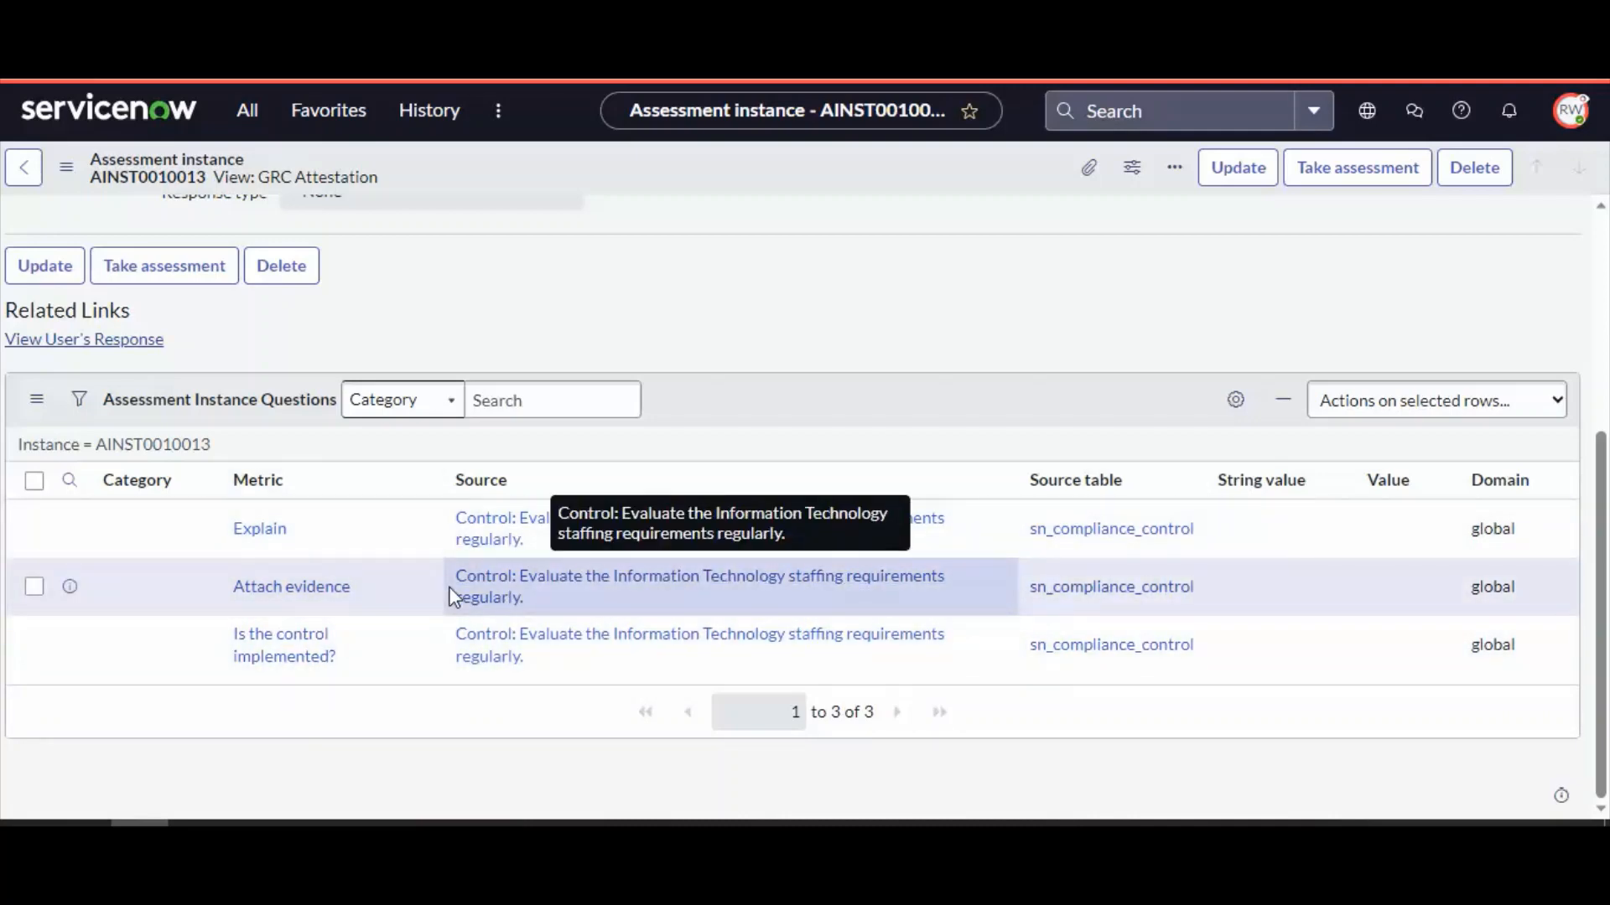
{"action": "scroll", "coordinate": [453, 597], "scroll_direction": "up", "scroll_amount": 4}
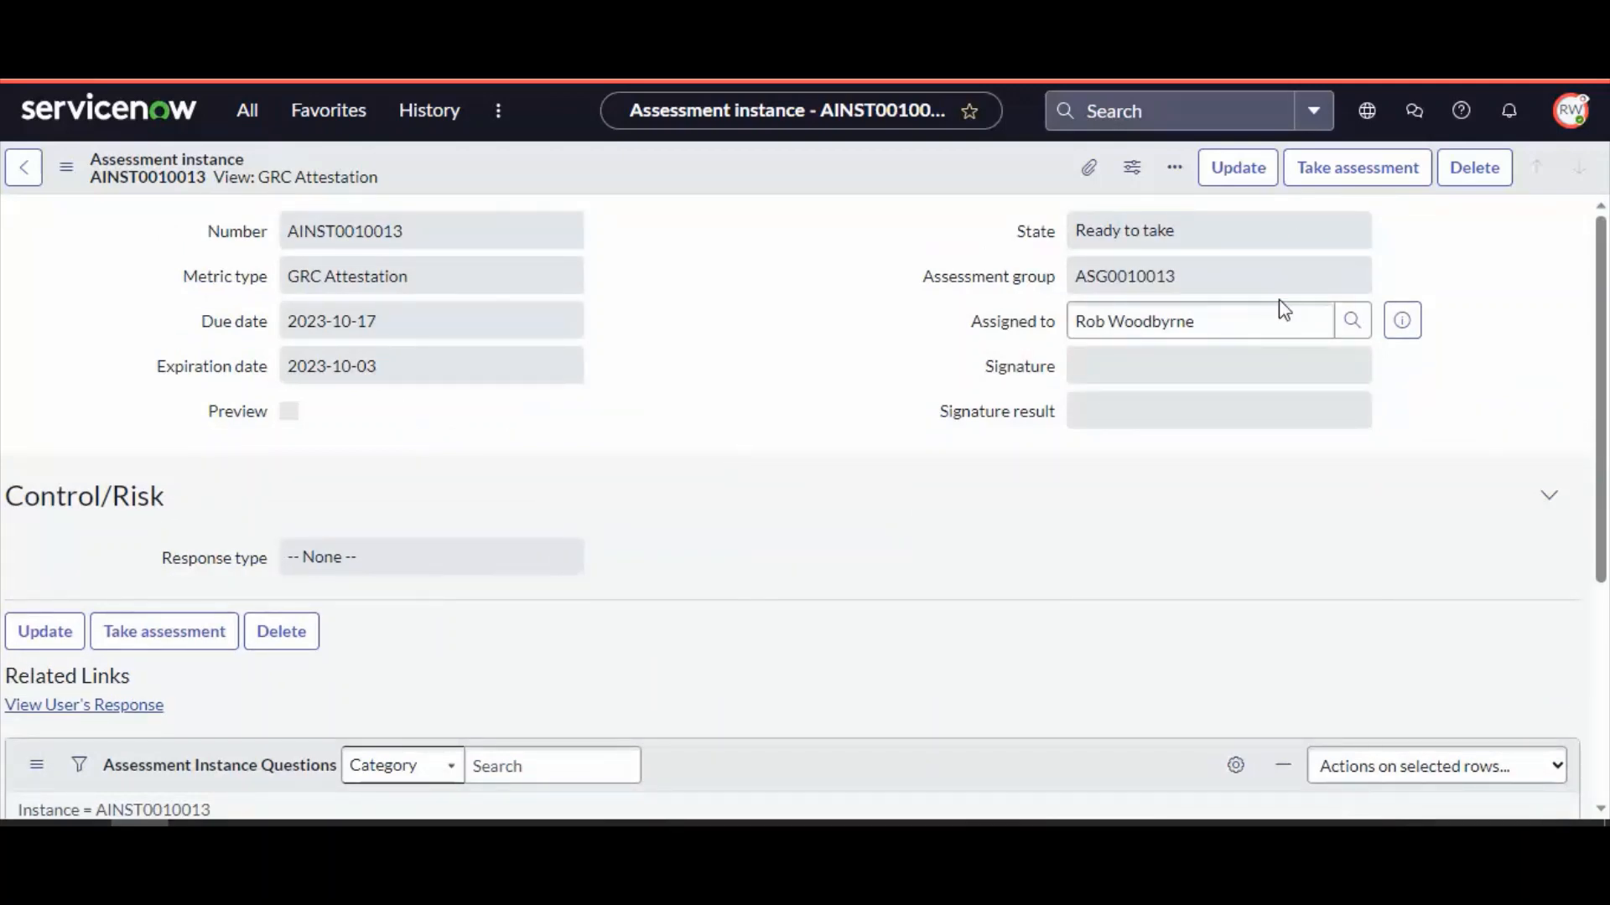
Step: Take the attestation, answering No to "Is the control implemented?" with the explanation "OK", submit it, and check the instance's state
{"action": "left_click", "coordinate": [1351, 188]}
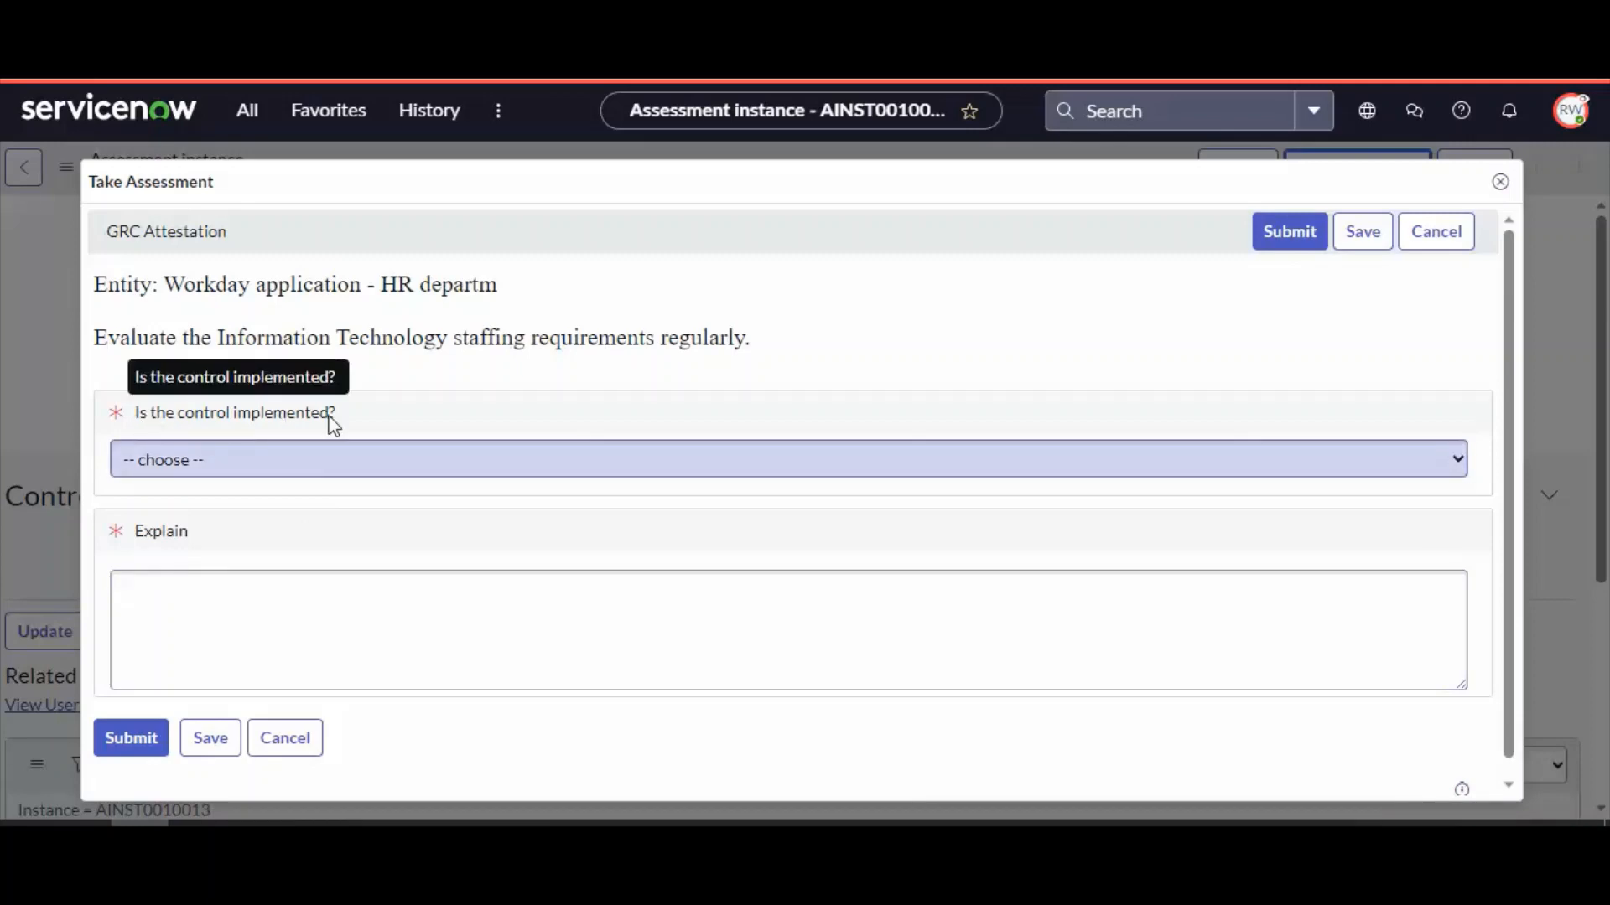
{"action": "left_click", "coordinate": [180, 477]}
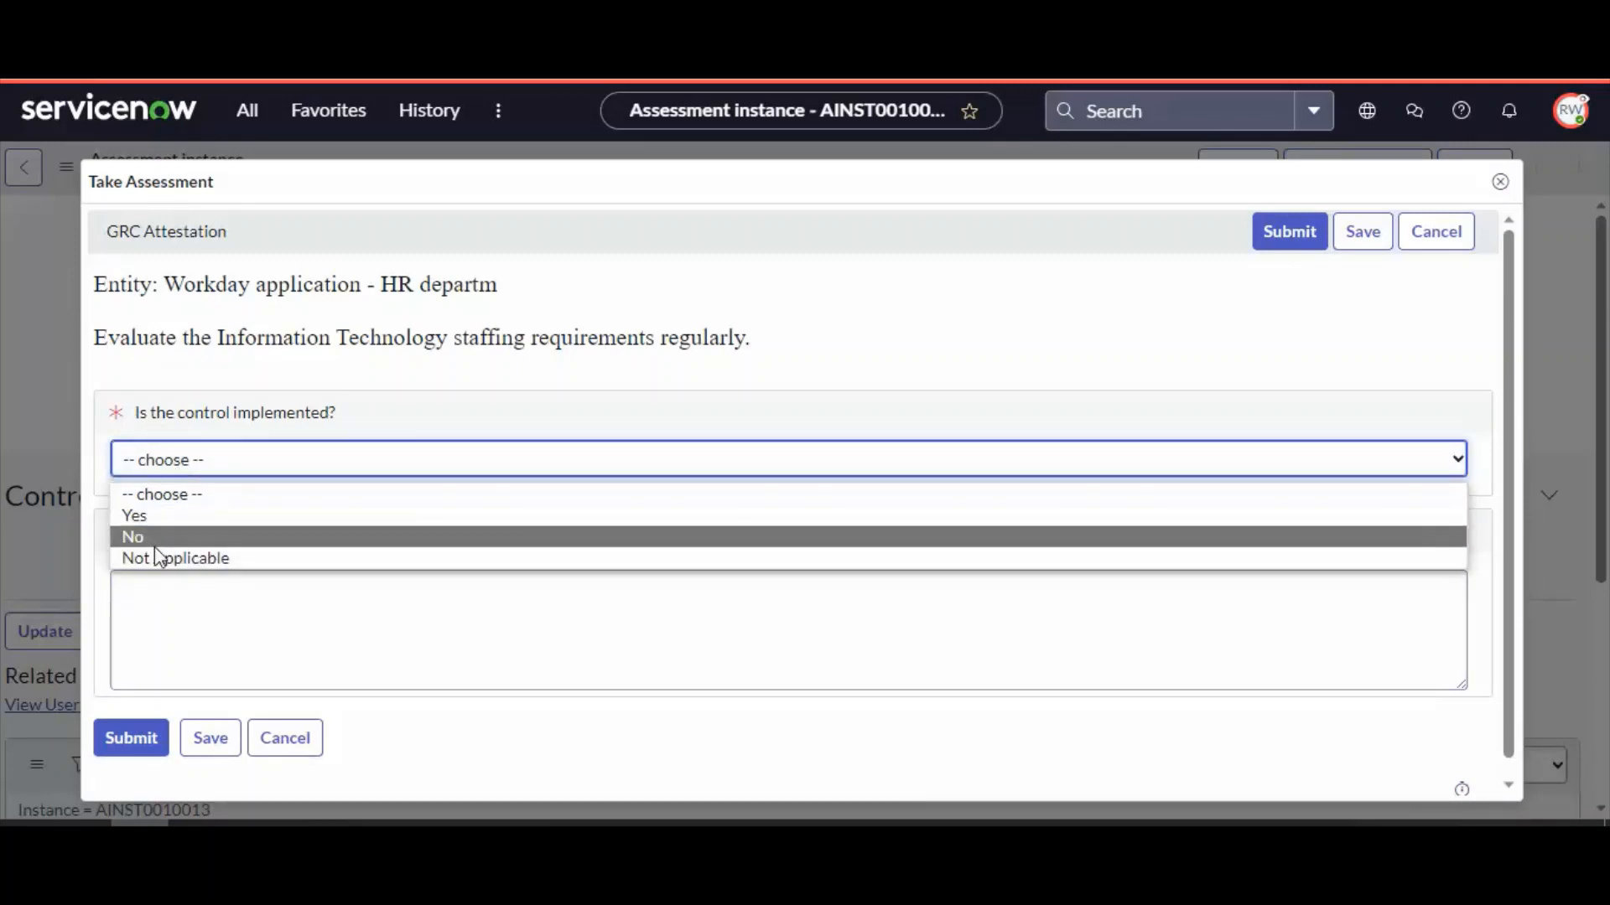
{"action": "left_click", "coordinate": [155, 543]}
{"action": "left_click", "coordinate": [191, 622]}
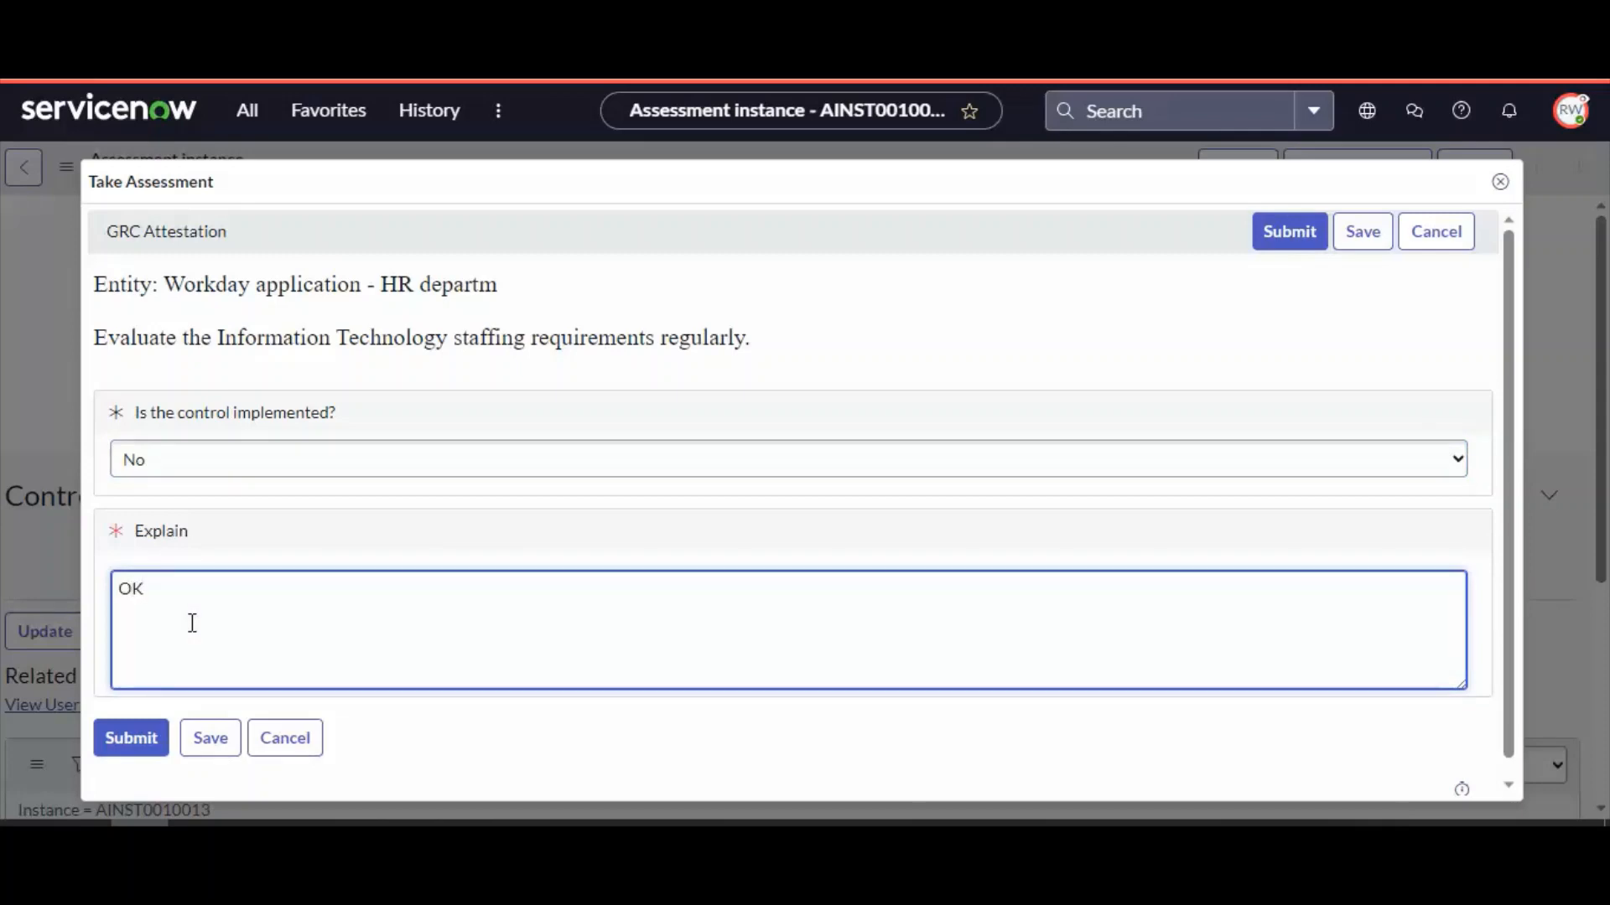
{"action": "type", "text": "OK"}
{"action": "left_click_drag", "start_coordinate": [340, 413], "coordinate": [138, 417]}
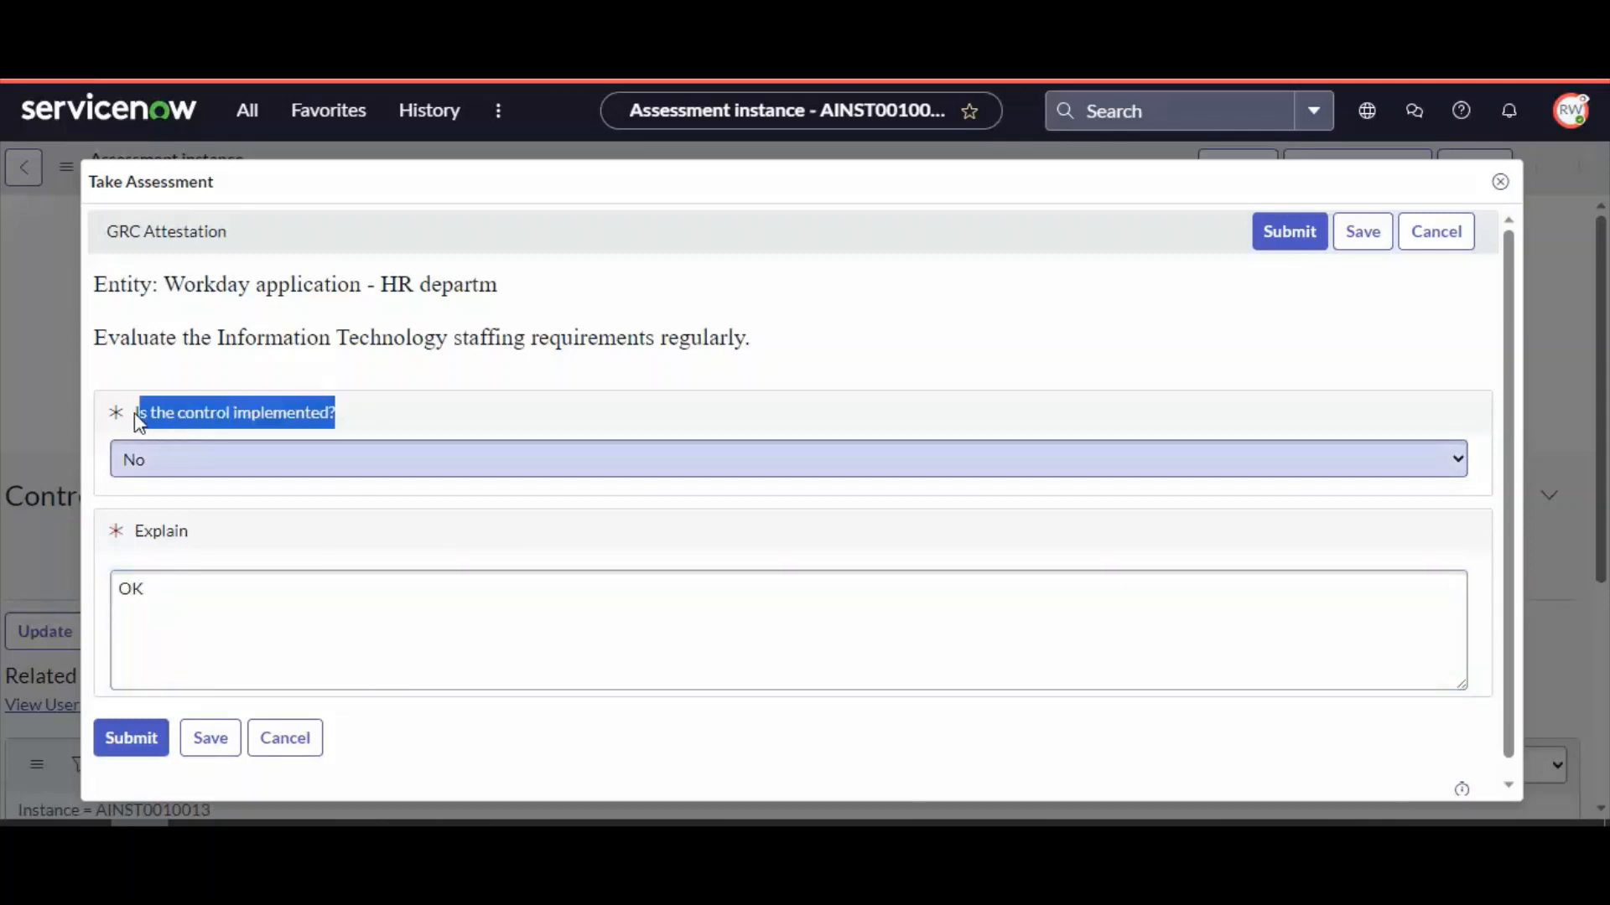
{"action": "left_click", "coordinate": [229, 421]}
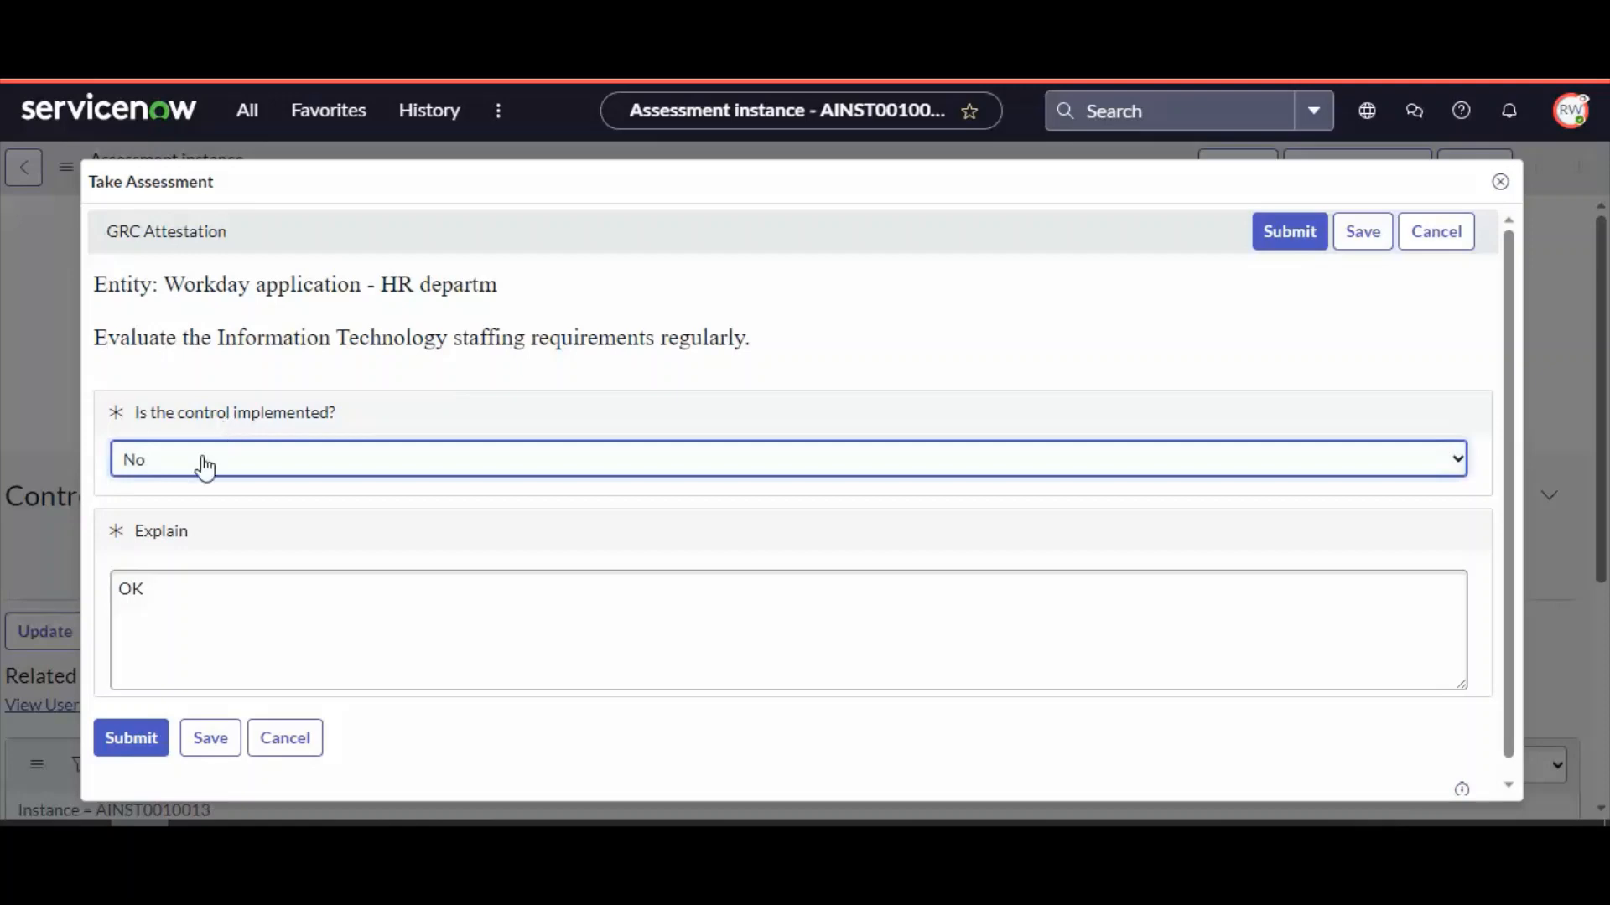
{"action": "left_click", "coordinate": [123, 740]}
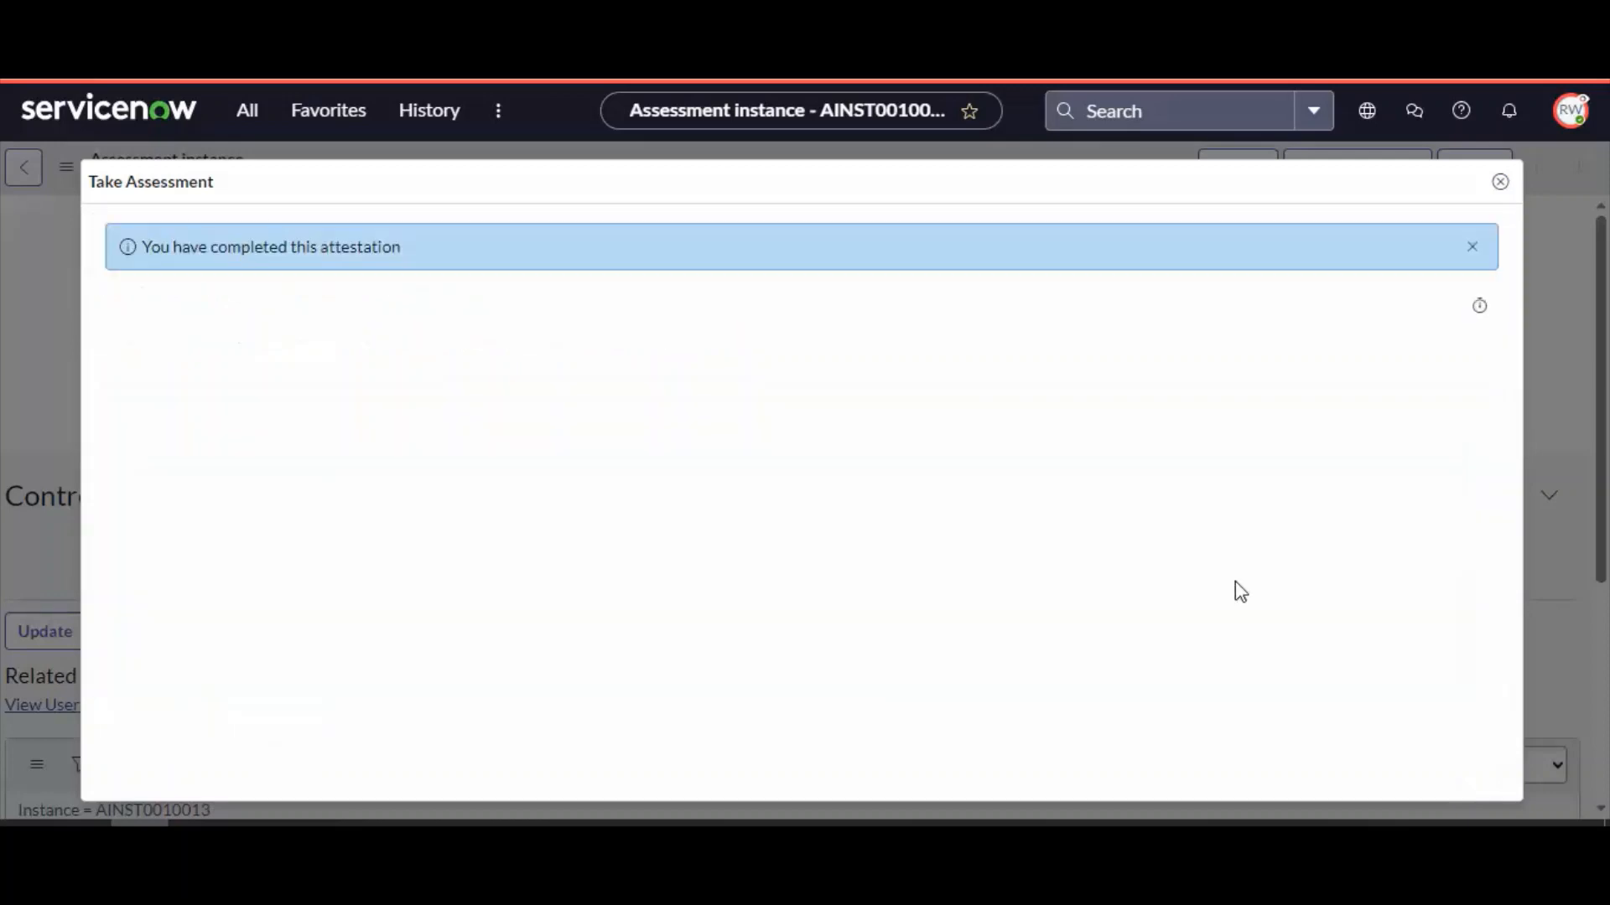
{"action": "left_click", "coordinate": [1499, 181]}
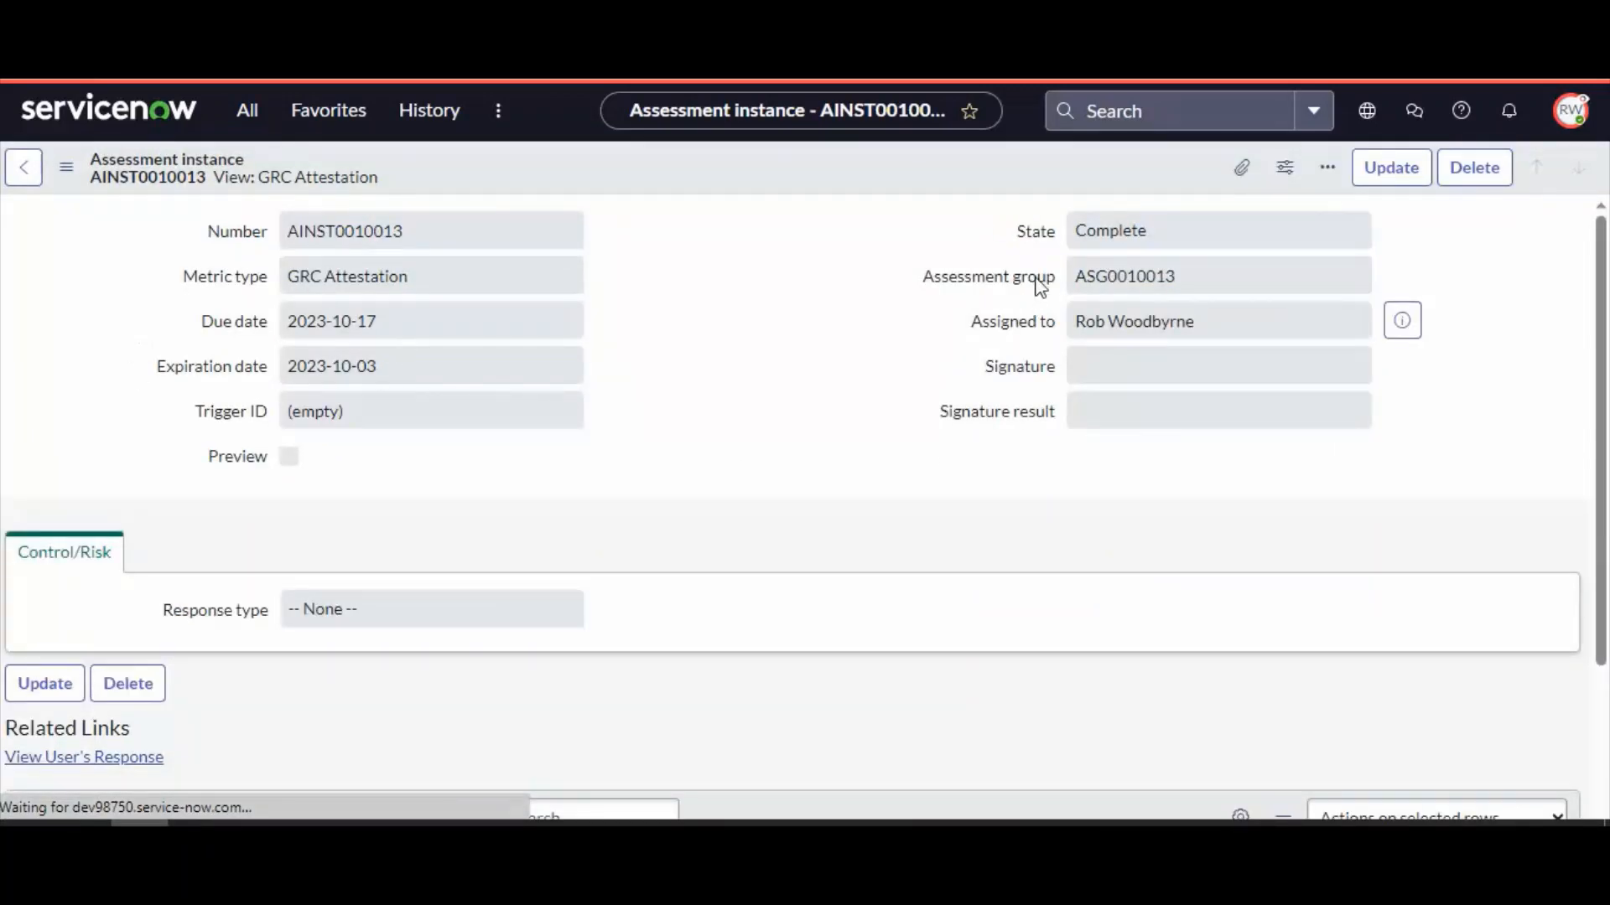
{"action": "left_click", "coordinate": [1182, 234]}
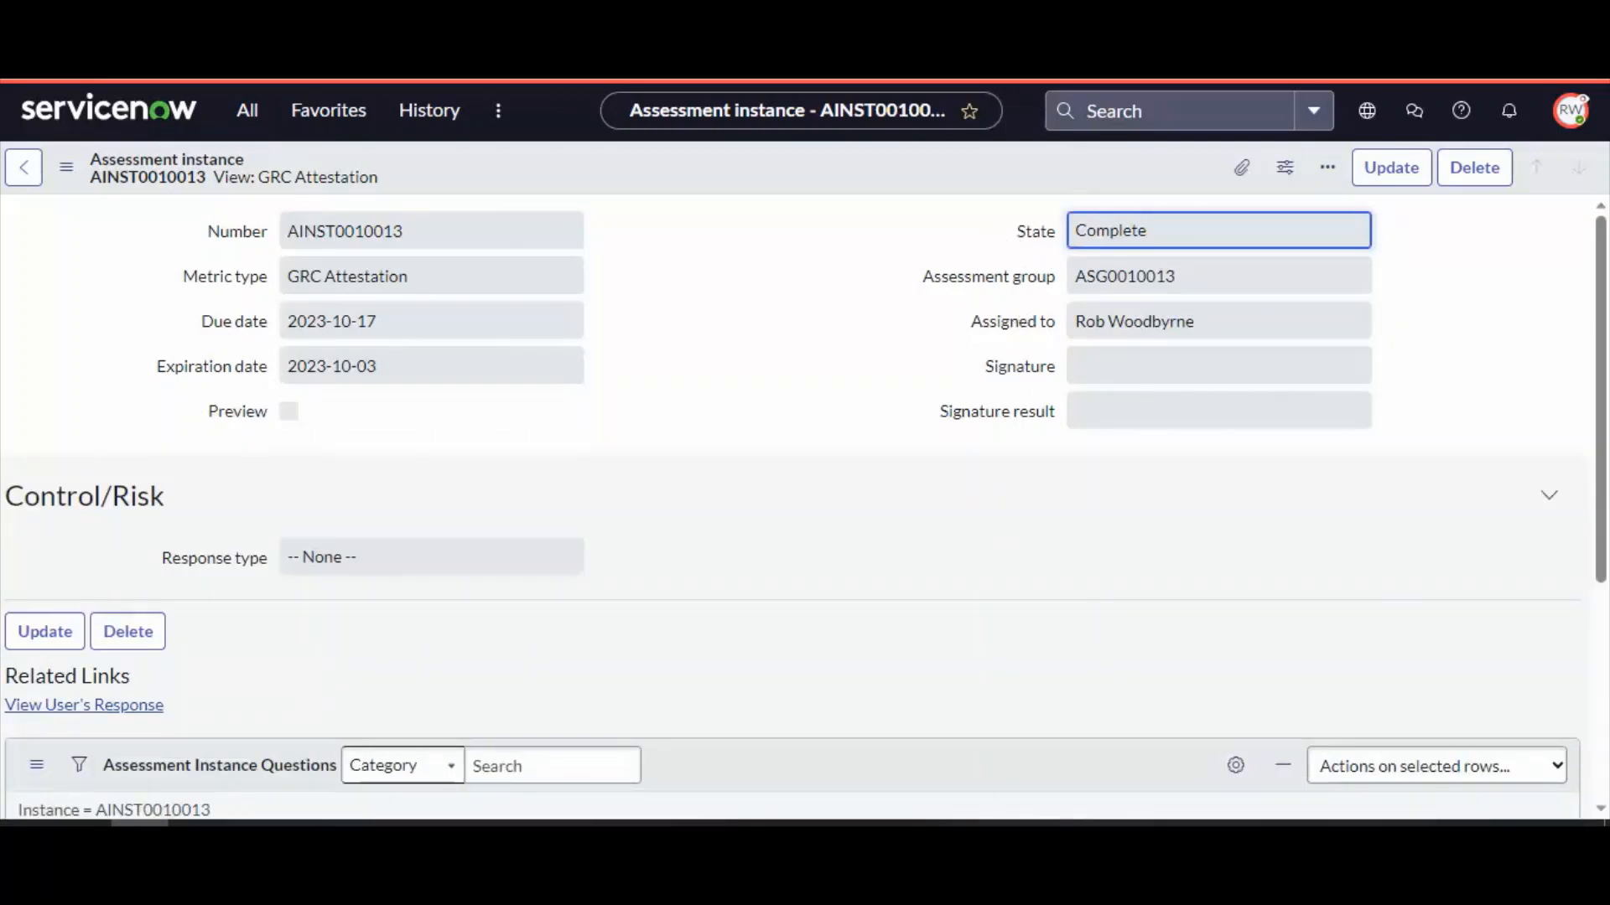
Step: Return to the control record in the administrator's tab, check its changed state, and reload the form
{"action": "left_click", "coordinate": [1570, 110]}
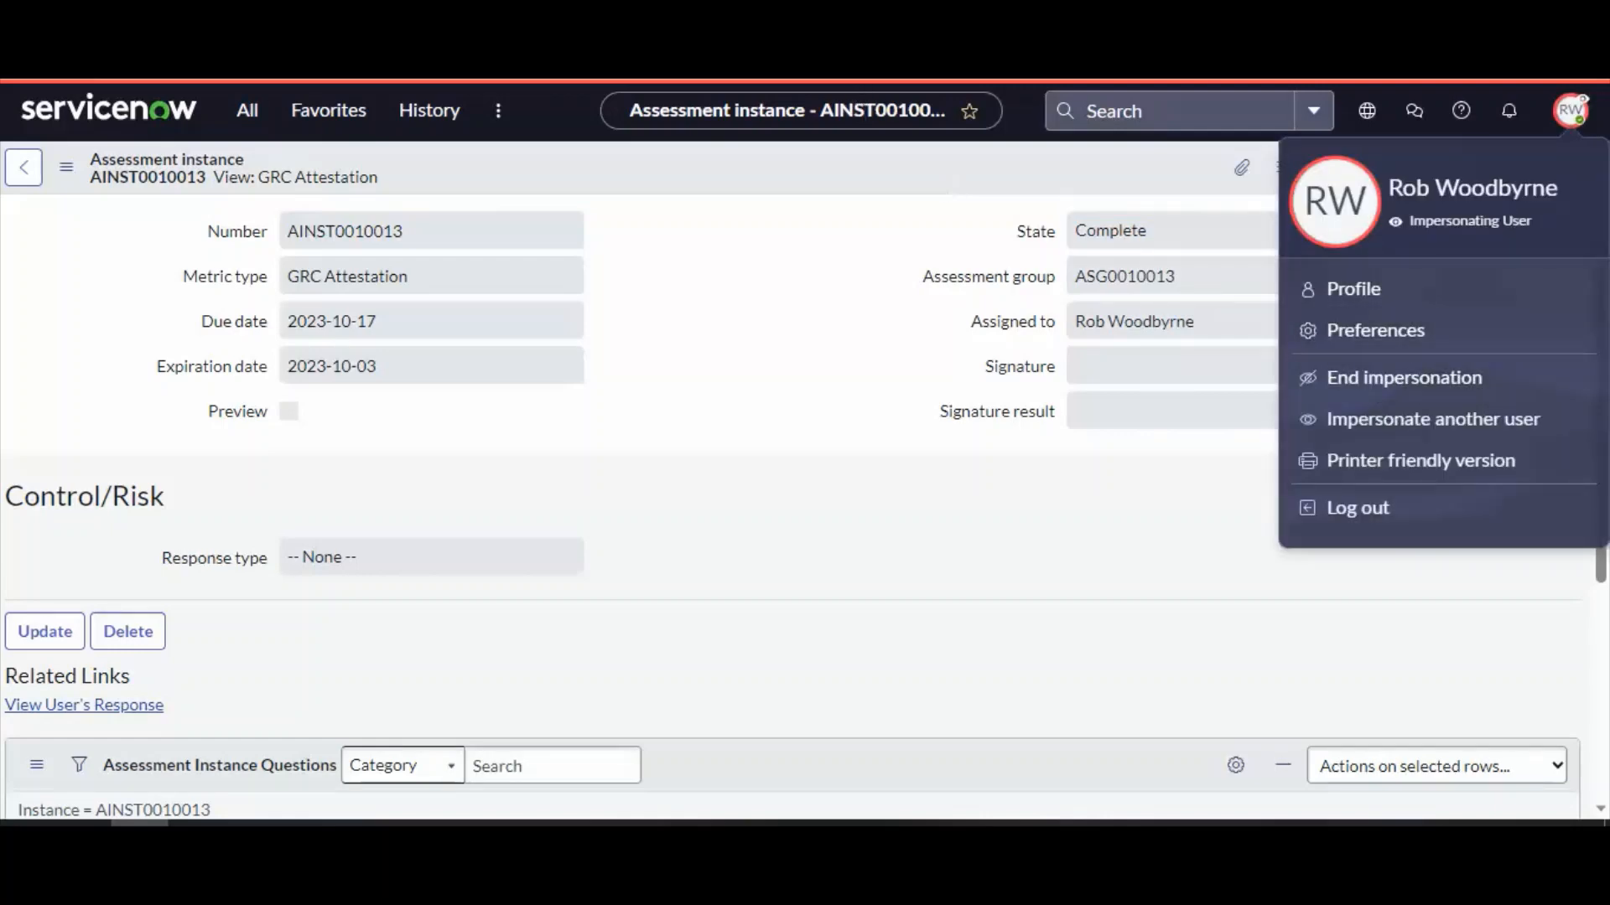
{"action": "left_click", "coordinate": [805, 7]}
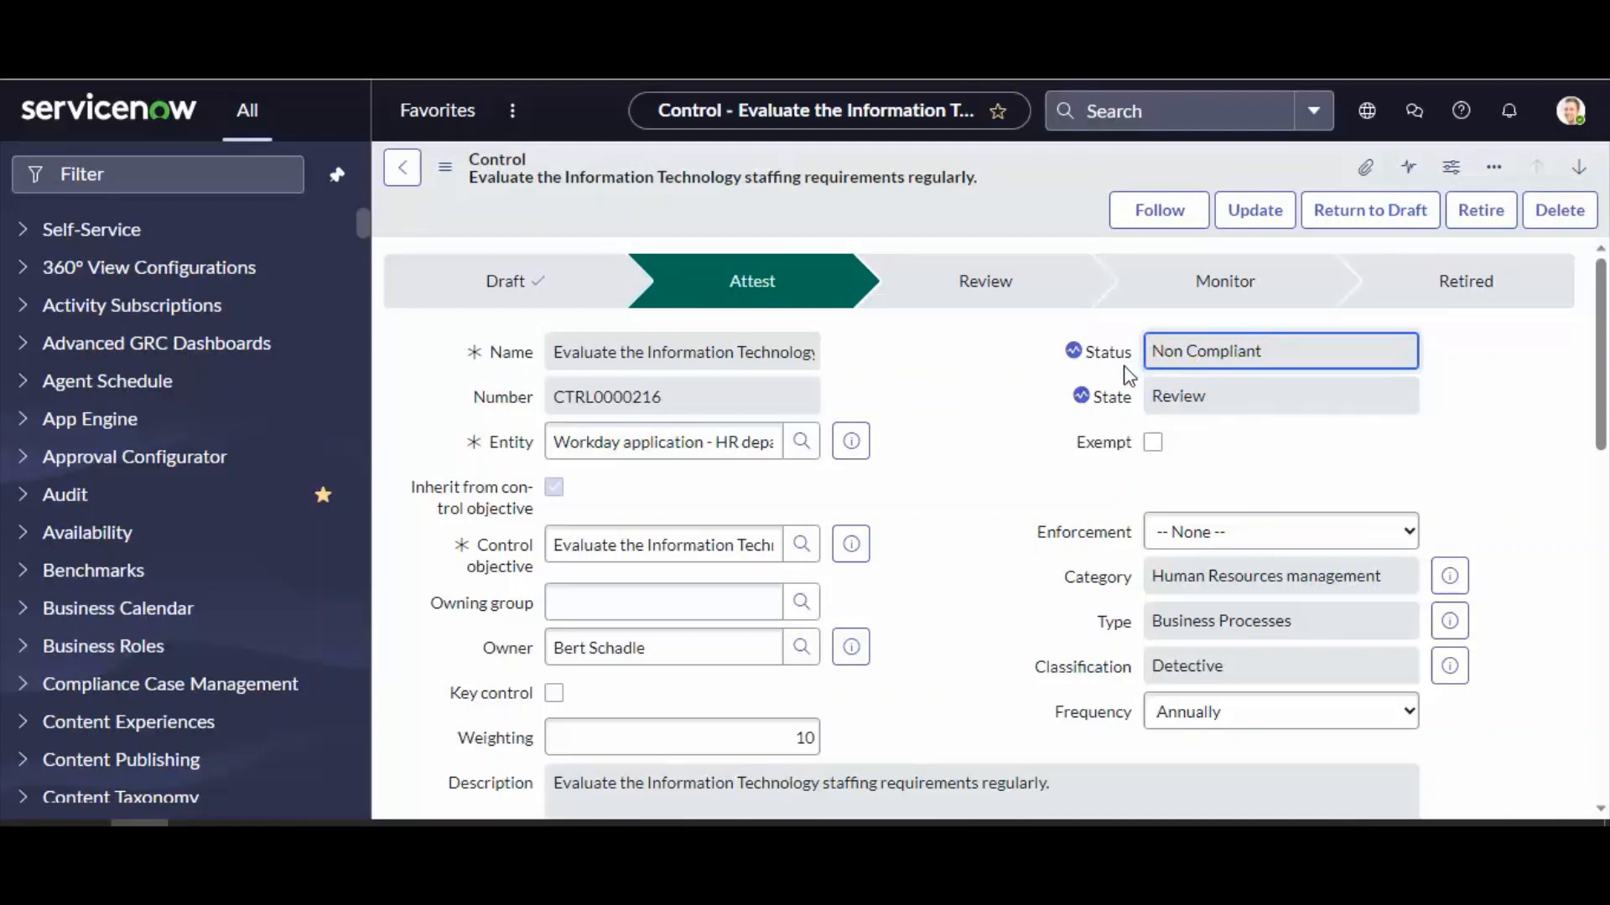
{"action": "left_click", "coordinate": [1232, 404]}
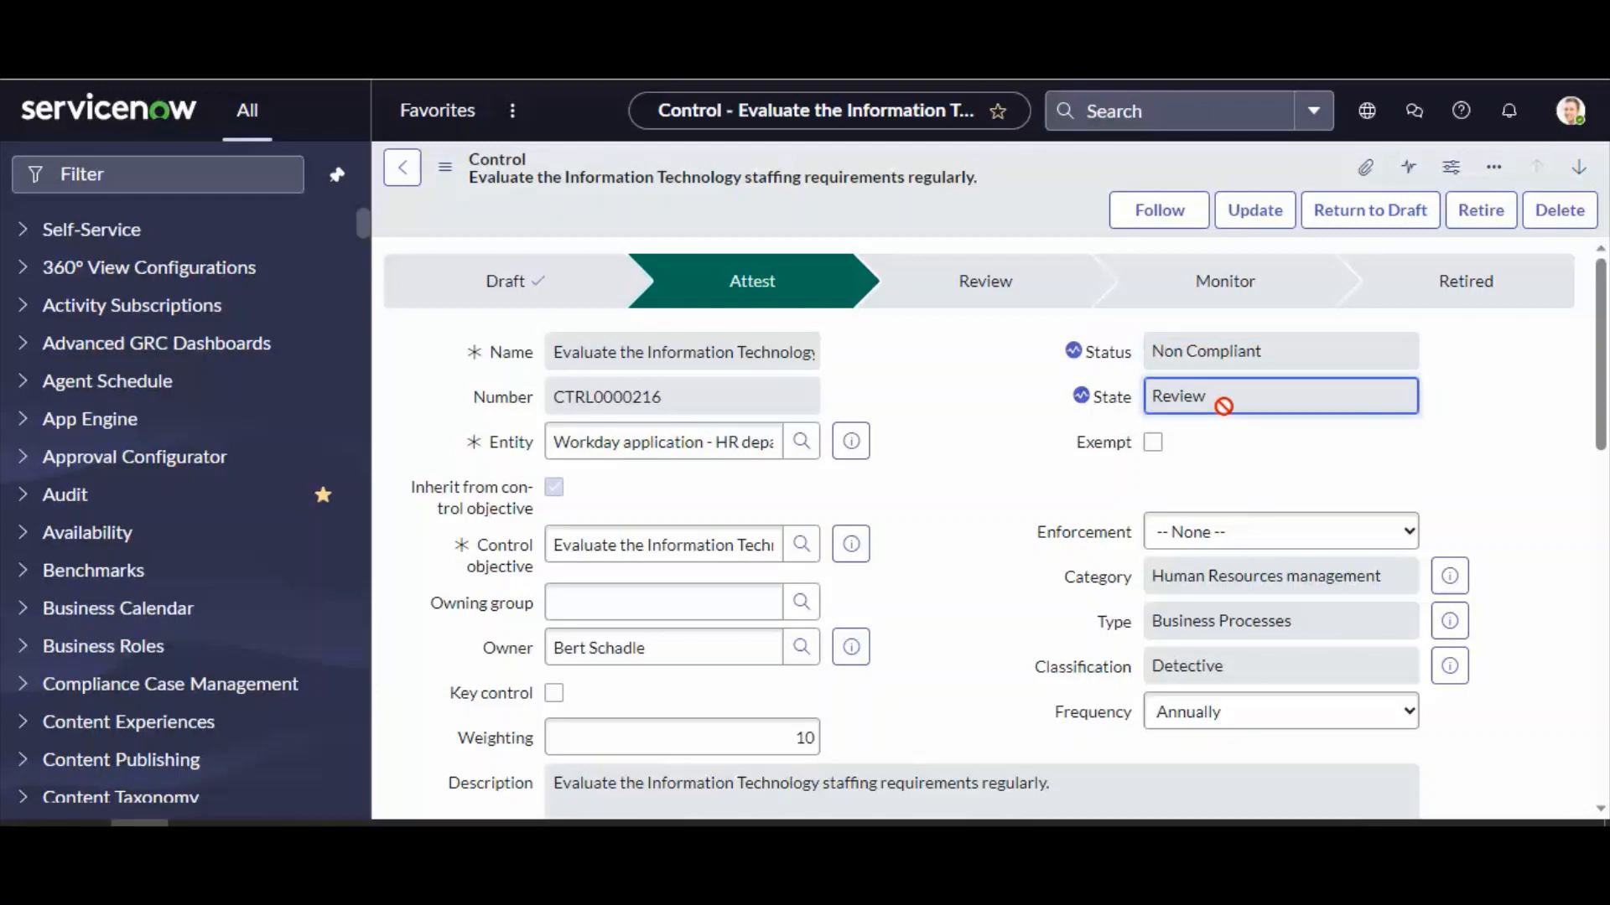
{"action": "right_click", "coordinate": [995, 216]}
{"action": "left_click", "coordinate": [1054, 553]}
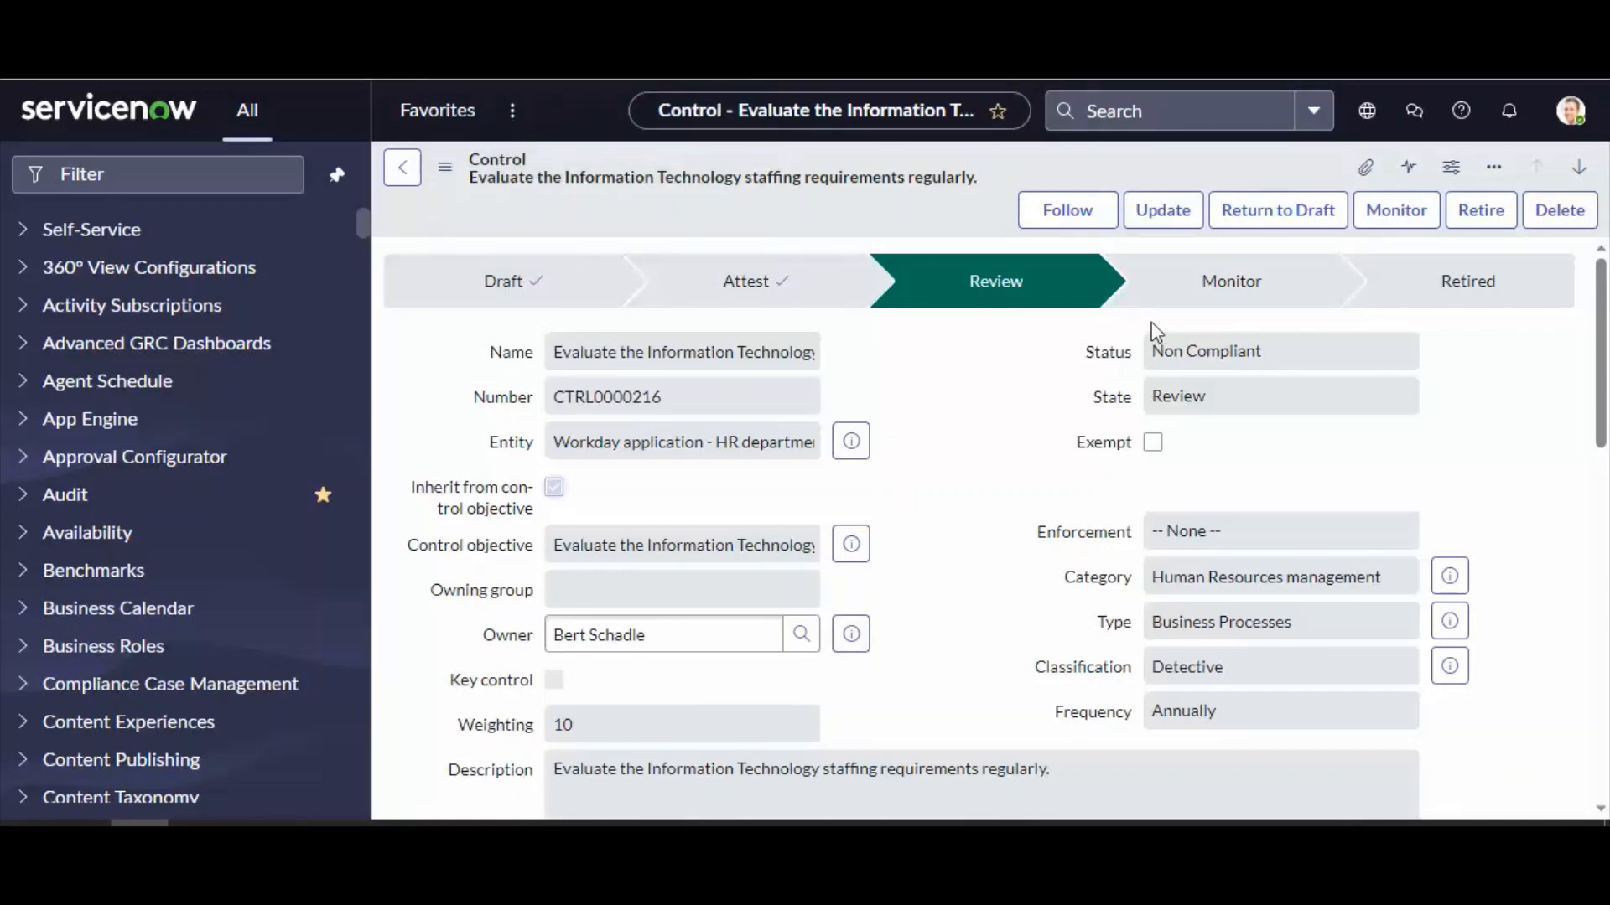
Step: Check the control's status and open the newly generated assessment failure issue from its related issues
{"action": "left_click", "coordinate": [1267, 354]}
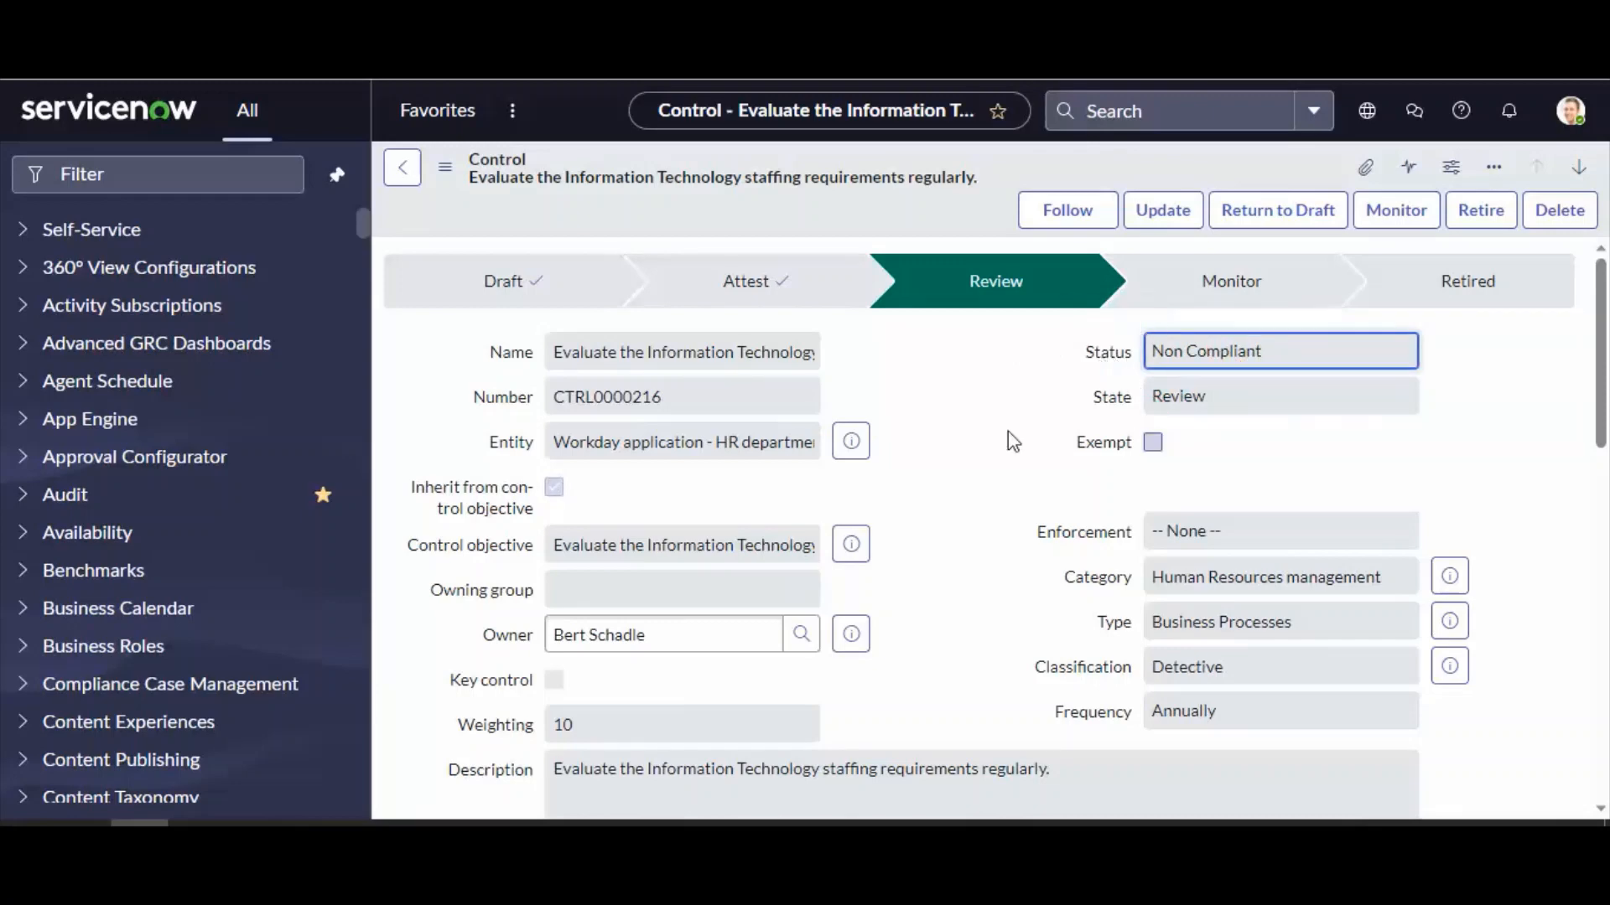
{"action": "scroll", "coordinate": [1007, 431], "scroll_direction": "down", "scroll_amount": 5}
{"action": "scroll", "coordinate": [1006, 457], "scroll_direction": "down", "scroll_amount": 5}
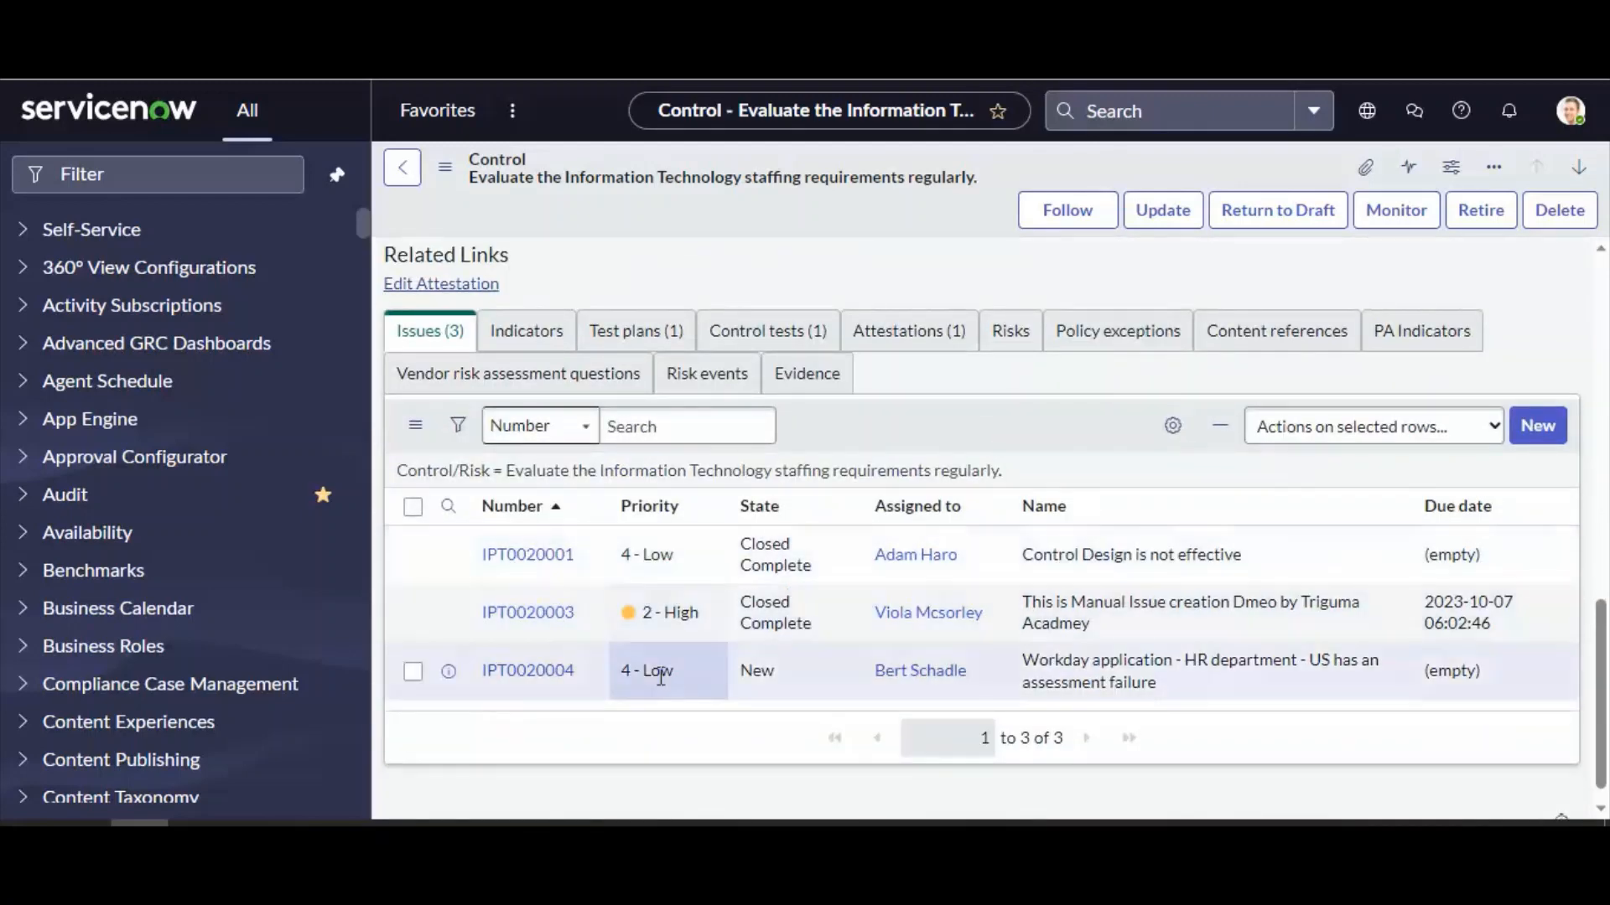
{"action": "left_click_drag", "start_coordinate": [572, 692], "coordinate": [486, 675]}
{"action": "left_click", "coordinate": [507, 735]}
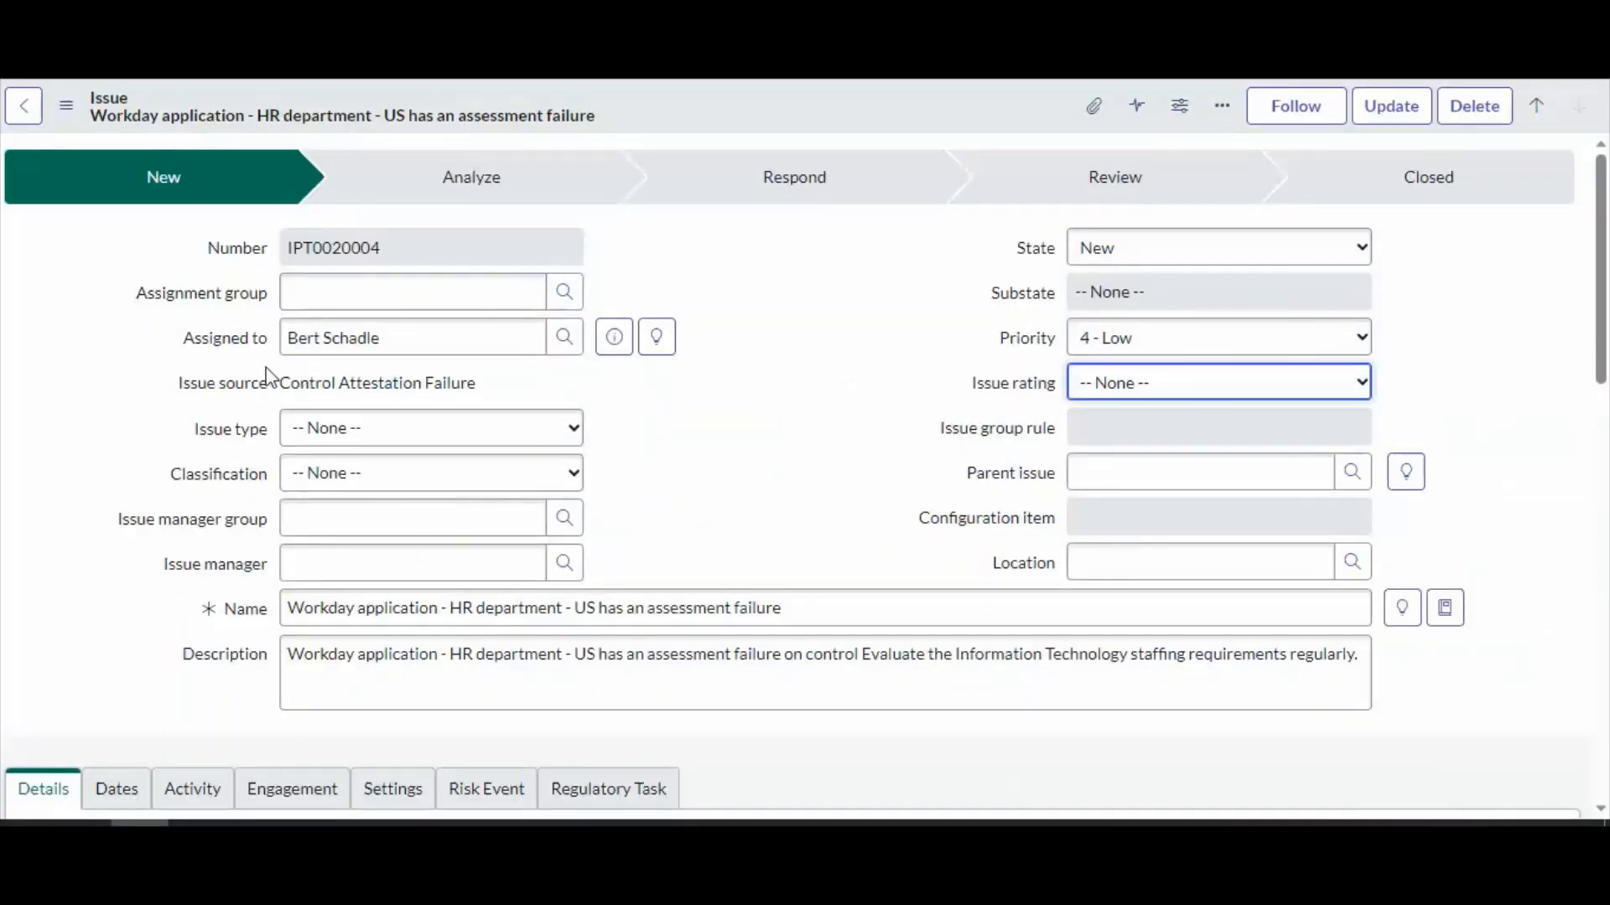
Step: Examine the generated issue's assignee and issue source
{"action": "left_click", "coordinate": [372, 336]}
{"action": "left_click_drag", "start_coordinate": [413, 338], "coordinate": [295, 334]}
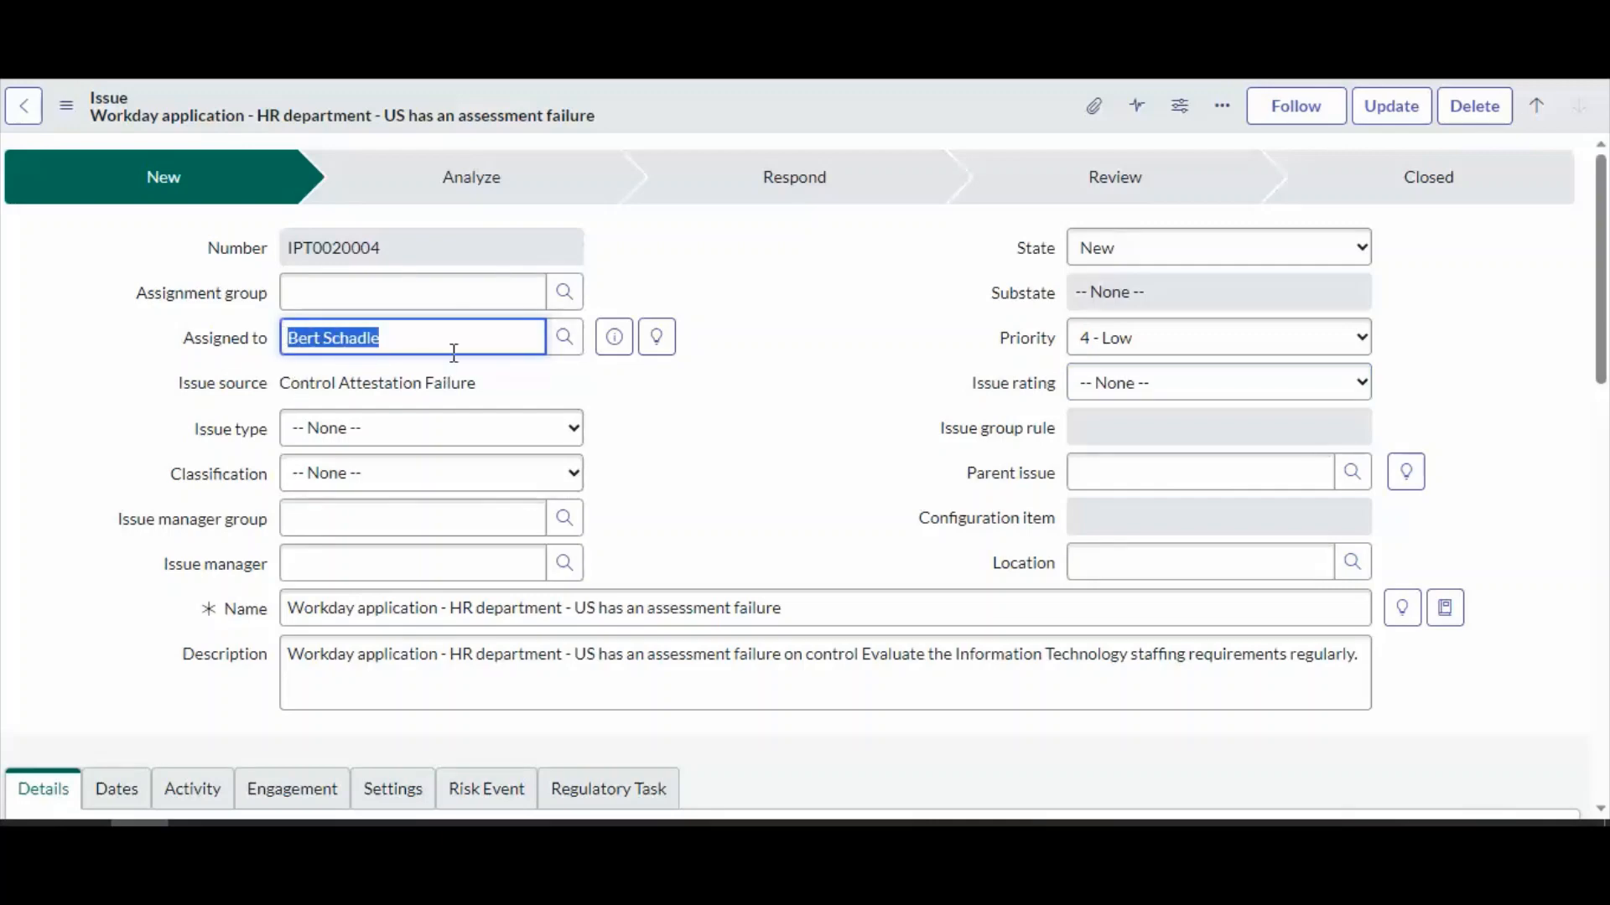
{"action": "left_click_drag", "start_coordinate": [376, 335], "coordinate": [270, 346]}
{"action": "left_click", "coordinate": [221, 369]}
{"action": "left_click_drag", "start_coordinate": [396, 335], "coordinate": [260, 344]}
{"action": "left_click_drag", "start_coordinate": [552, 388], "coordinate": [290, 385]}
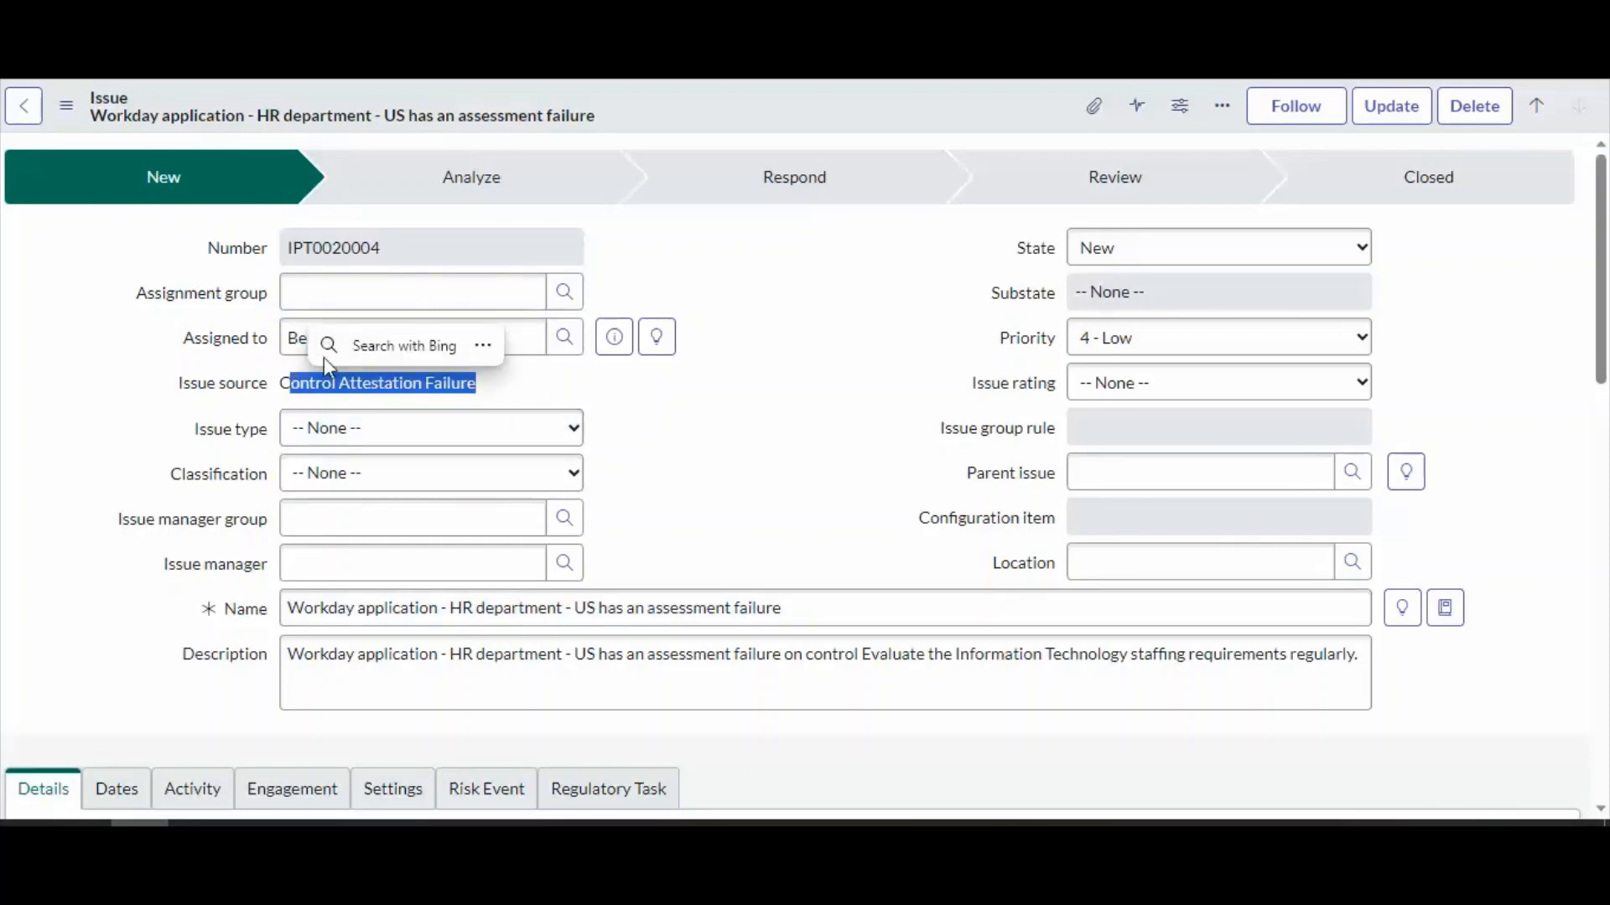
{"action": "left_click", "coordinate": [382, 339]}
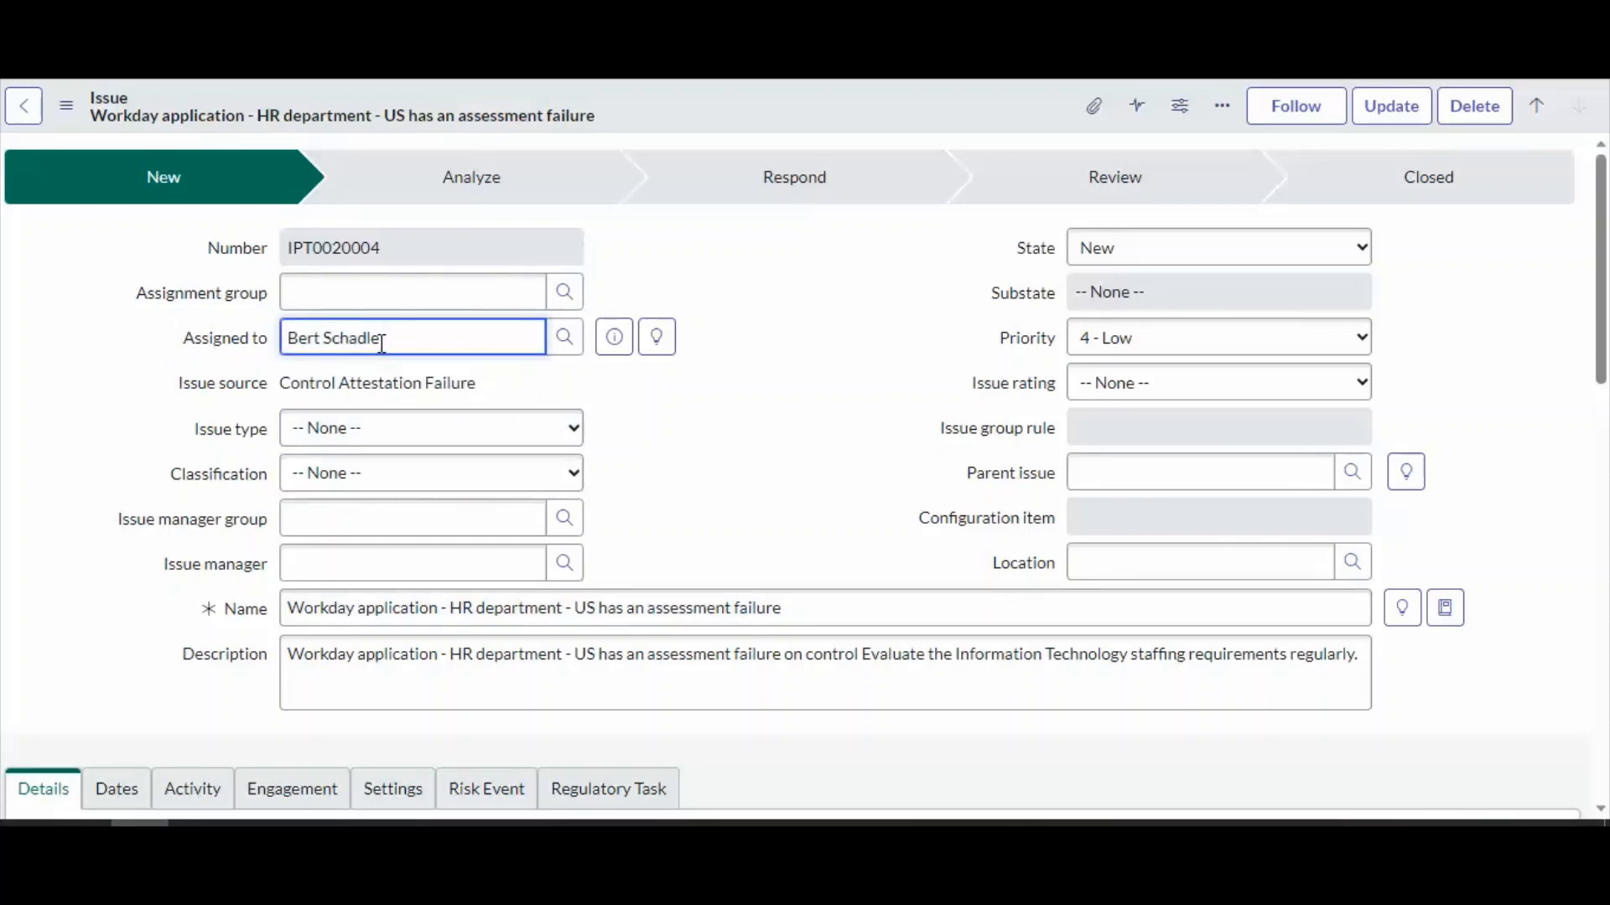
Step: Examine the generated issue's Details section, and recheck the control's status and its related issues in the other tab
{"action": "scroll", "coordinate": [504, 596], "scroll_direction": "down", "scroll_amount": 3}
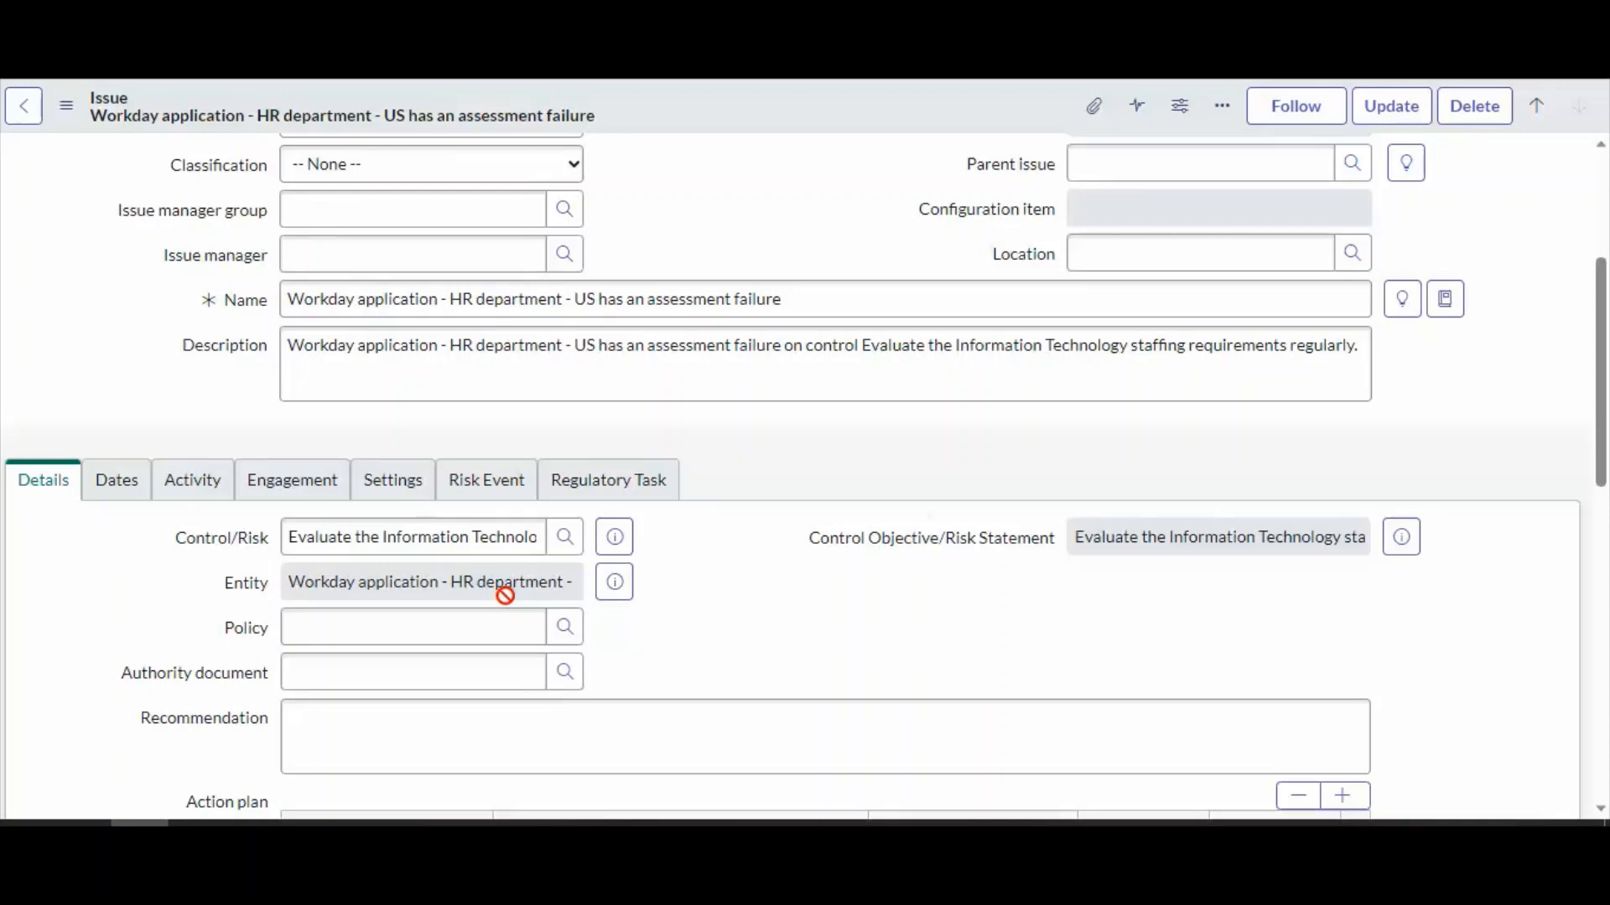
{"action": "scroll", "coordinate": [743, 645], "scroll_direction": "down", "scroll_amount": 5}
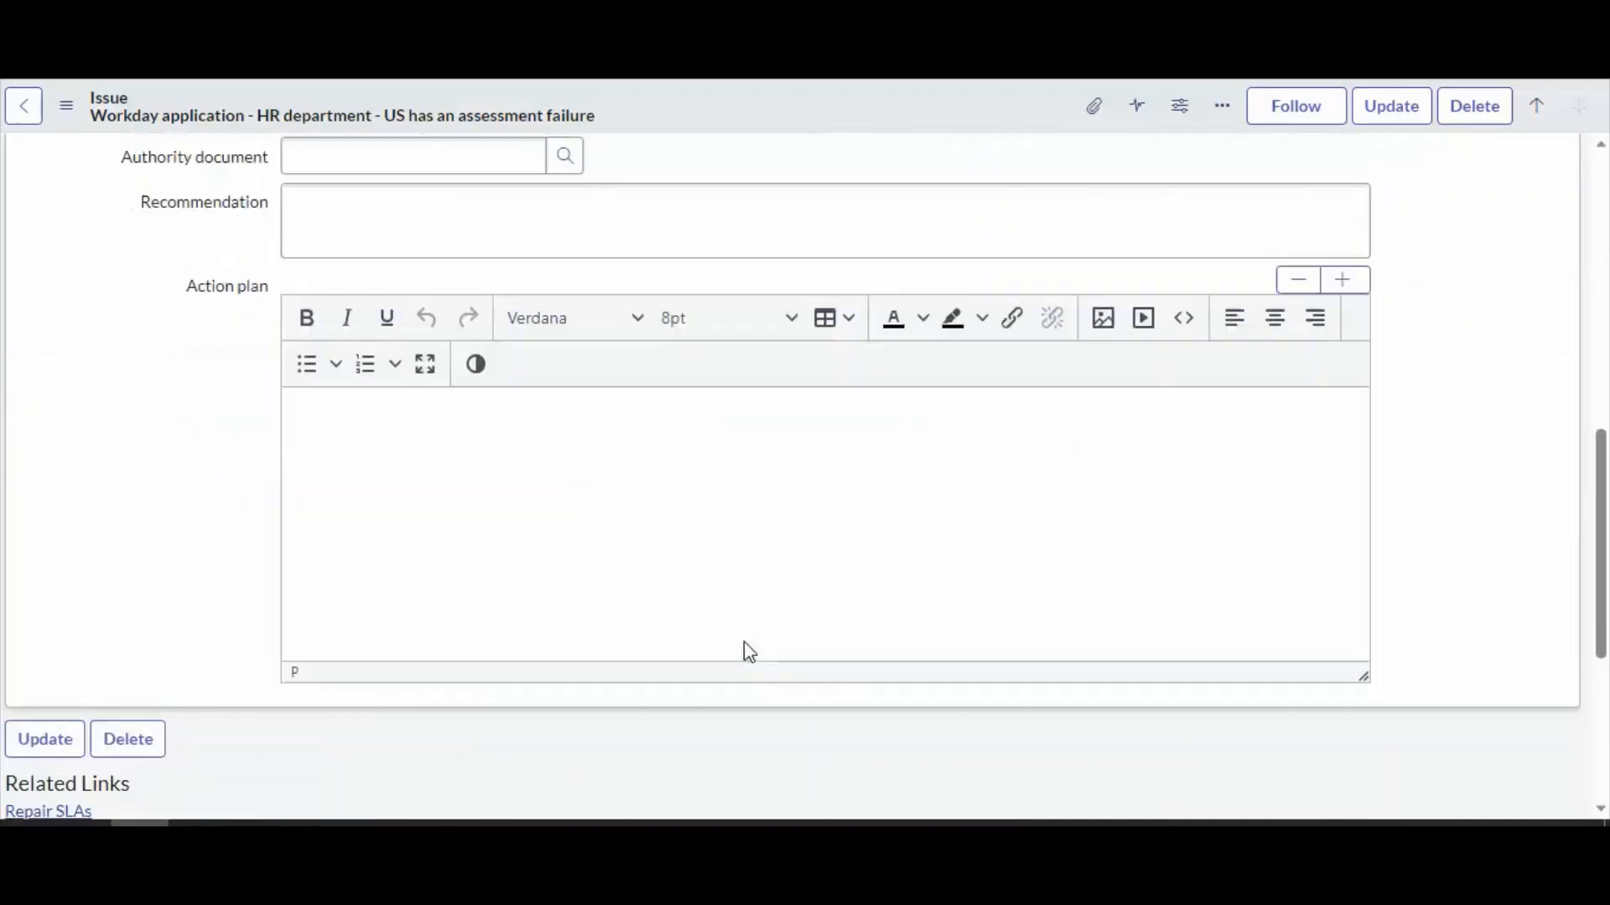
{"action": "scroll", "coordinate": [747, 651], "scroll_direction": "up", "scroll_amount": 7}
{"action": "scroll", "coordinate": [1078, 456], "scroll_direction": "up", "scroll_amount": 1}
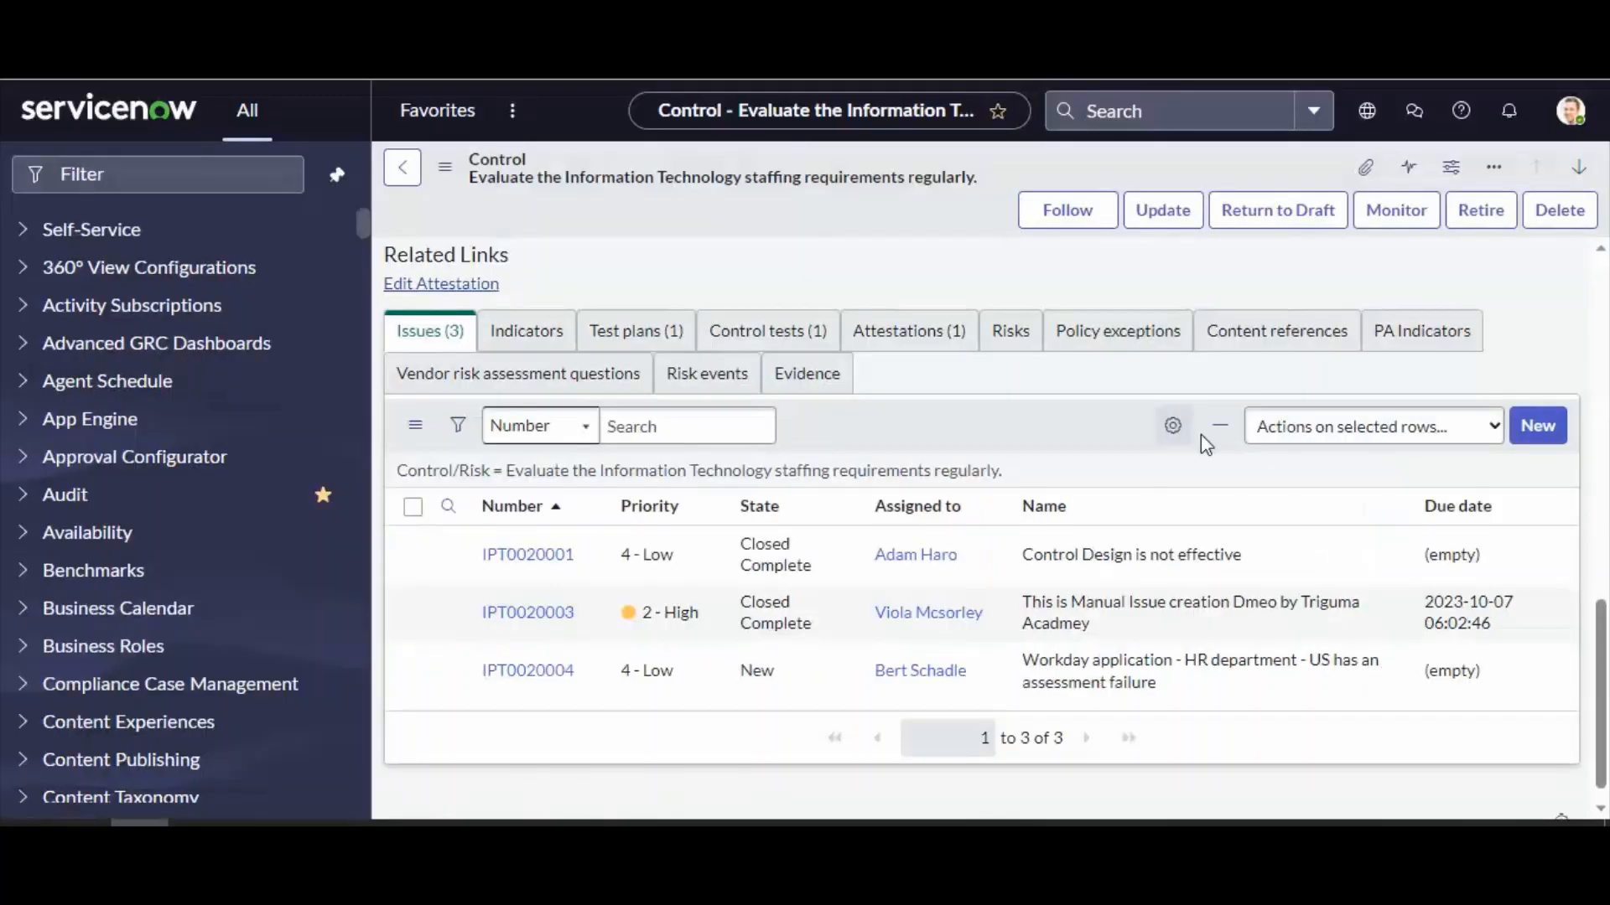
{"action": "scroll", "coordinate": [1211, 452], "scroll_direction": "up", "scroll_amount": 10}
{"action": "left_click", "coordinate": [1284, 356]}
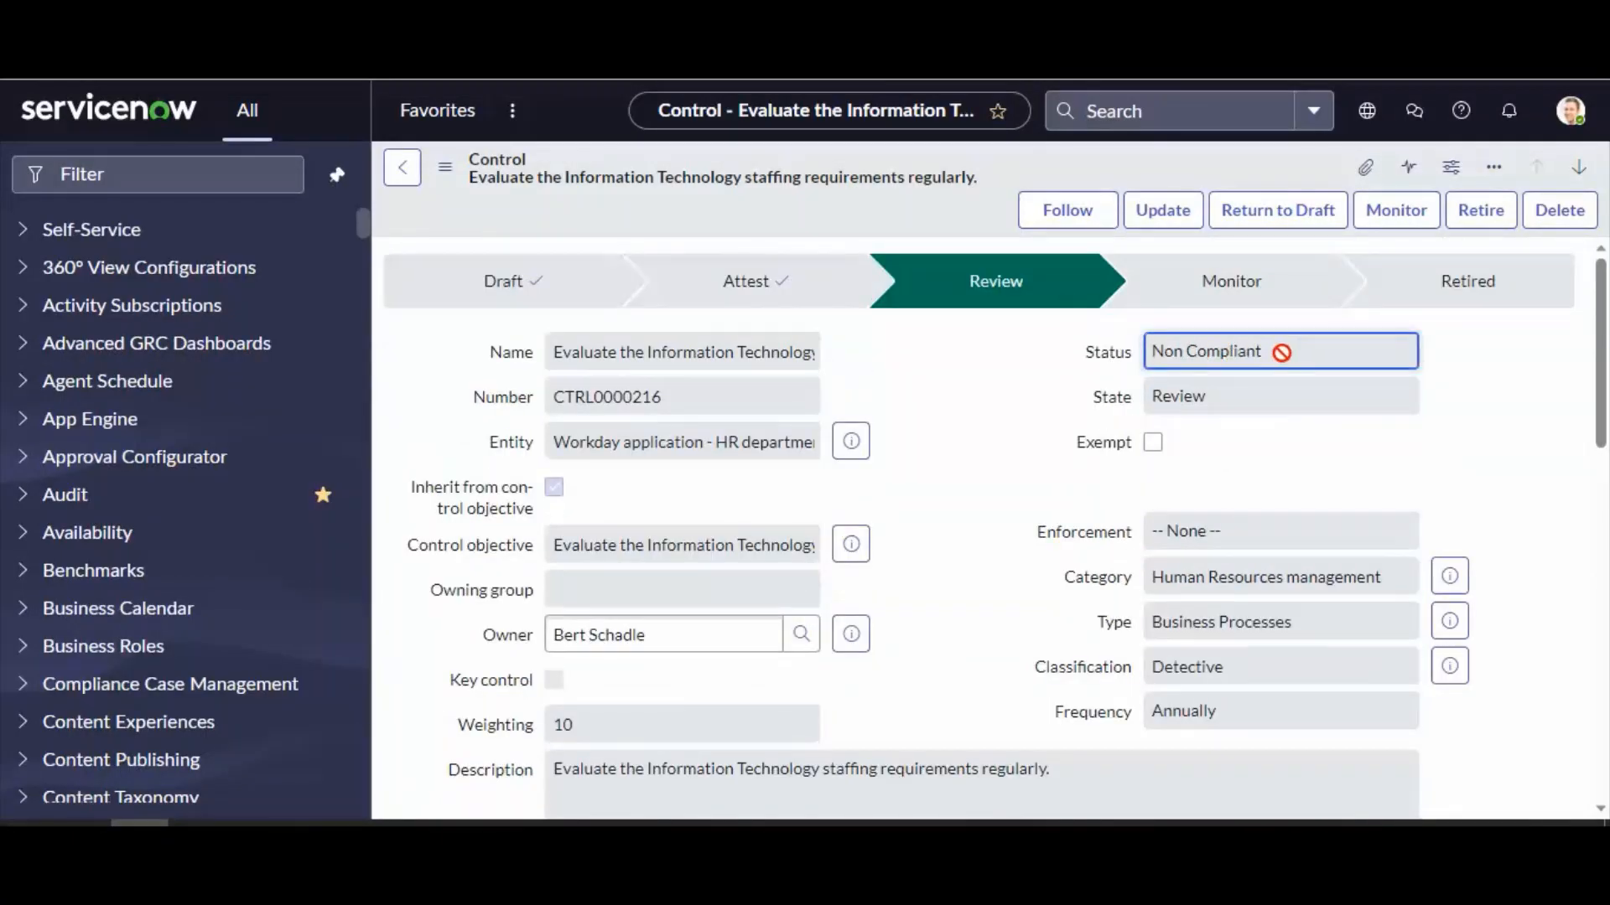
{"action": "scroll", "coordinate": [1145, 510], "scroll_direction": "down", "scroll_amount": 15}
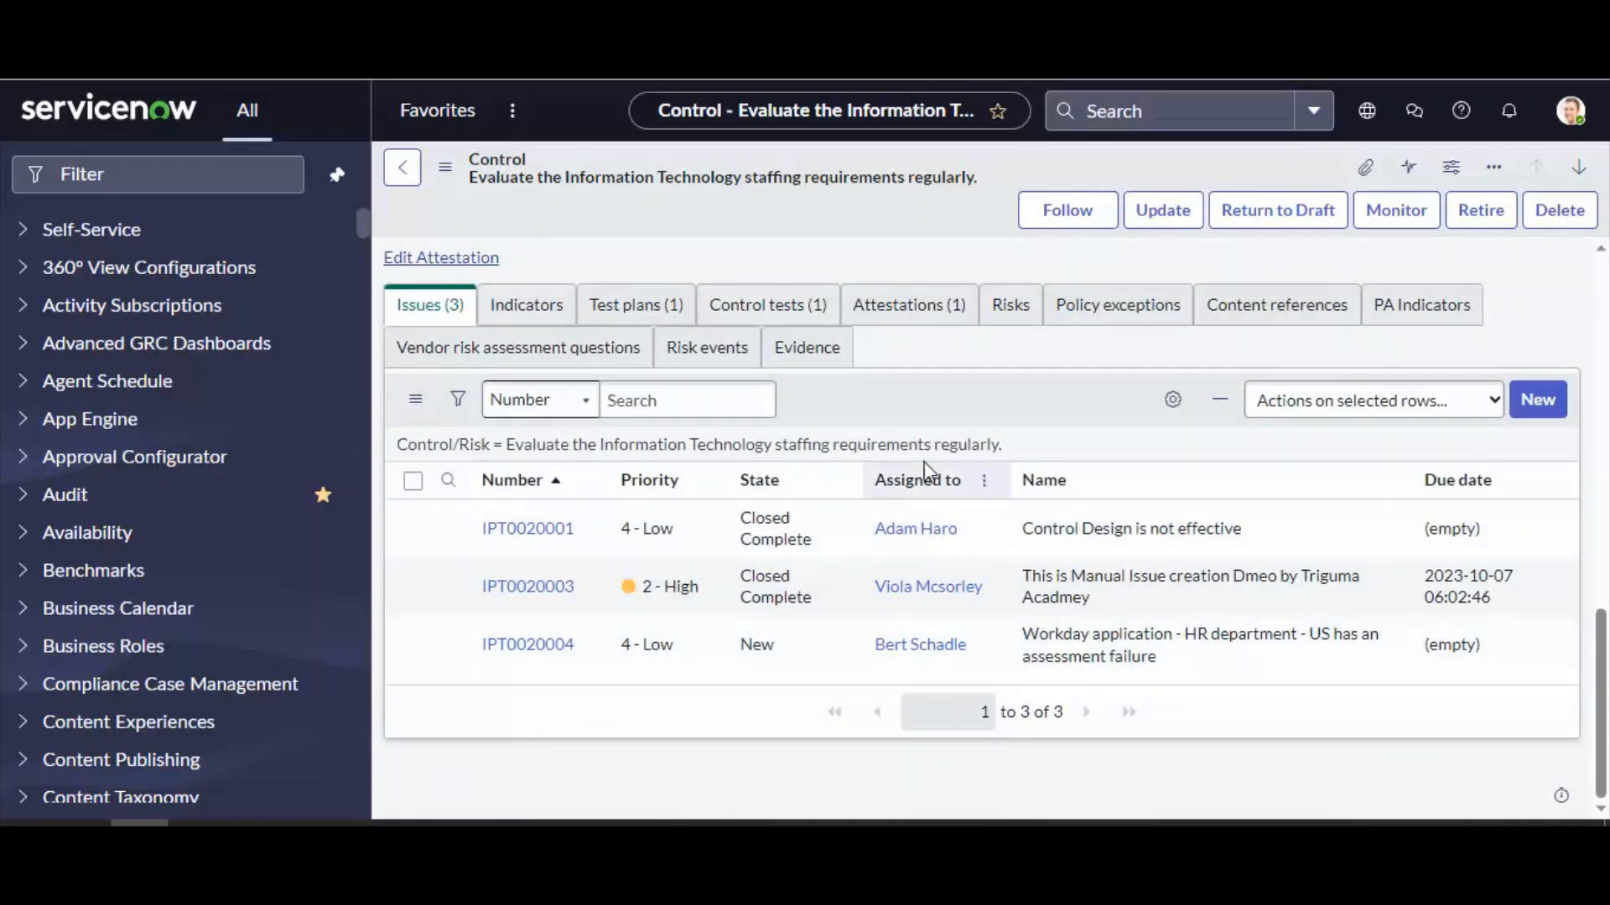
{"action": "scroll", "coordinate": [927, 463], "scroll_direction": "up", "scroll_amount": 15}
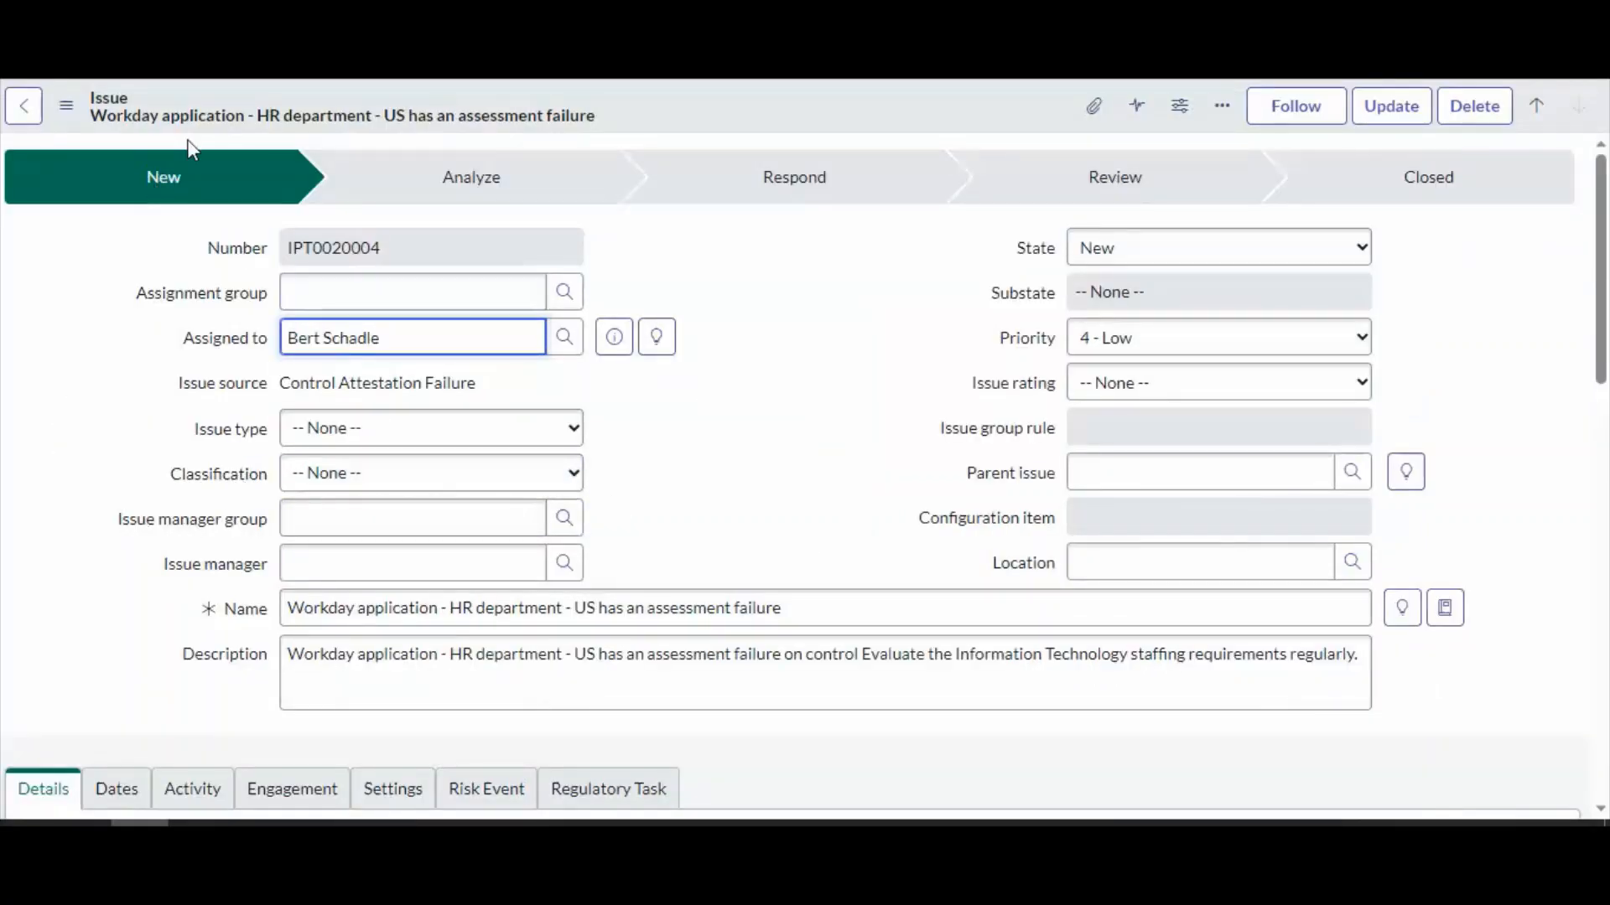
Step: Review the generated issue's number, date, activity and engagement sections, plus its related policy exceptions, remediation tasks, issues and indicator results
{"action": "double_click", "coordinate": [373, 248]}
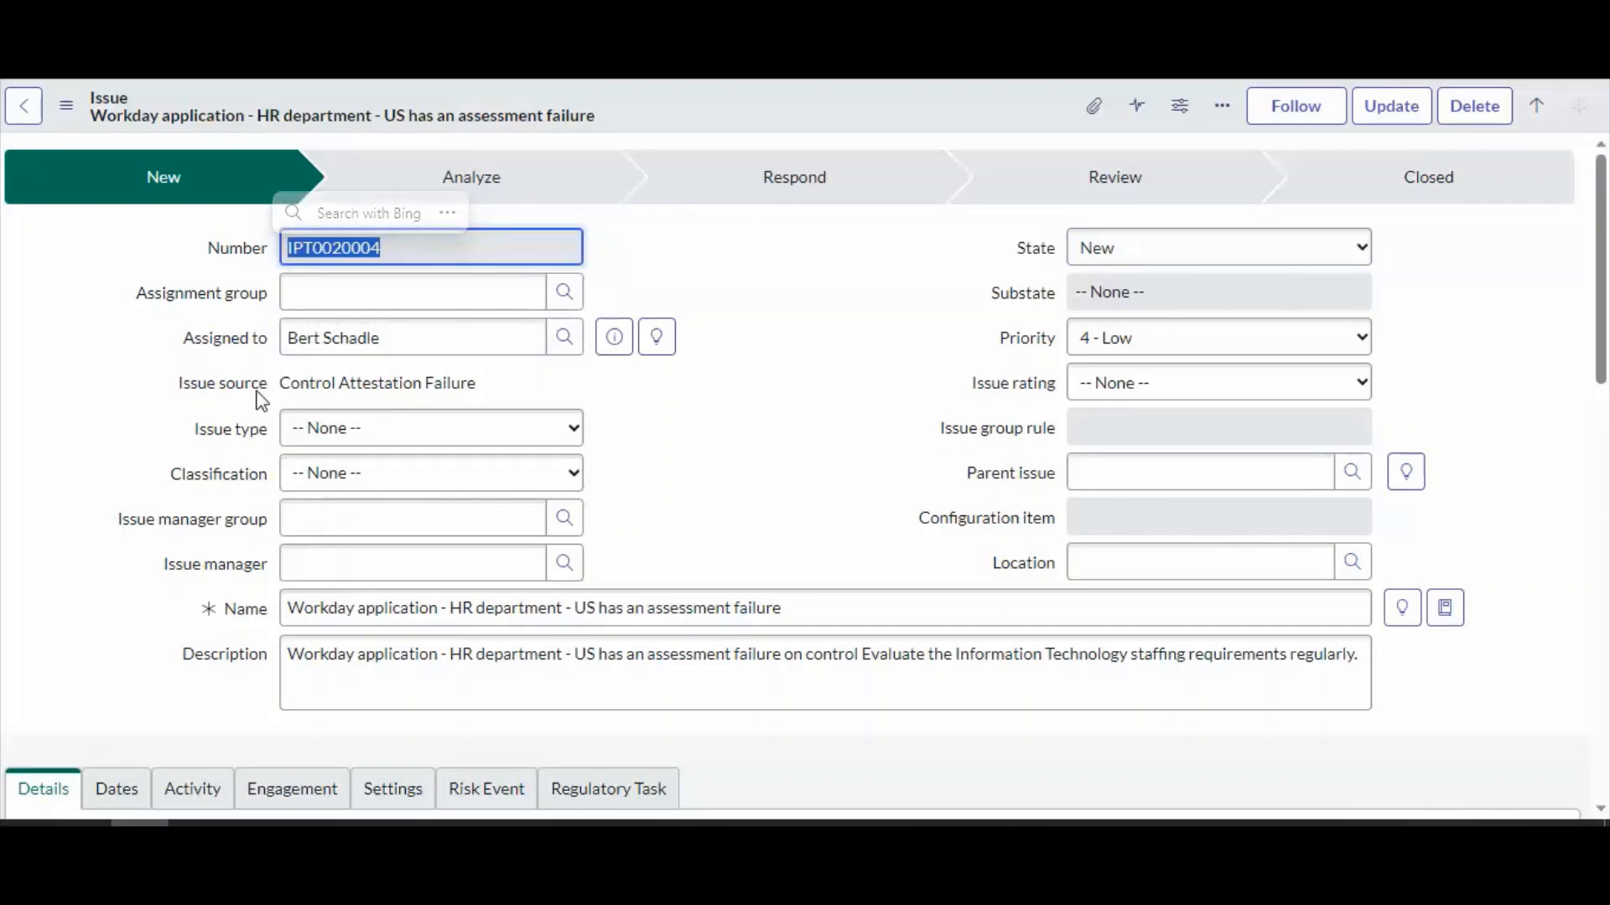
{"action": "scroll", "coordinate": [993, 551], "scroll_direction": "down", "scroll_amount": 7}
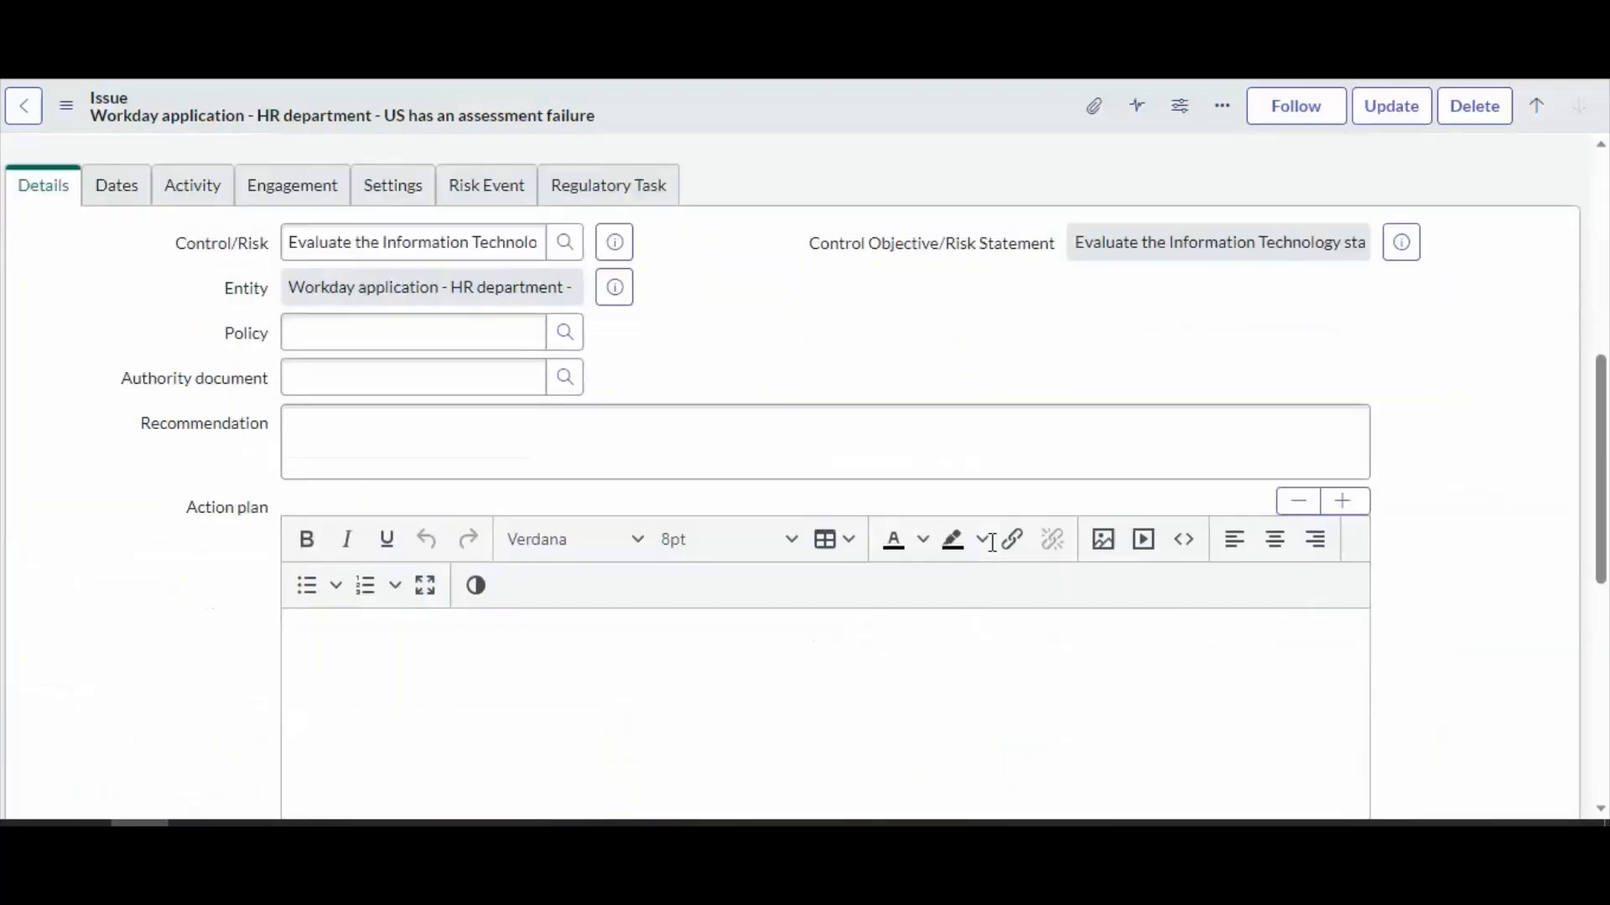
{"action": "left_click", "coordinate": [124, 186]}
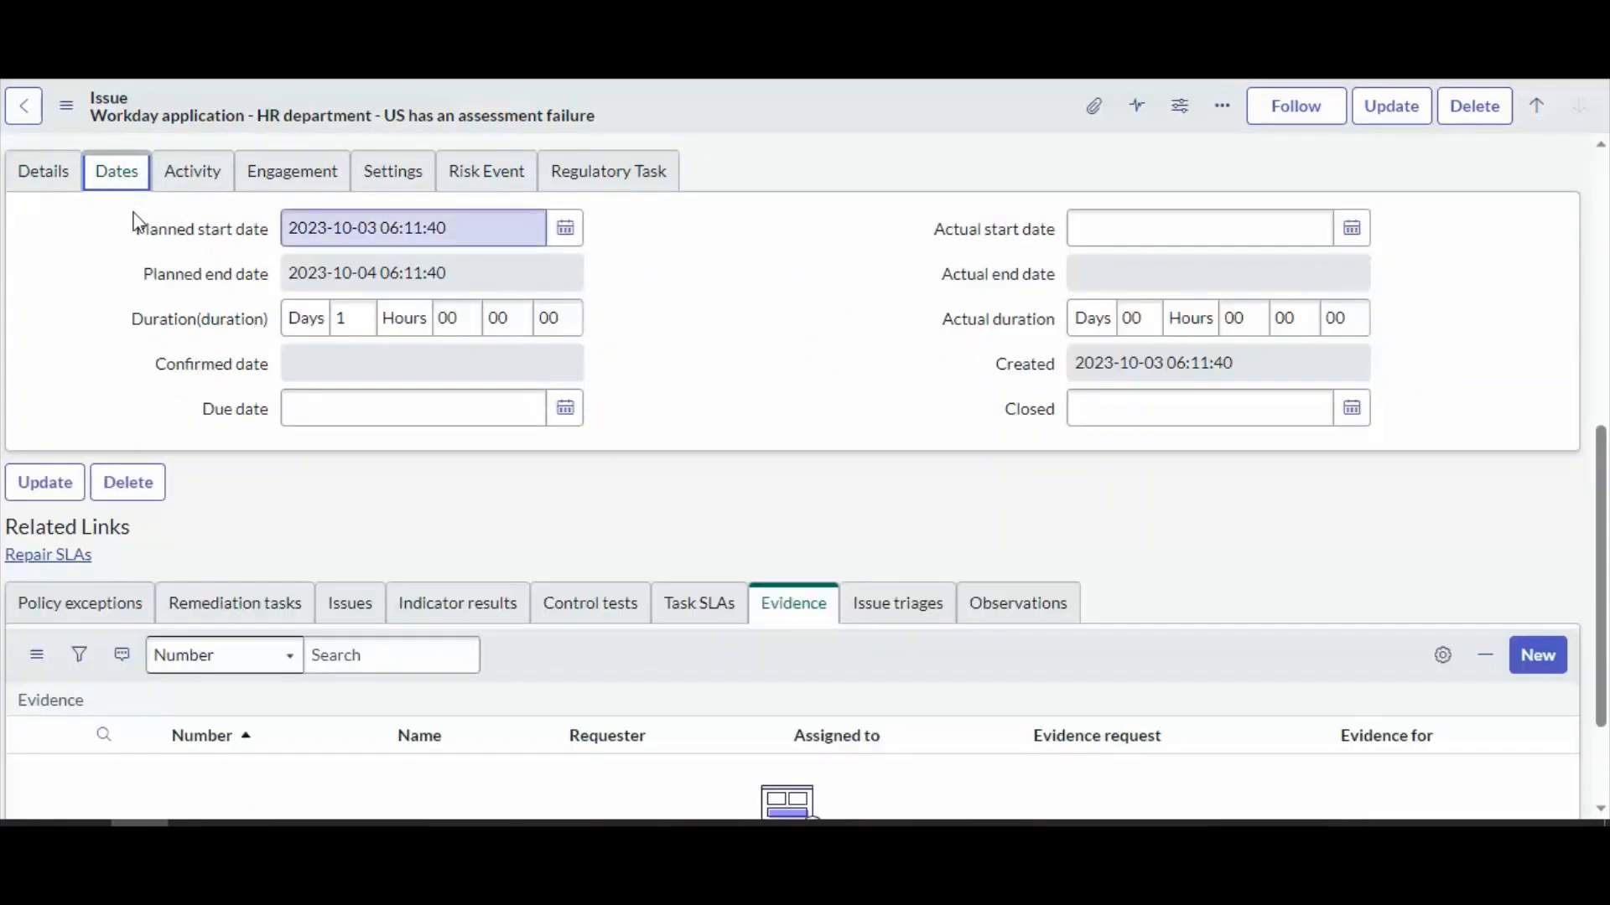
{"action": "left_click", "coordinate": [194, 178]}
{"action": "left_click", "coordinate": [333, 182]}
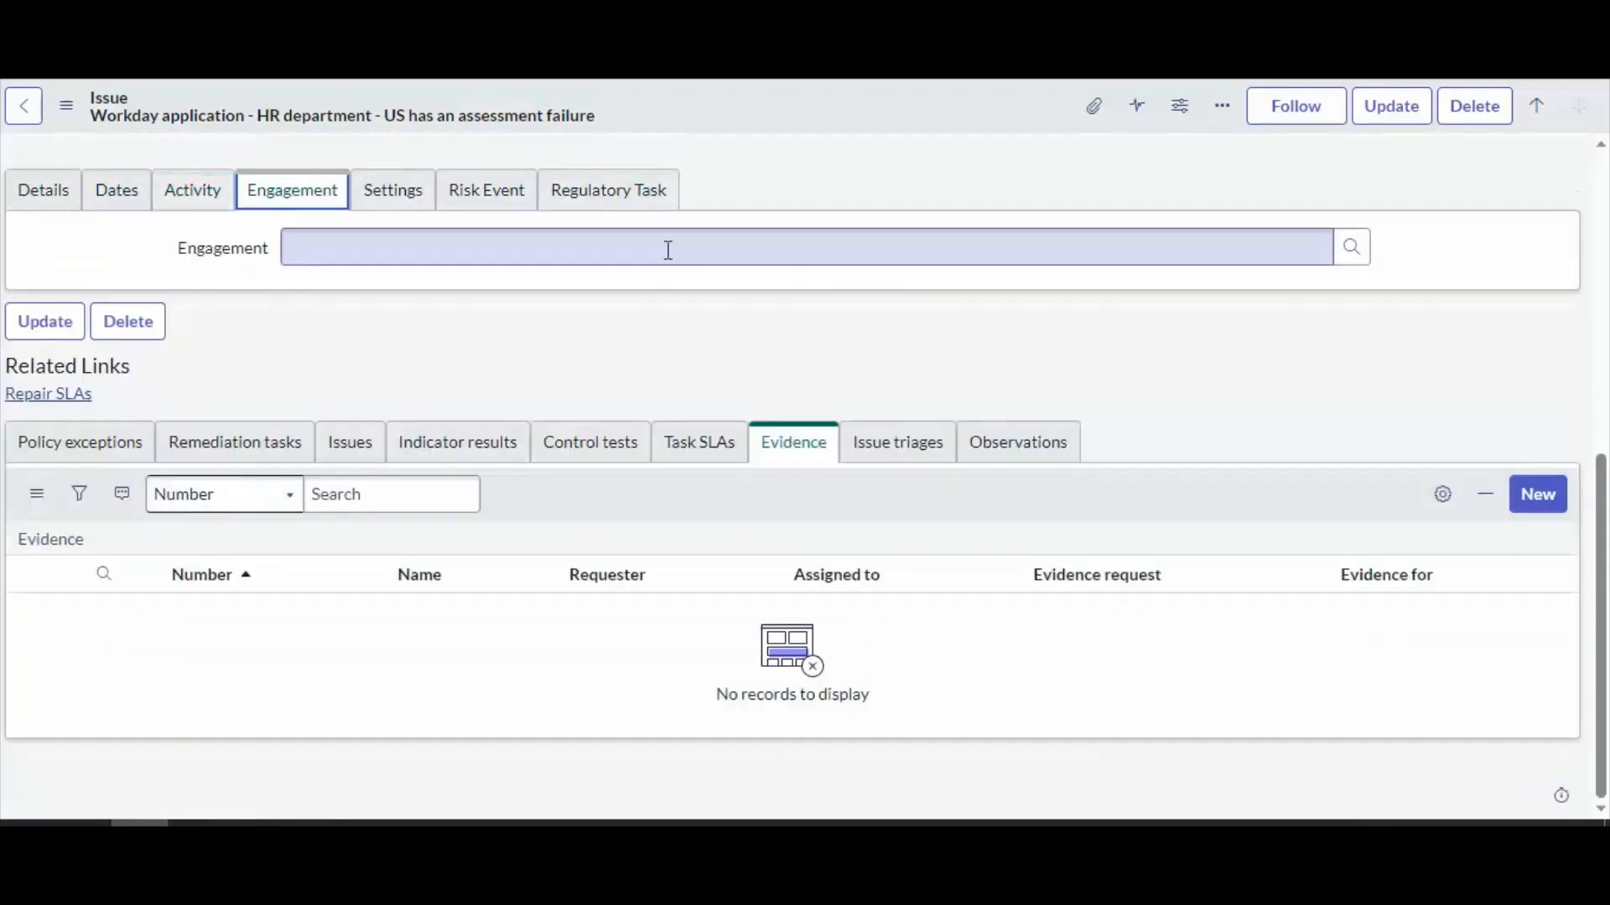
{"action": "left_click", "coordinate": [77, 453]}
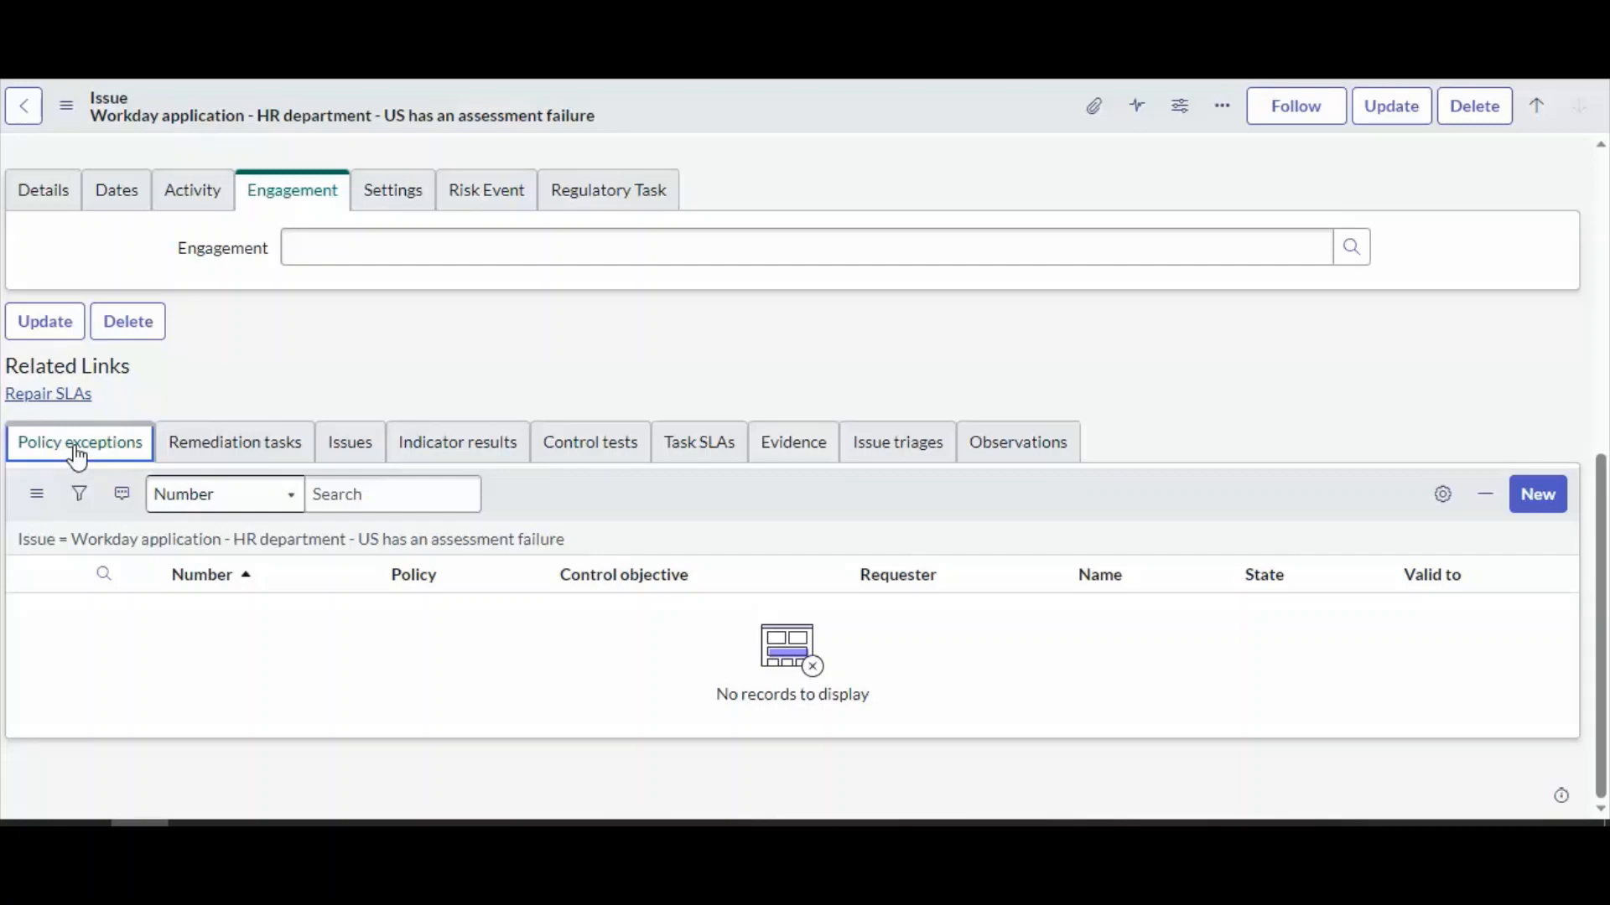
{"action": "left_click", "coordinate": [230, 458]}
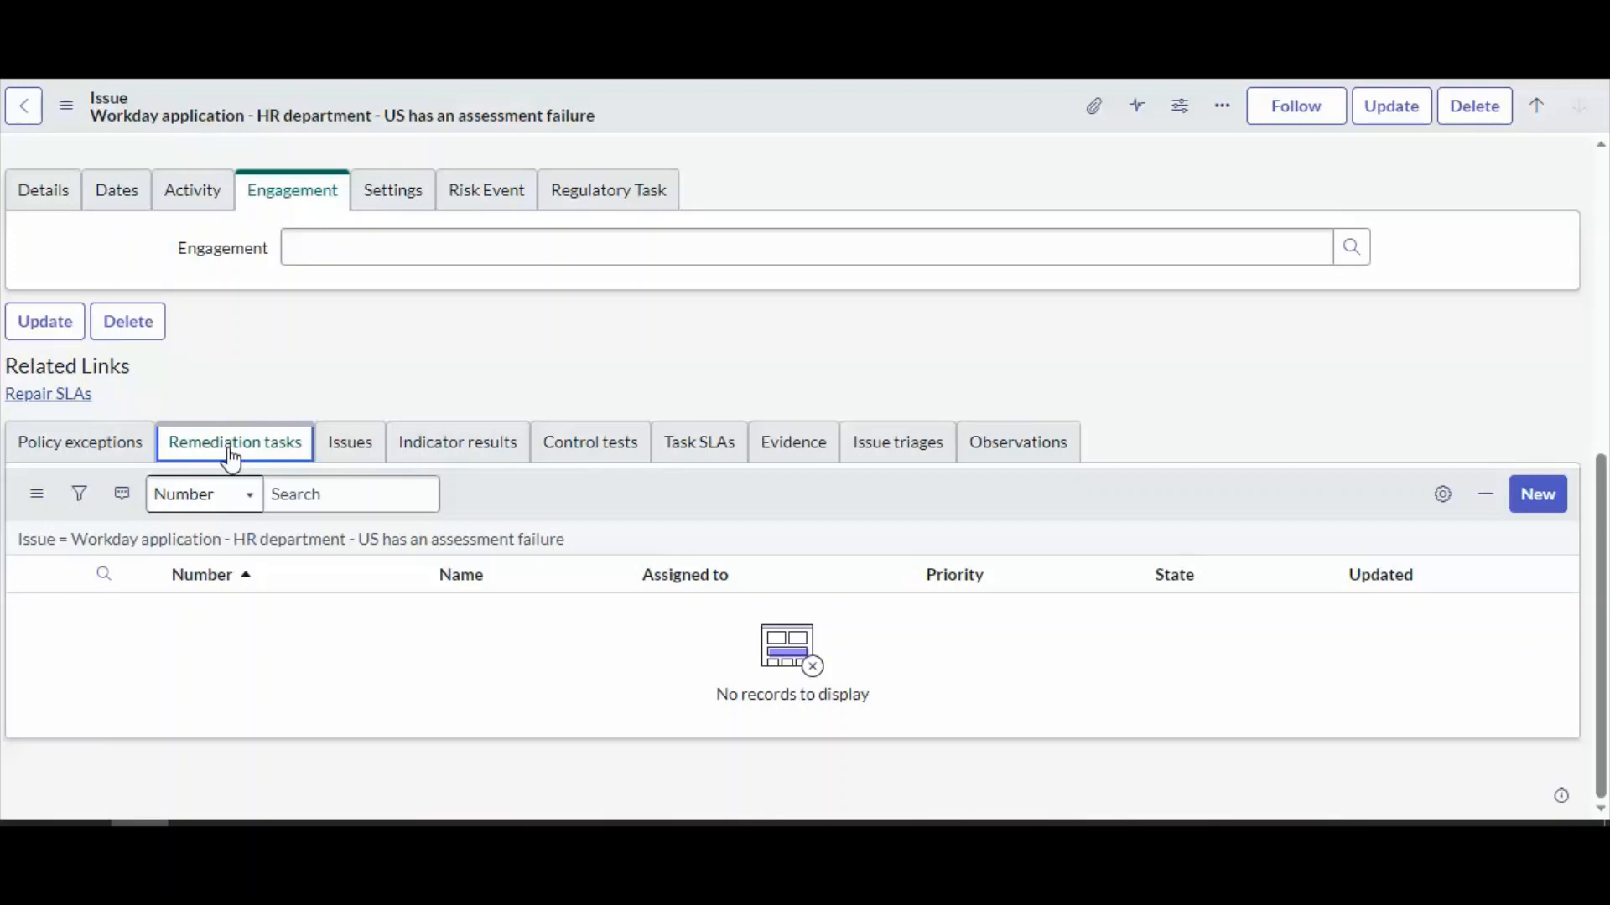
{"action": "left_click", "coordinate": [372, 452]}
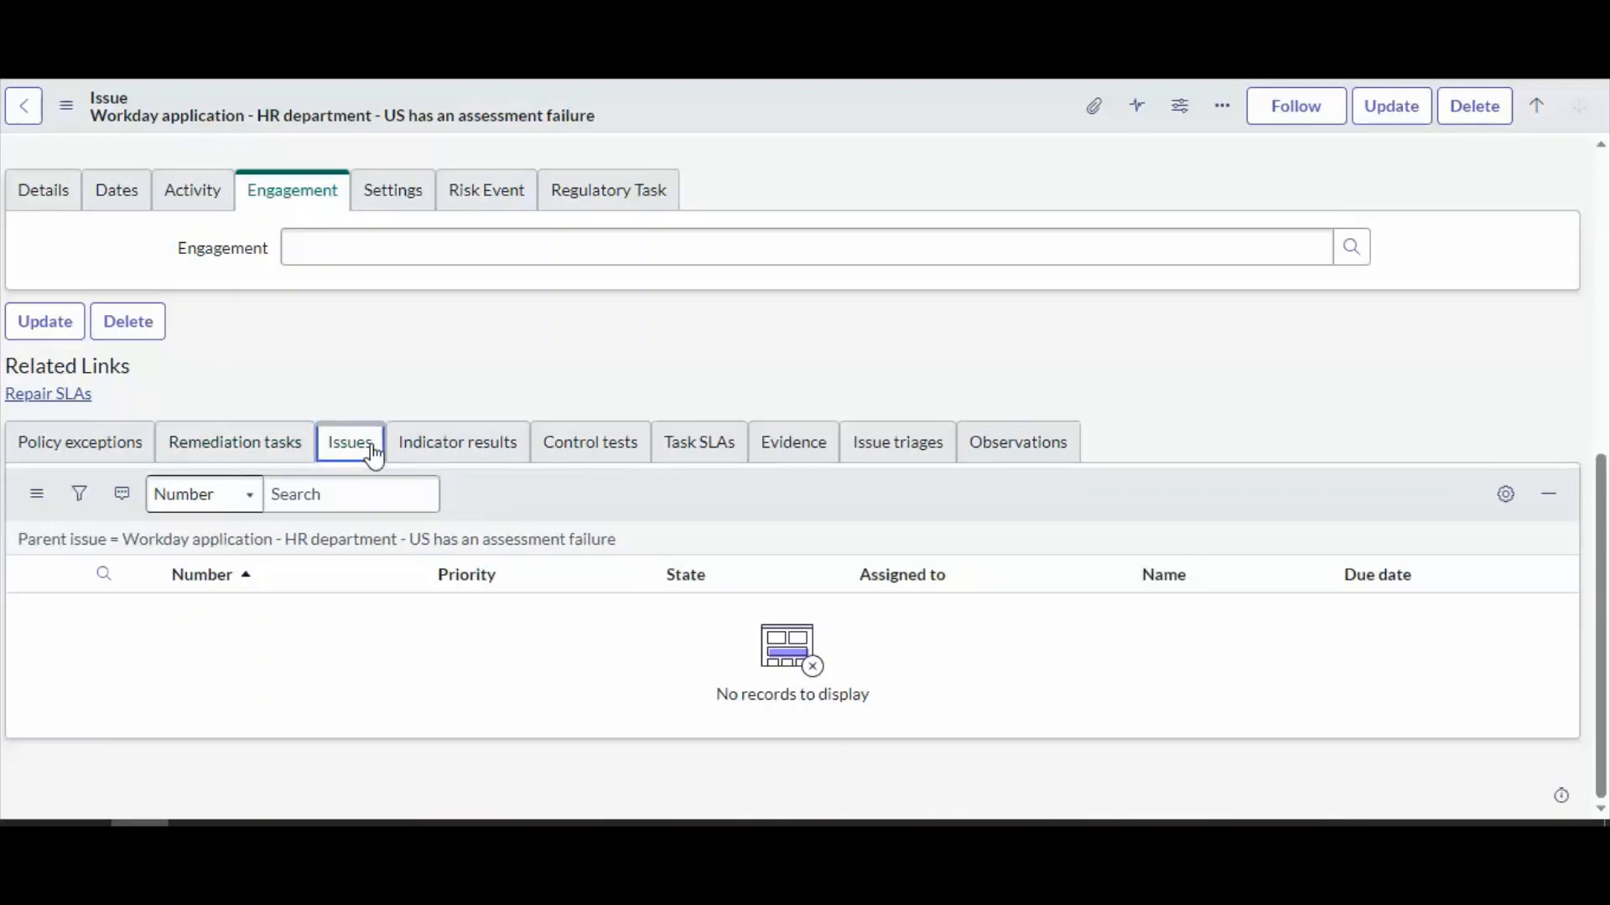
{"action": "left_click", "coordinate": [475, 459]}
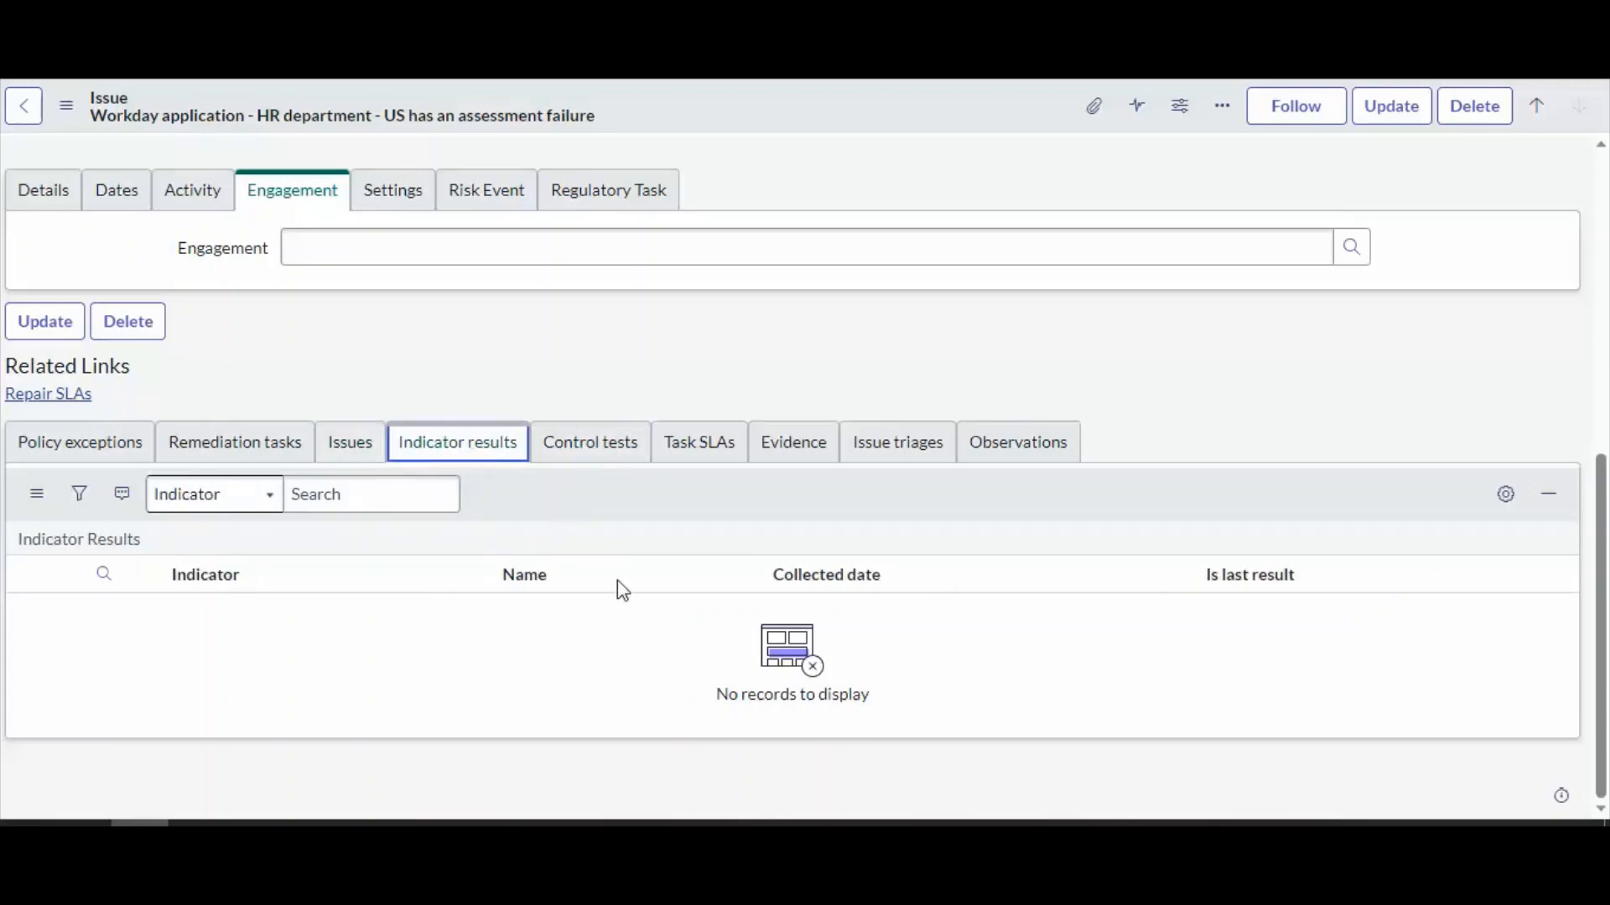
Step: Set the issue's state to Closed Complete and assign the first recently used person as issue manager
{"action": "scroll", "coordinate": [618, 582], "scroll_direction": "up", "scroll_amount": 7}
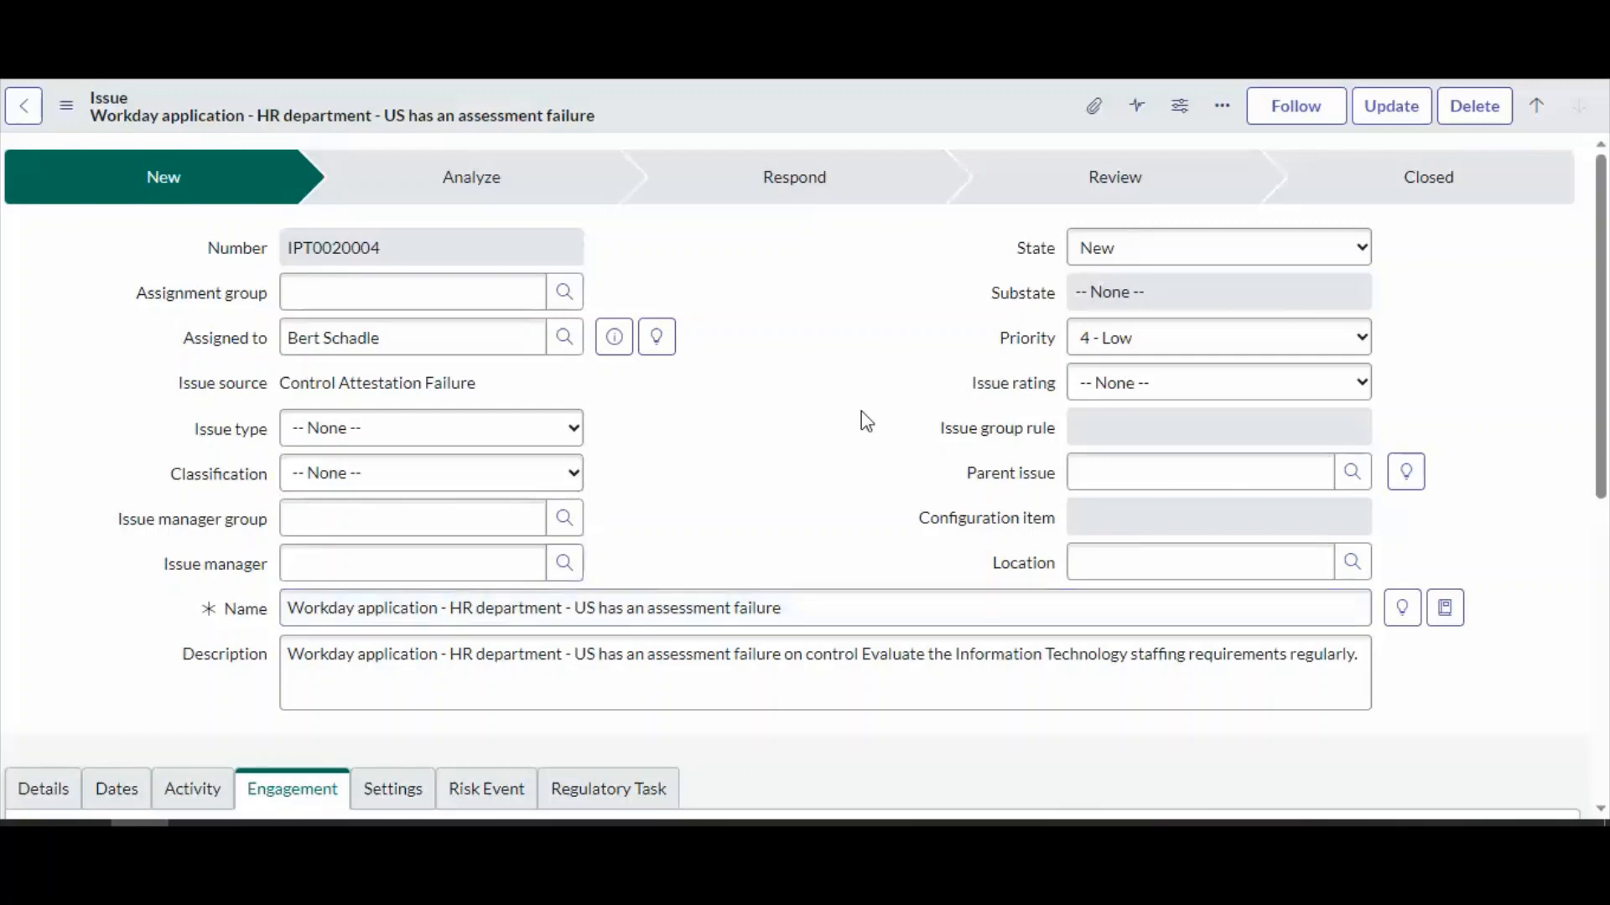
{"action": "left_click", "coordinate": [1124, 256]}
{"action": "left_click", "coordinate": [1155, 367]}
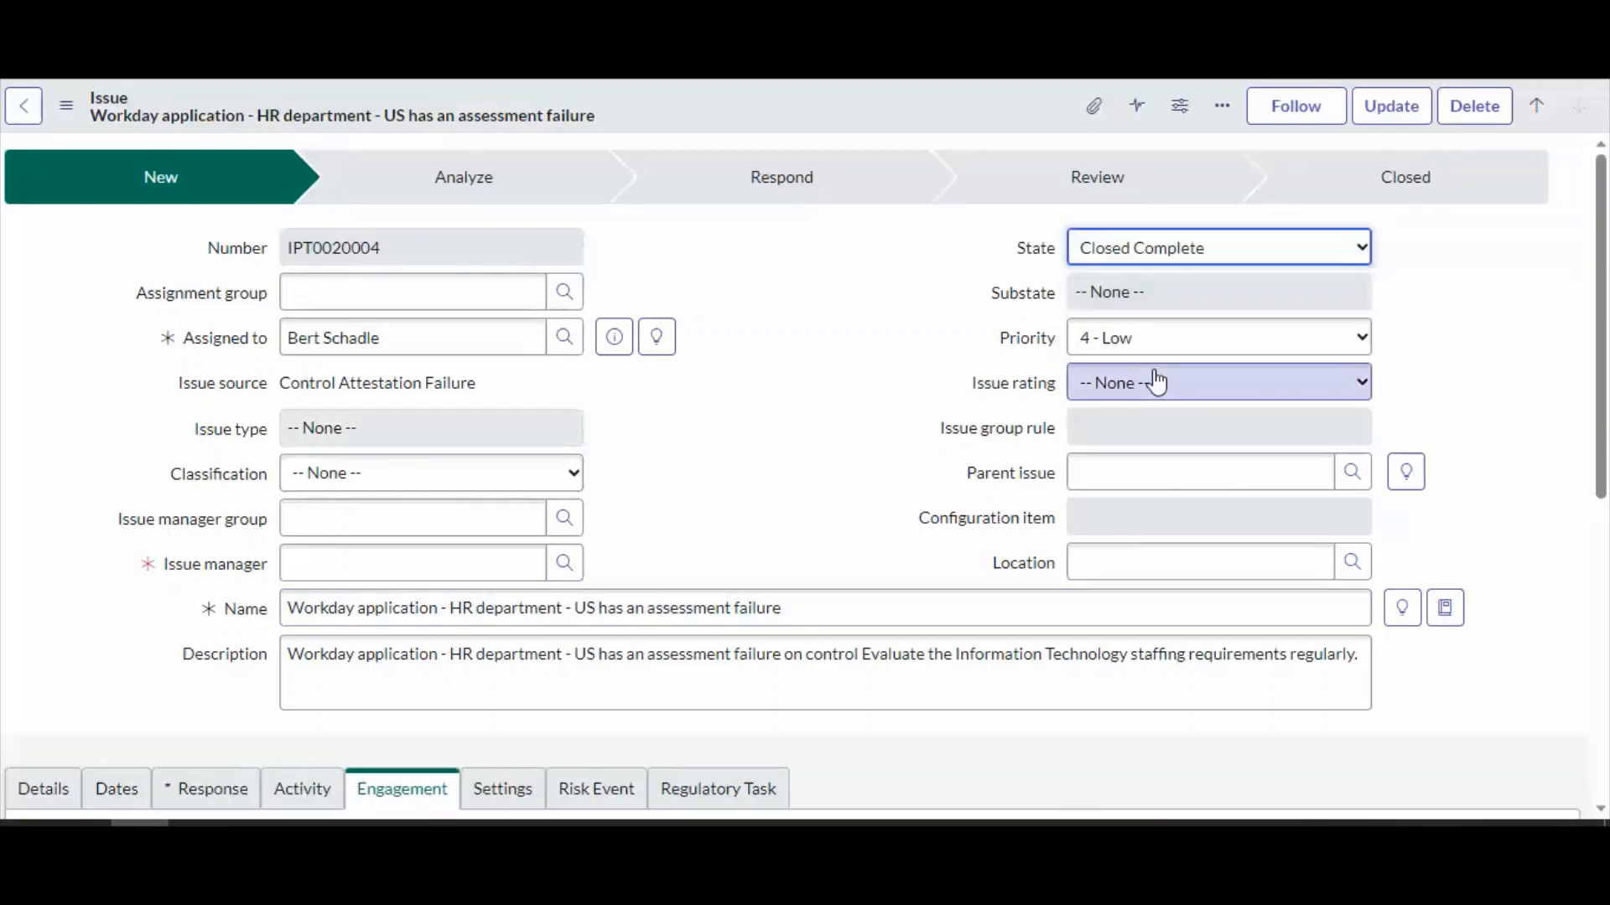
{"action": "left_click", "coordinate": [386, 574]}
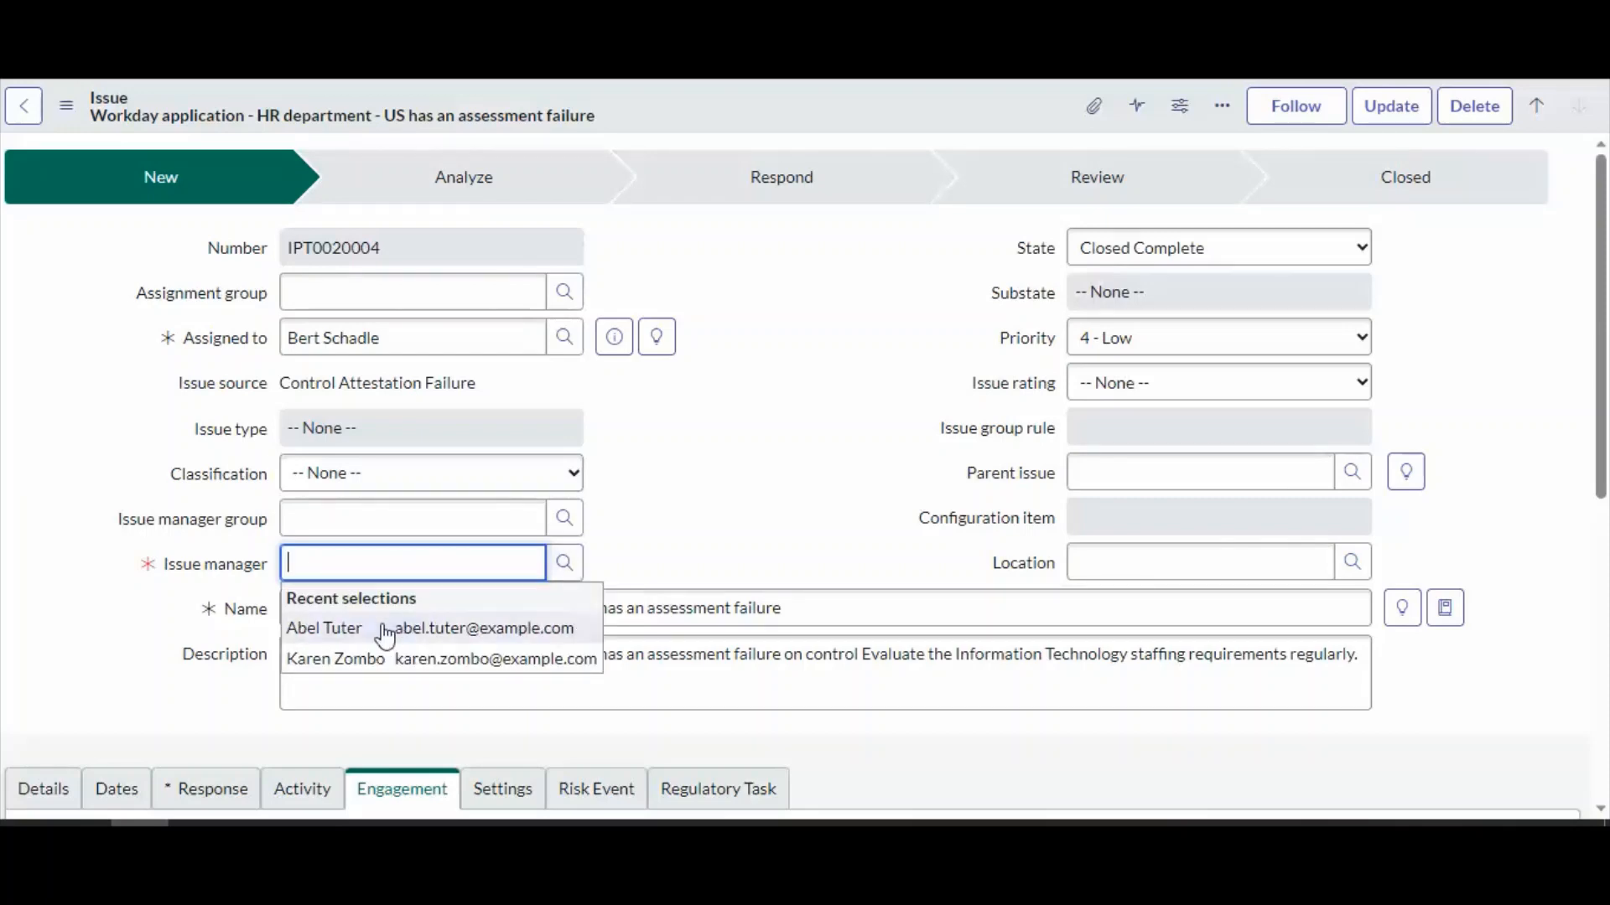
{"action": "left_click", "coordinate": [384, 626]}
Step: Set the issue's response to Remediate with the explanation "OK" and update the record
{"action": "scroll", "coordinate": [667, 525], "scroll_direction": "down", "scroll_amount": 5}
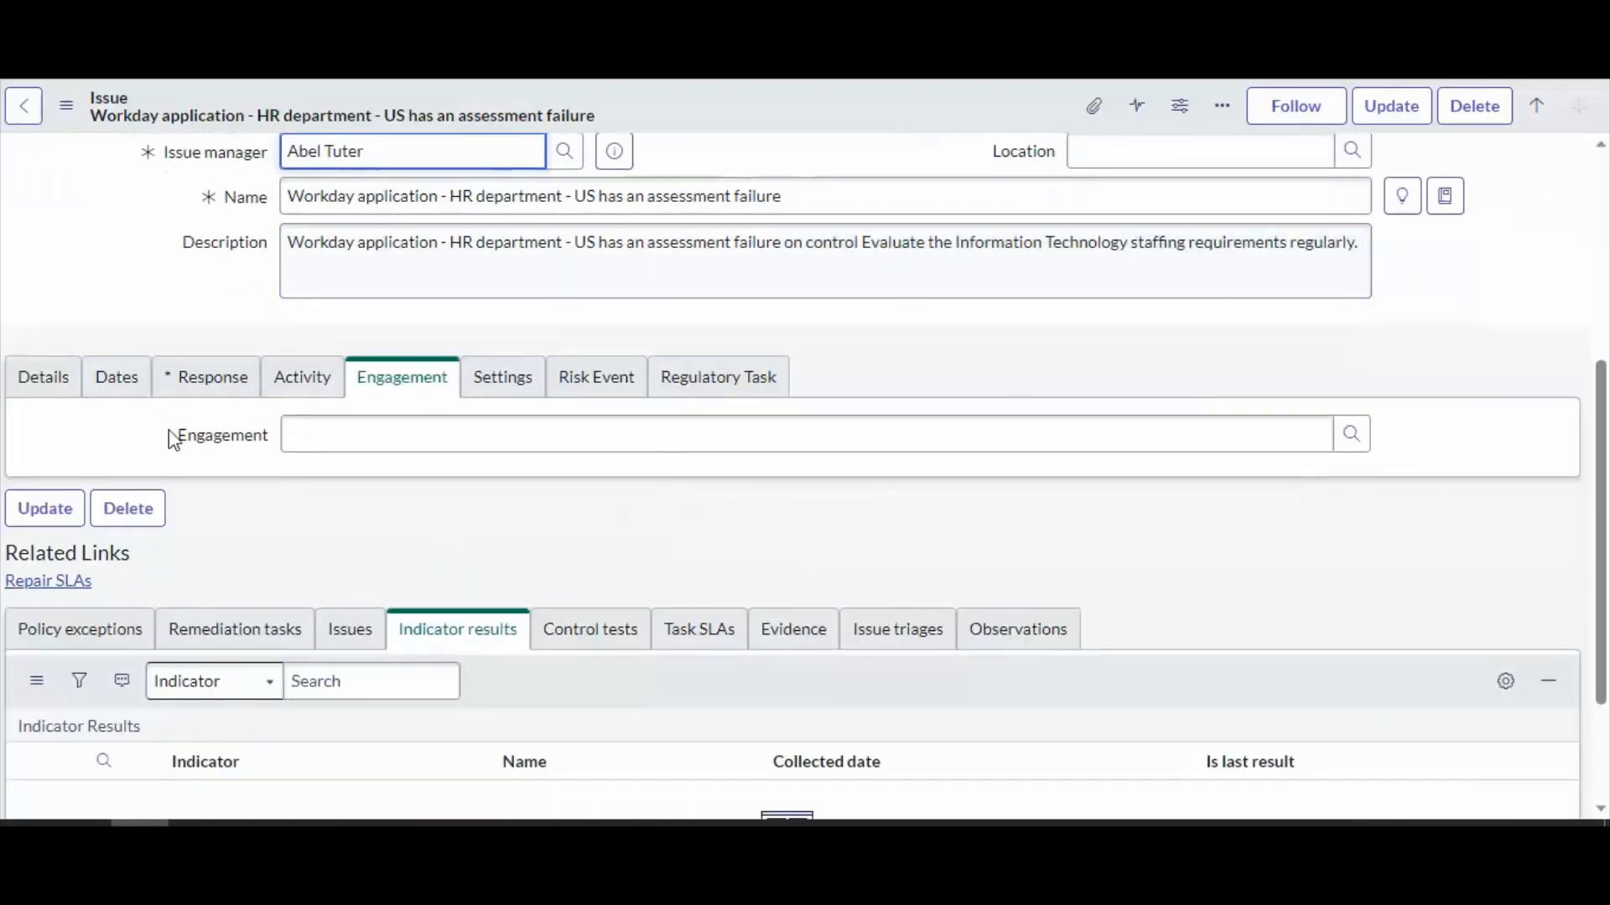
{"action": "left_click", "coordinate": [197, 387]}
{"action": "left_click", "coordinate": [369, 336]}
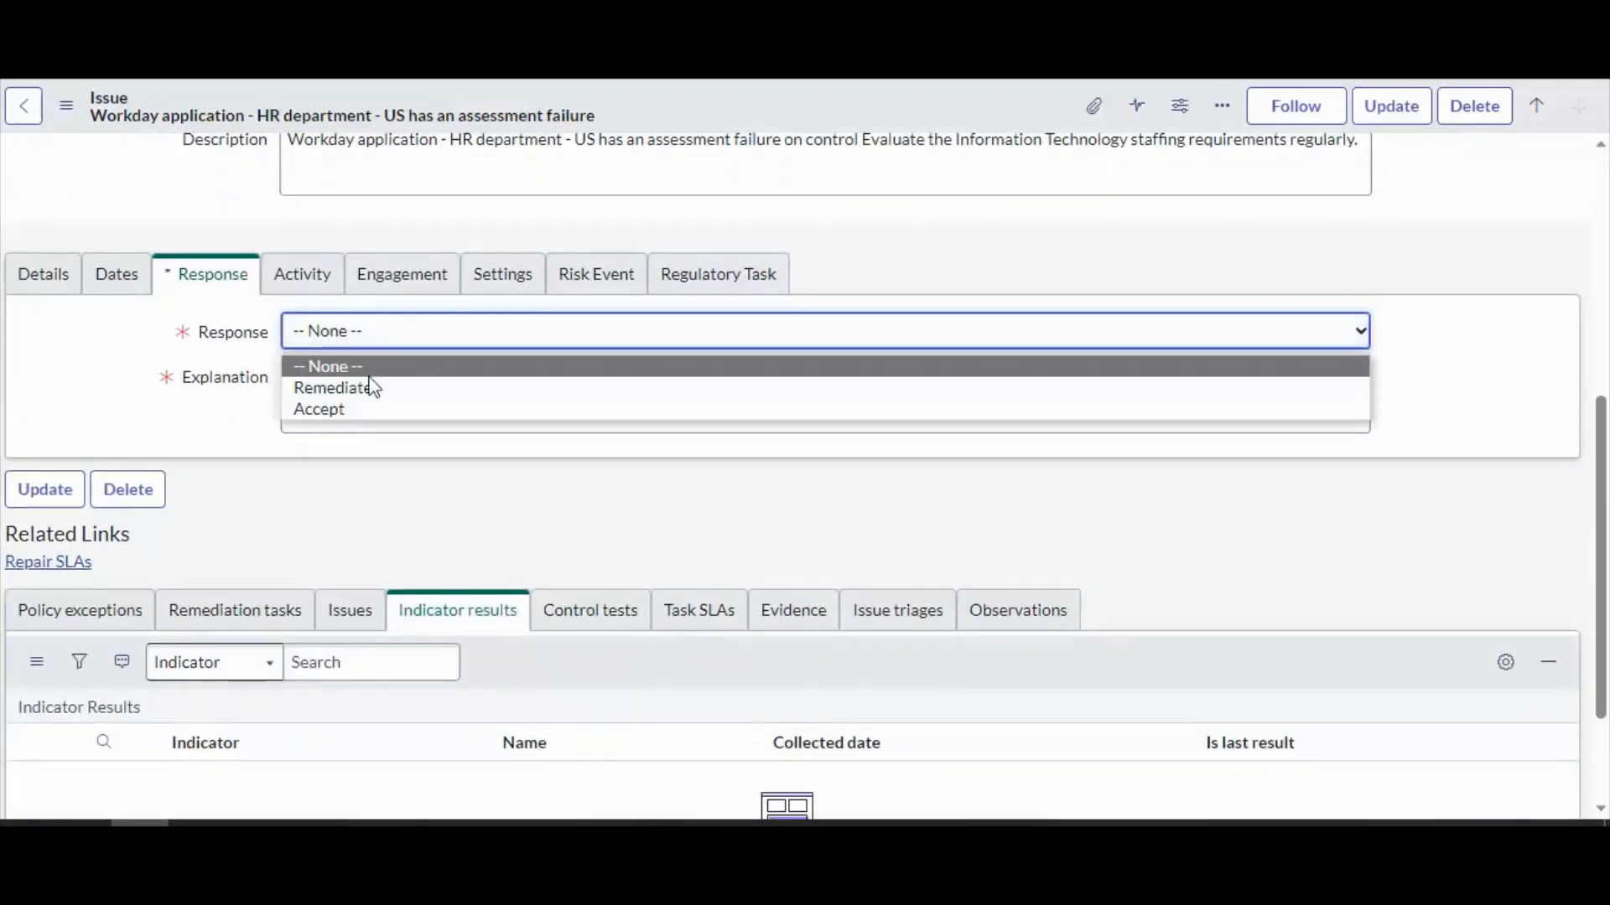
{"action": "left_click", "coordinate": [365, 385]}
{"action": "left_click", "coordinate": [343, 394]}
{"action": "type", "text": "OK"}
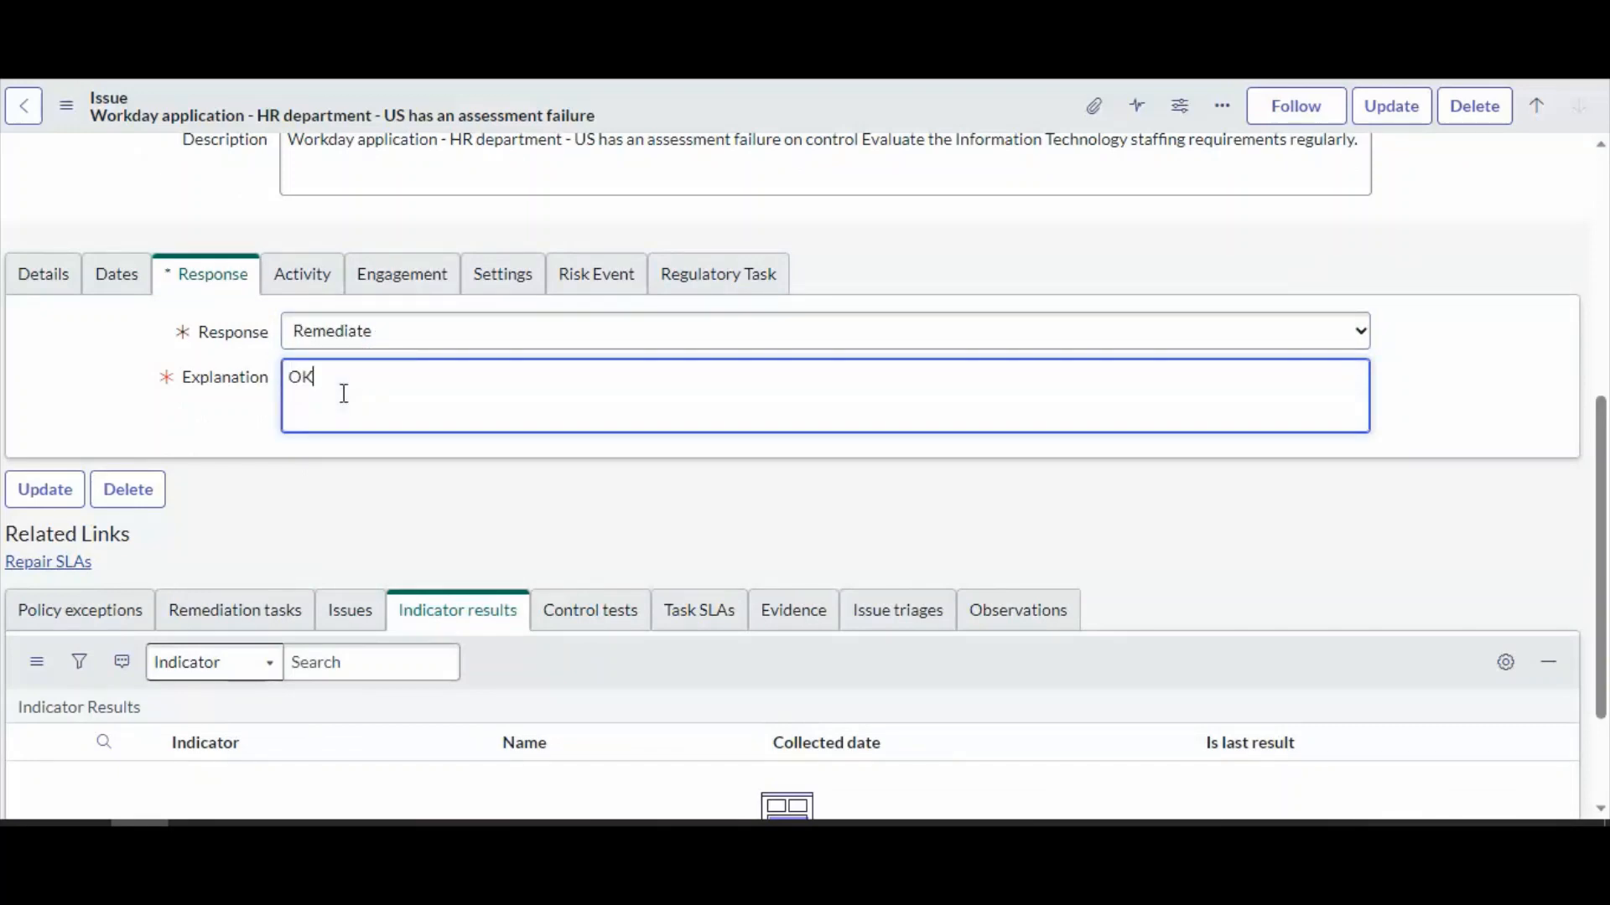
{"action": "scroll", "coordinate": [341, 401], "scroll_direction": "up", "scroll_amount": 6}
{"action": "left_click", "coordinate": [1359, 119]}
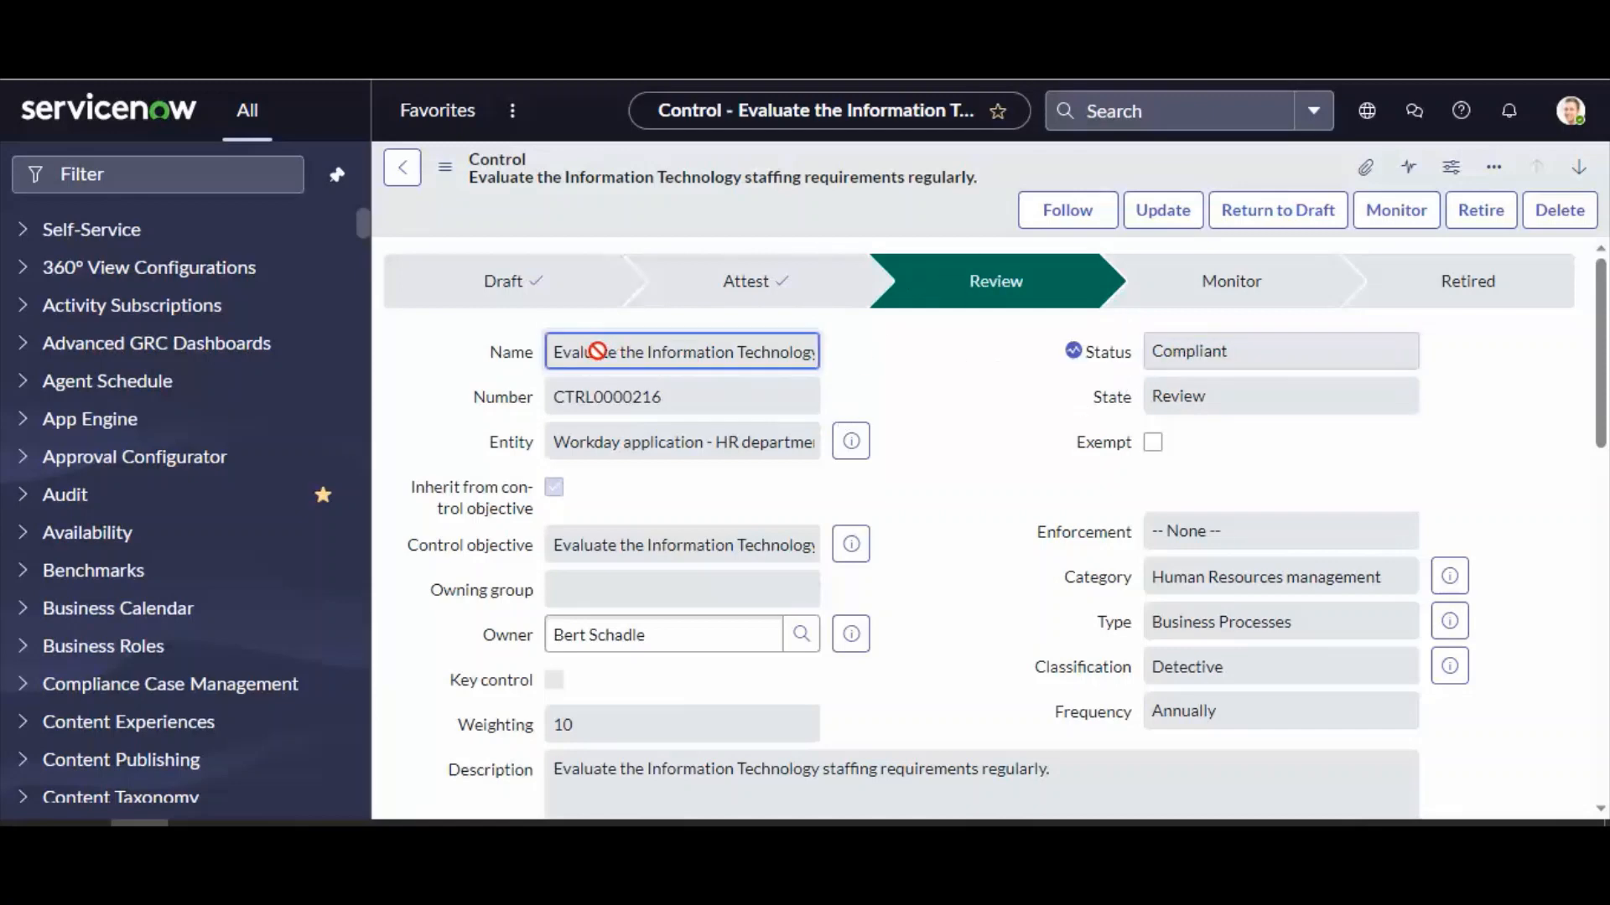
Step: Check the control's name and status in its own tab, reload the form, and recheck the status
{"action": "left_click_drag", "start_coordinate": [577, 351], "coordinate": [924, 352]}
{"action": "left_click", "coordinate": [1207, 356]}
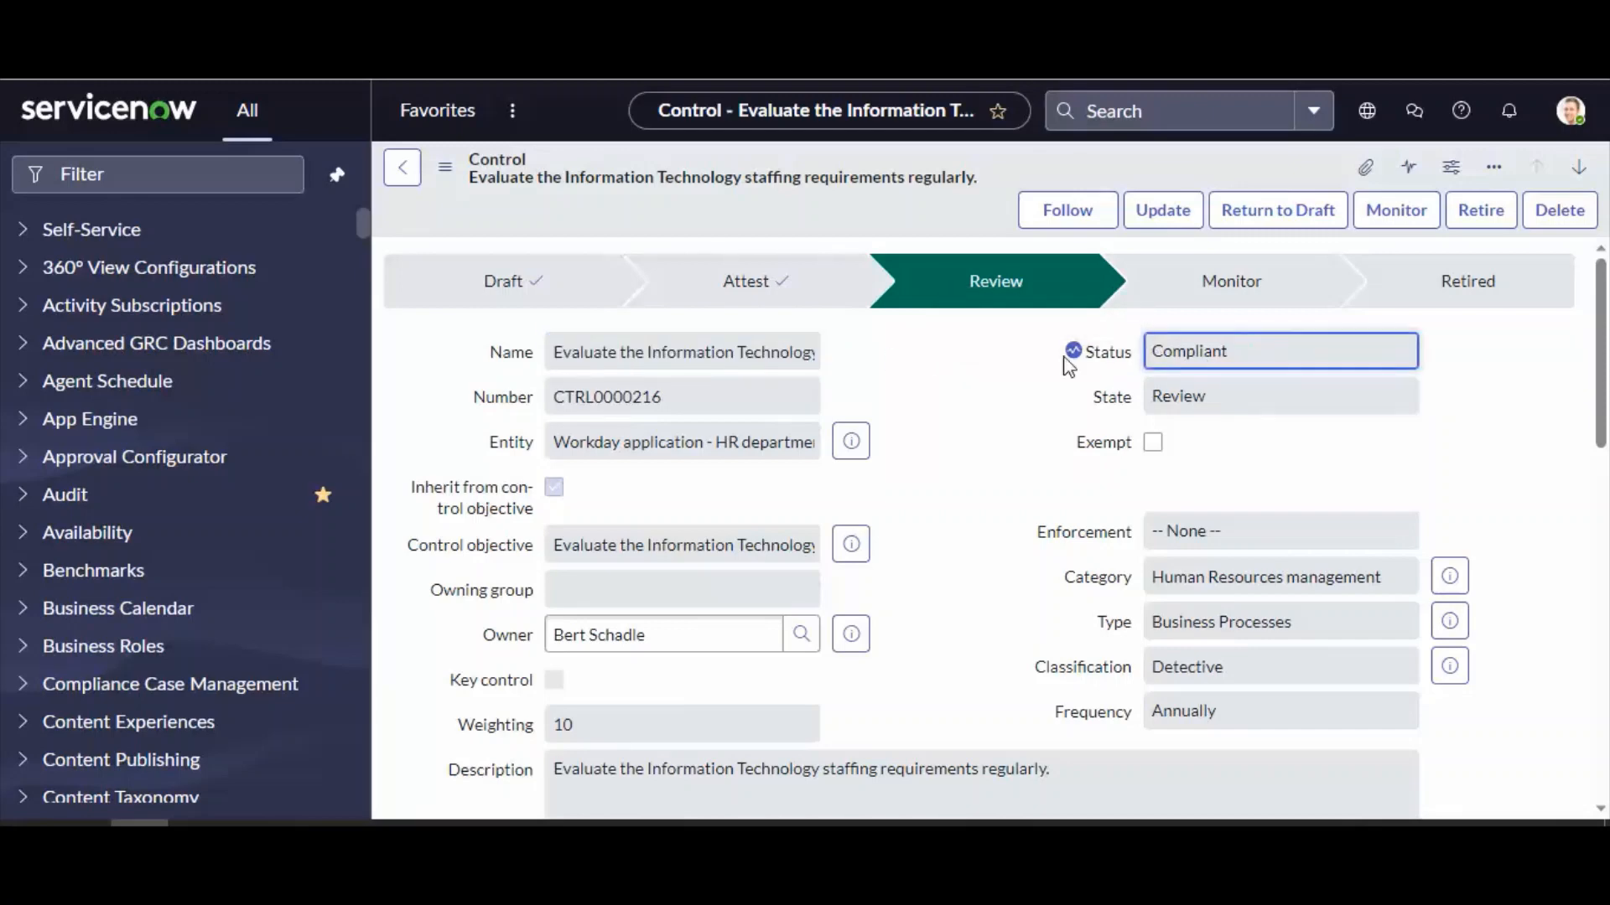
{"action": "right_click", "coordinate": [858, 216]}
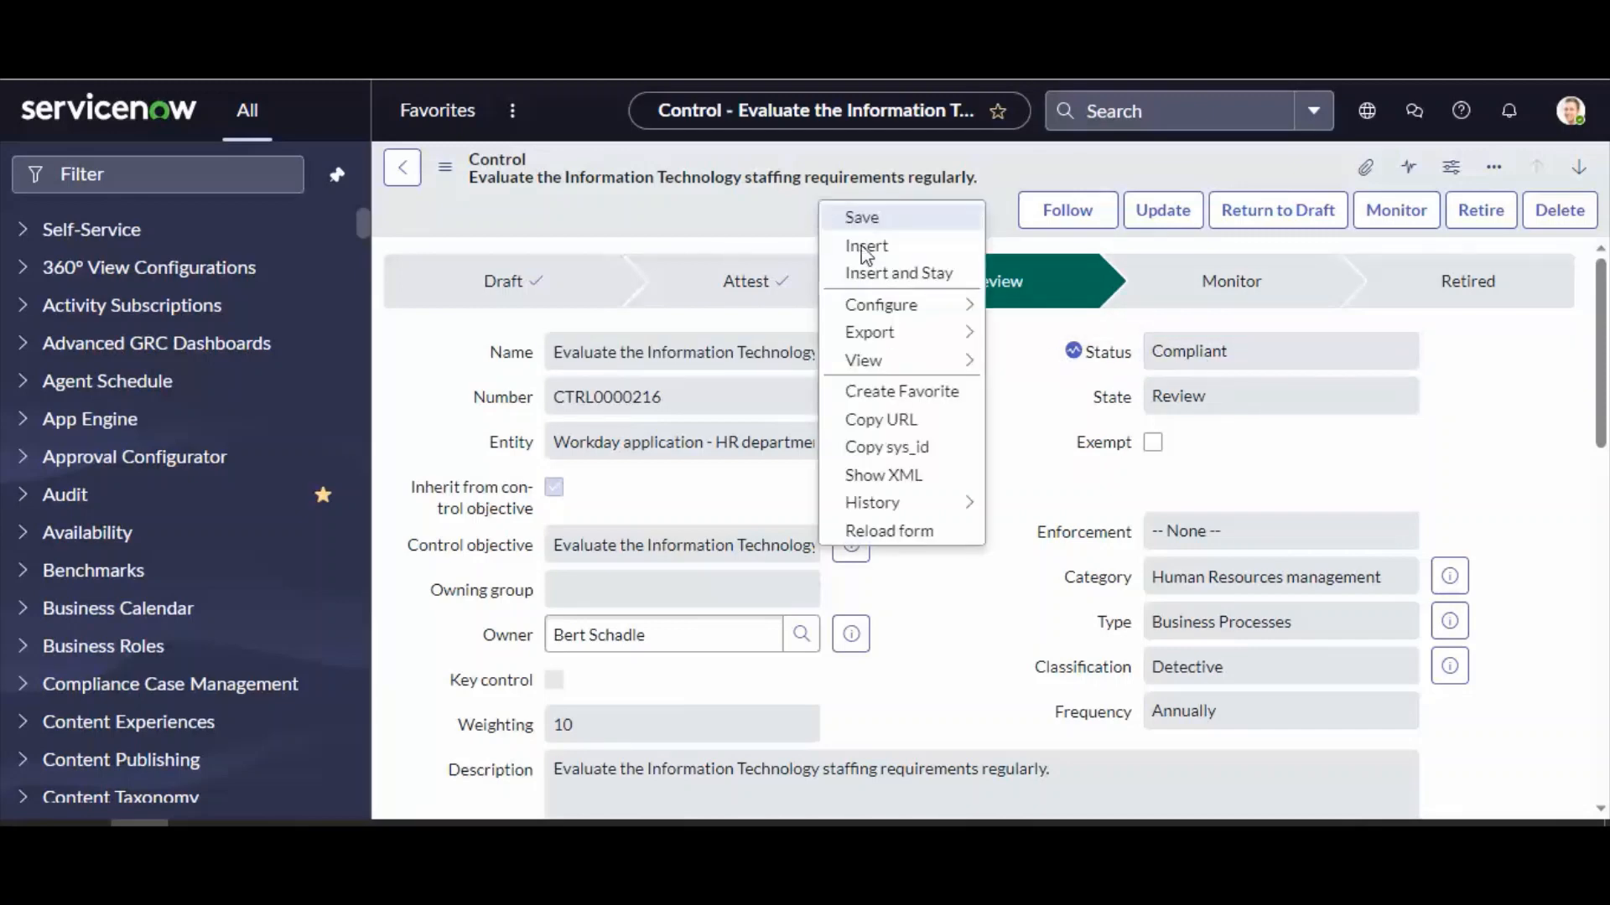
{"action": "left_click", "coordinate": [876, 538]}
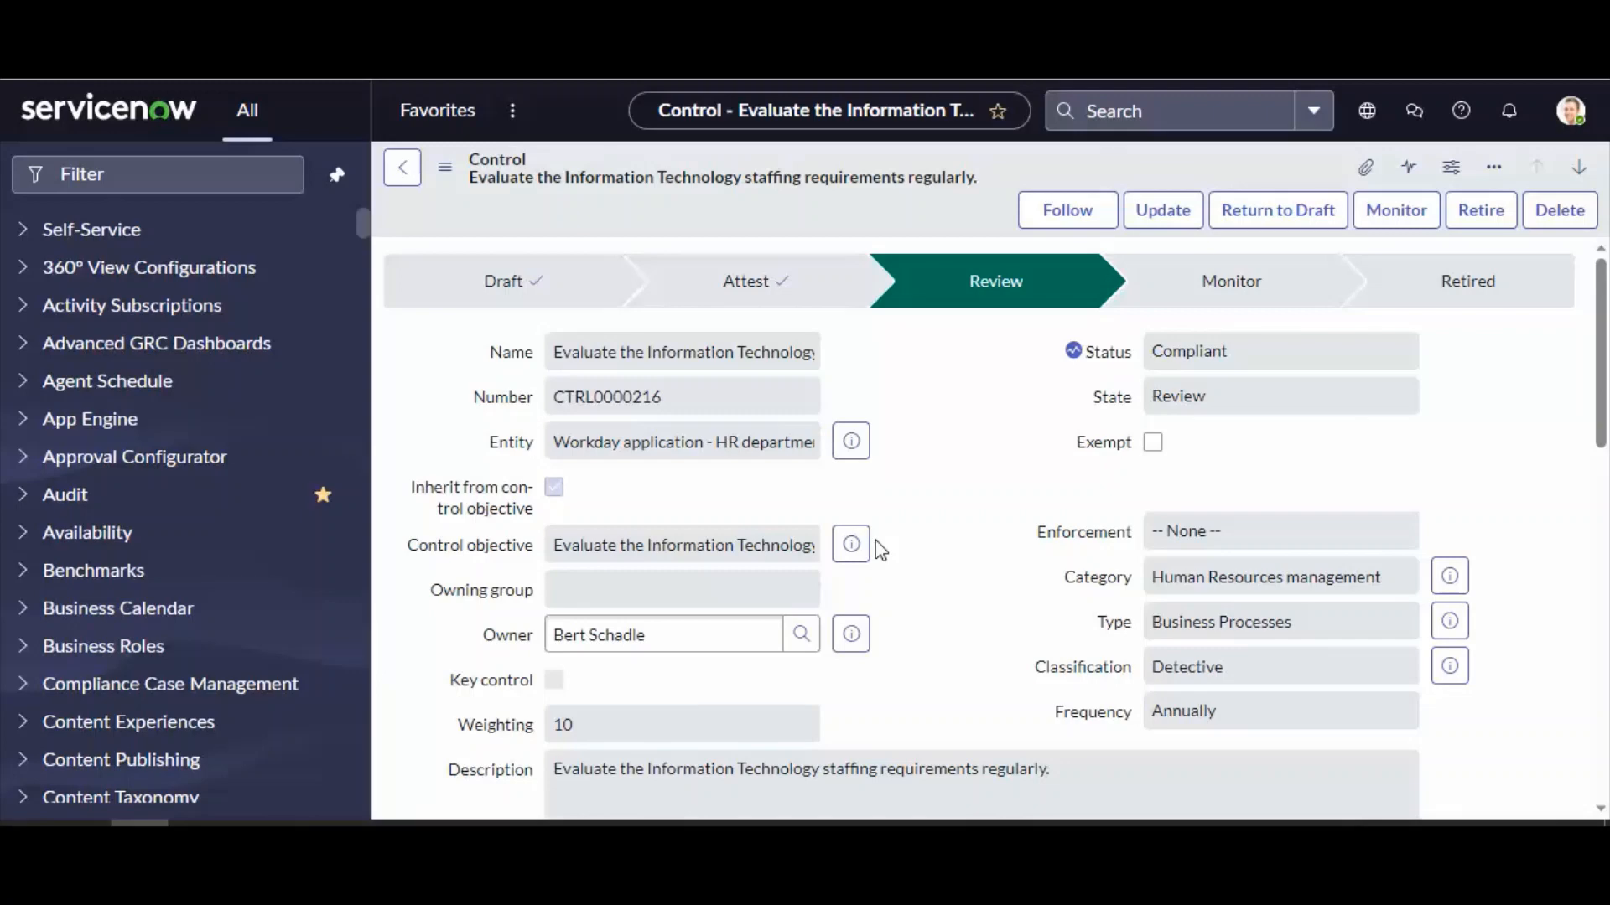
{"action": "scroll", "coordinate": [1014, 534], "scroll_direction": "down", "scroll_amount": 2}
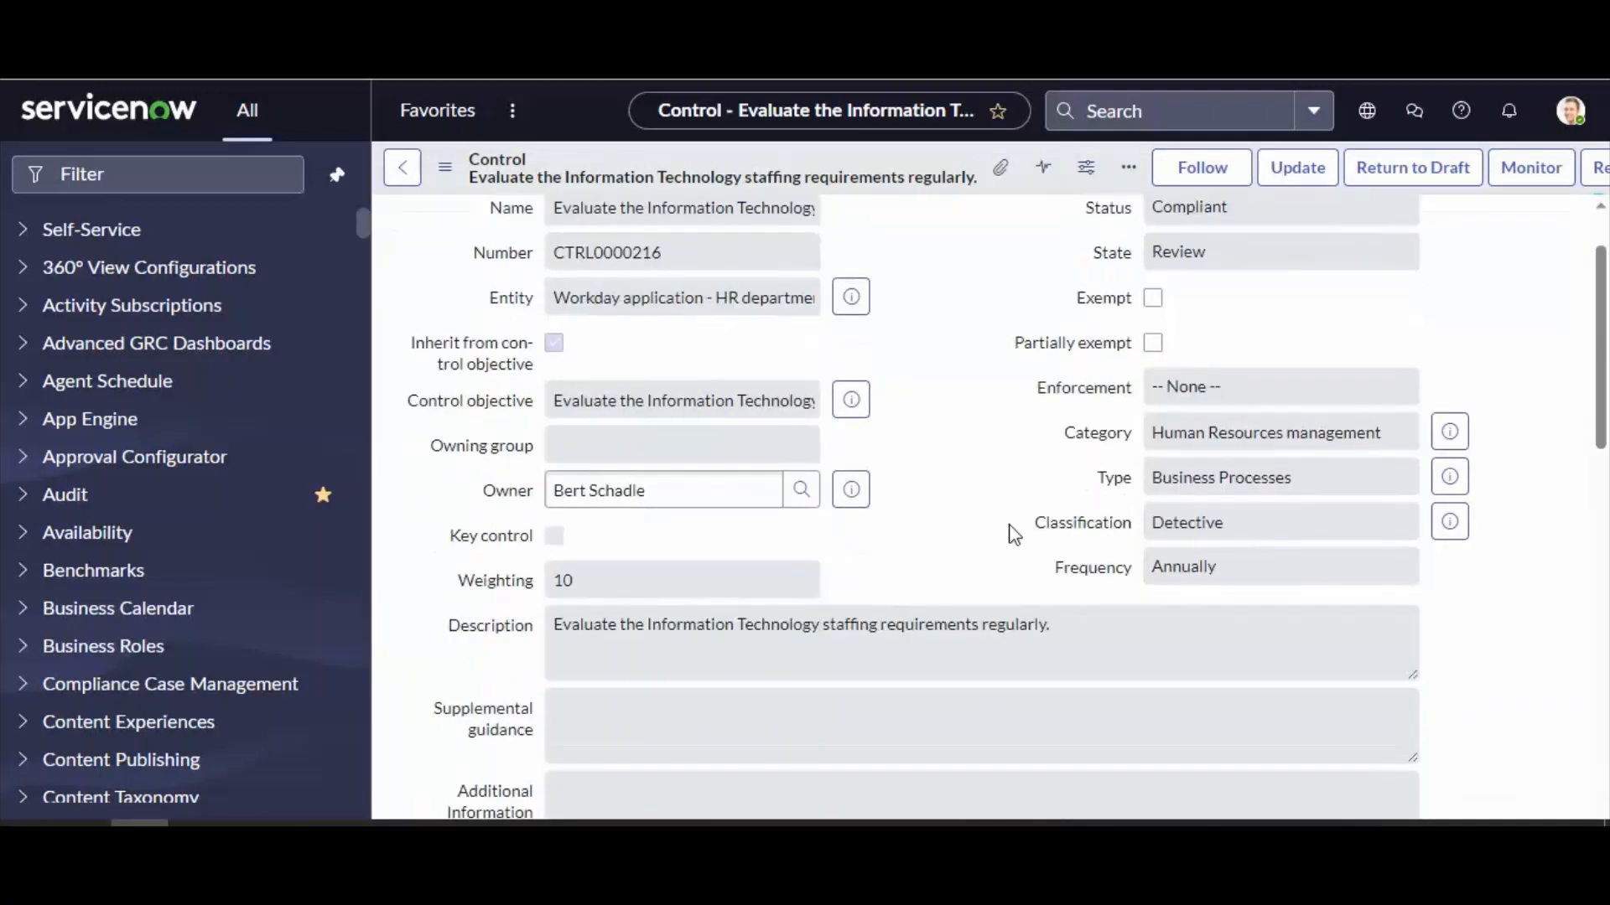
{"action": "scroll", "coordinate": [1014, 534], "scroll_direction": "up", "scroll_amount": 1}
{"action": "left_click", "coordinate": [1249, 317]}
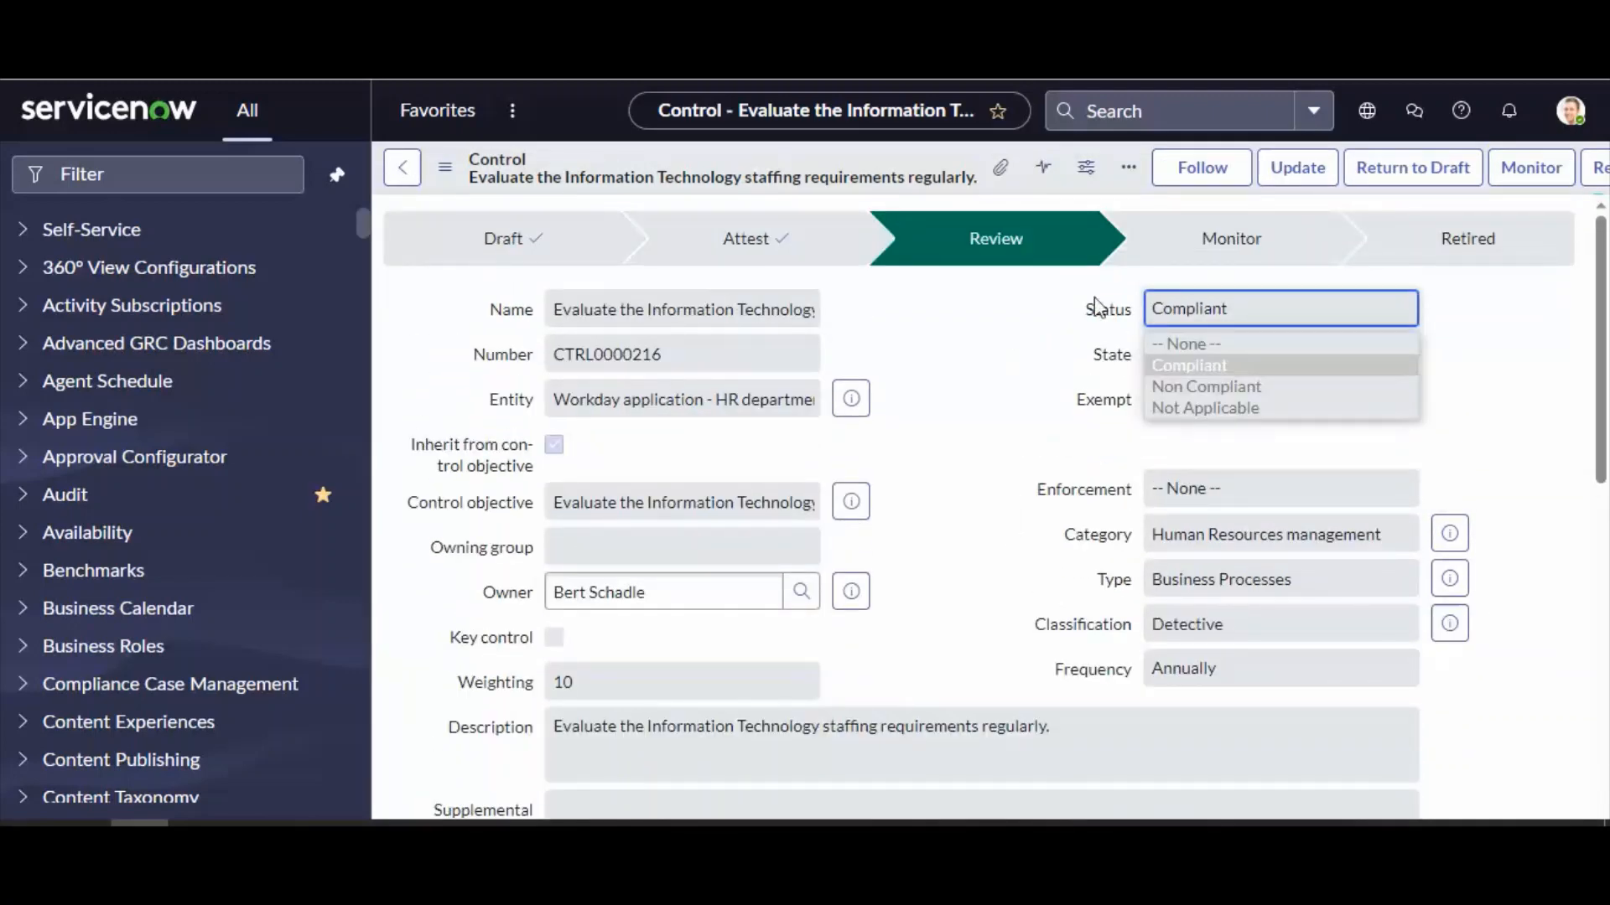
{"action": "left_click", "coordinate": [1095, 300]}
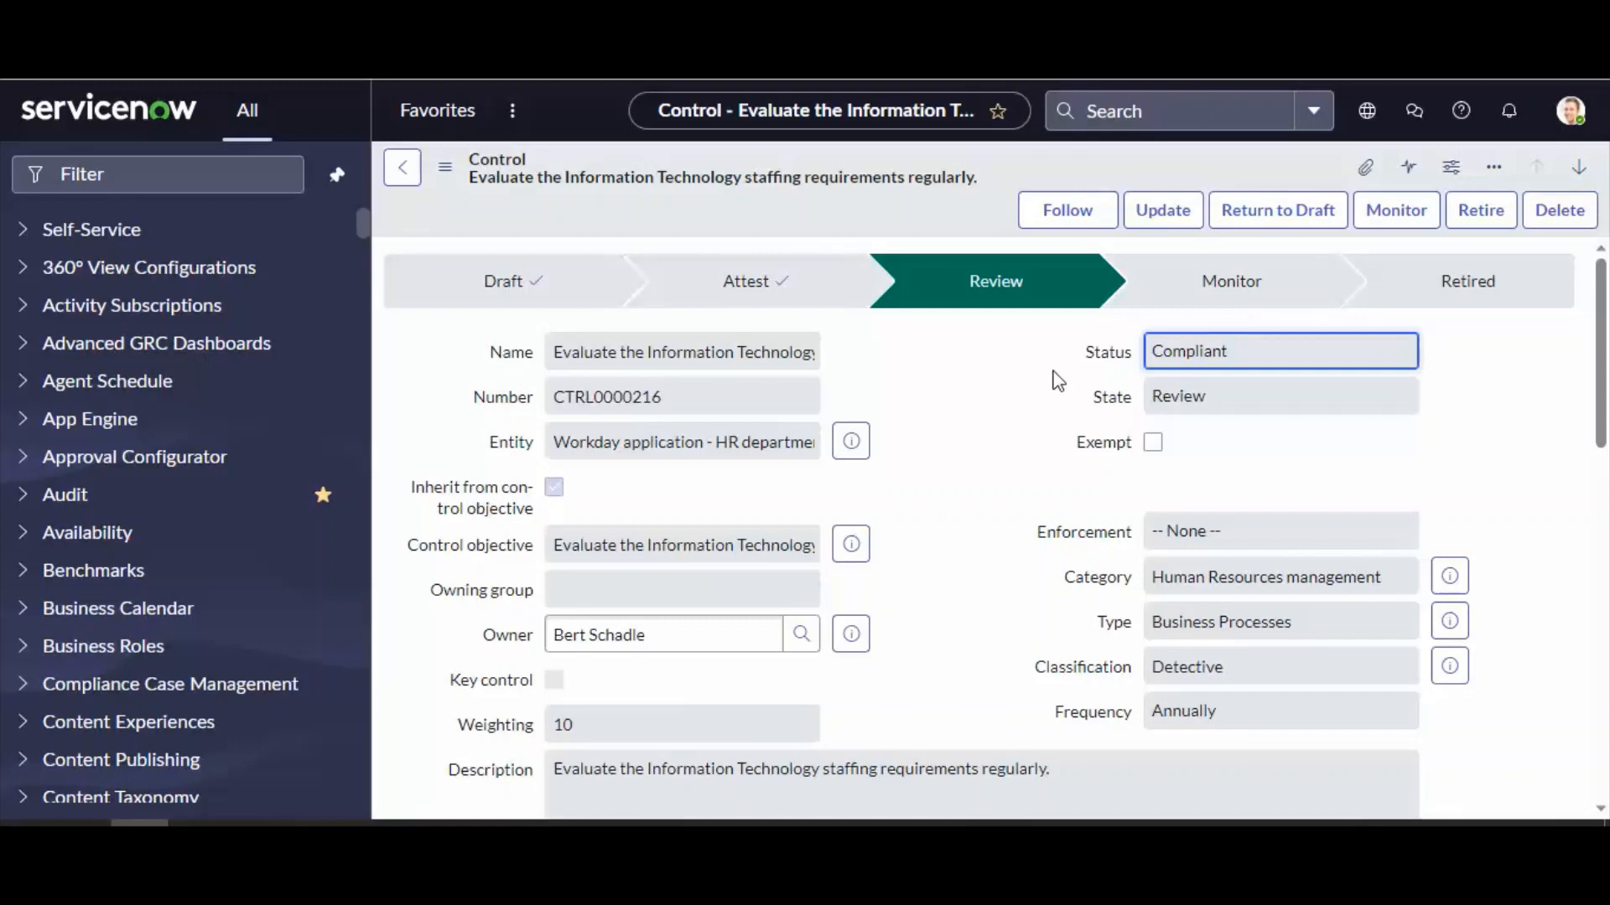
Step: Compare the attestation failure issue with the manually created one in the control's related issues, checking their states and names
{"action": "scroll", "coordinate": [934, 410], "scroll_direction": "down", "scroll_amount": 10}
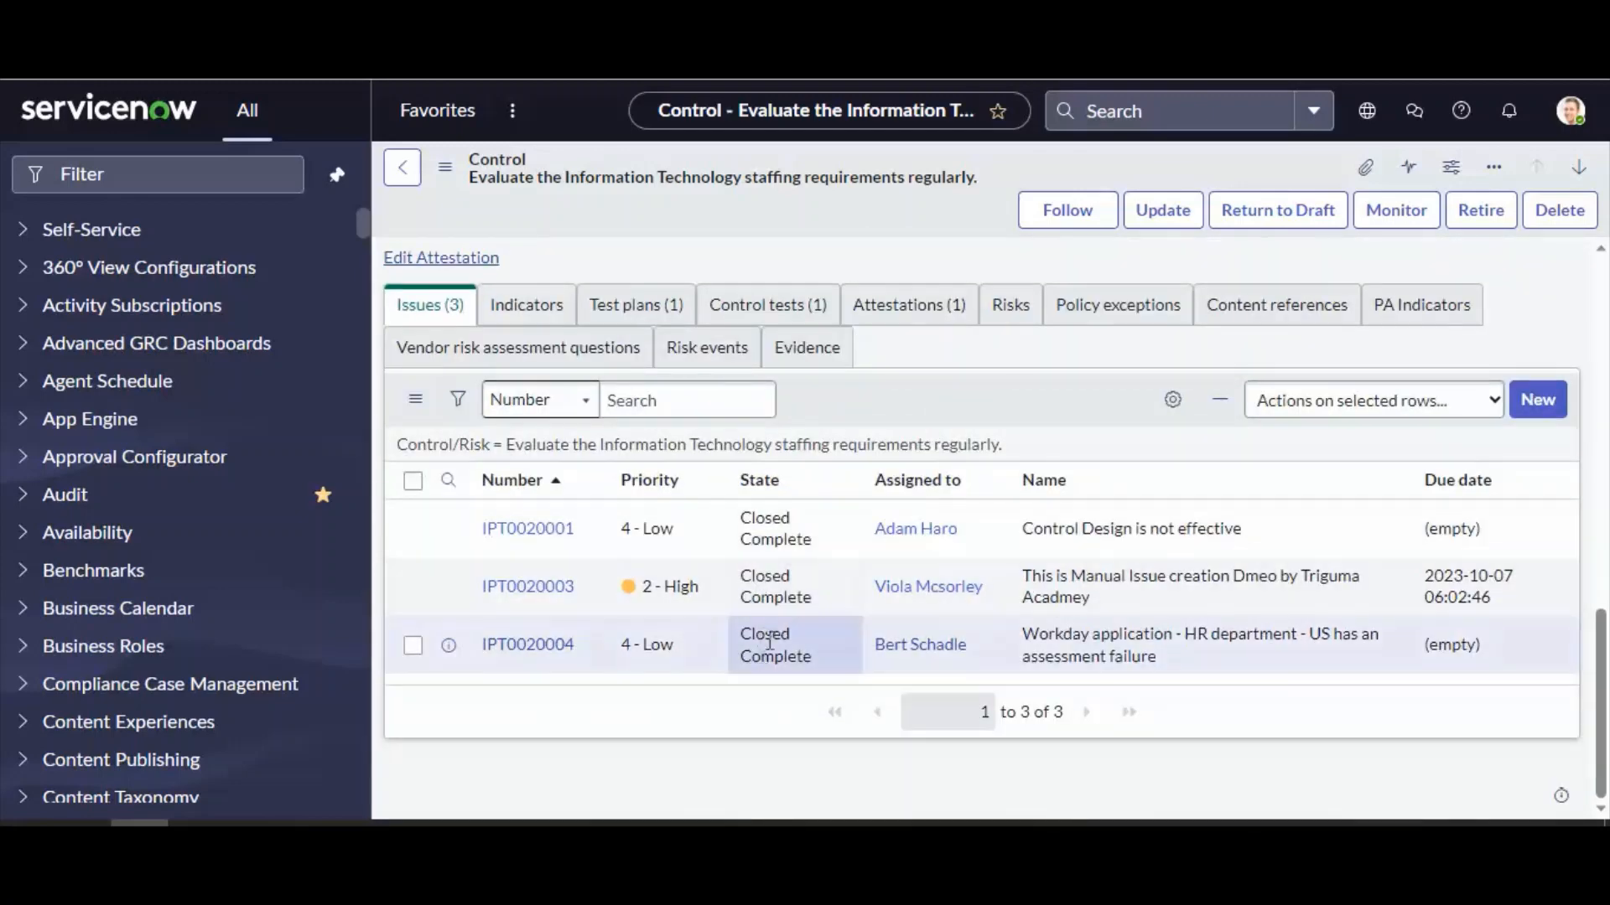
{"action": "left_click_drag", "start_coordinate": [1191, 656], "coordinate": [1006, 650]}
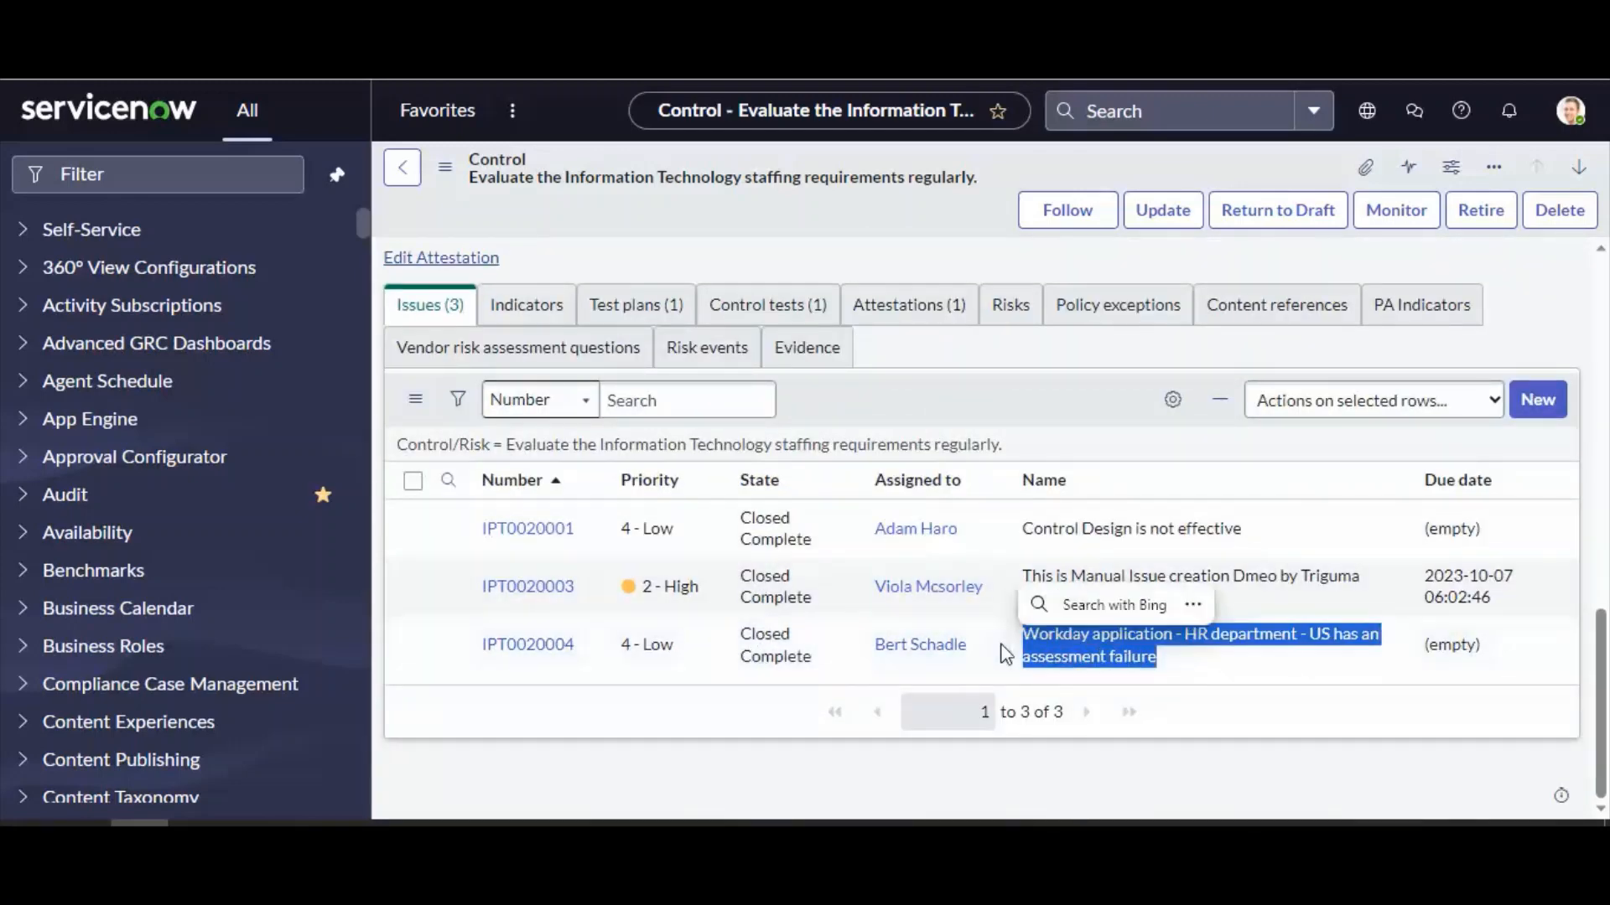
{"action": "left_click", "coordinate": [662, 711]}
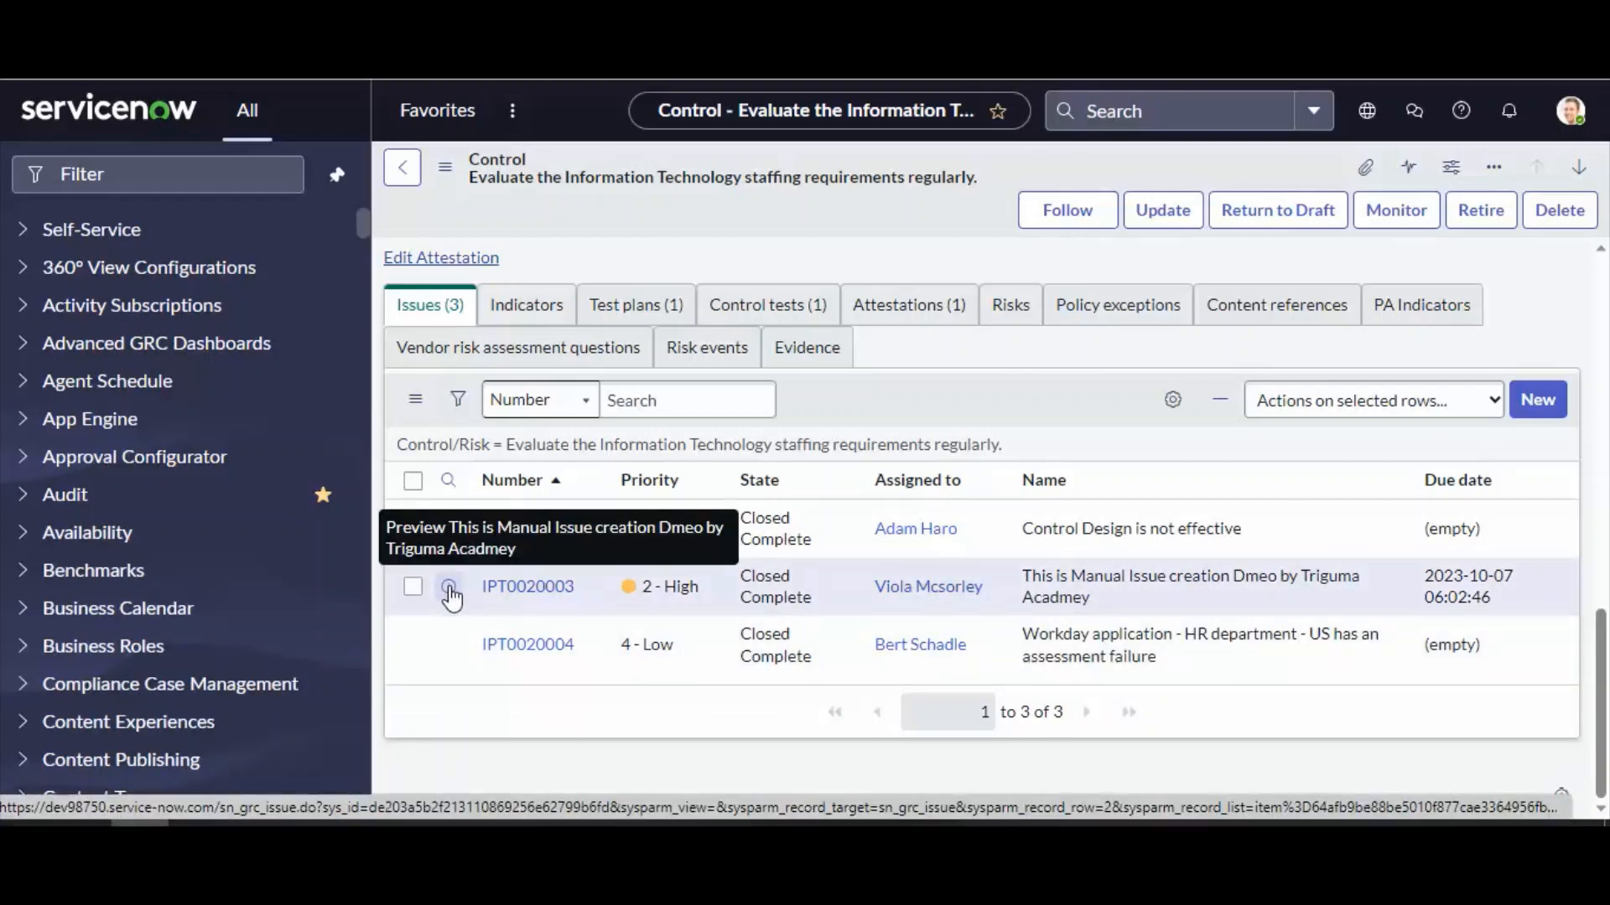
{"action": "left_click", "coordinate": [450, 588]}
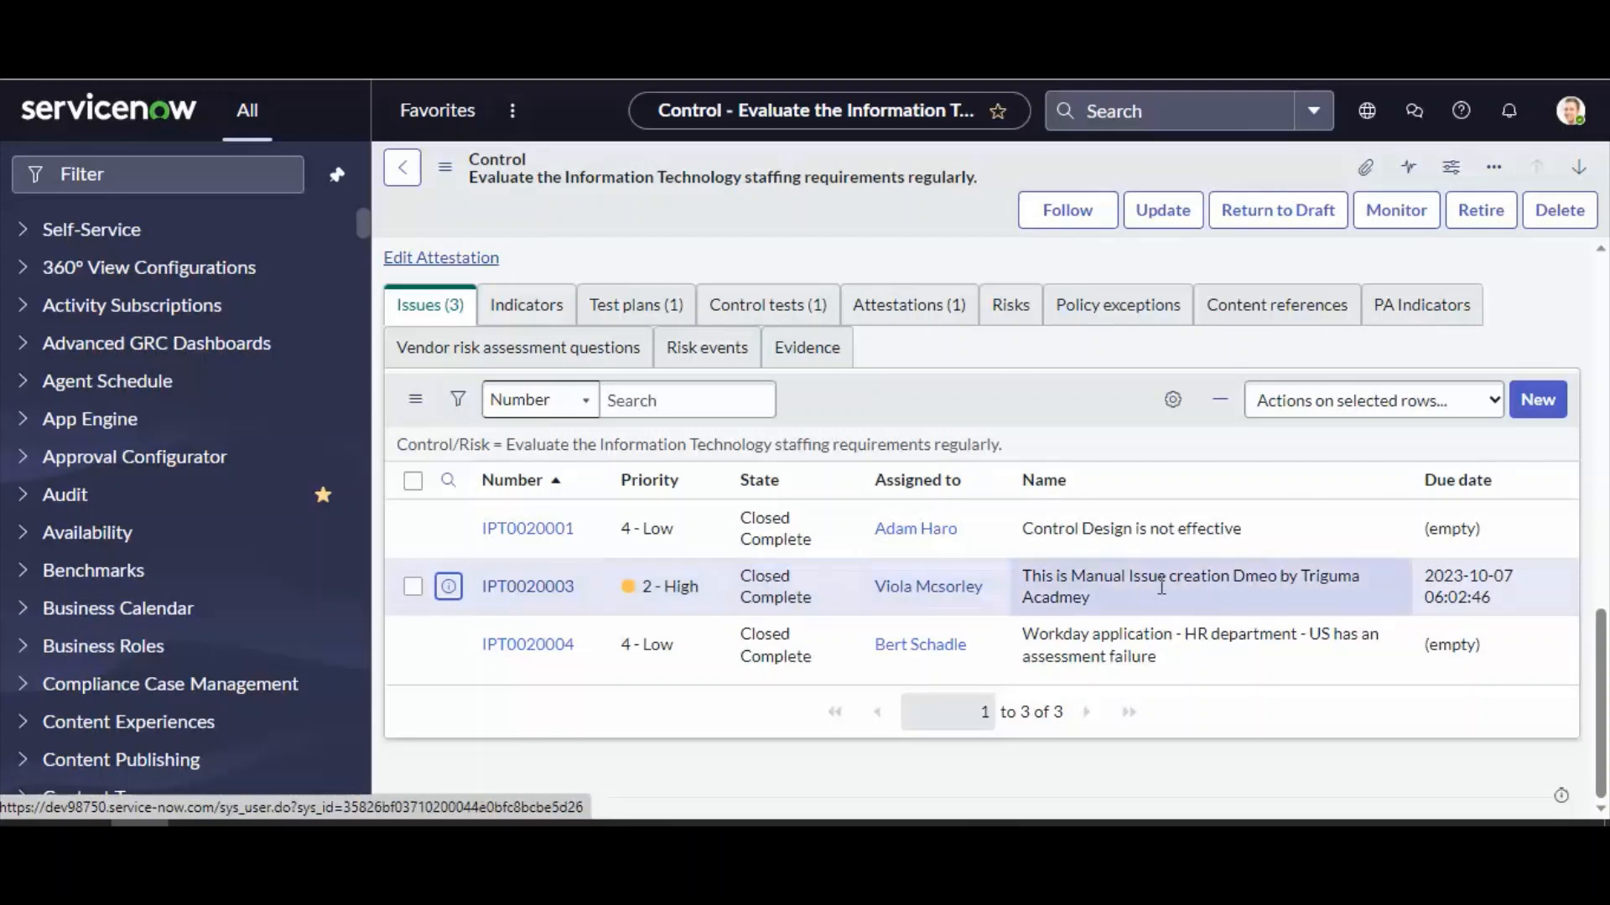
{"action": "triple_click", "coordinate": [1096, 602]}
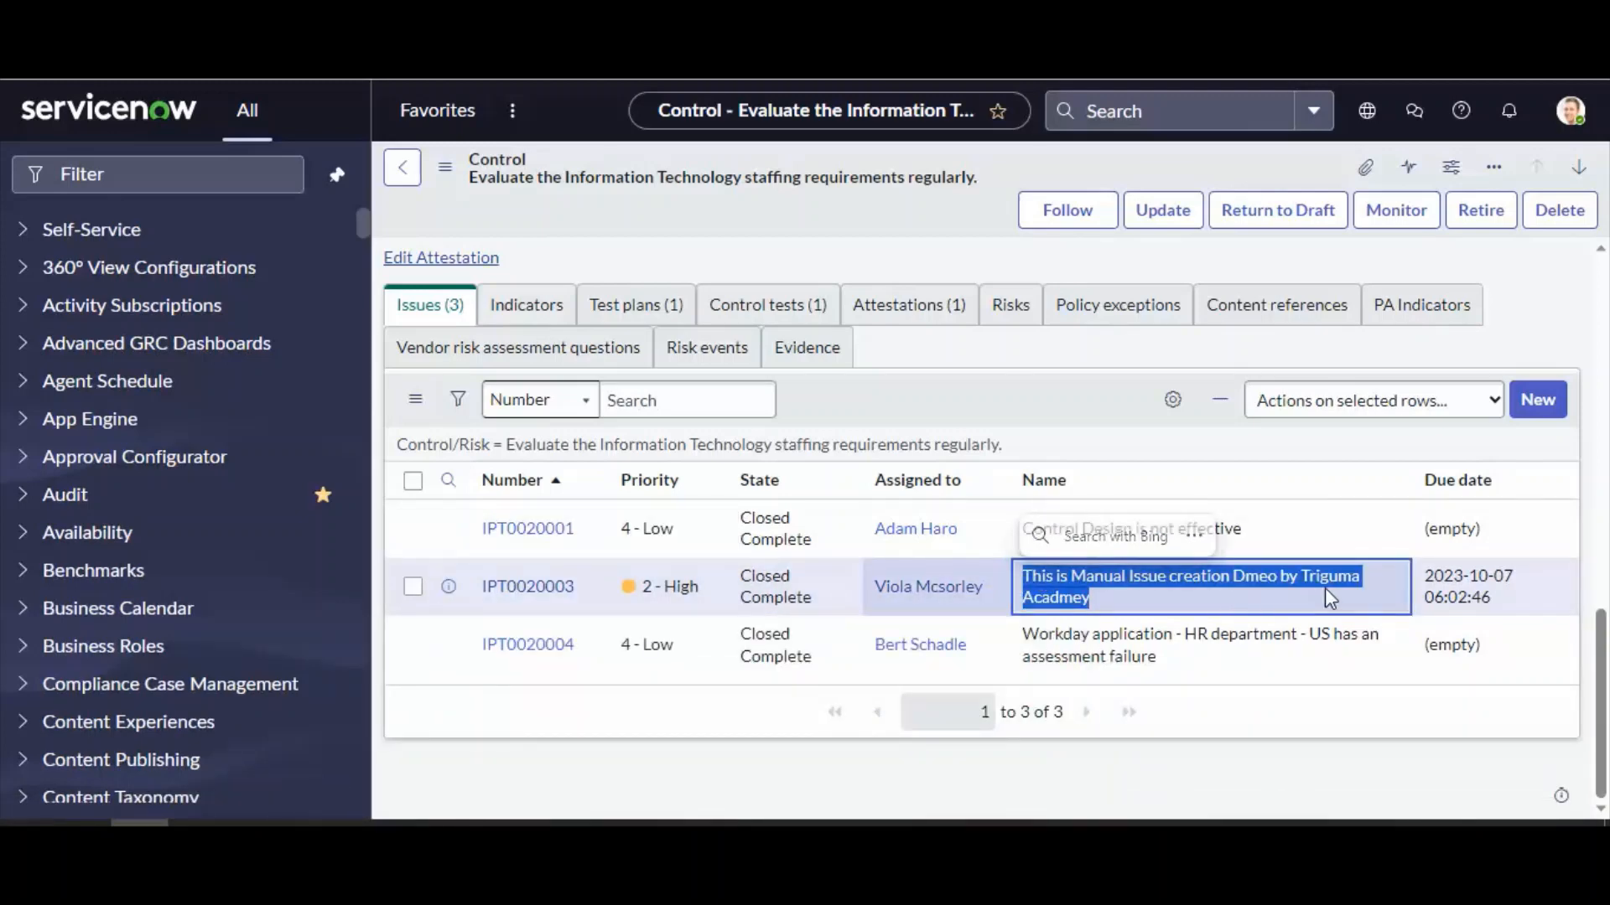
{"action": "left_click", "coordinate": [1121, 602]}
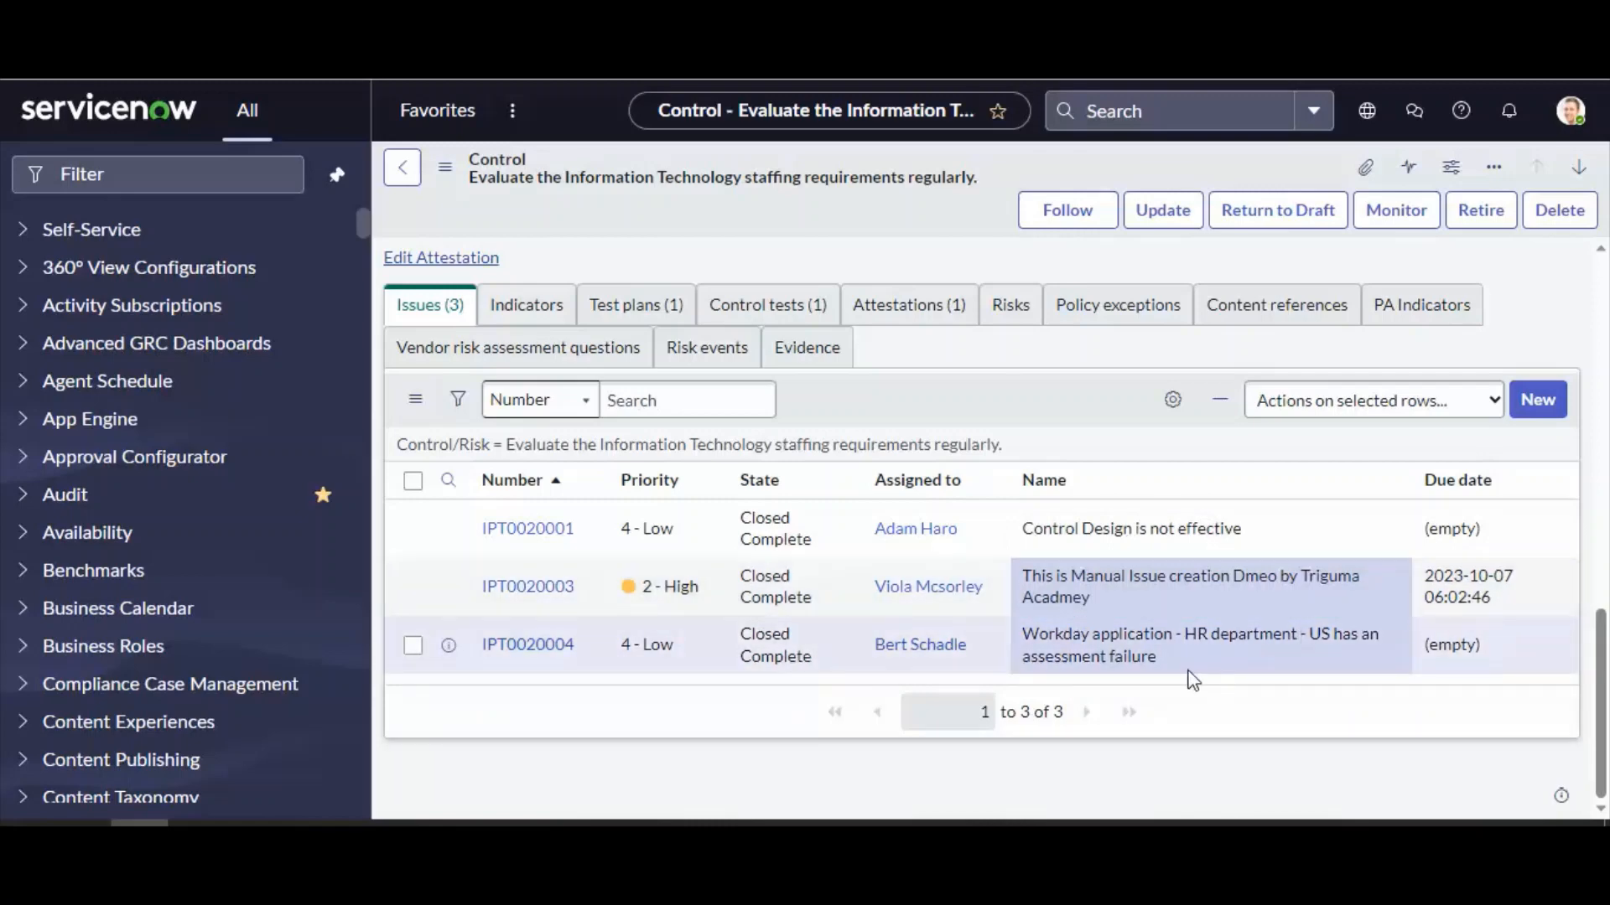
{"action": "left_click_drag", "start_coordinate": [1190, 672], "coordinate": [1030, 649]}
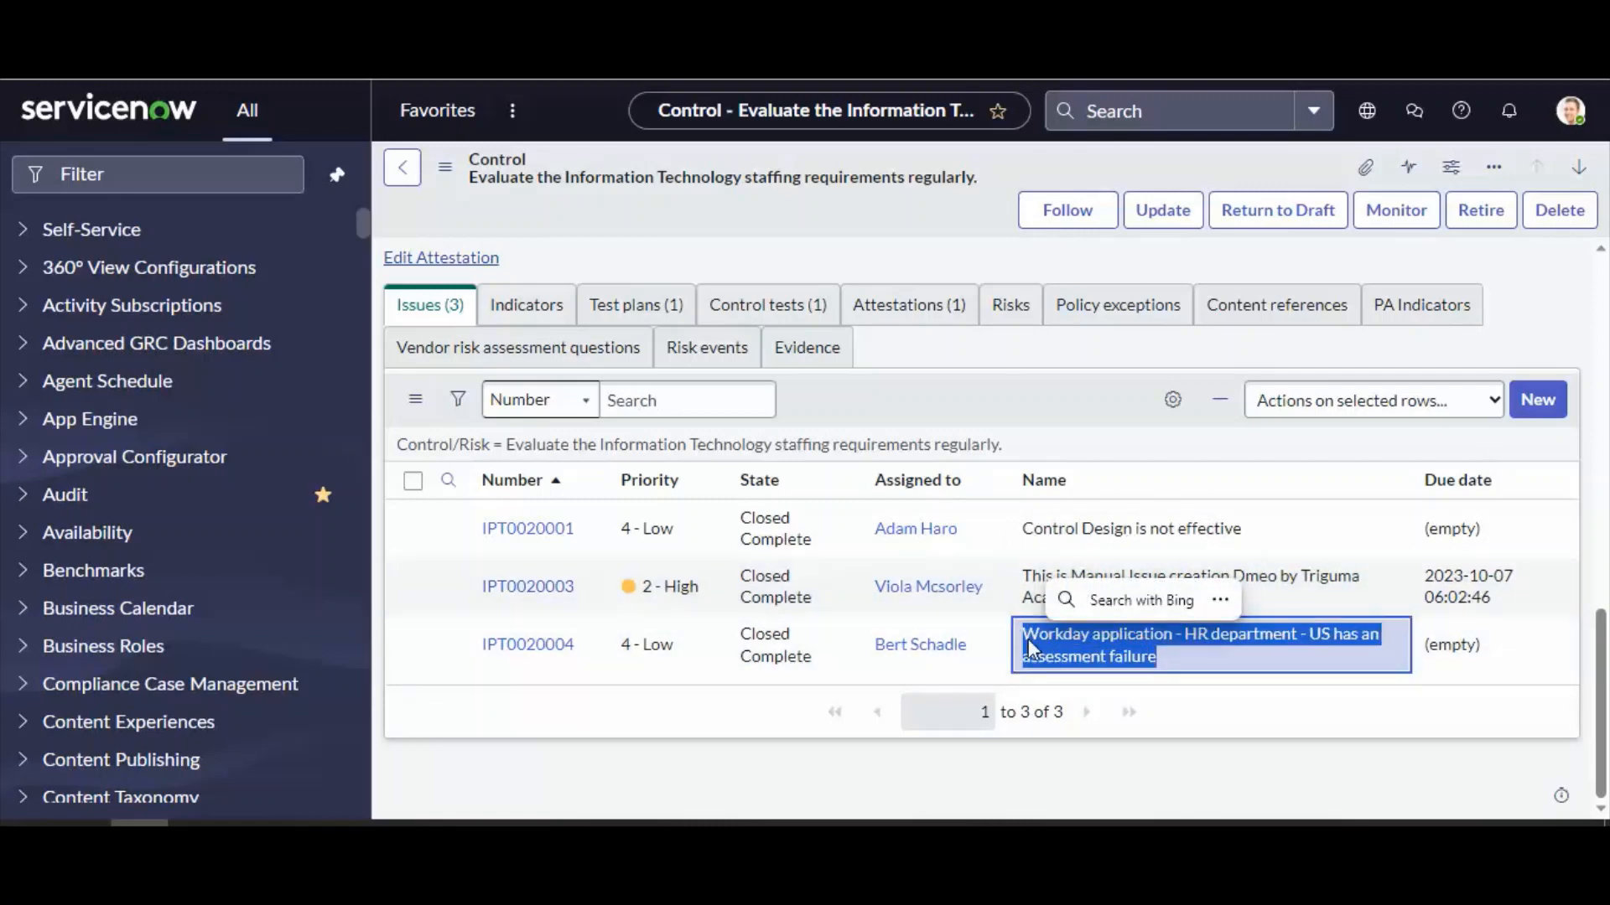
{"action": "left_click", "coordinate": [1027, 587]}
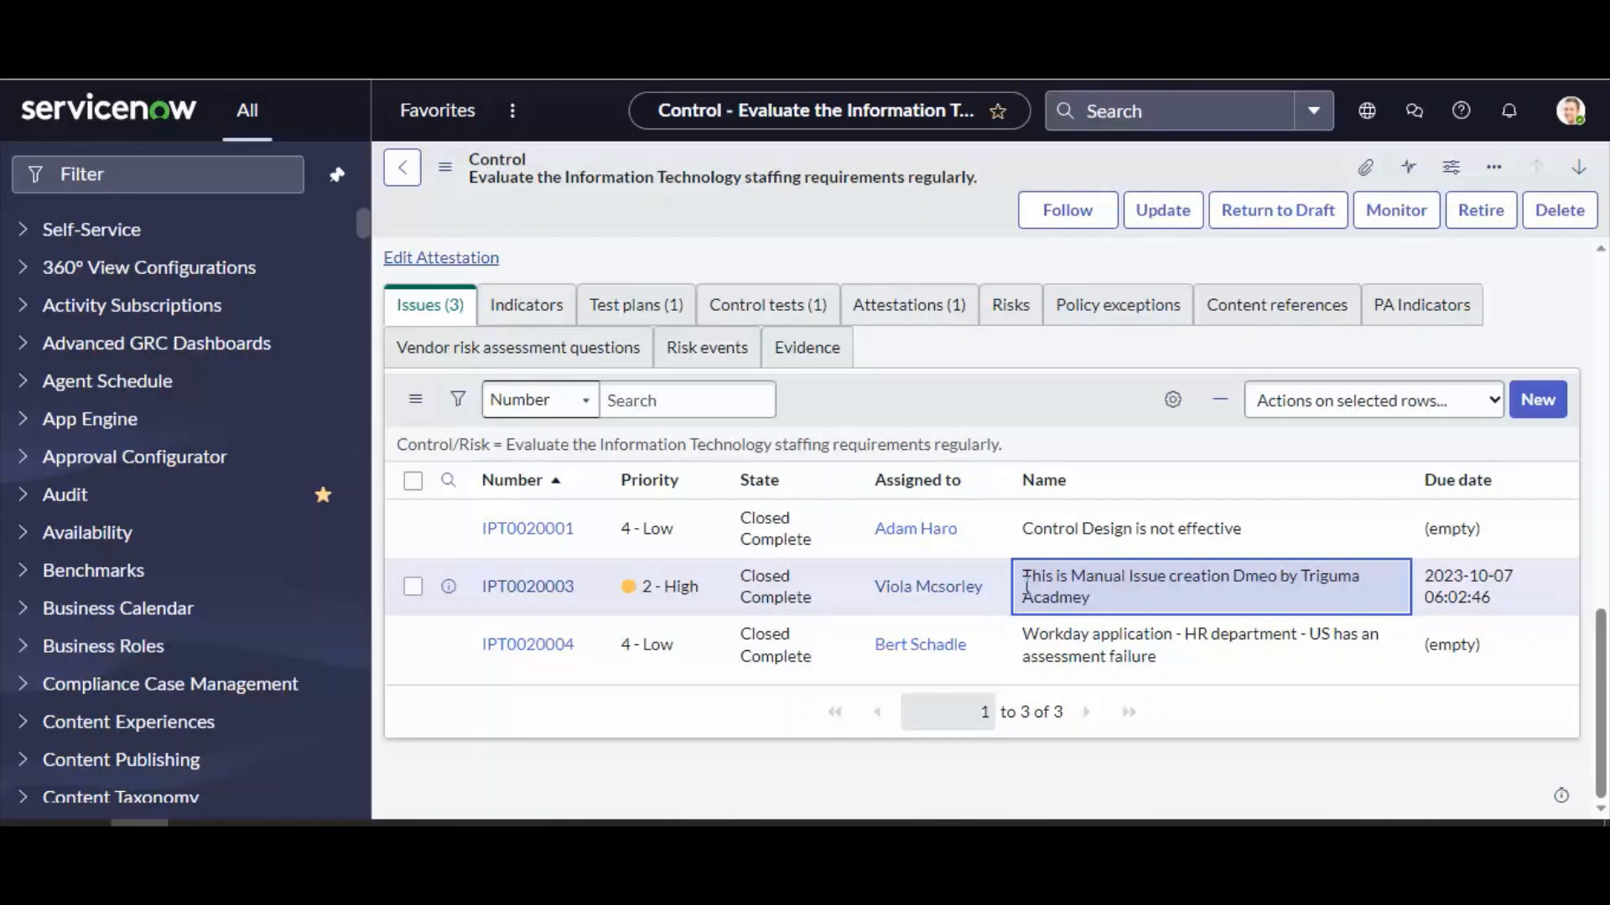
Step: Review the control's attestation completion, the control test's assignee, the test plans and indicators, and return to its related issues
{"action": "left_click", "coordinate": [922, 319]}
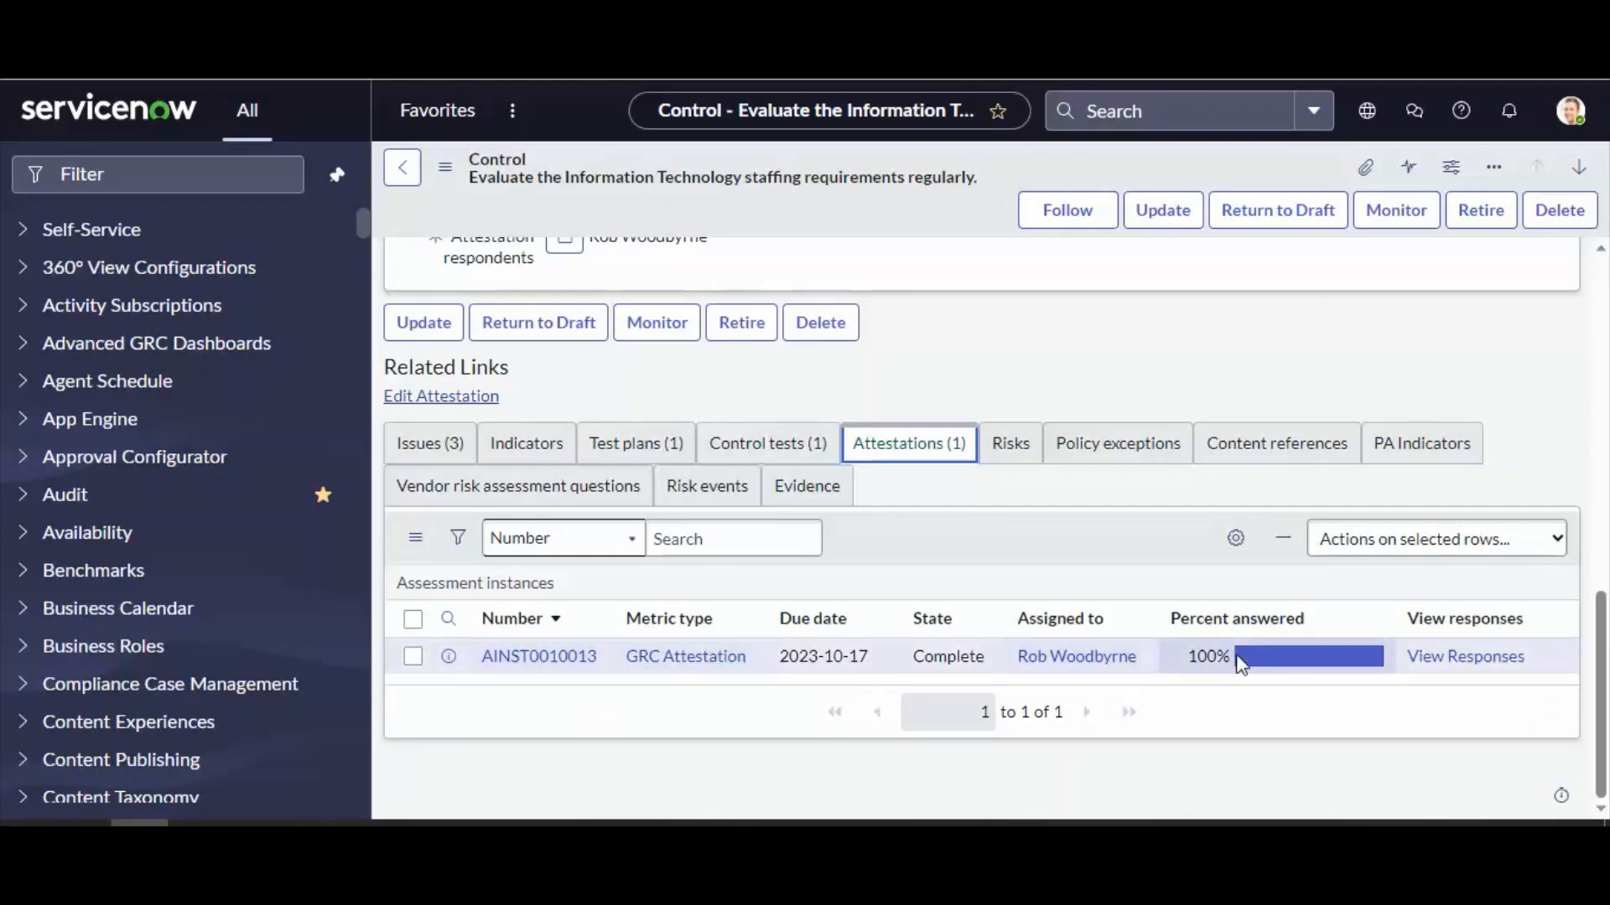
{"action": "left_click_drag", "start_coordinate": [1156, 624], "coordinate": [1308, 622]}
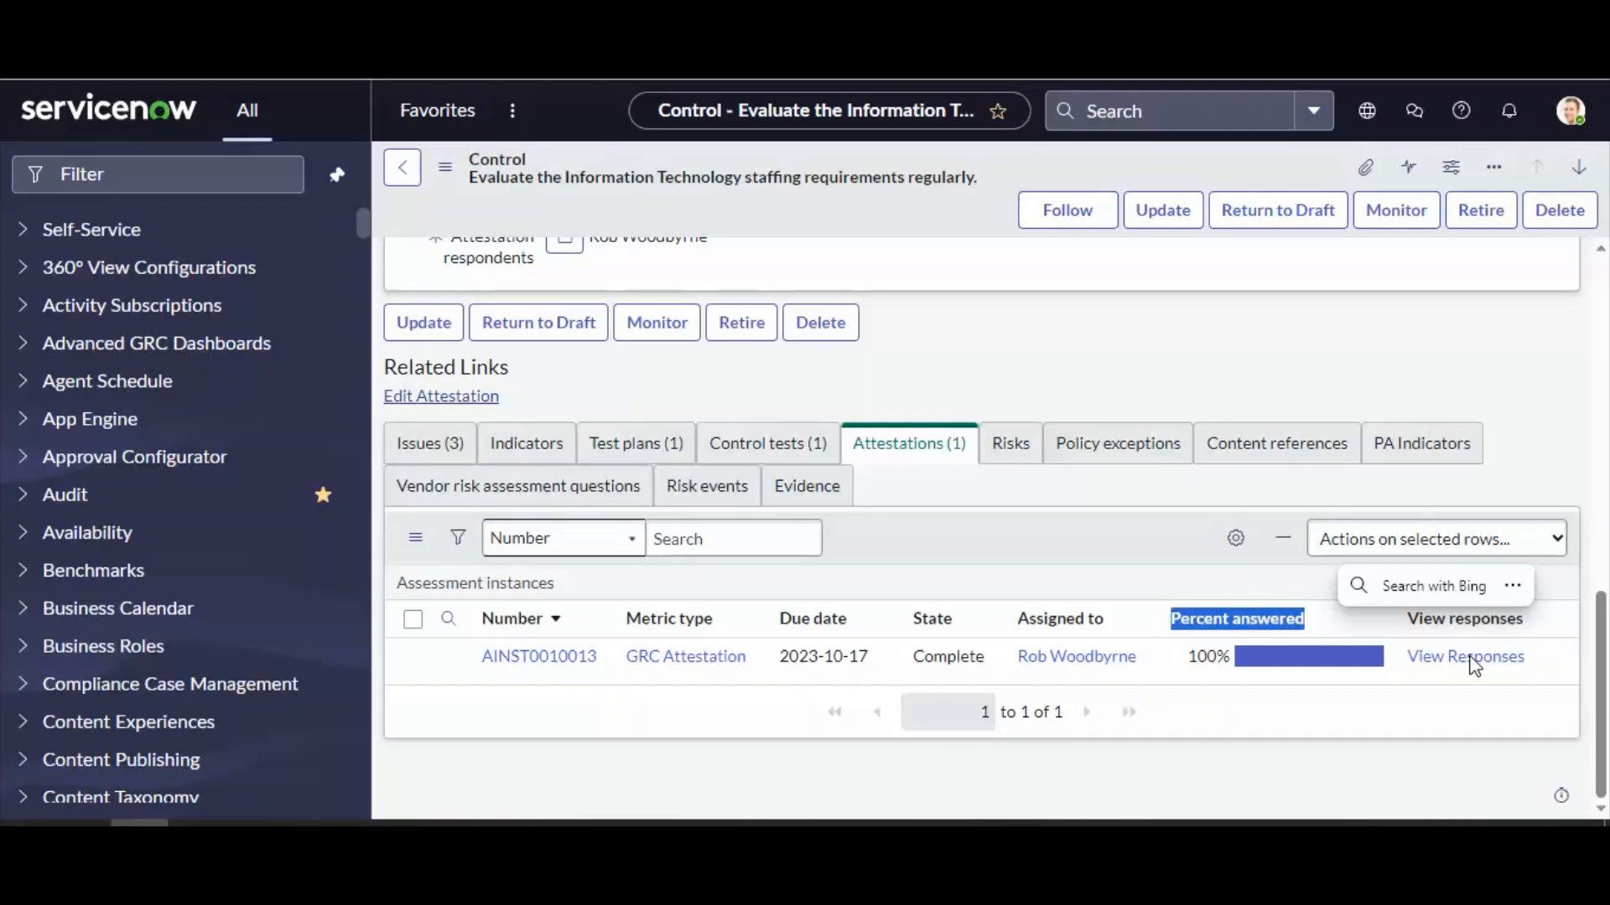
{"action": "left_click", "coordinate": [765, 441]}
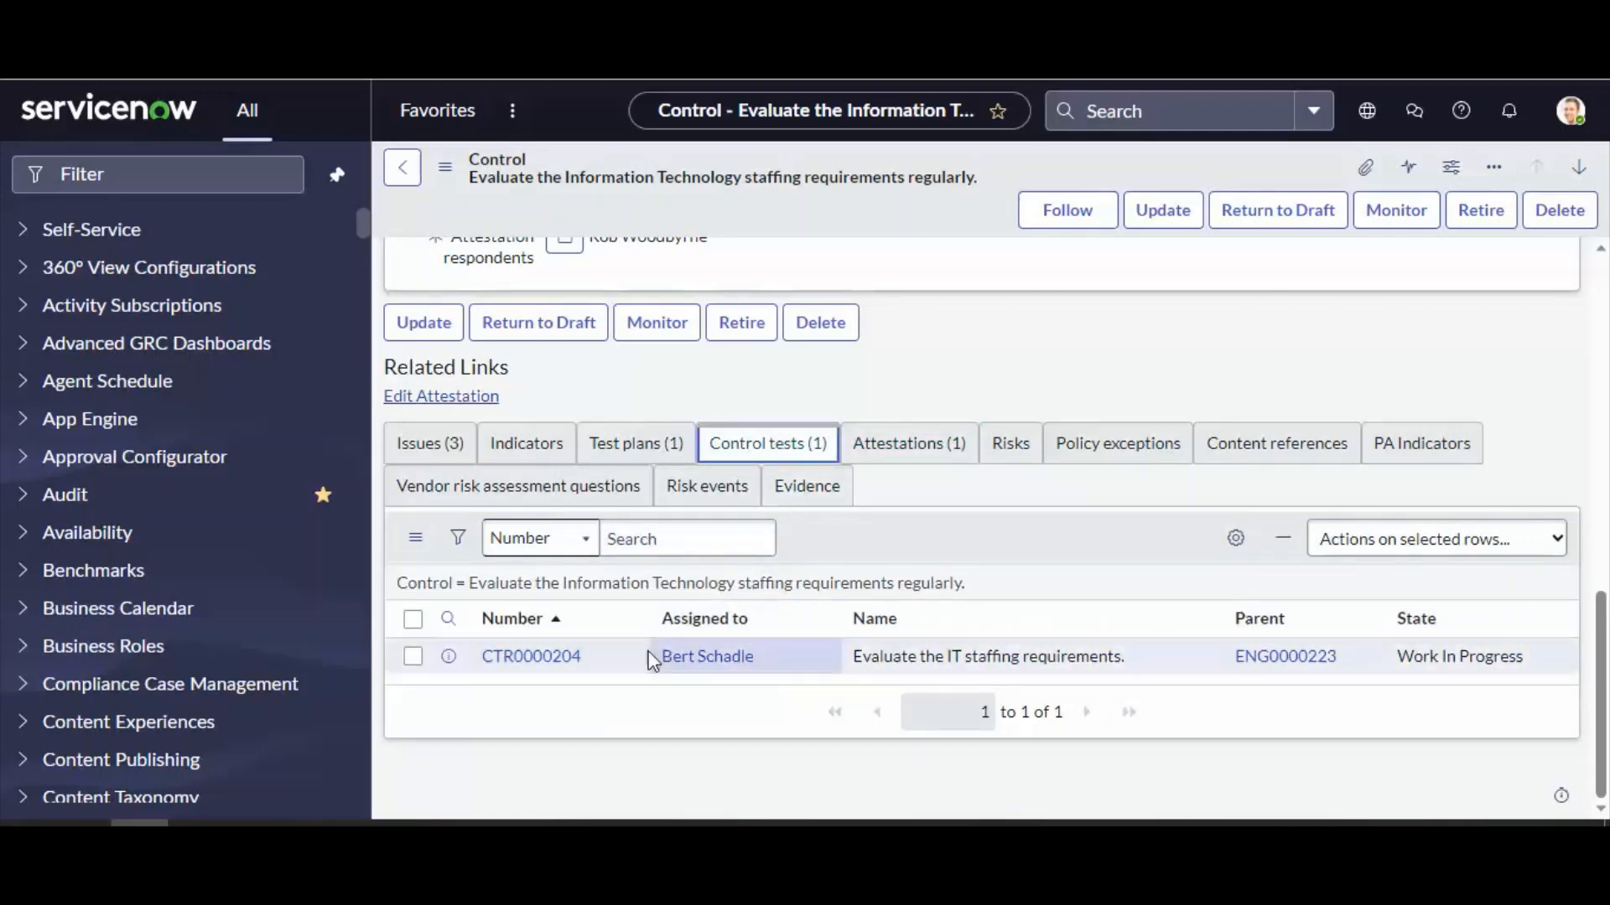
{"action": "left_click_drag", "start_coordinate": [659, 657], "coordinate": [797, 658]}
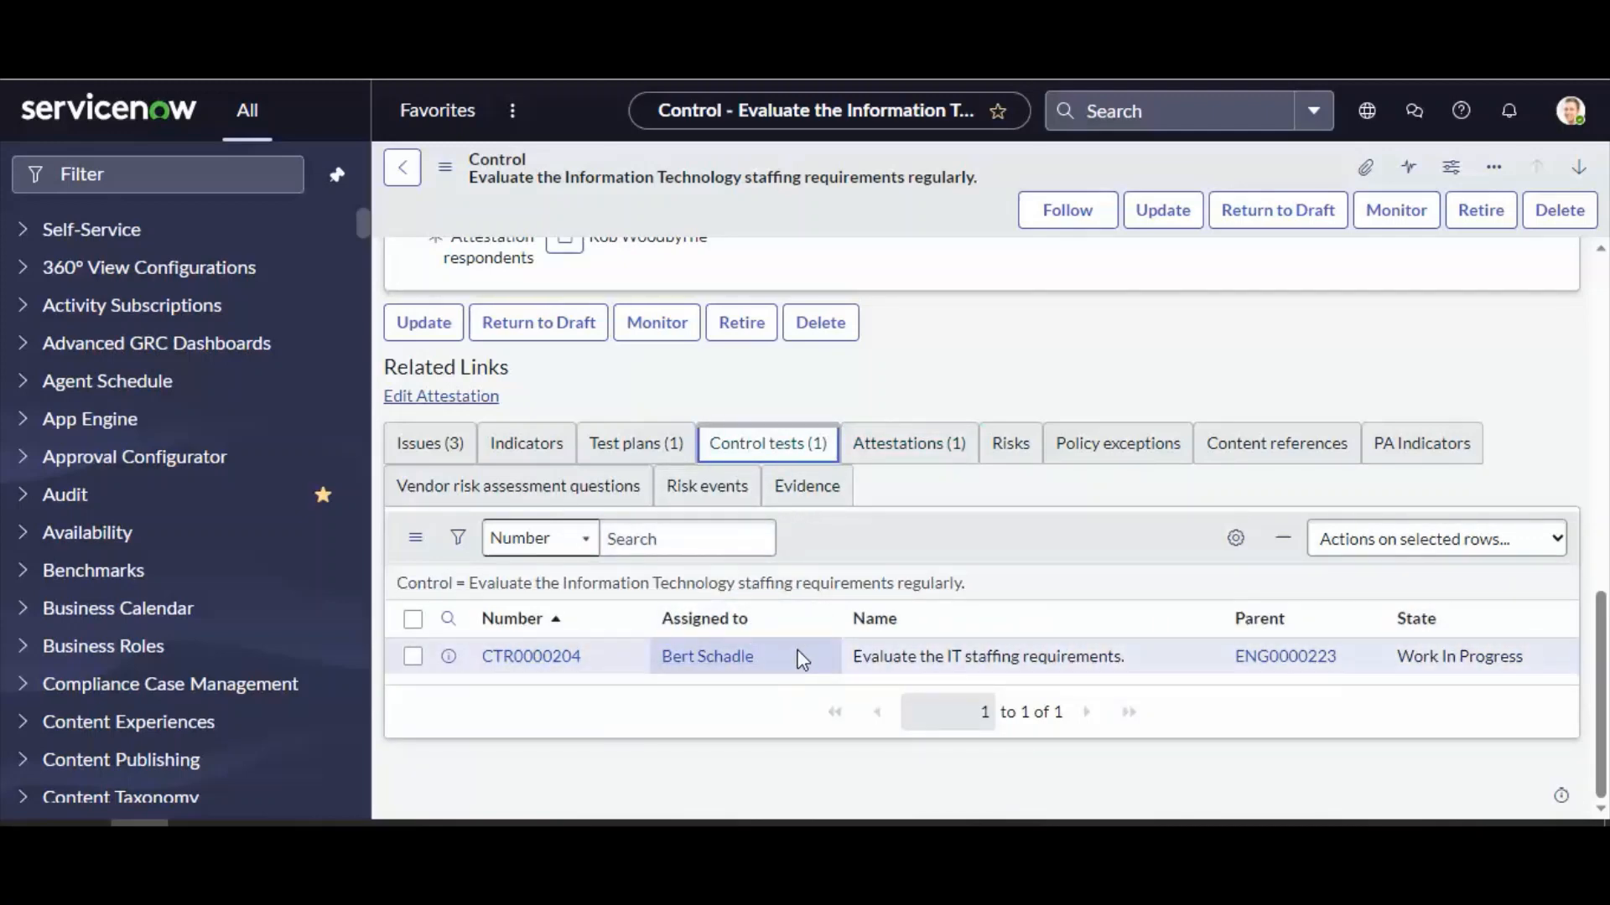
{"action": "left_click", "coordinate": [662, 444]}
{"action": "left_click", "coordinate": [563, 449]}
{"action": "left_click", "coordinate": [460, 442]}
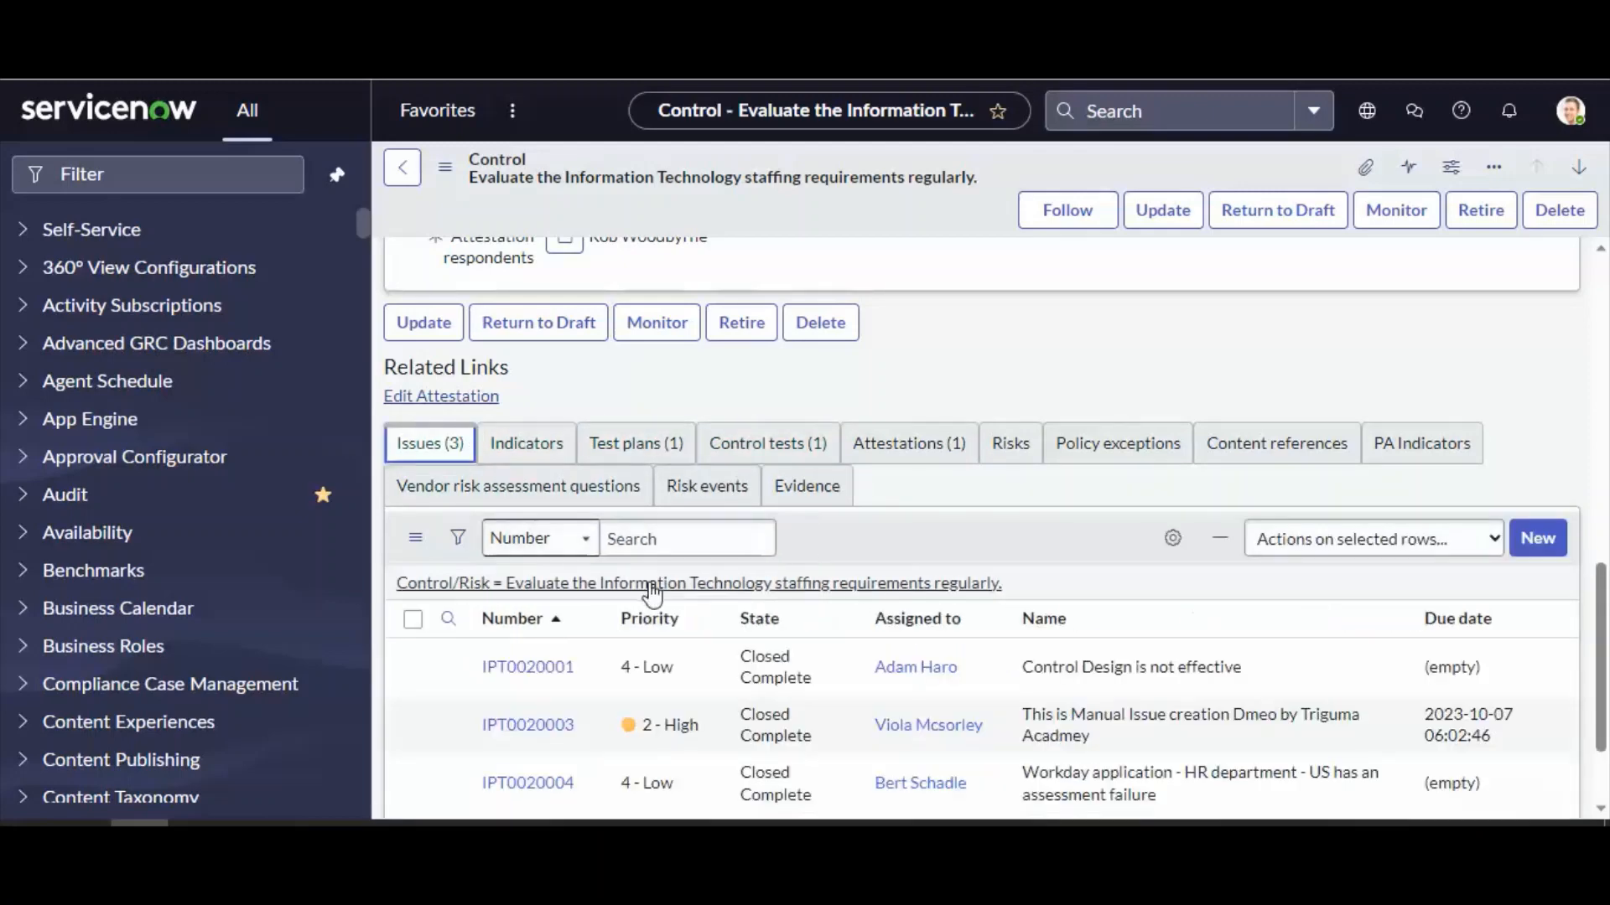
Step: Advance the control from Review to the Monitor state and retire it
{"action": "scroll", "coordinate": [648, 580], "scroll_direction": "up", "scroll_amount": 15}
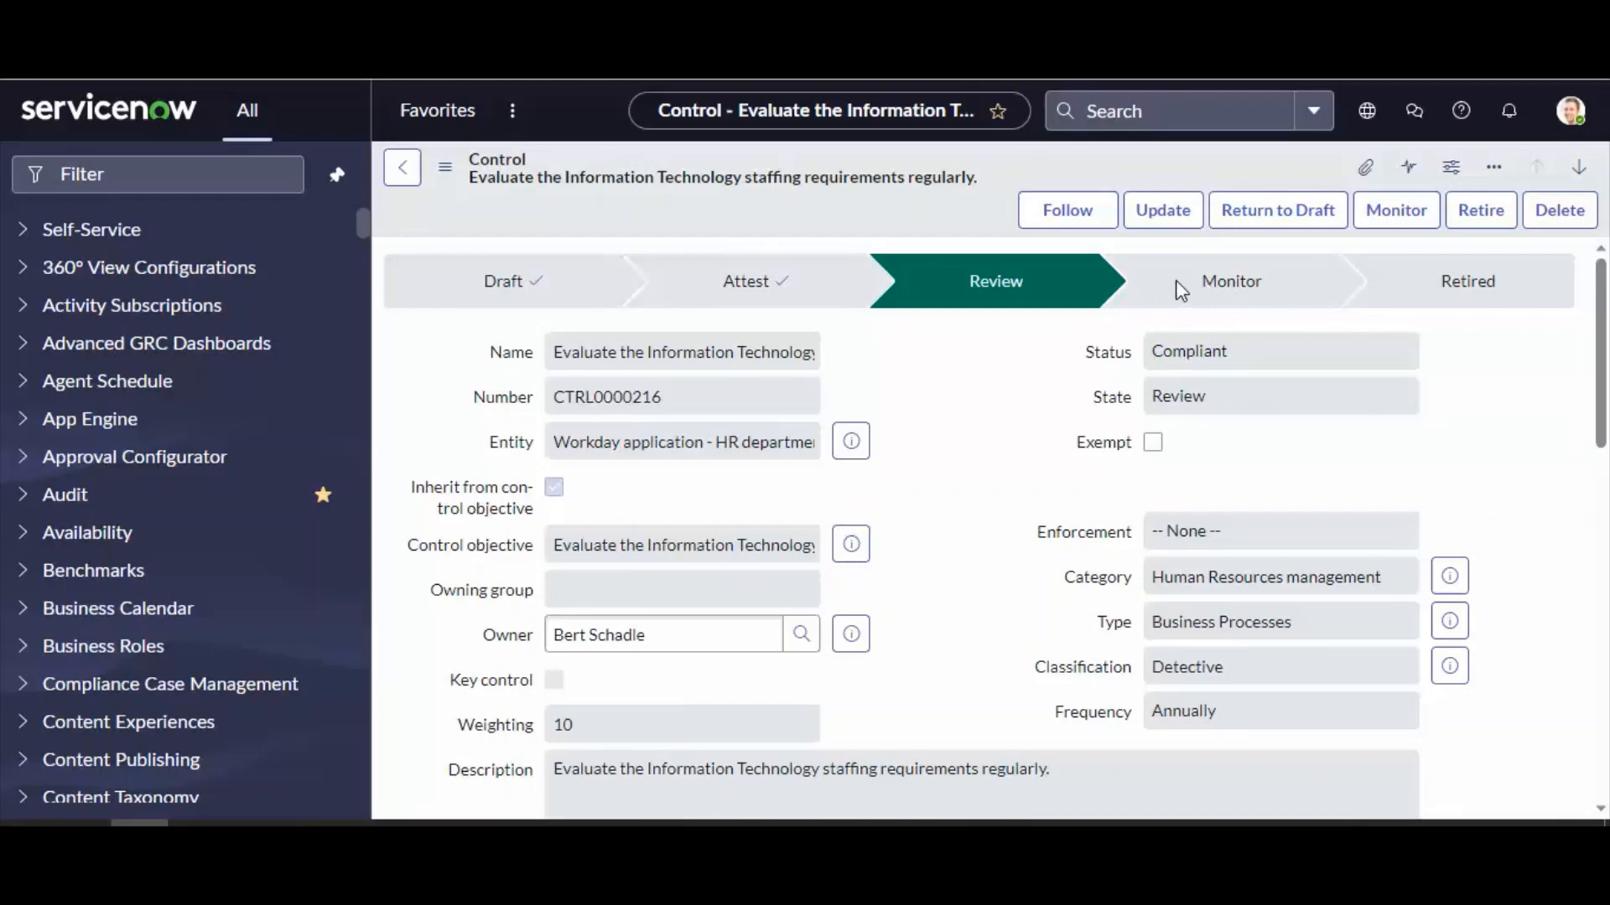
{"action": "left_click", "coordinate": [1396, 210]}
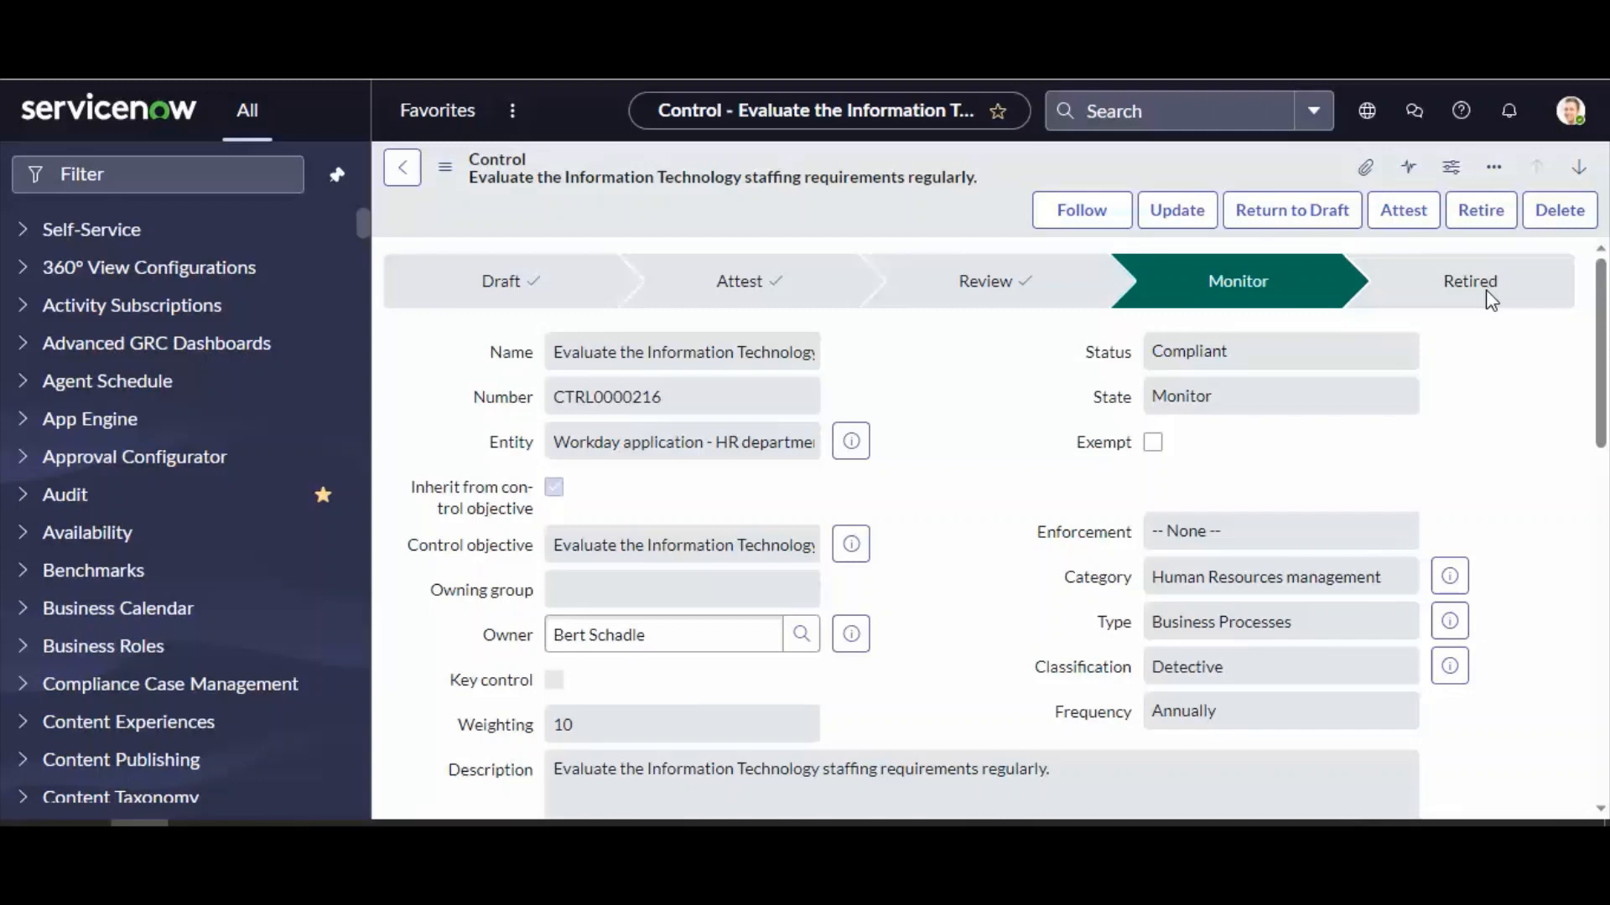
{"action": "left_click", "coordinate": [1481, 209]}
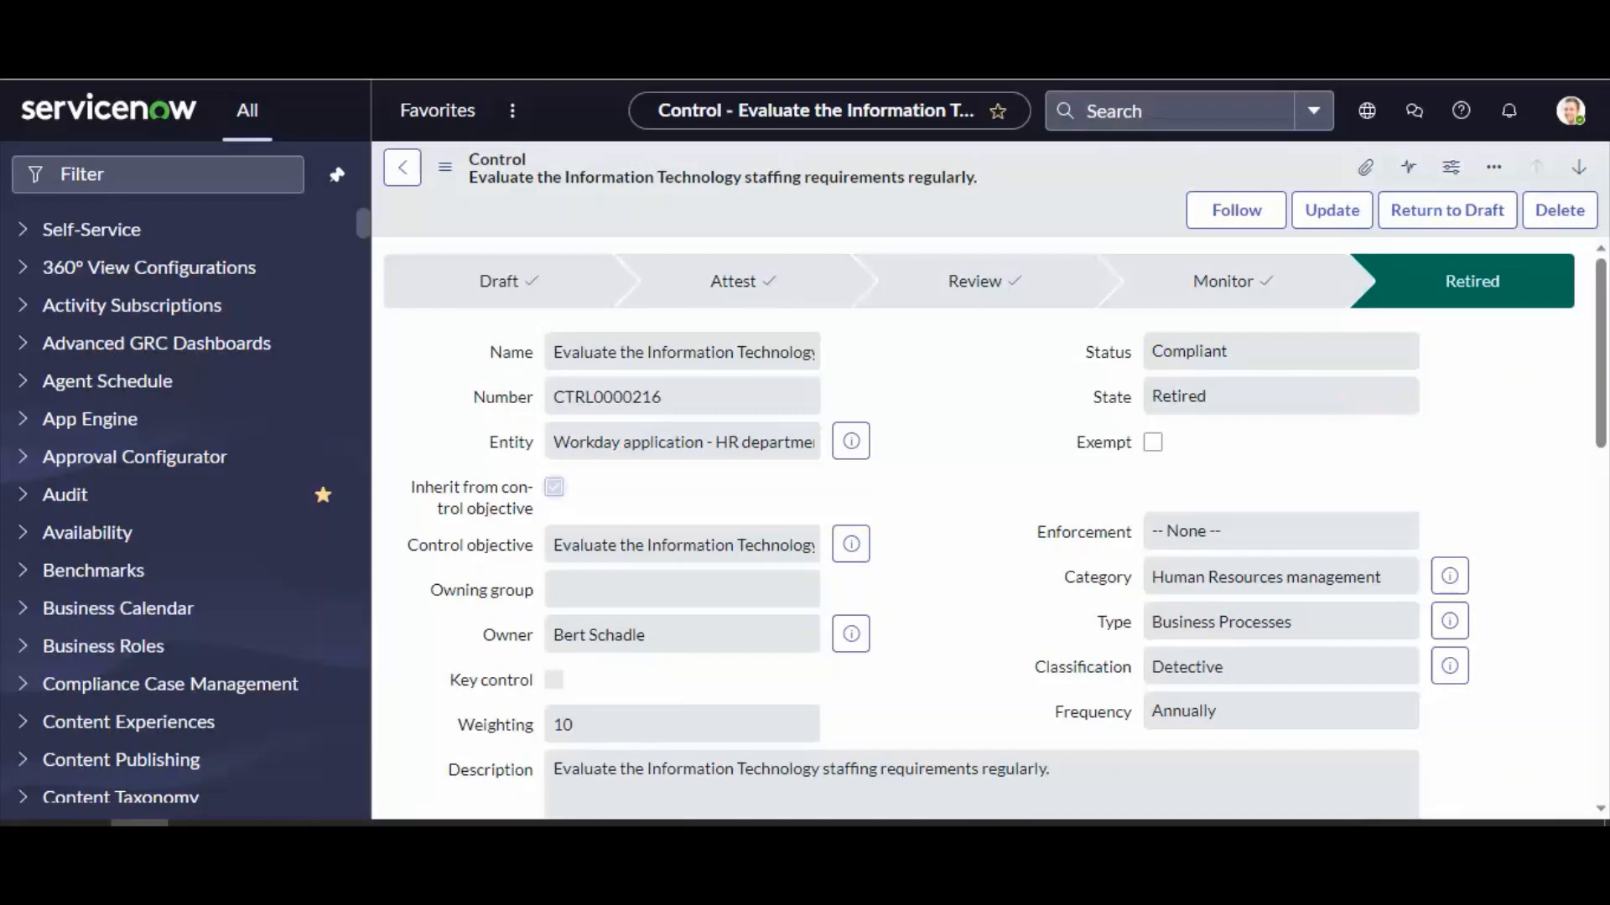
Step: Check the retired control's related issues and reread the notes on manual and auto-generated issue creation in Notepad
{"action": "scroll", "coordinate": [714, 447], "scroll_direction": "down", "scroll_amount": 10}
{"action": "scroll", "coordinate": [719, 451], "scroll_direction": "down", "scroll_amount": 3}
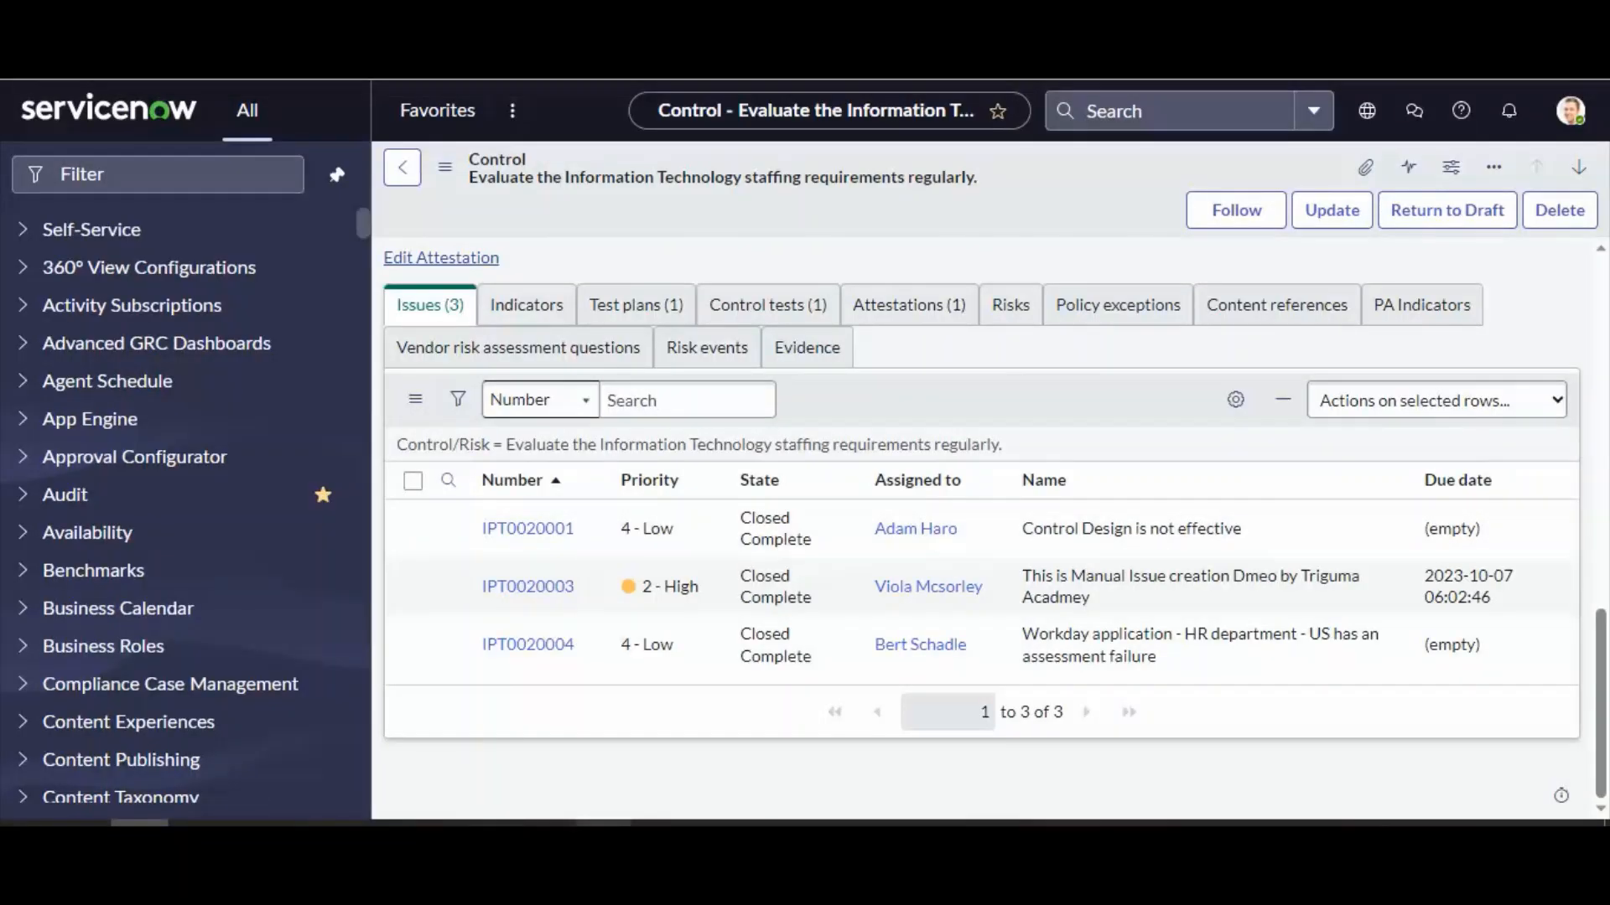
{"action": "key", "text": "alt+Tab"}
{"action": "left_click", "coordinate": [698, 513]}
{"action": "left_click_drag", "start_coordinate": [1276, 441], "coordinate": [325, 352]}
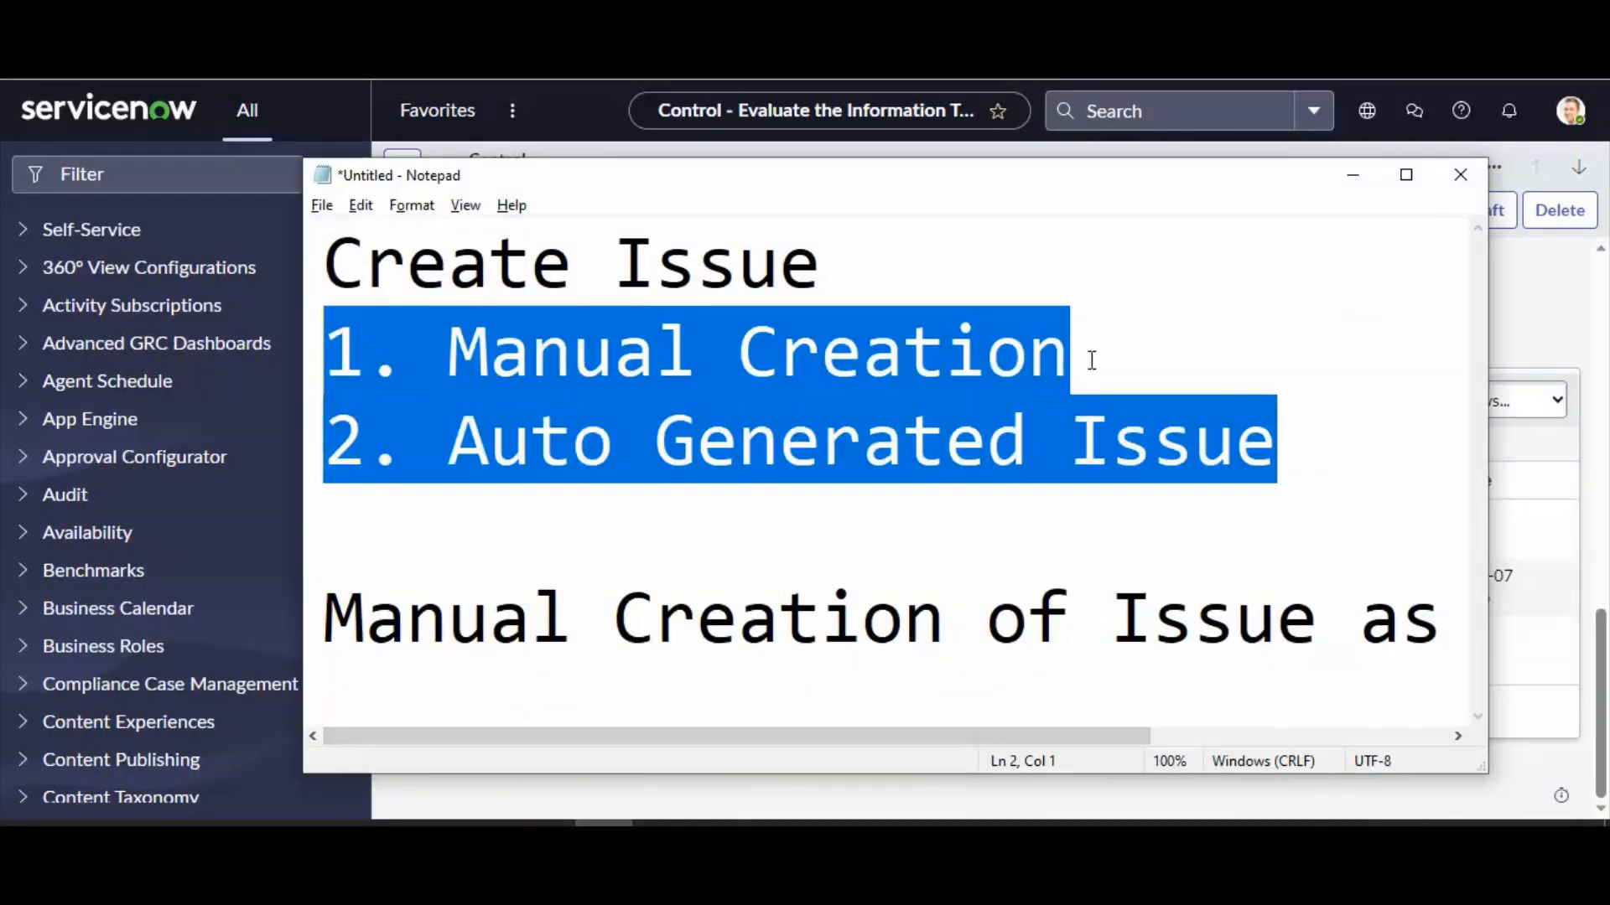
{"action": "left_click_drag", "start_coordinate": [1088, 360], "coordinate": [323, 356]}
{"action": "left_click_drag", "start_coordinate": [1308, 443], "coordinate": [299, 420]}
{"action": "left_click", "coordinate": [1349, 174]}
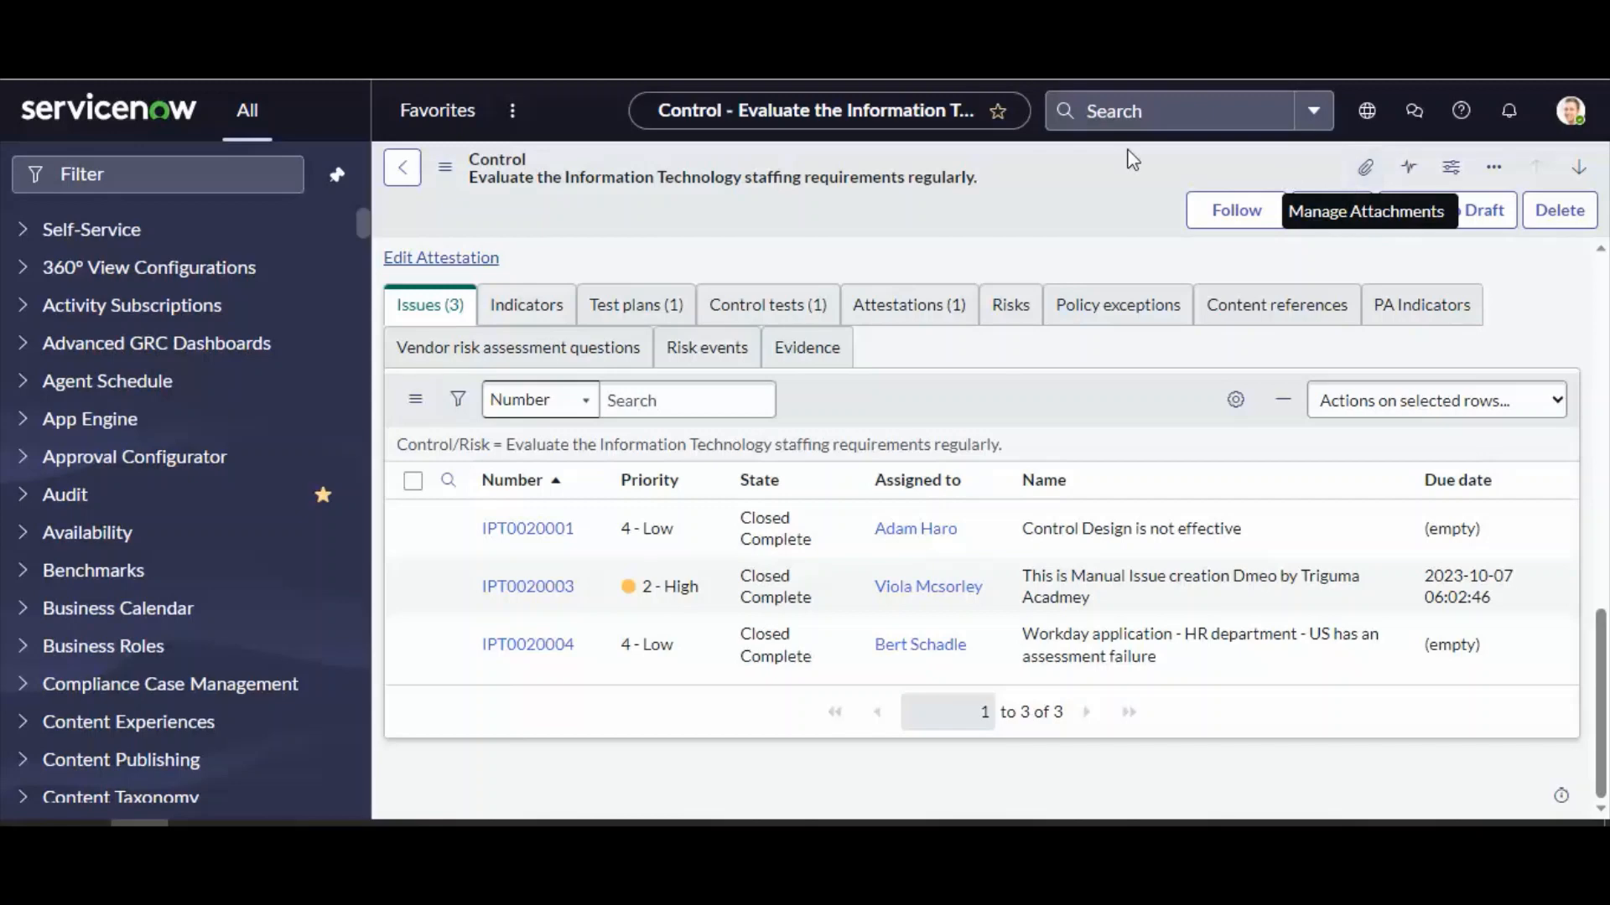
{"action": "scroll", "coordinate": [871, 364], "scroll_direction": "up", "scroll_amount": 10}
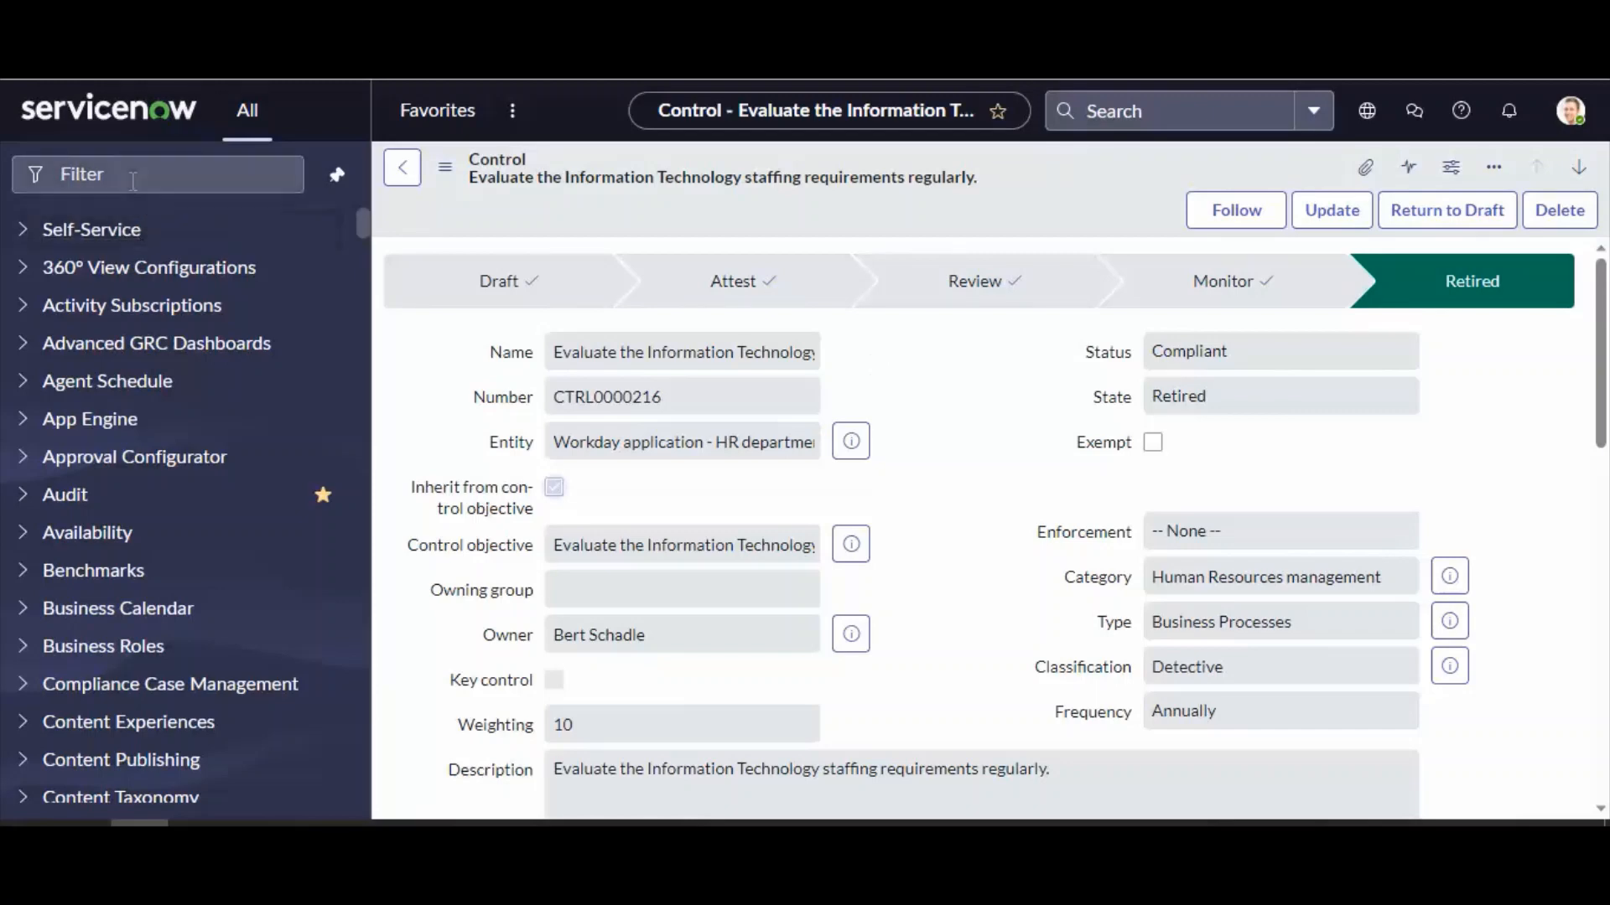
{"action": "left_click", "coordinate": [15, 188]}
{"action": "type", "text": "GRC Admin"}
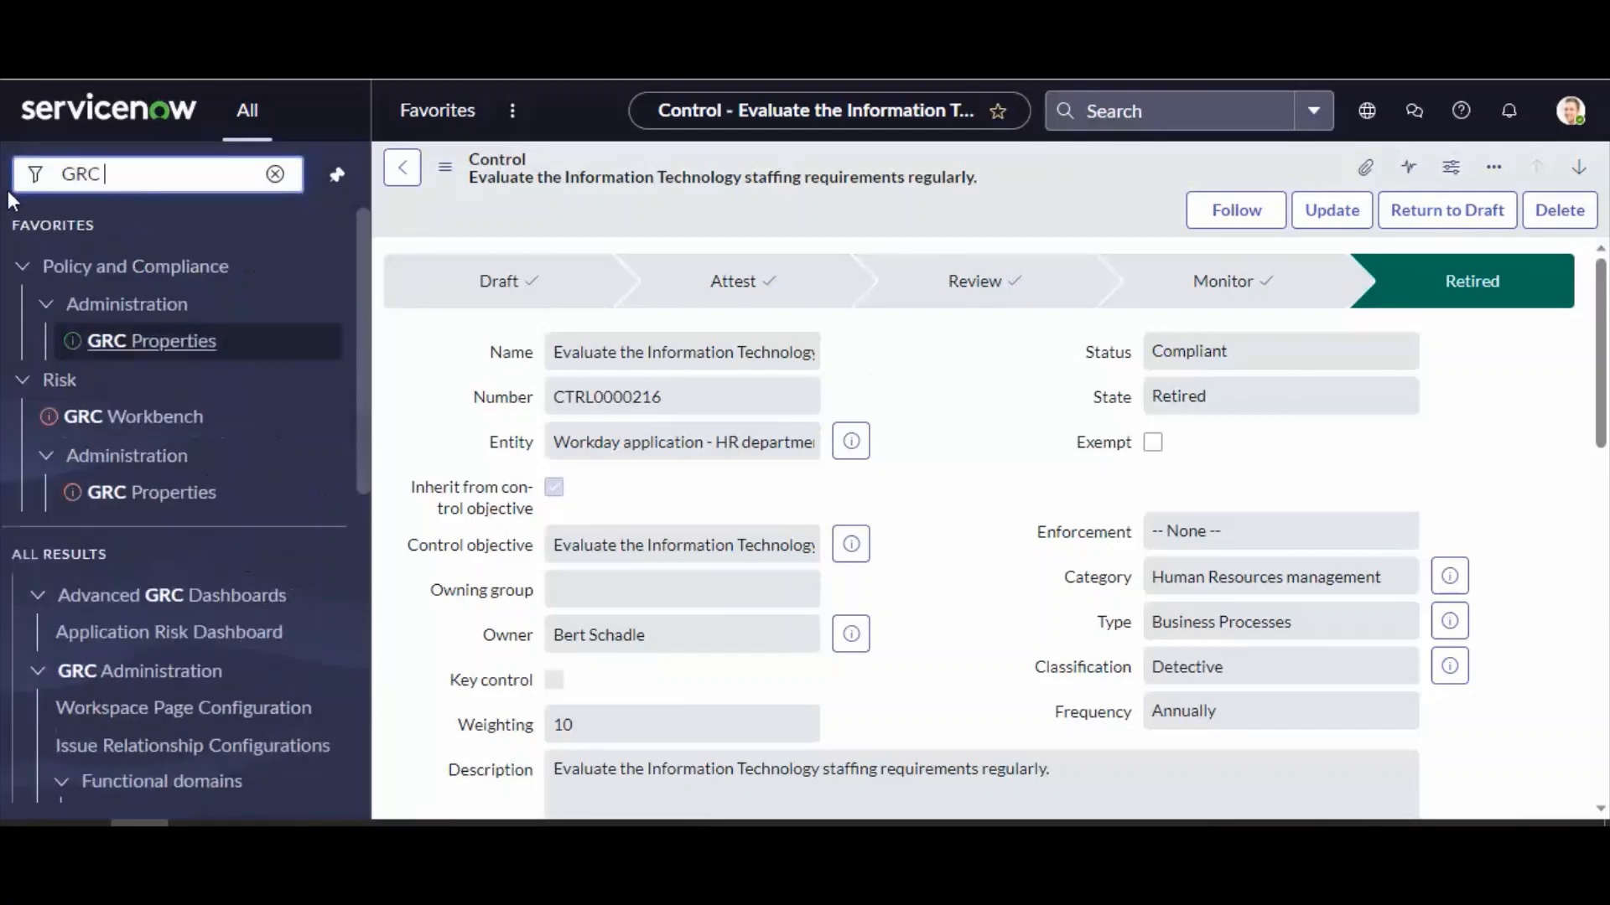
{"action": "key", "text": "BackSpace"}
{"action": "key", "text": "BackSpace"}
{"action": "key", "text": "BackSpace"}
{"action": "key", "text": "BackSpace"}
{"action": "key", "text": "BackSpace"}
{"action": "key", "text": "BackSpace"}
{"action": "key", "text": "BackSpace"}
{"action": "key", "text": "BackSpace"}
{"action": "key", "text": "BackSpace"}
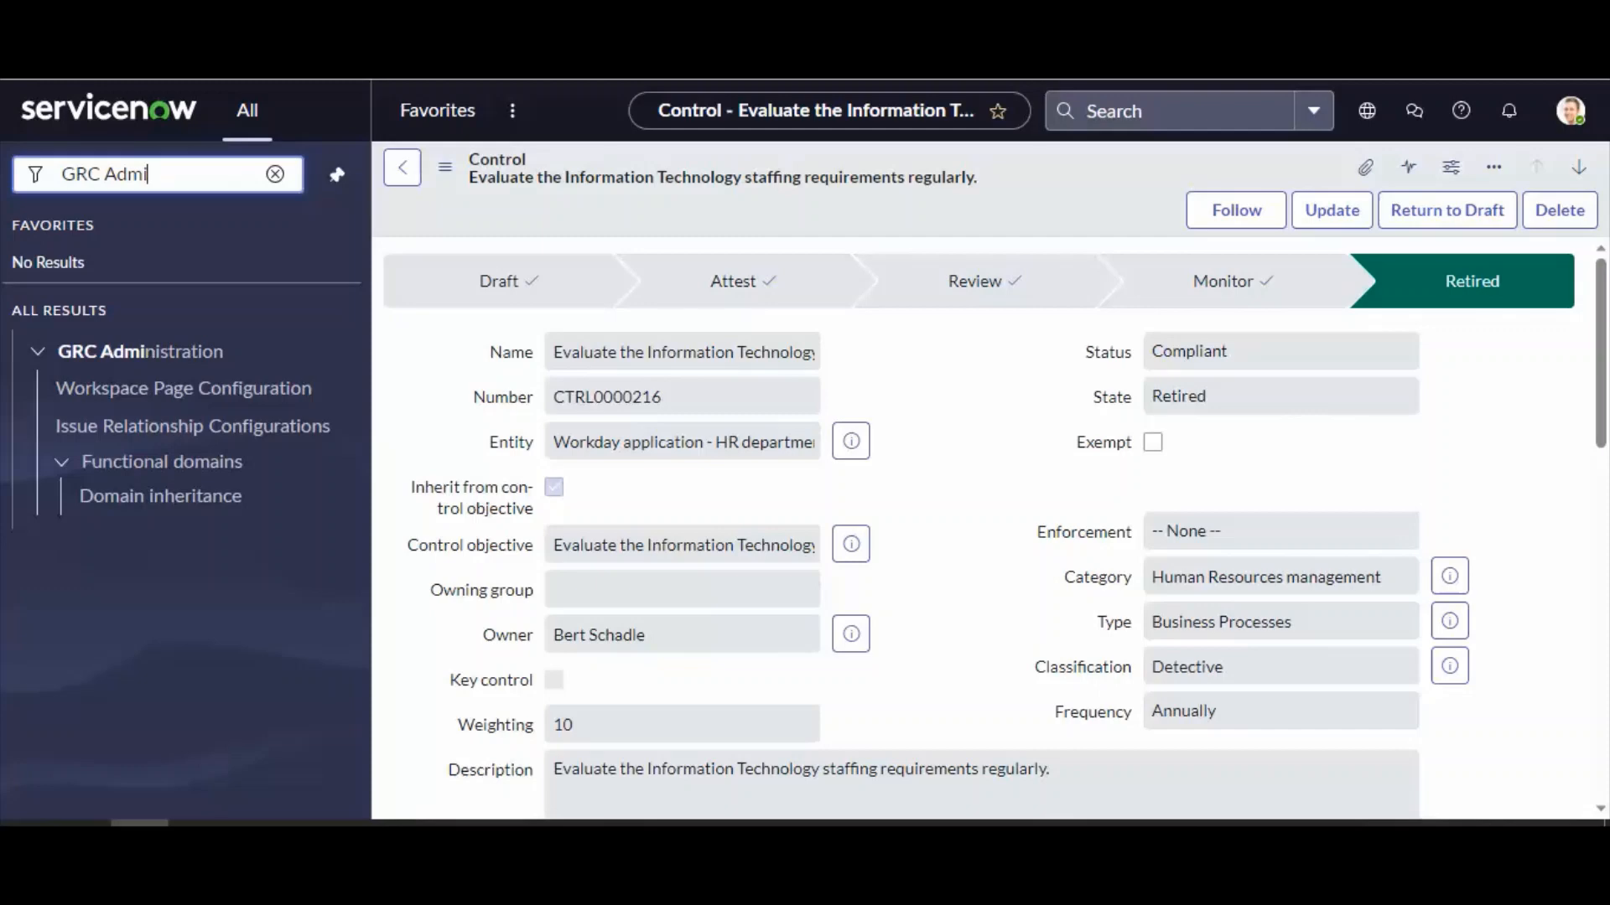
Step: Filter the navigator for "Issue", open the Policy and Compliance issue ratings, and examine the Very High and High remediation timeframes
{"action": "type", "text": "Issue"}
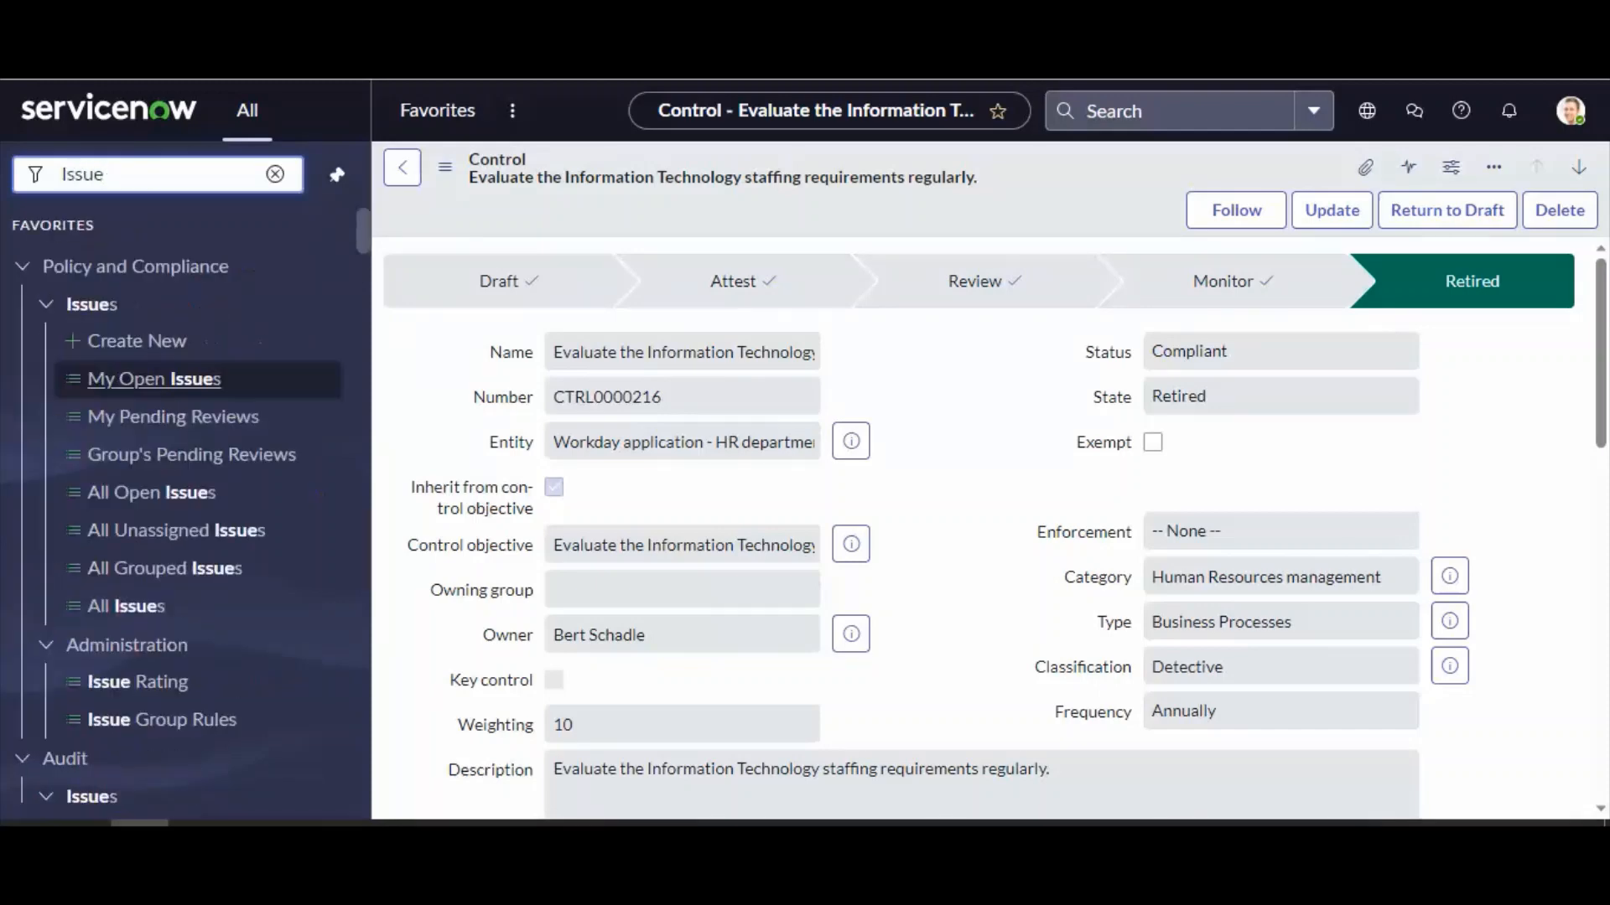
{"action": "scroll", "coordinate": [207, 416], "scroll_direction": "down", "scroll_amount": 4}
{"action": "scroll", "coordinate": [193, 416], "scroll_direction": "up", "scroll_amount": 1}
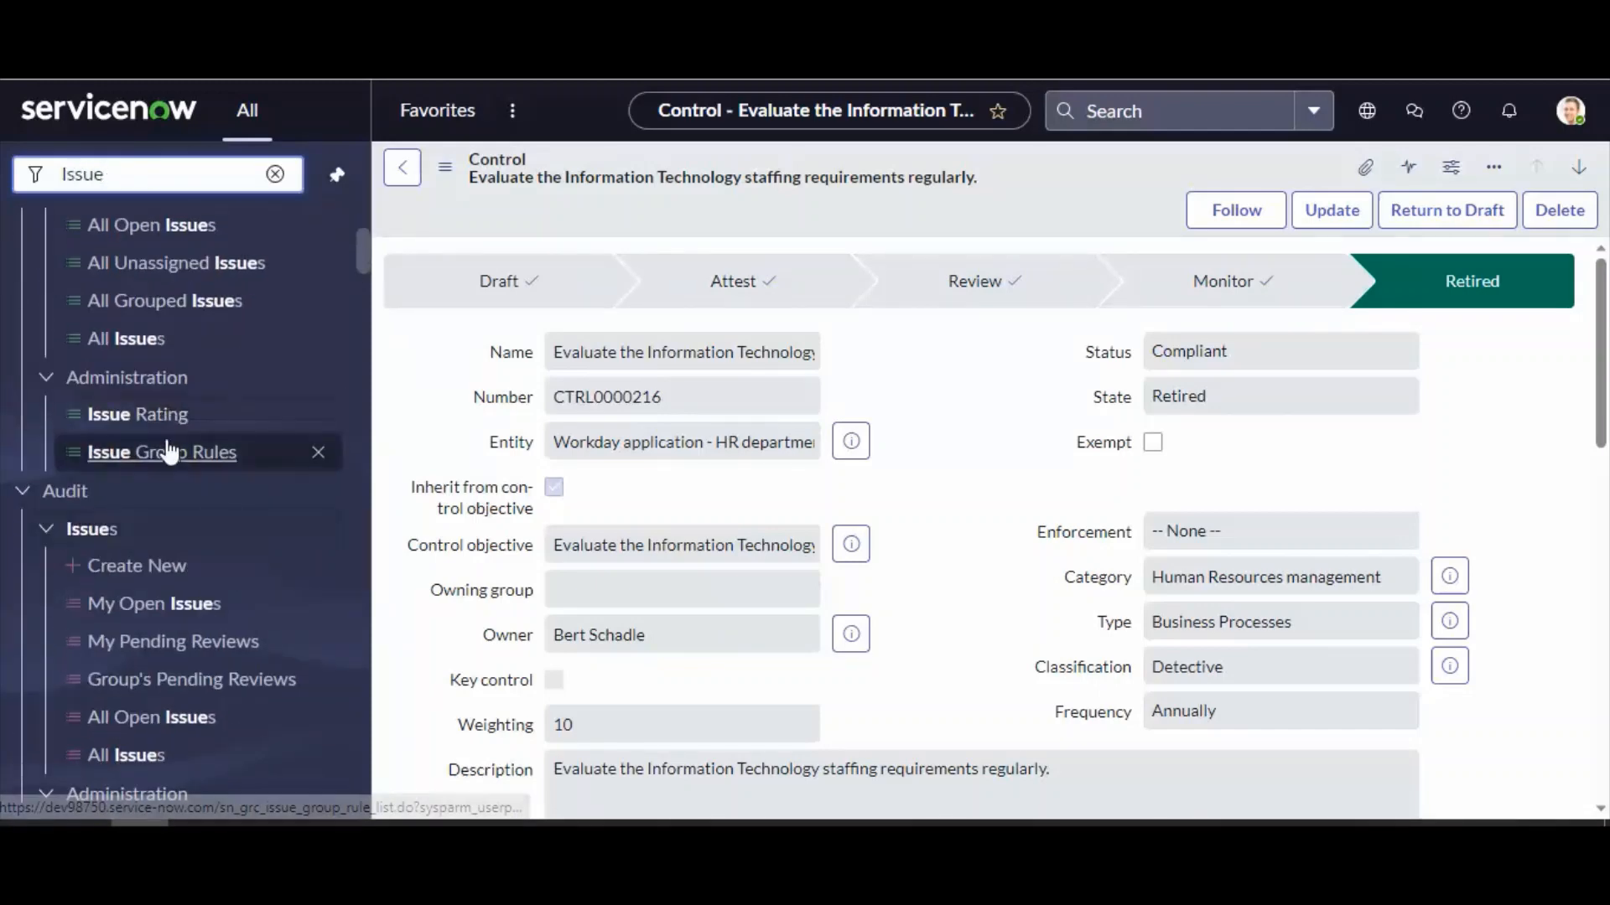
{"action": "left_click", "coordinate": [163, 420]}
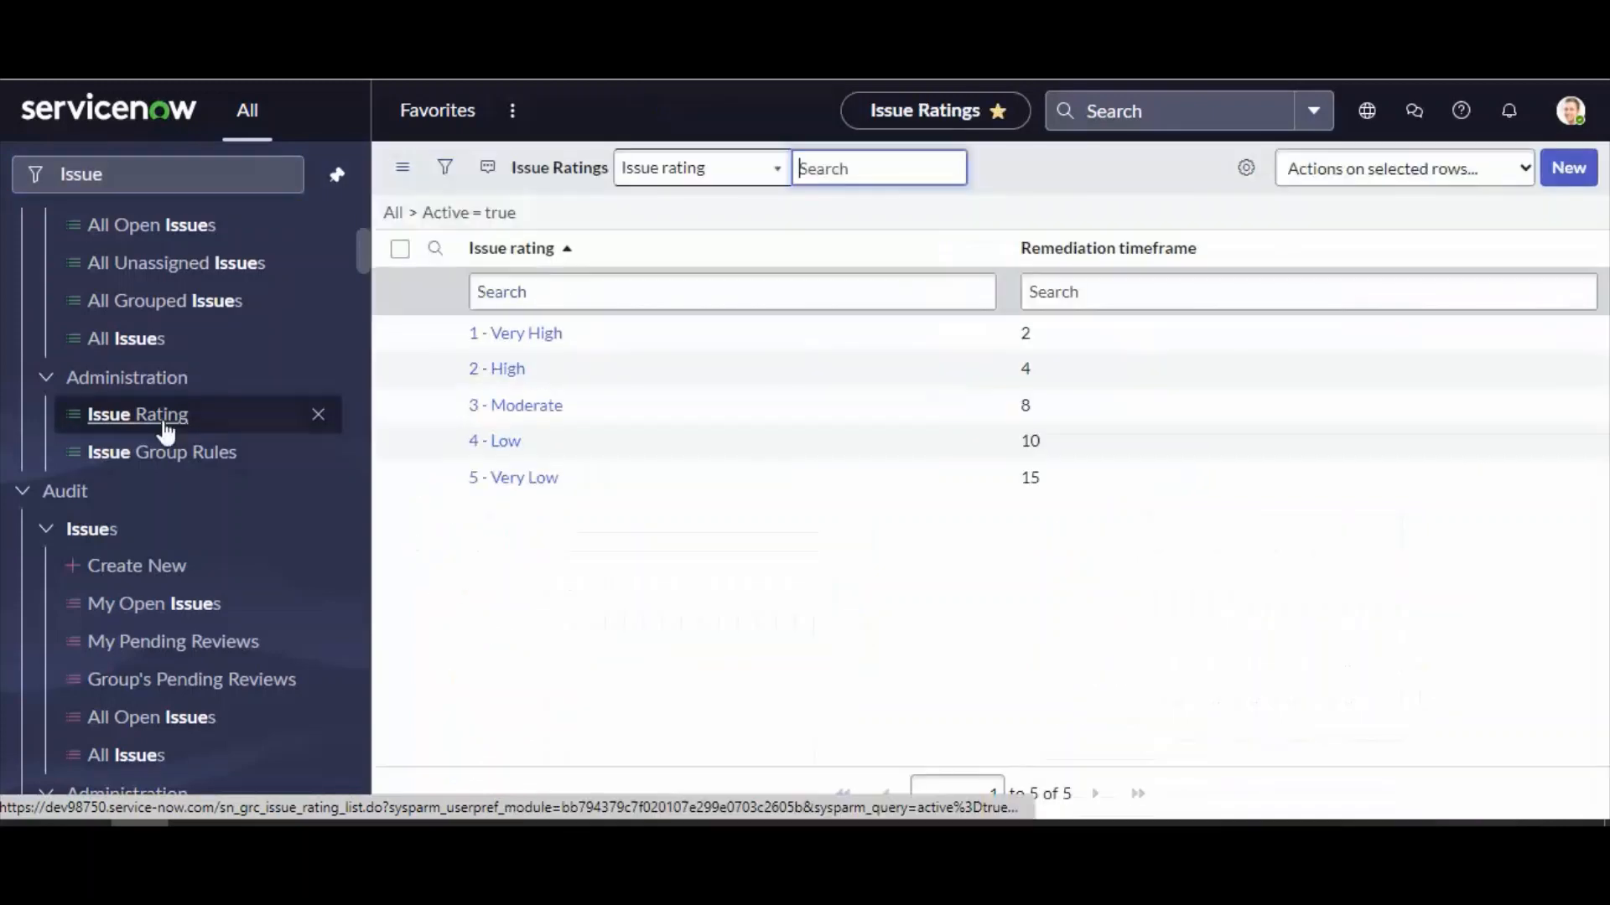
{"action": "left_click_drag", "start_coordinate": [579, 336], "coordinate": [467, 333]}
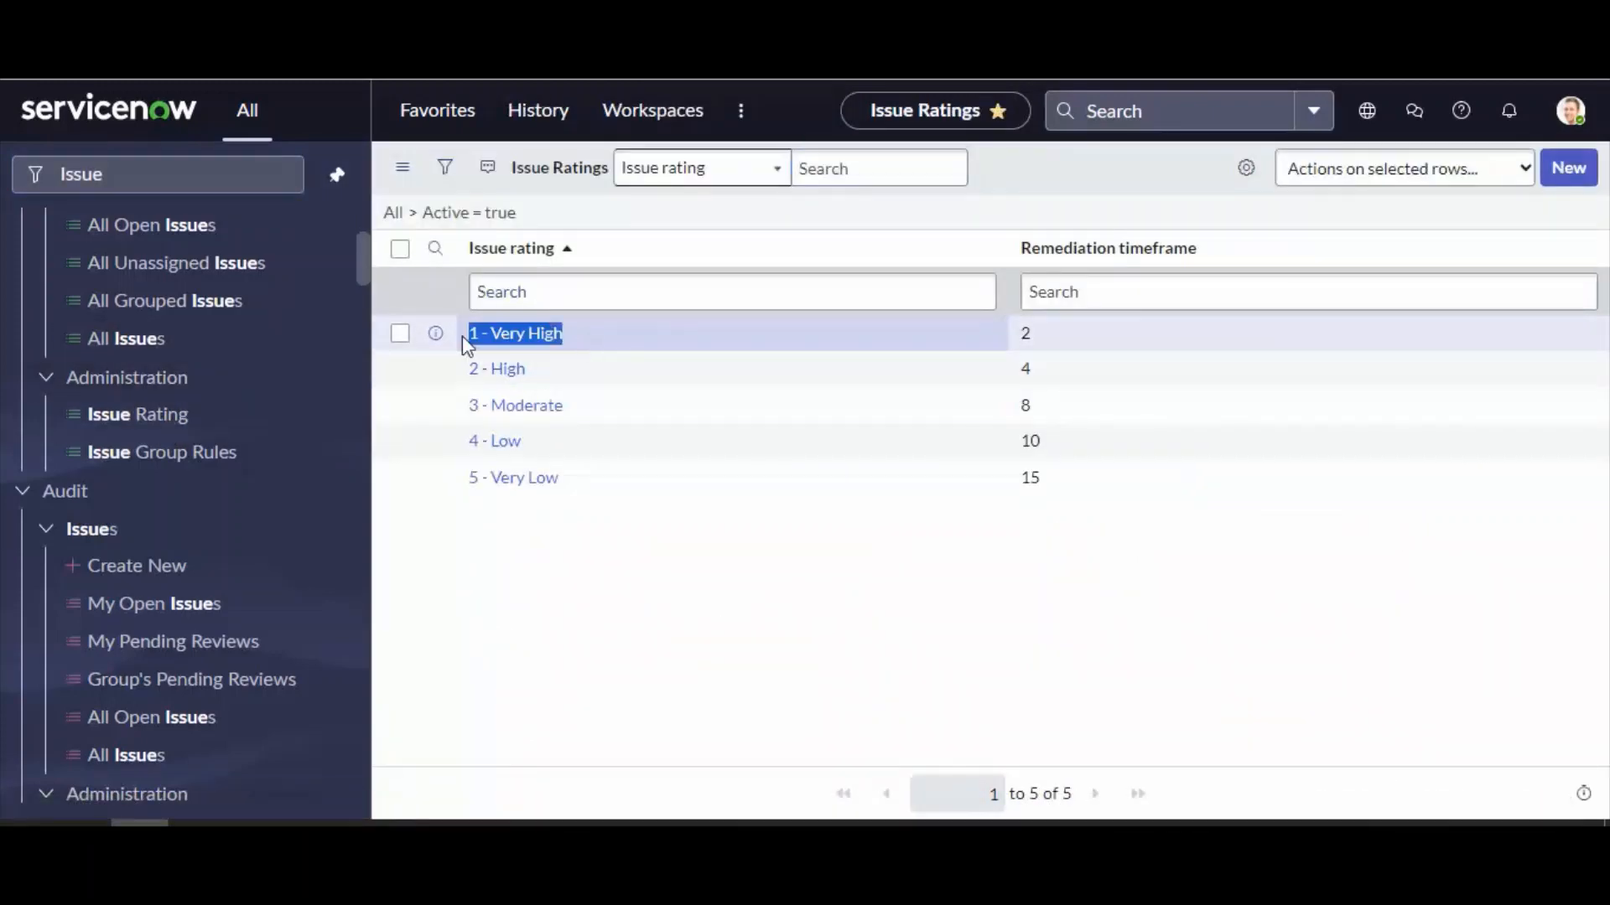
{"action": "left_click", "coordinate": [1043, 334]}
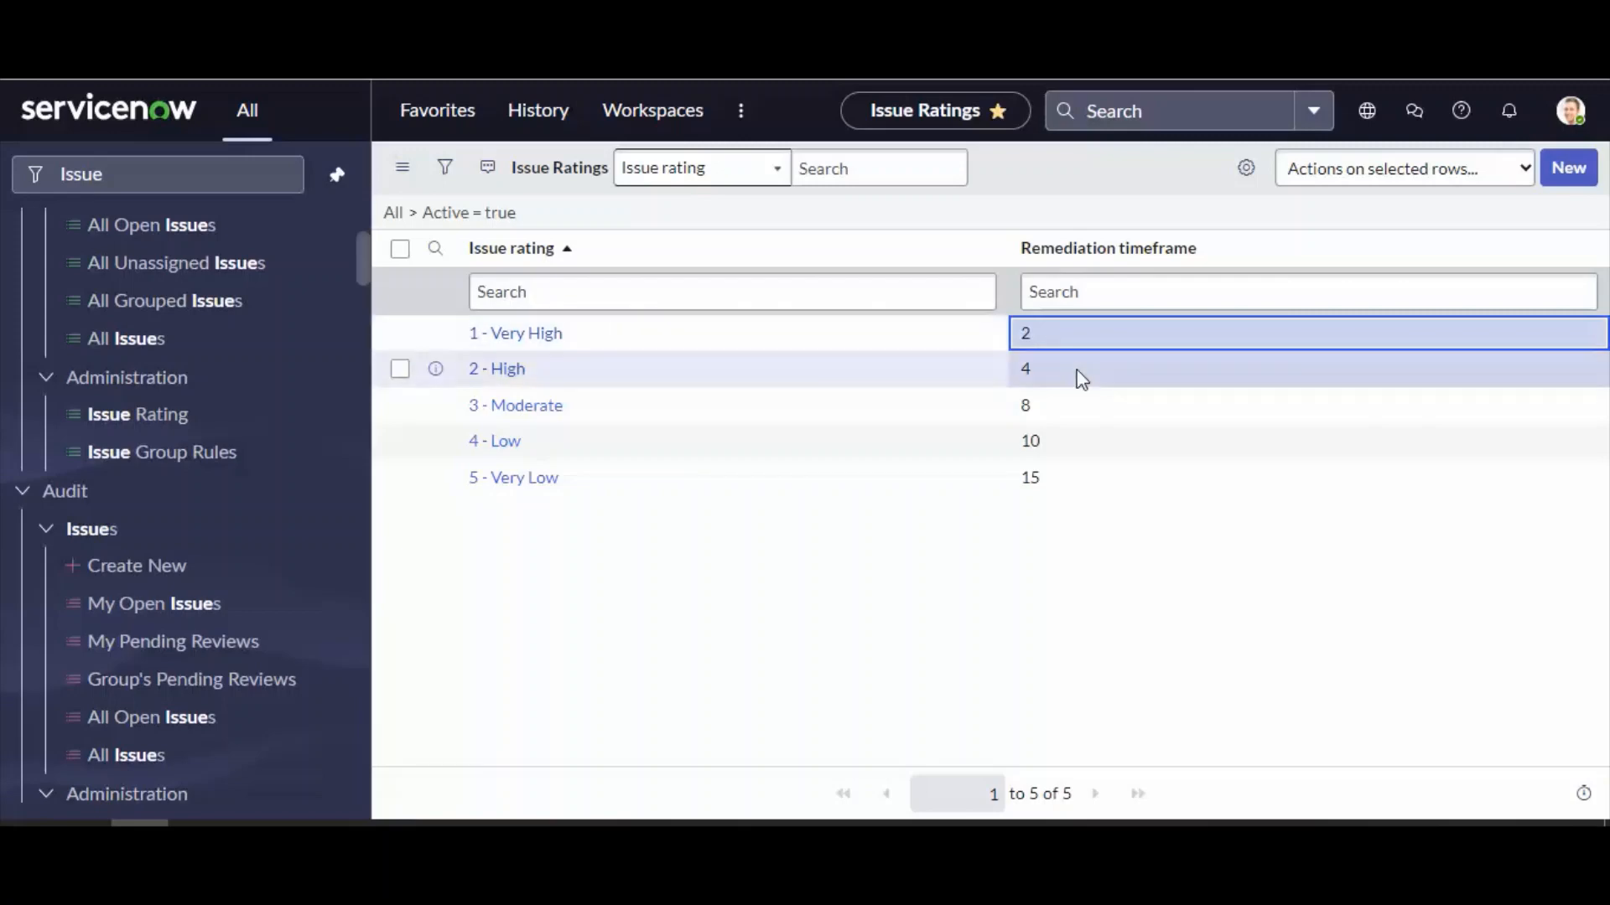
{"action": "left_click", "coordinate": [723, 379]}
{"action": "left_click", "coordinate": [1284, 381]}
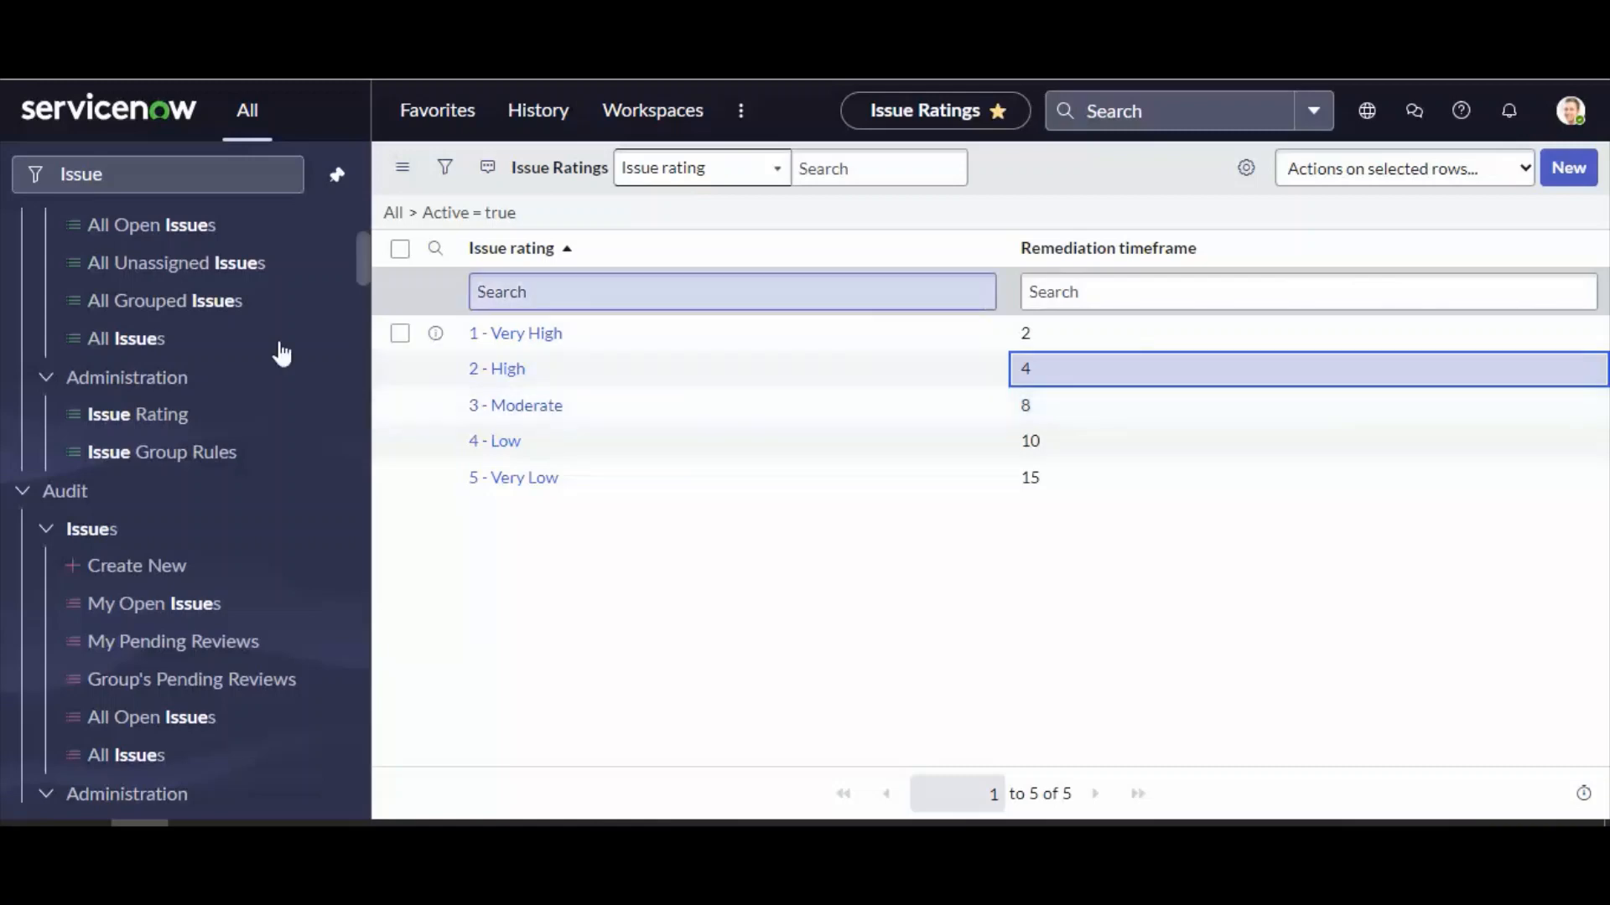
Step: Open the Policy and Compliance issue group rules and examine the Group by Control Owner rule
{"action": "left_click", "coordinate": [132, 466]}
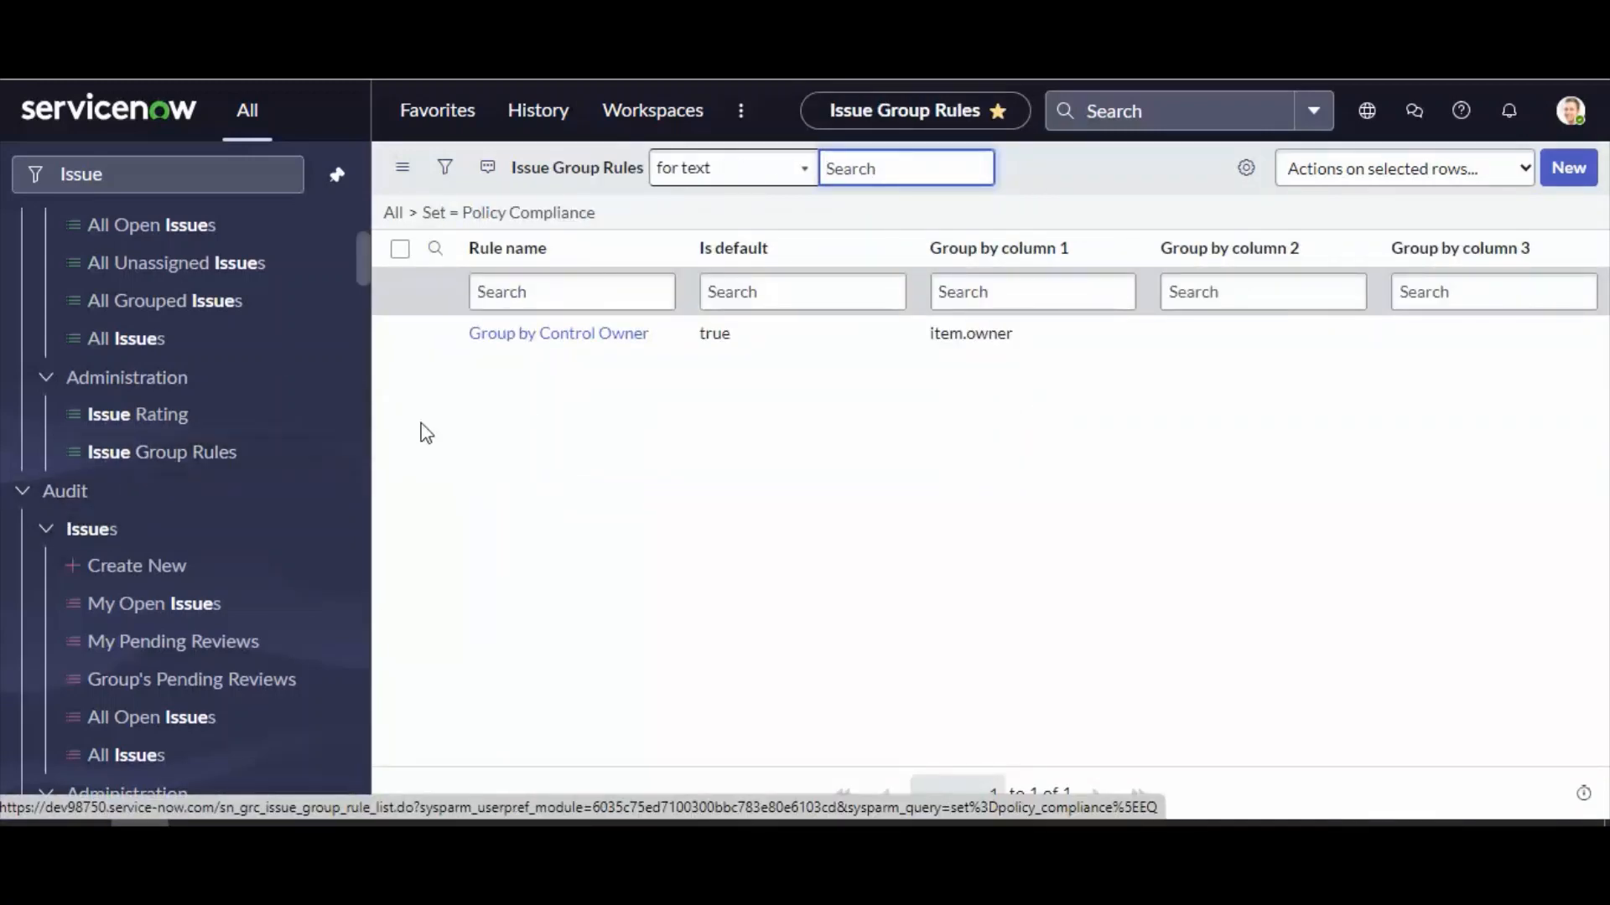
{"action": "left_click_drag", "start_coordinate": [632, 344], "coordinate": [474, 436]}
{"action": "left_click", "coordinate": [475, 439]}
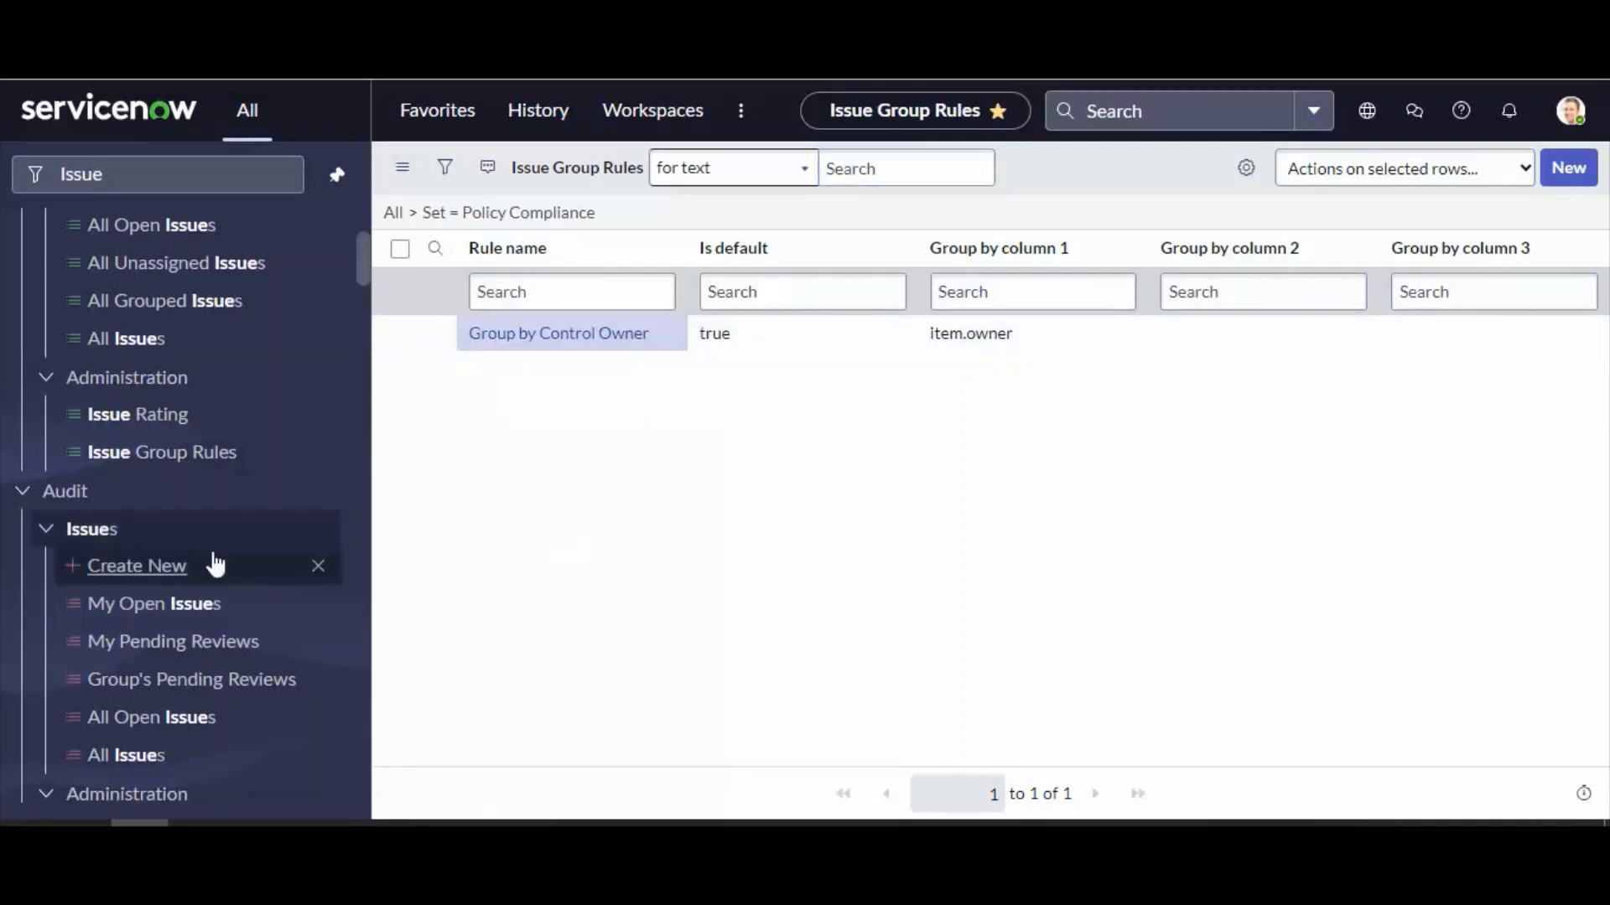
Step: Look through the issue modules available under Policy and Compliance, Audit, Risk Events, Advanced Risk Assessment, Risk, Regulatory Change Management and Issue Triage
{"action": "scroll", "coordinate": [168, 553], "scroll_direction": "down", "scroll_amount": 1}
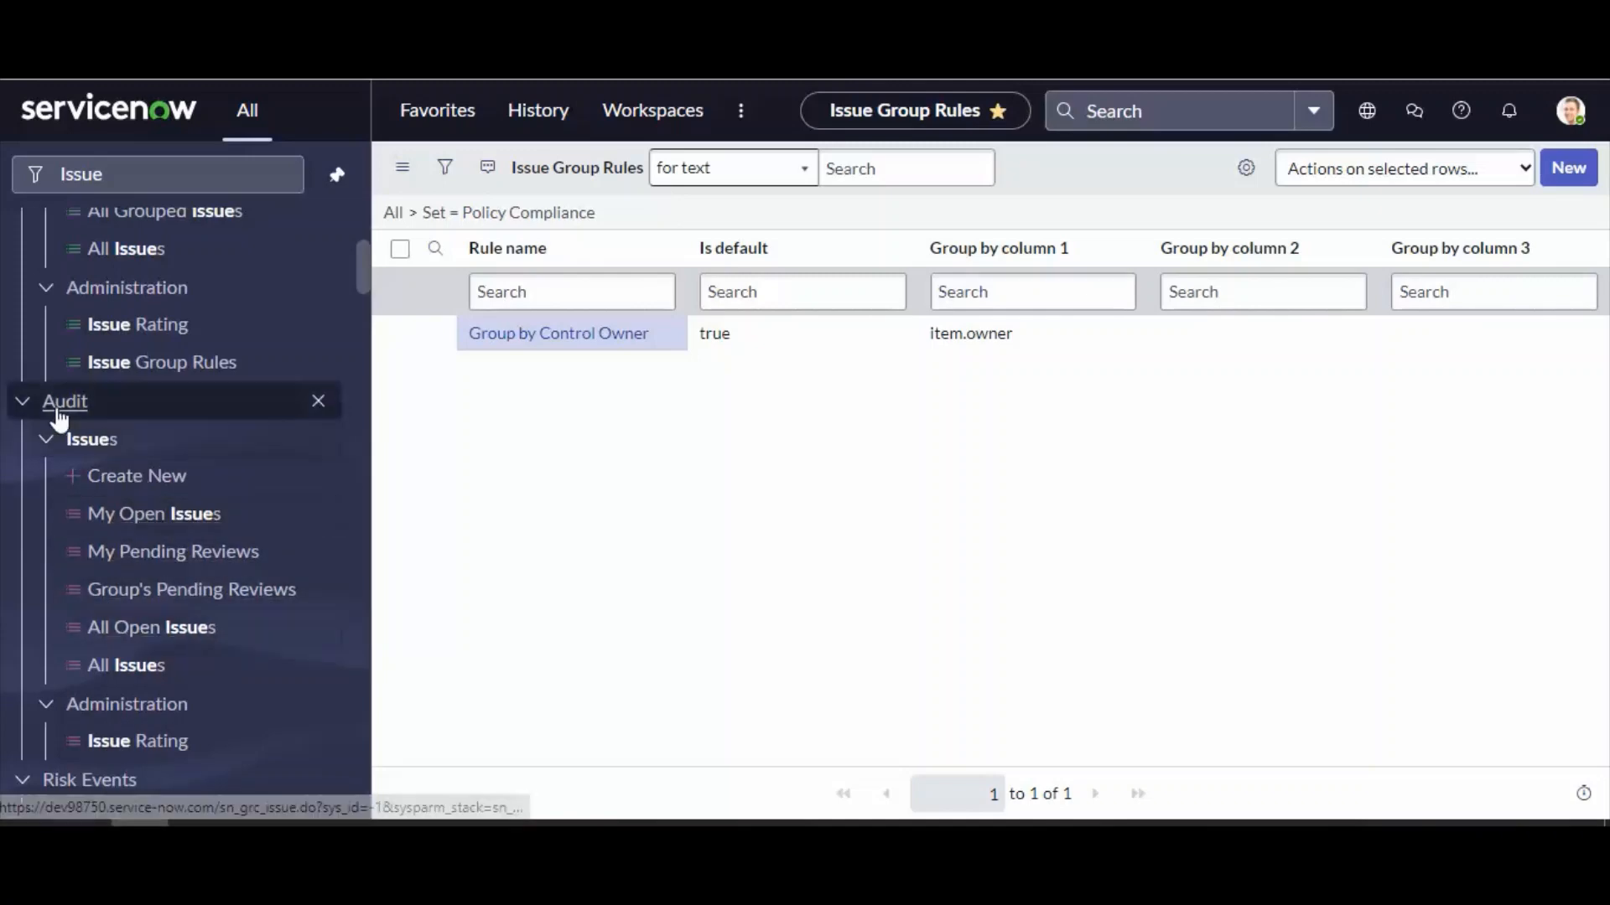
{"action": "scroll", "coordinate": [93, 470], "scroll_direction": "up", "scroll_amount": 4}
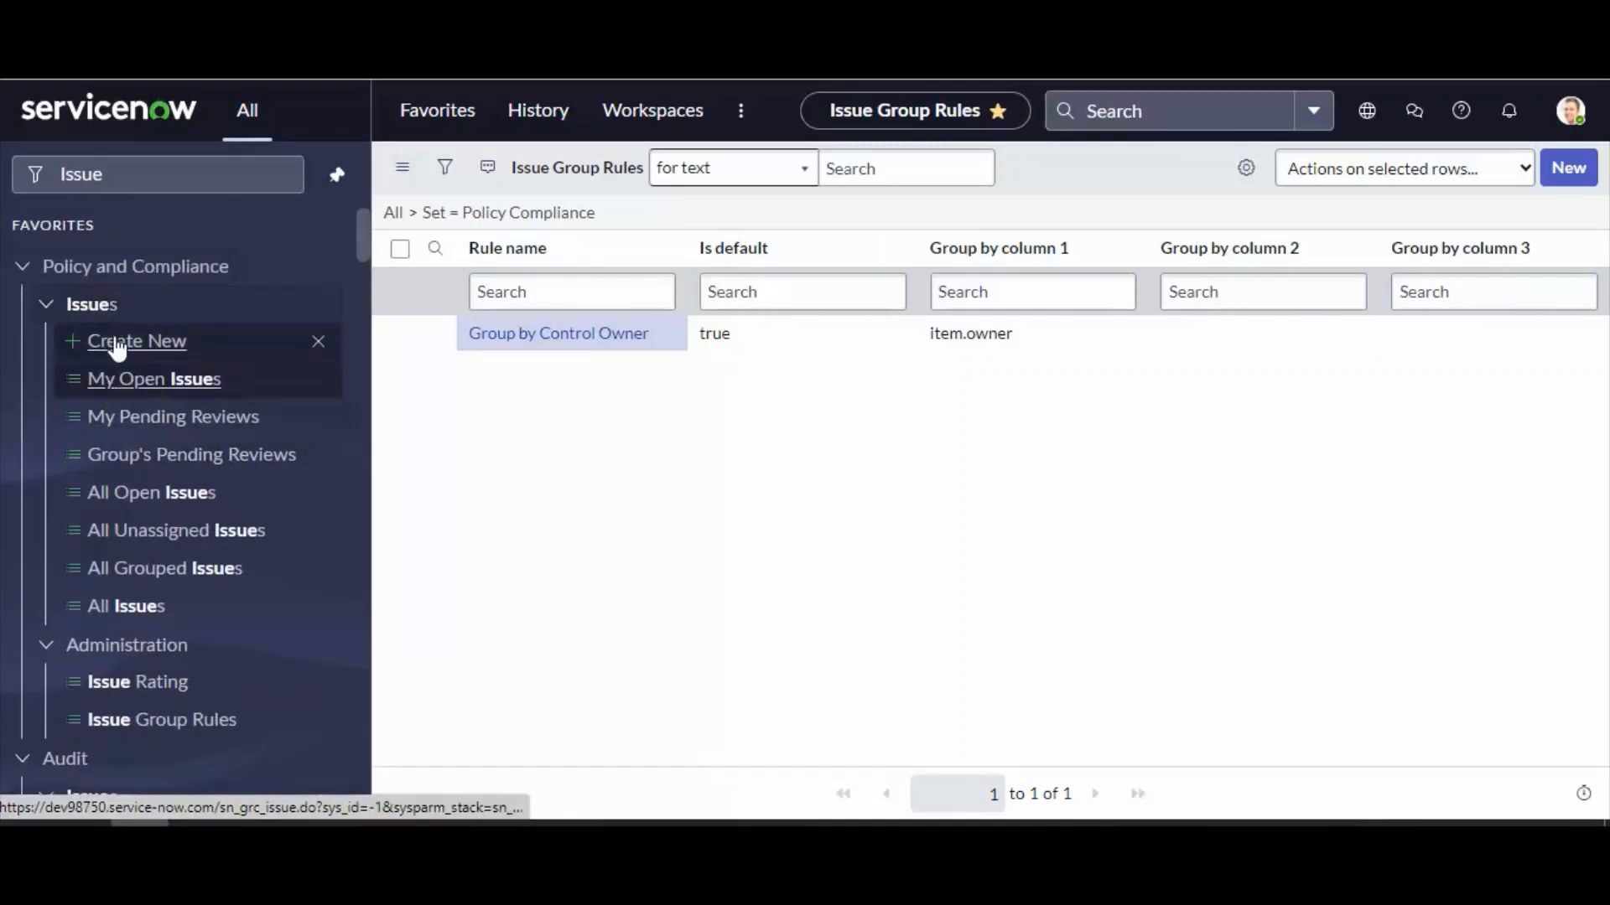
{"action": "scroll", "coordinate": [121, 382], "scroll_direction": "down", "scroll_amount": 5}
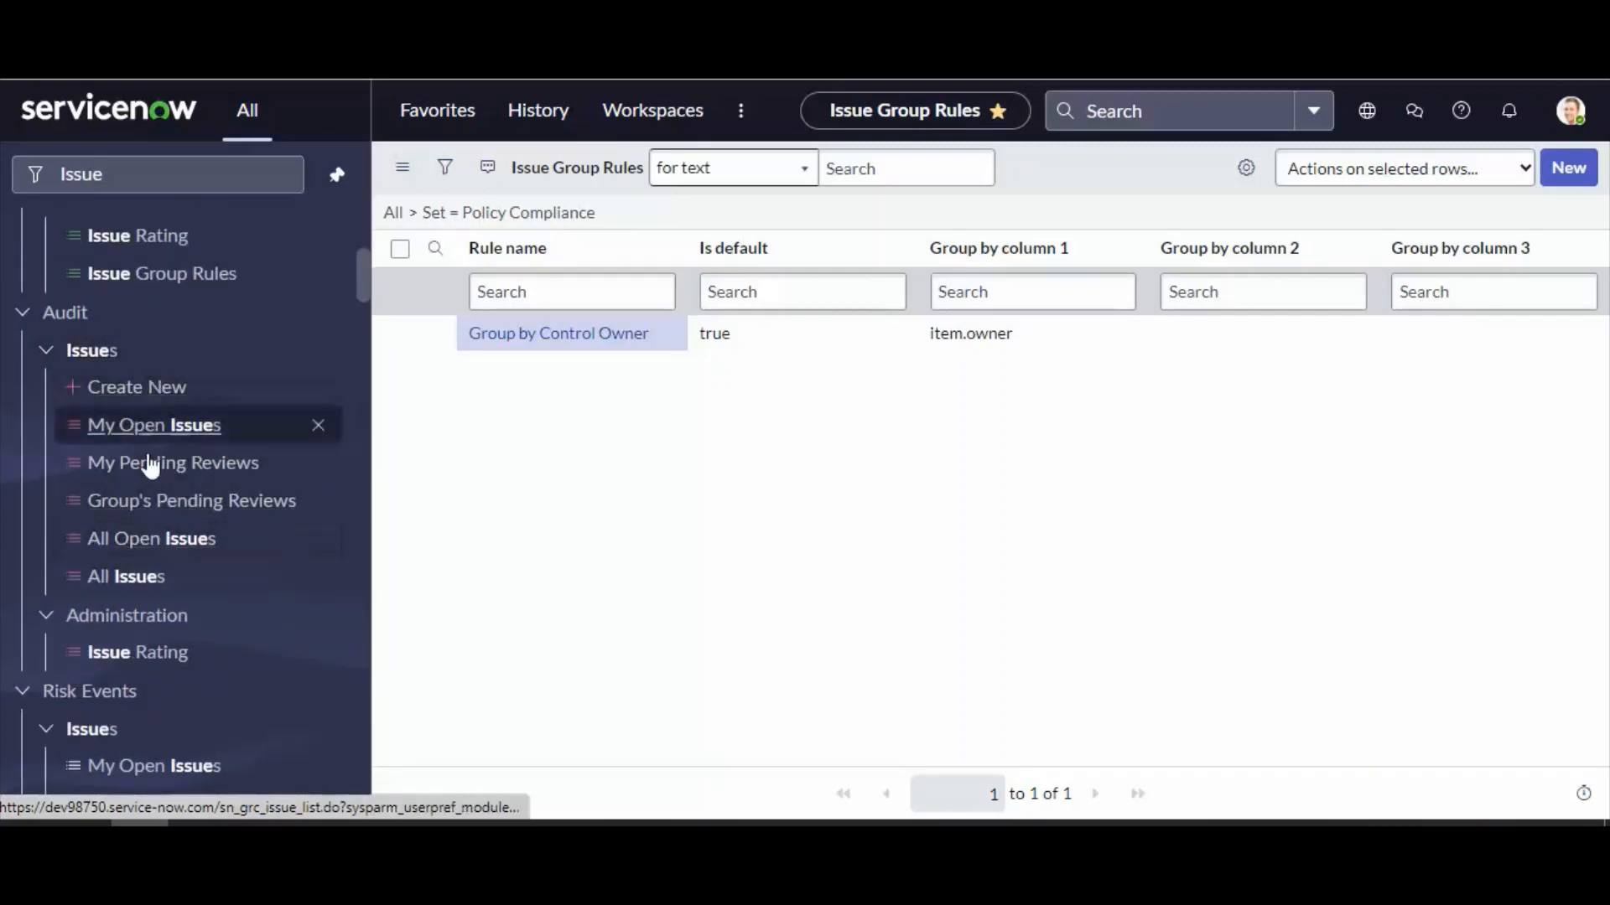
{"action": "scroll", "coordinate": [144, 429], "scroll_direction": "down", "scroll_amount": 3}
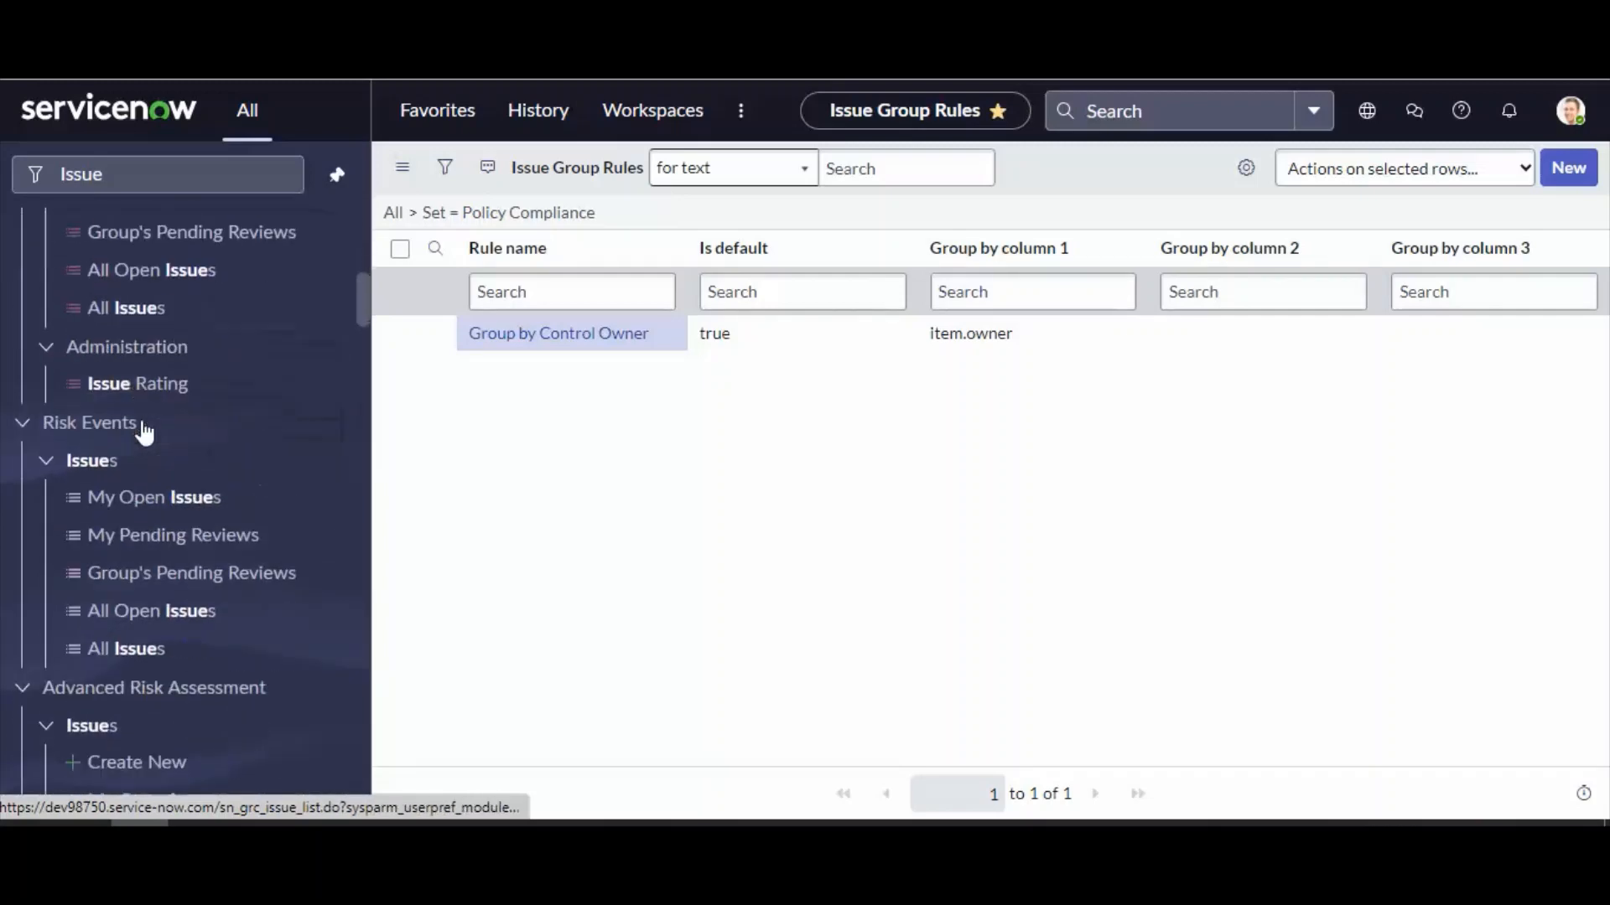
{"action": "scroll", "coordinate": [168, 496], "scroll_direction": "down", "scroll_amount": 3}
{"action": "scroll", "coordinate": [159, 406], "scroll_direction": "up", "scroll_amount": 1}
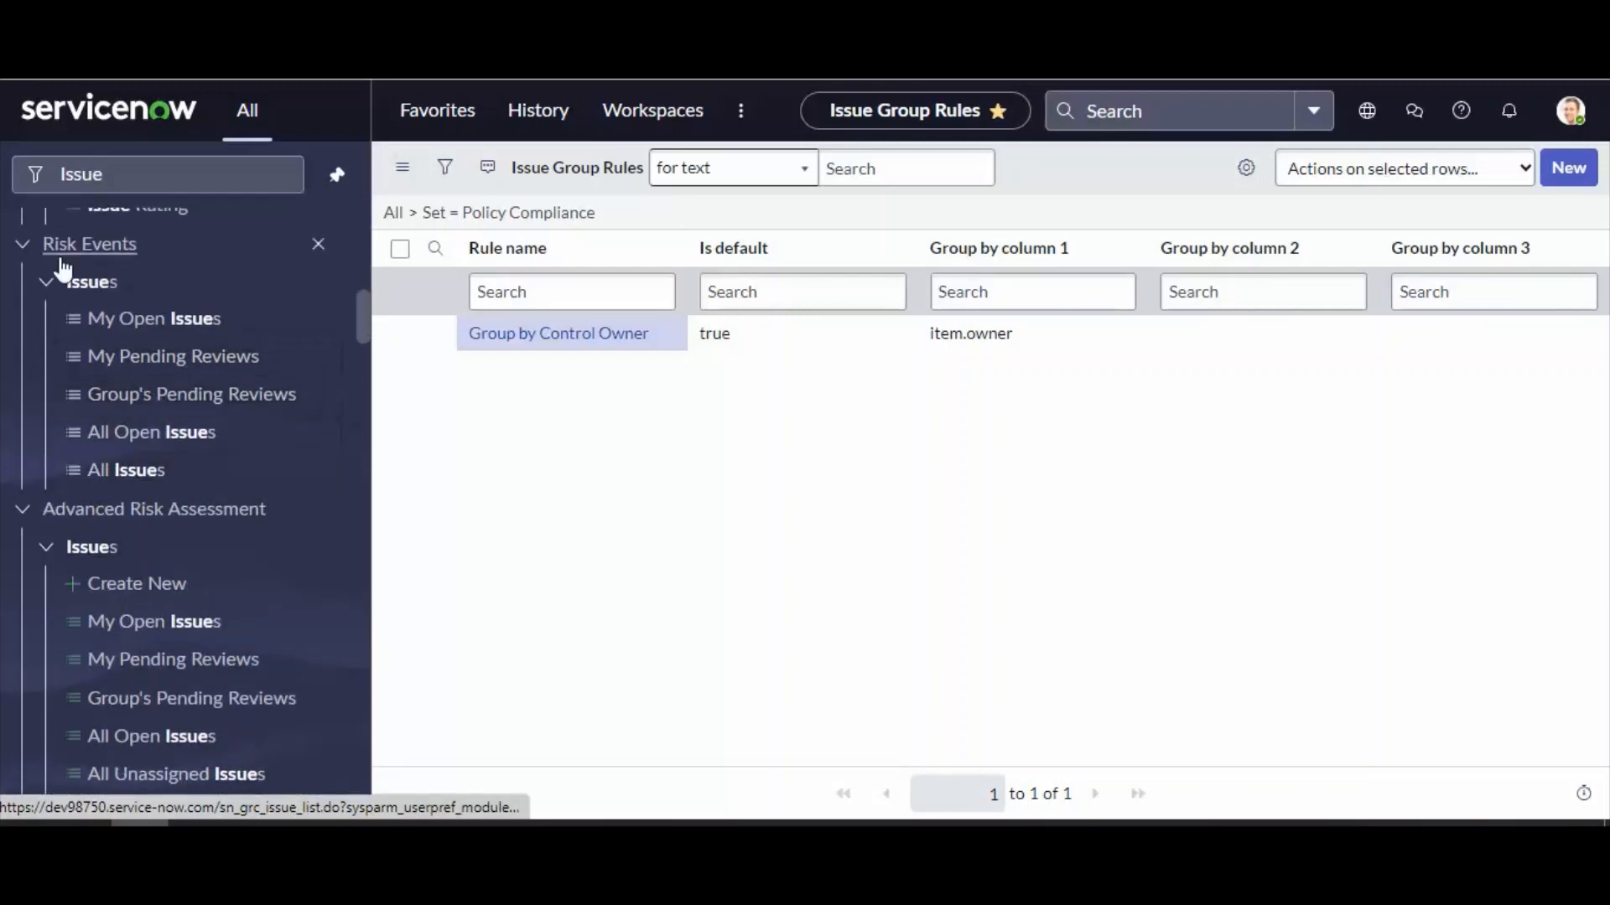
{"action": "scroll", "coordinate": [187, 420], "scroll_direction": "down", "scroll_amount": 1}
{"action": "scroll", "coordinate": [219, 470], "scroll_direction": "down", "scroll_amount": 1}
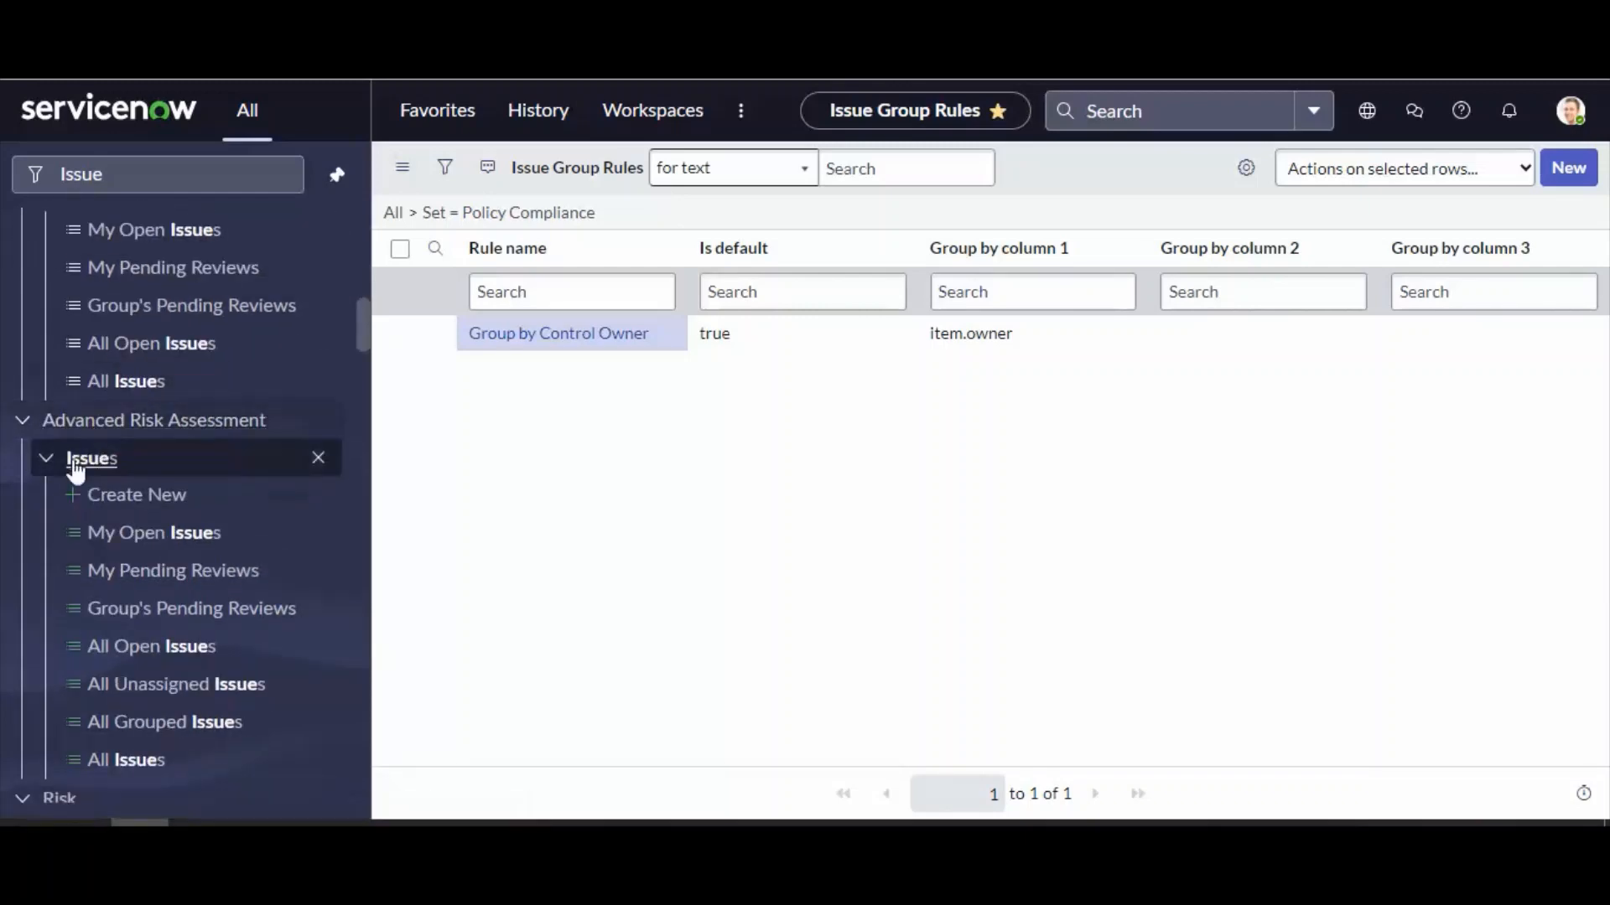
{"action": "scroll", "coordinate": [186, 479], "scroll_direction": "down", "scroll_amount": 5}
{"action": "scroll", "coordinate": [187, 481], "scroll_direction": "down", "scroll_amount": 2}
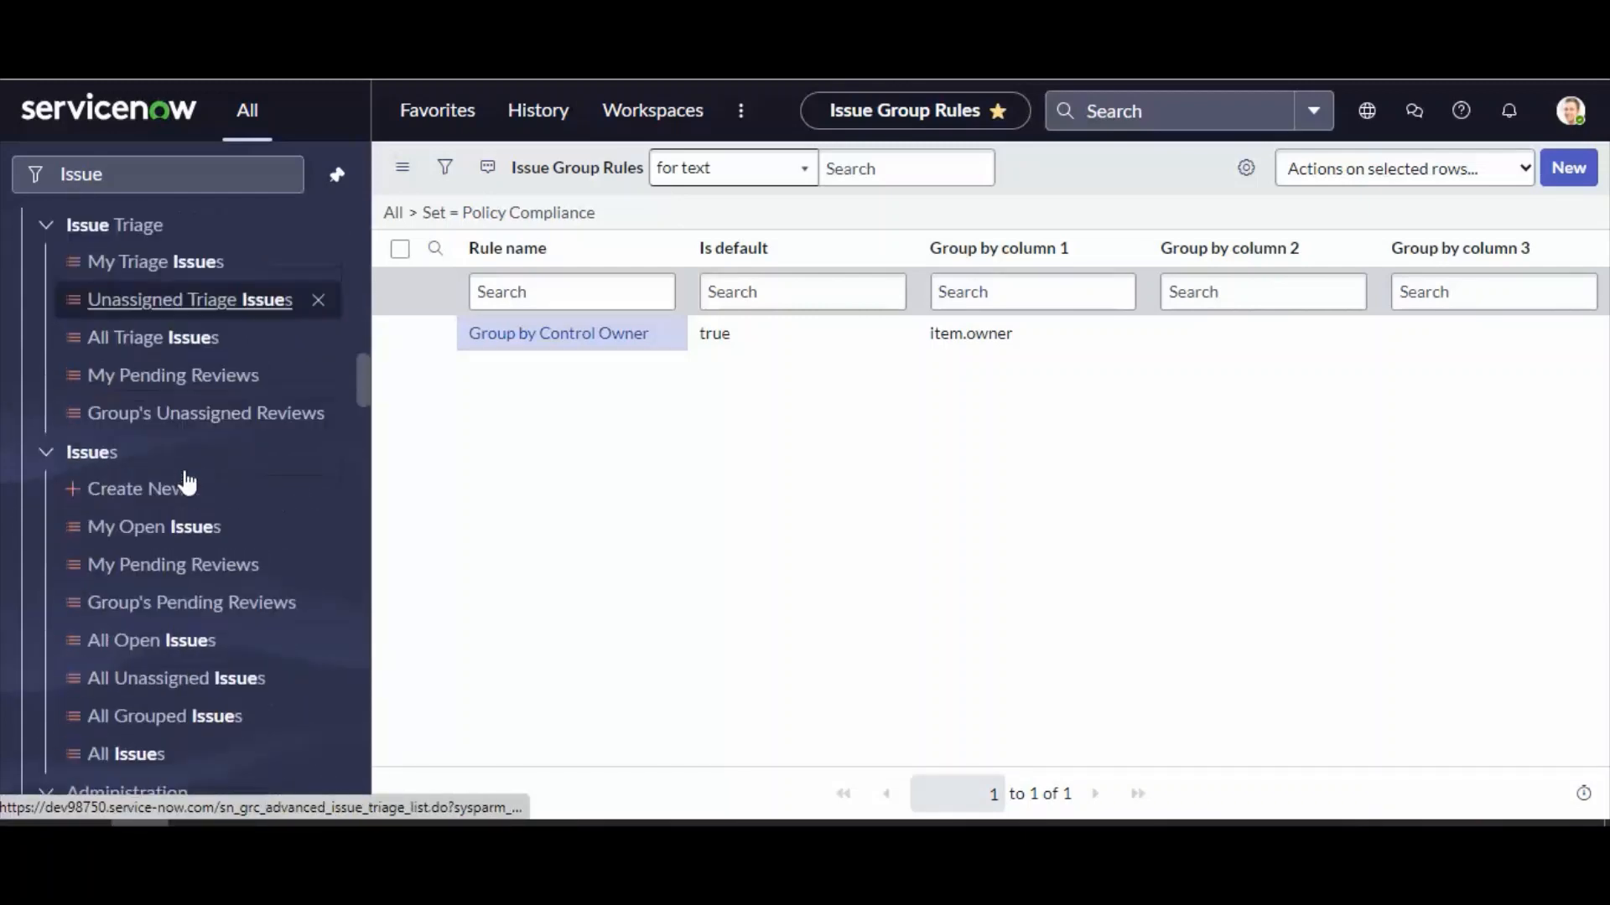
{"action": "scroll", "coordinate": [187, 474], "scroll_direction": "up", "scroll_amount": 1}
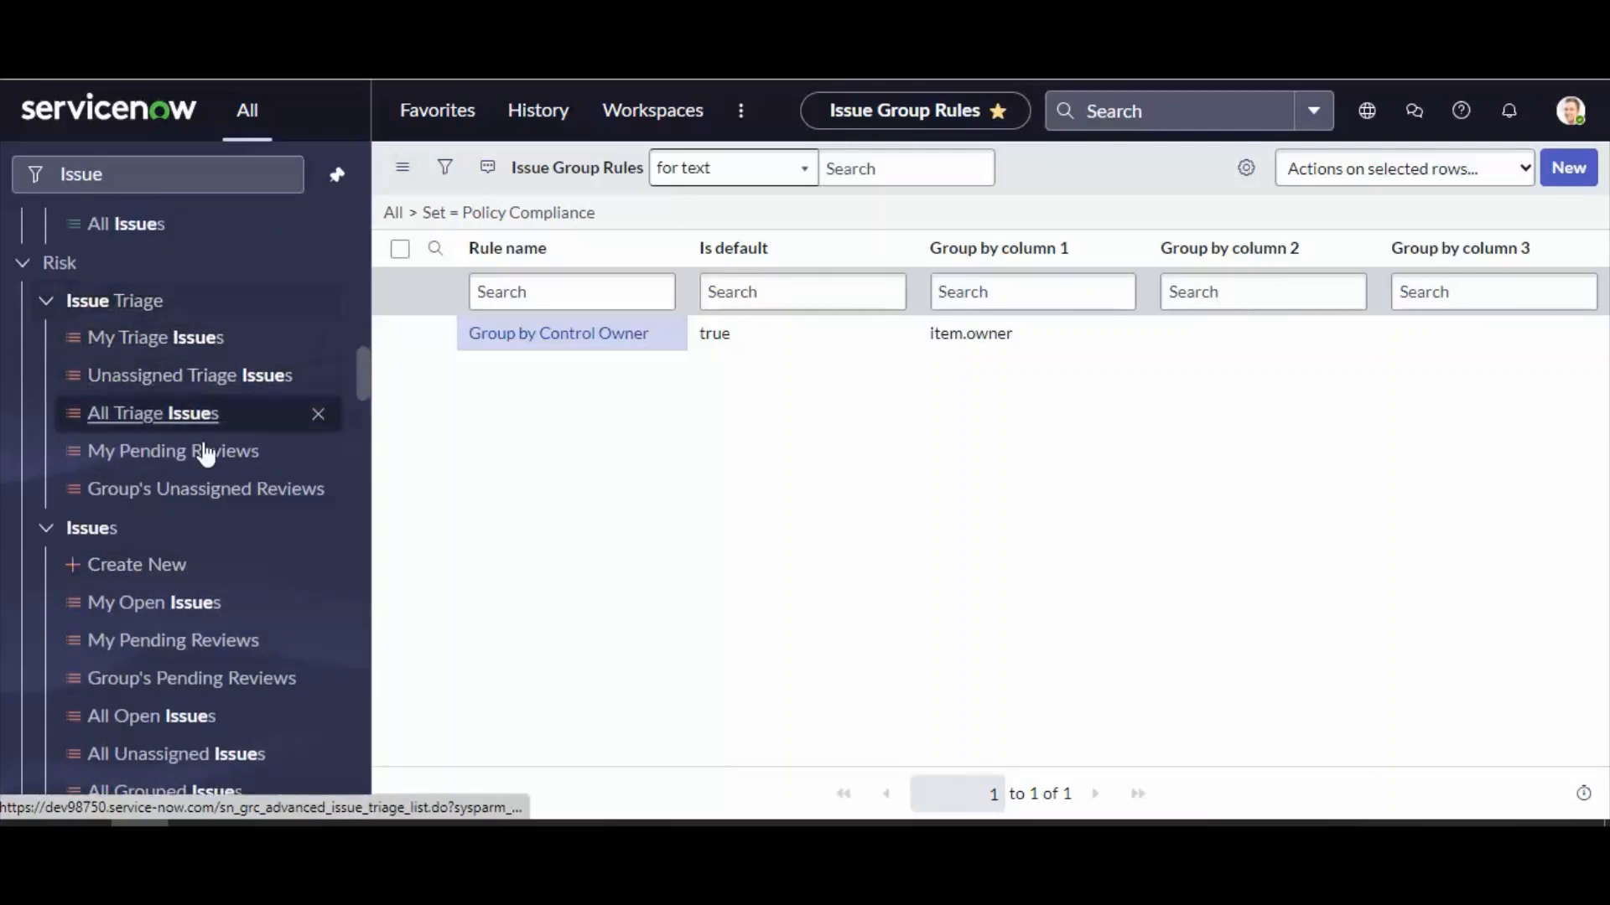
{"action": "scroll", "coordinate": [196, 470], "scroll_direction": "down", "scroll_amount": 1}
{"action": "scroll", "coordinate": [123, 341], "scroll_direction": "up", "scroll_amount": 1}
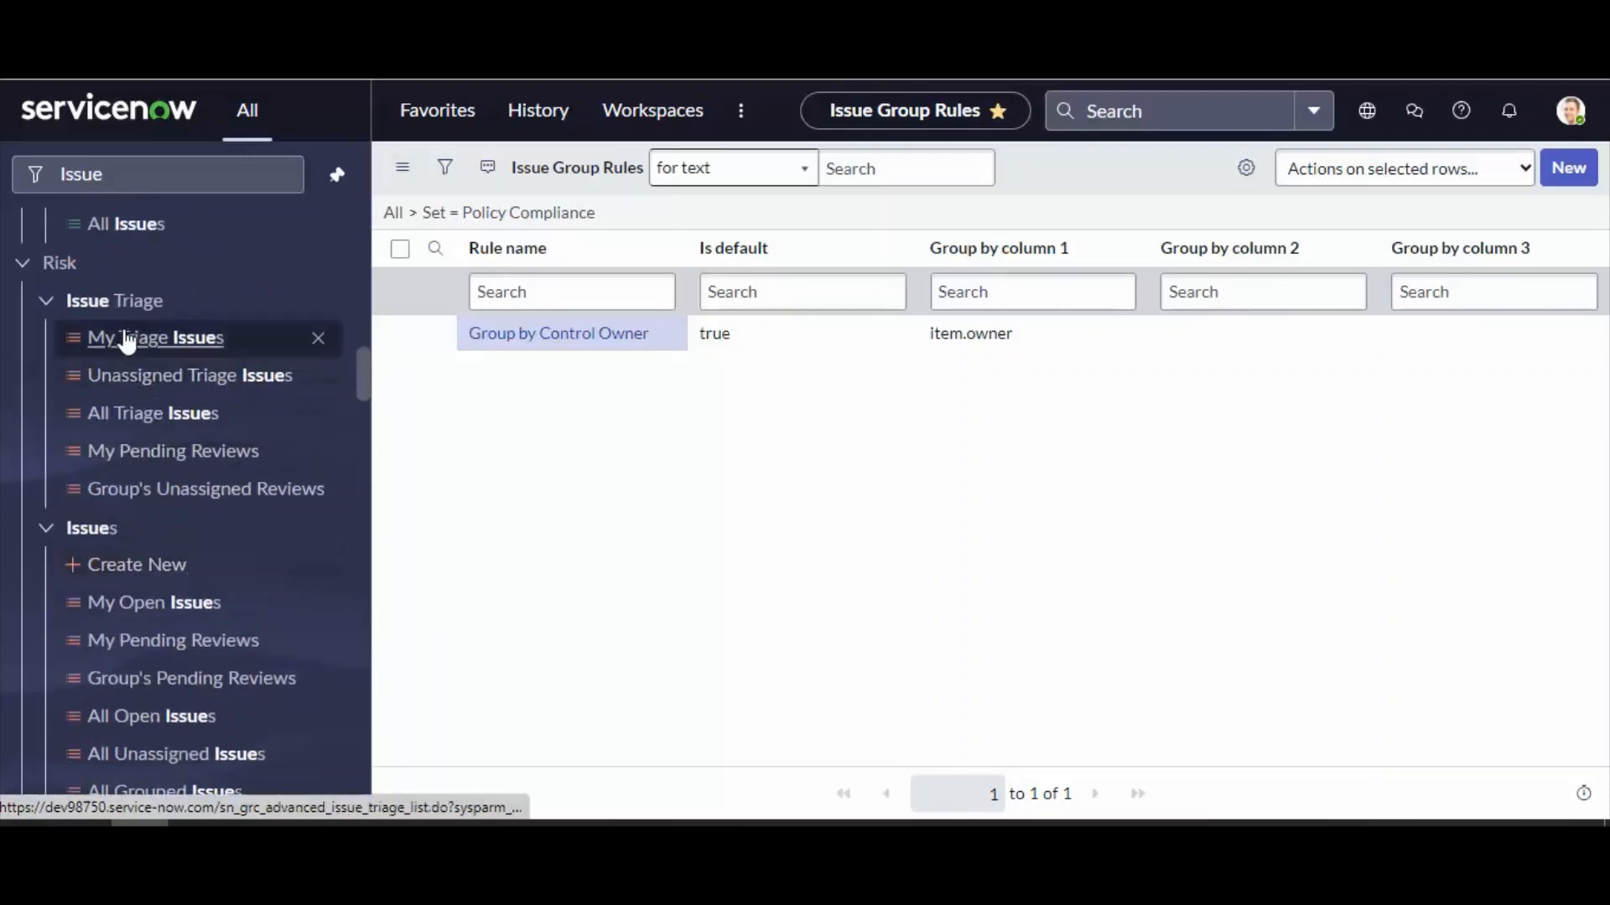
{"action": "scroll", "coordinate": [129, 492], "scroll_direction": "down", "scroll_amount": 7}
{"action": "scroll", "coordinate": [222, 513], "scroll_direction": "down", "scroll_amount": 14}
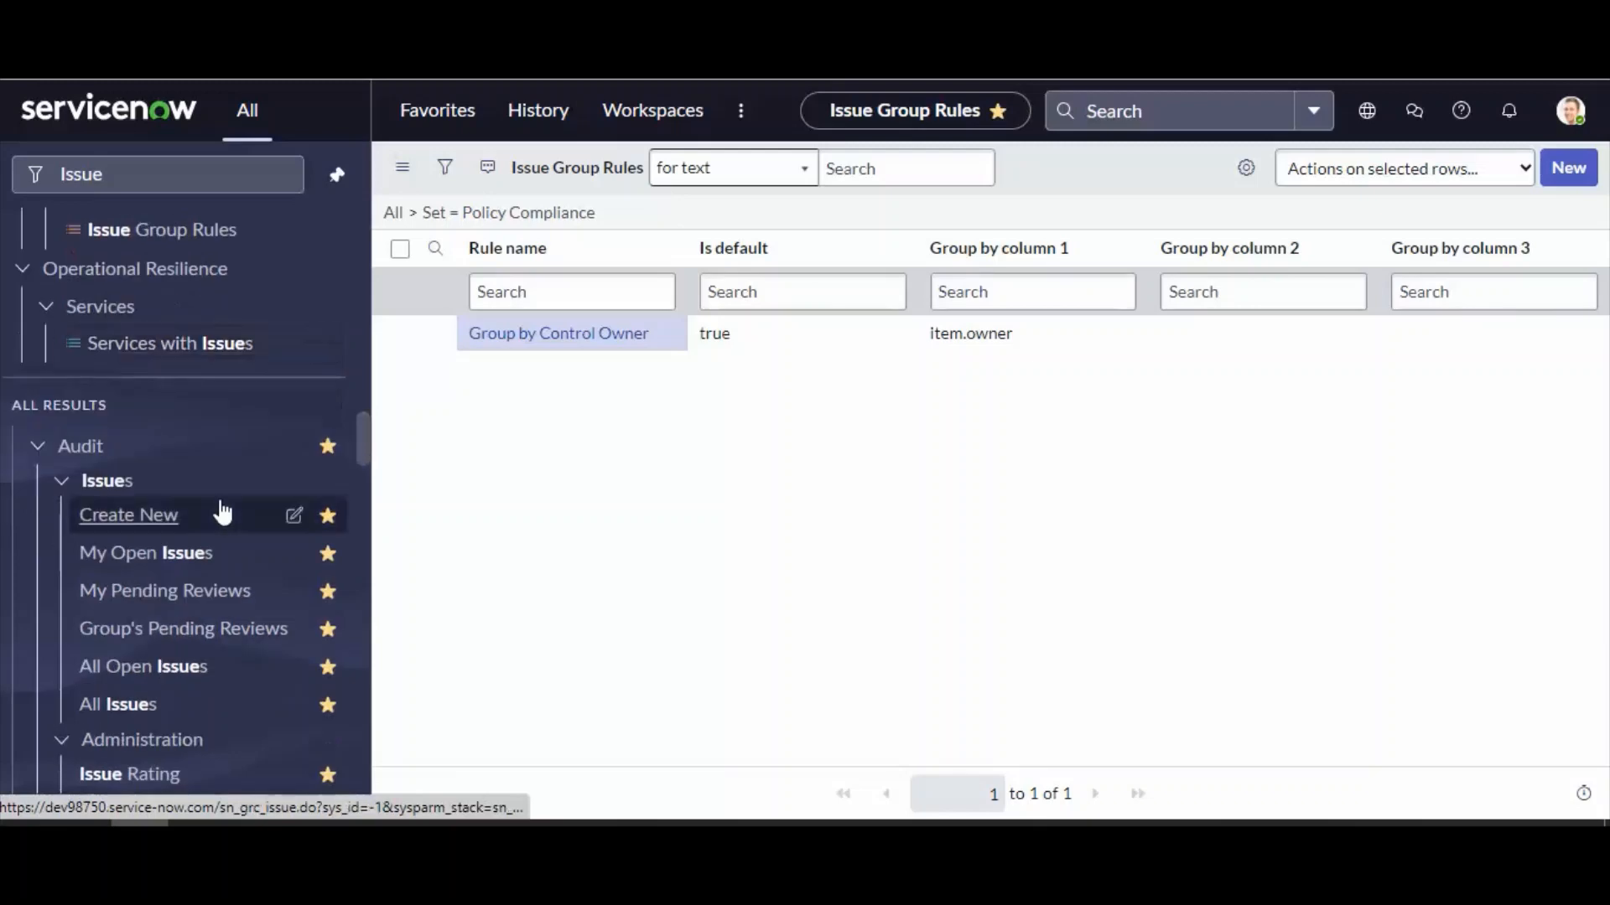
{"action": "scroll", "coordinate": [222, 516], "scroll_direction": "down", "scroll_amount": 8}
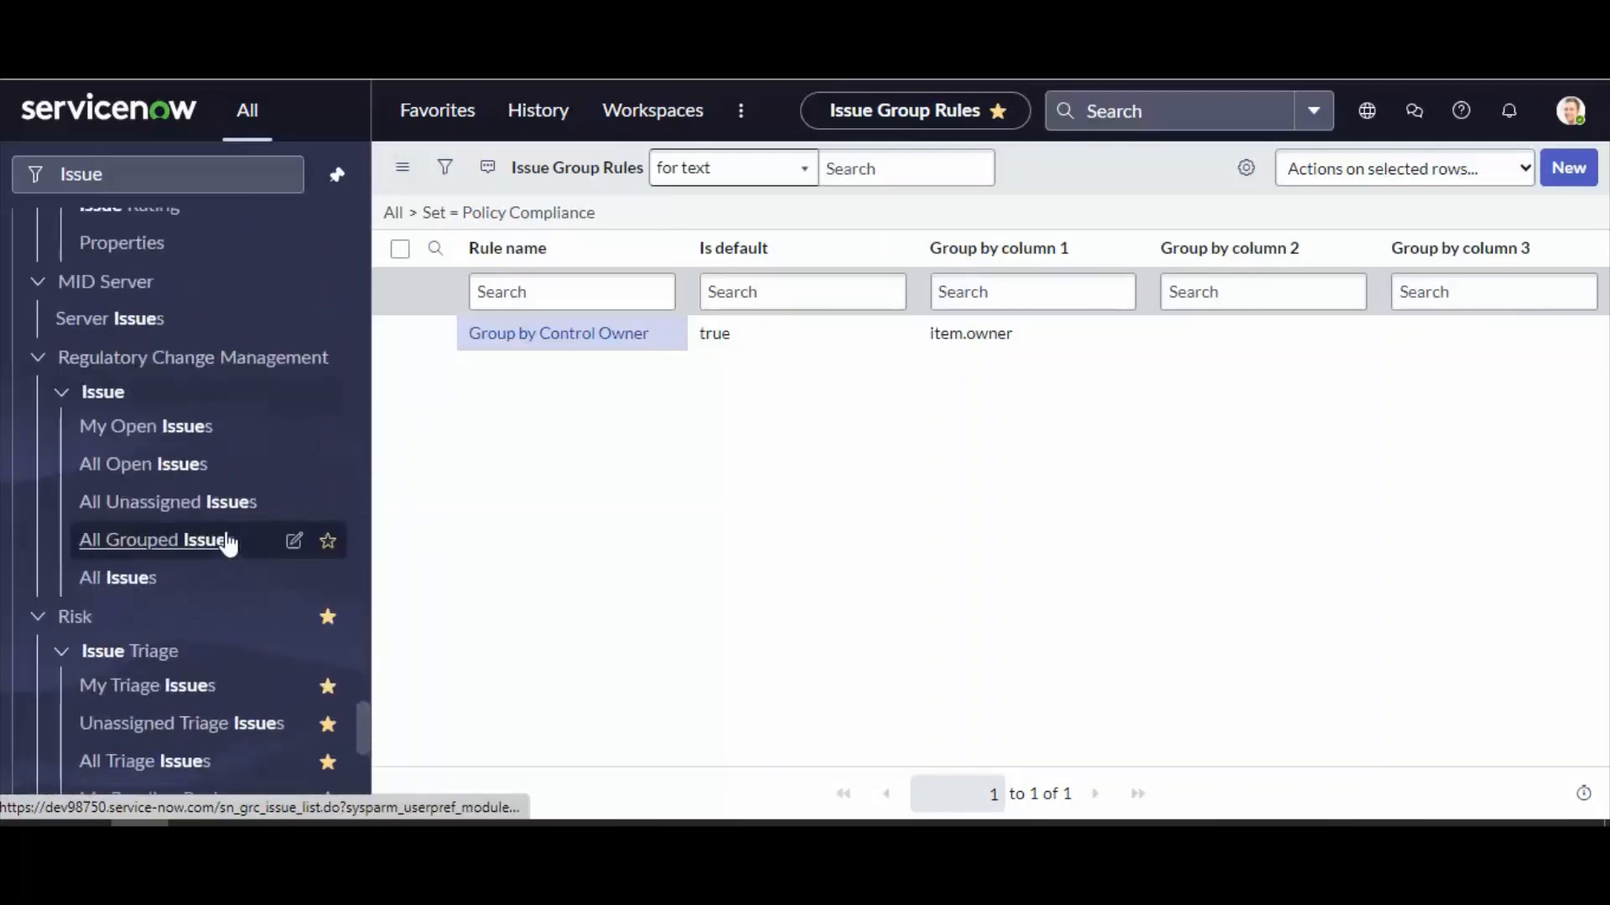
{"action": "scroll", "coordinate": [252, 593], "scroll_direction": "down", "scroll_amount": 1}
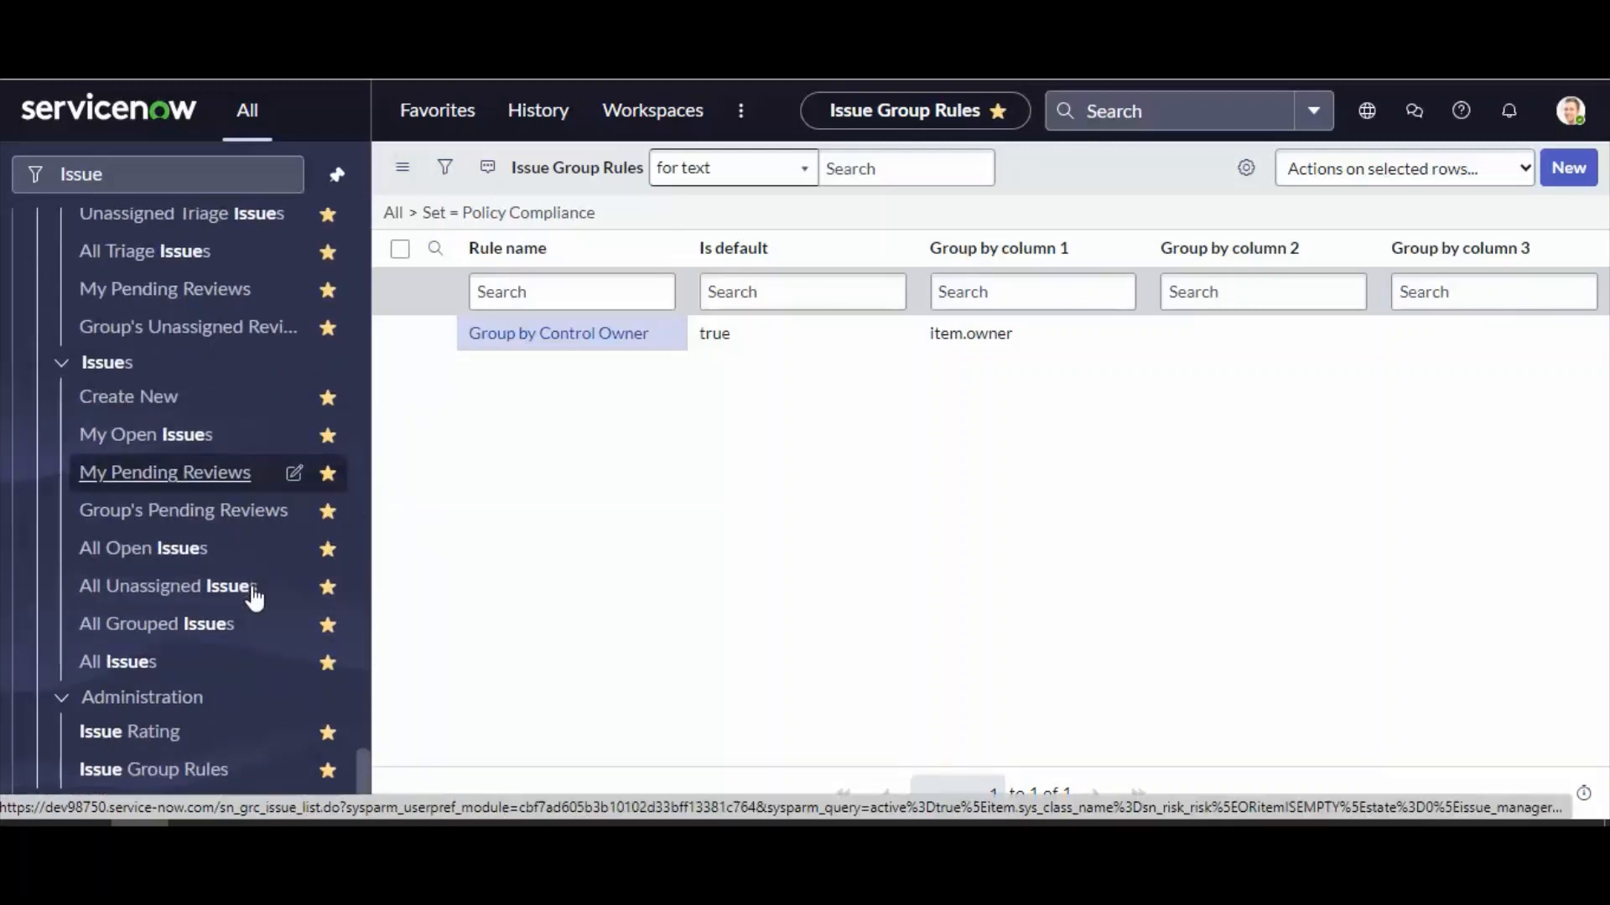
{"action": "scroll", "coordinate": [242, 704], "scroll_direction": "up", "scroll_amount": 2}
{"action": "scroll", "coordinate": [242, 704], "scroll_direction": "up", "scroll_amount": 1}
{"action": "scroll", "coordinate": [242, 704], "scroll_direction": "down", "scroll_amount": 10}
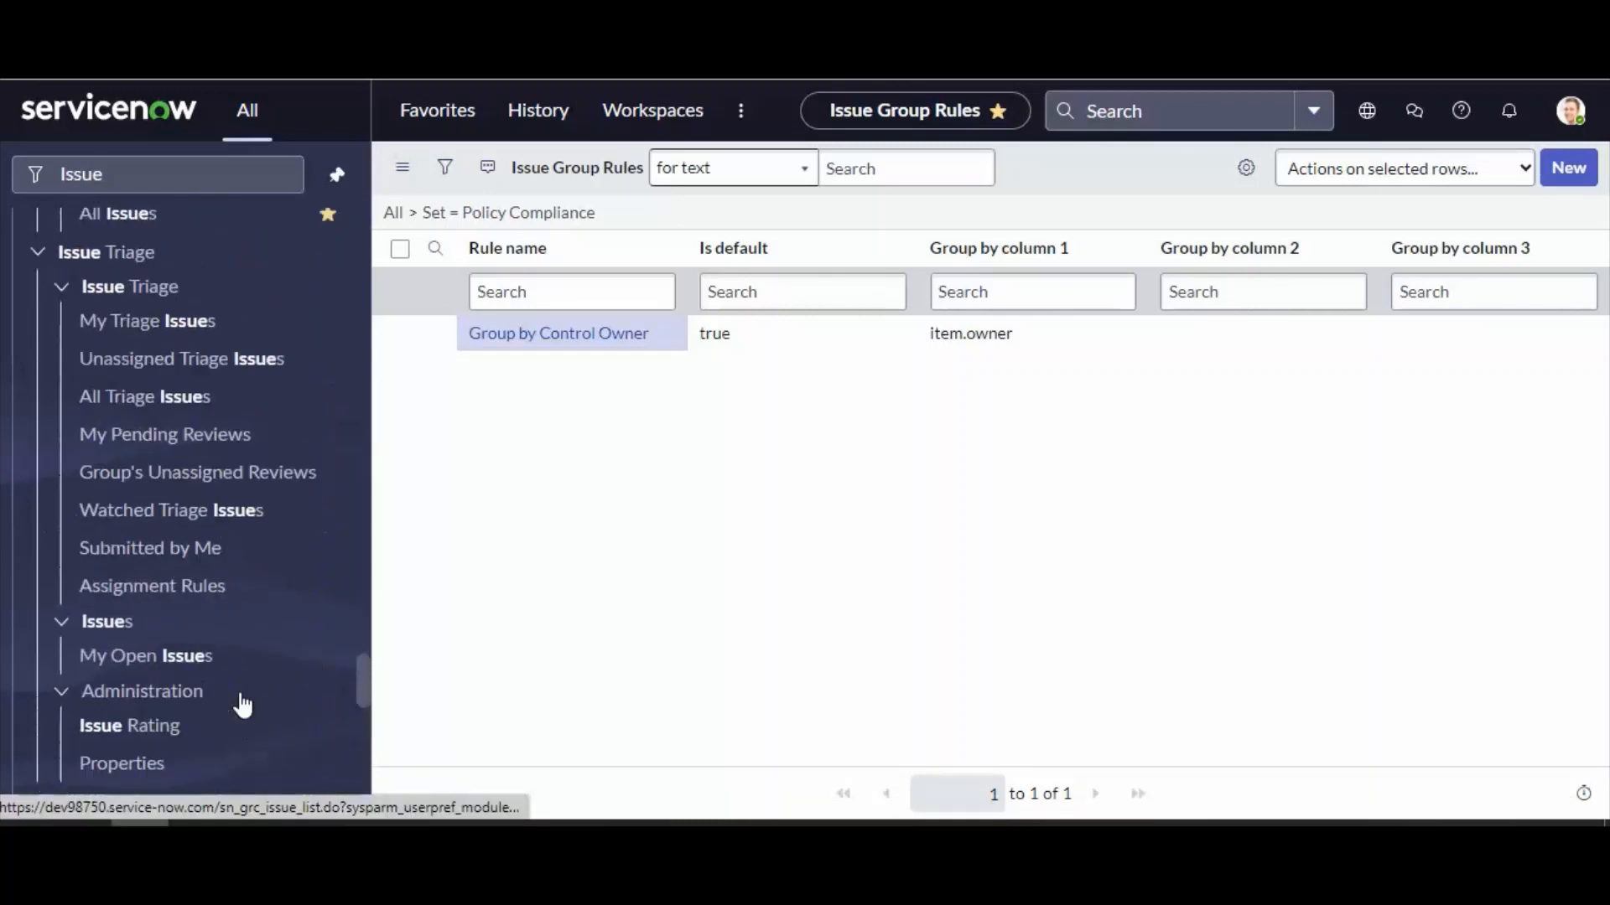
Step: Examine the Assessment Instance Questions on the completed GRC Attestation assessment instance and return to the instance's home page
{"action": "scroll", "coordinate": [243, 706], "scroll_direction": "up", "scroll_amount": 12}
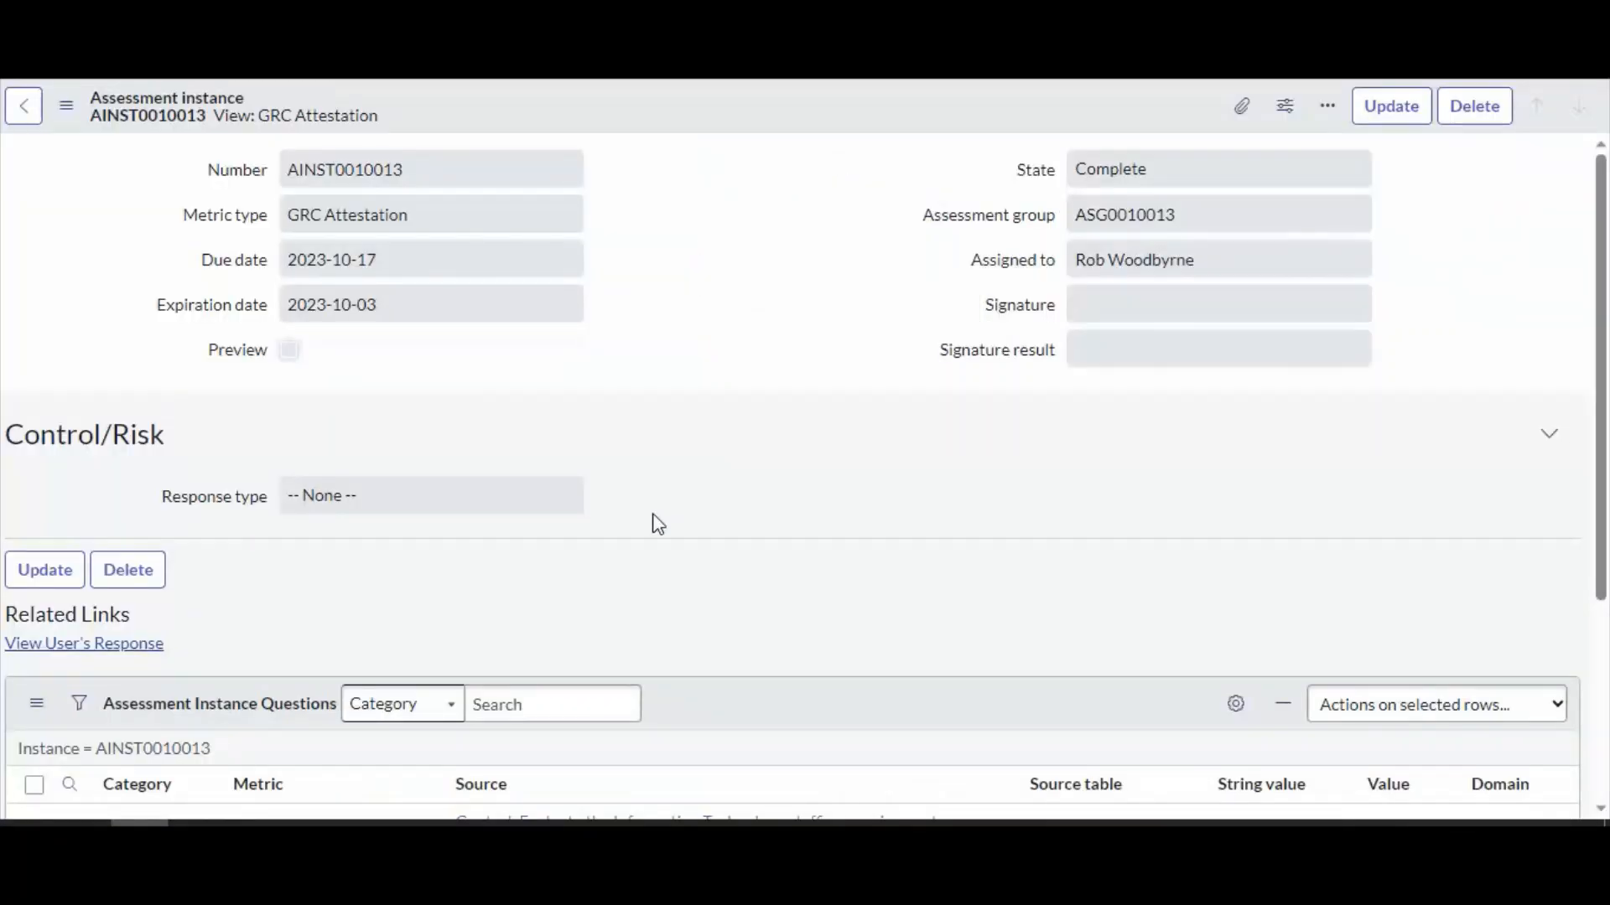
{"action": "scroll", "coordinate": [658, 525], "scroll_direction": "down", "scroll_amount": 3}
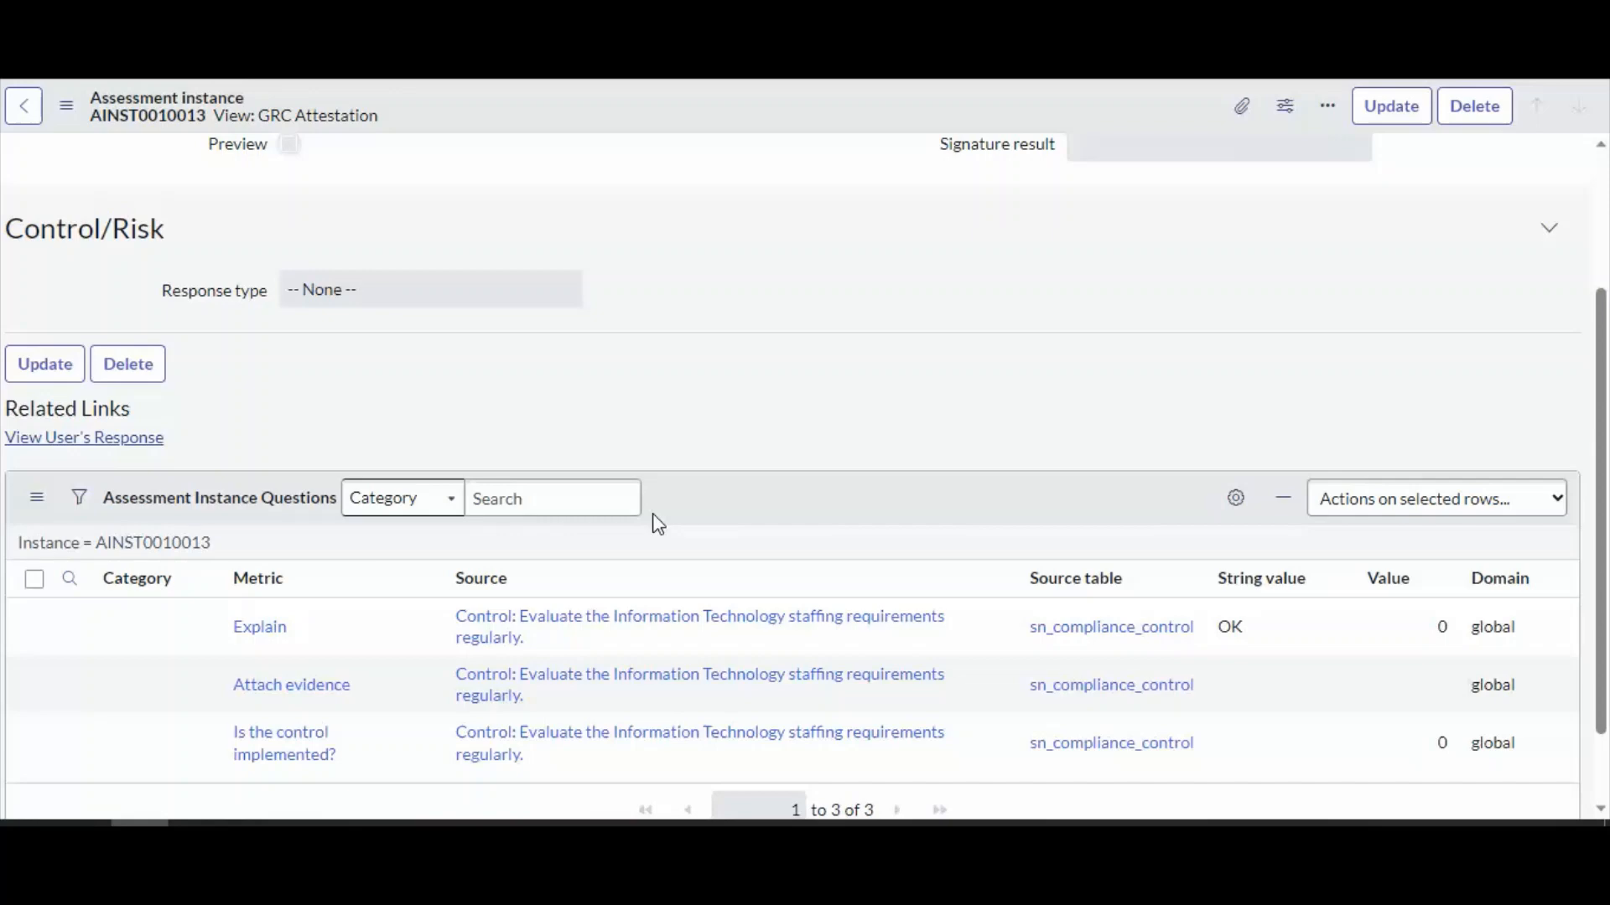
{"action": "scroll", "coordinate": [91, 641], "scroll_direction": "down", "scroll_amount": 2}
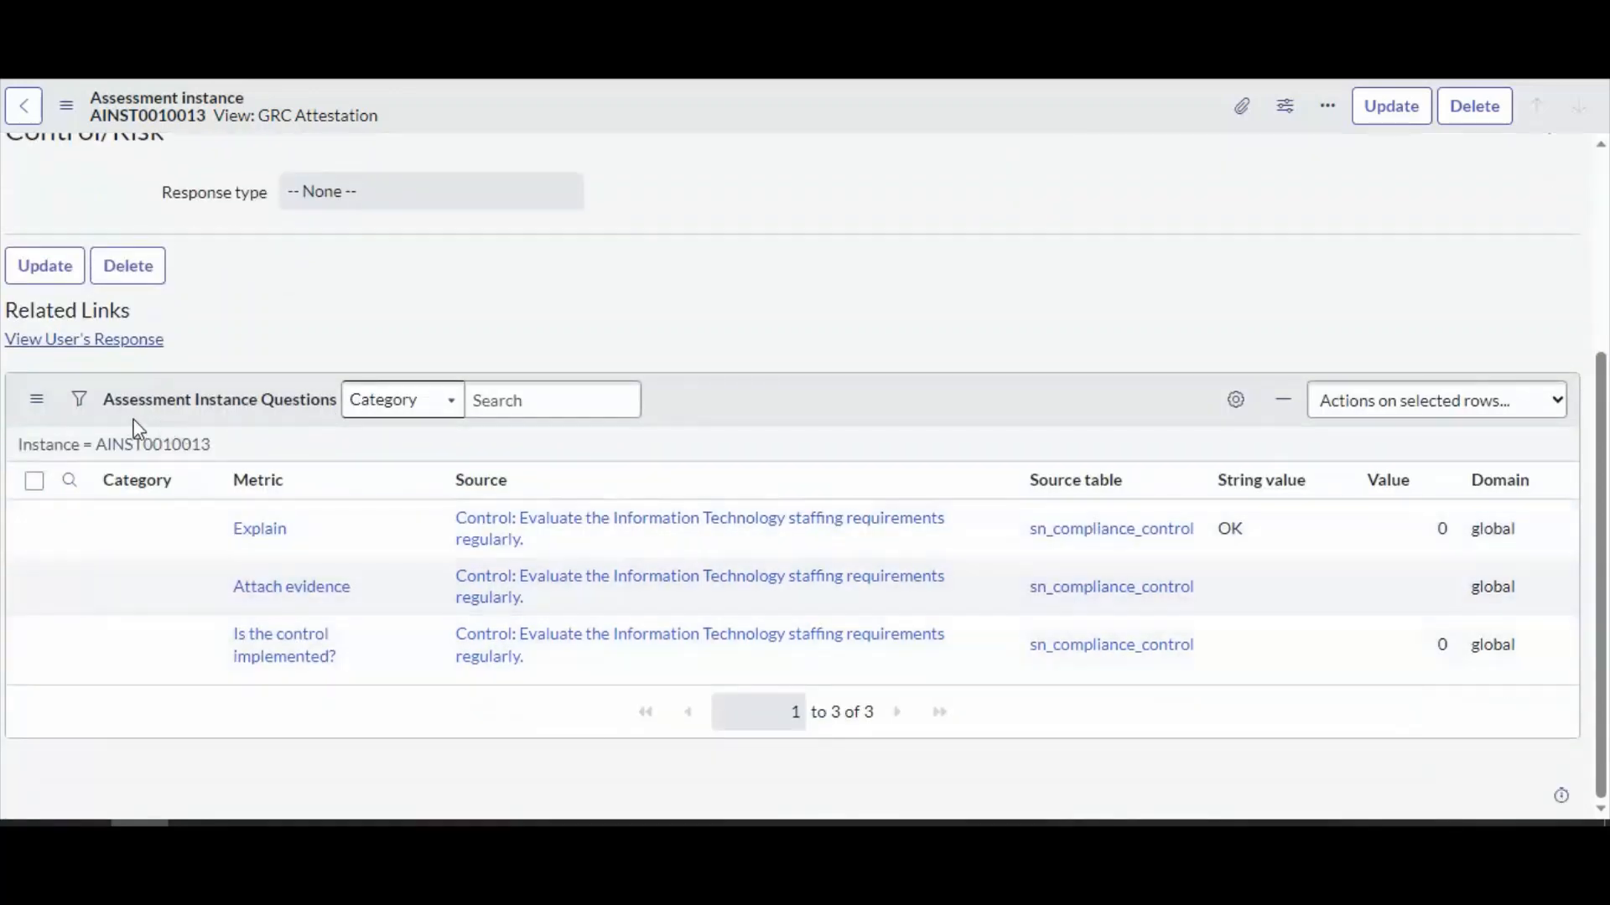
{"action": "left_click_drag", "start_coordinate": [107, 416], "coordinate": [334, 423]}
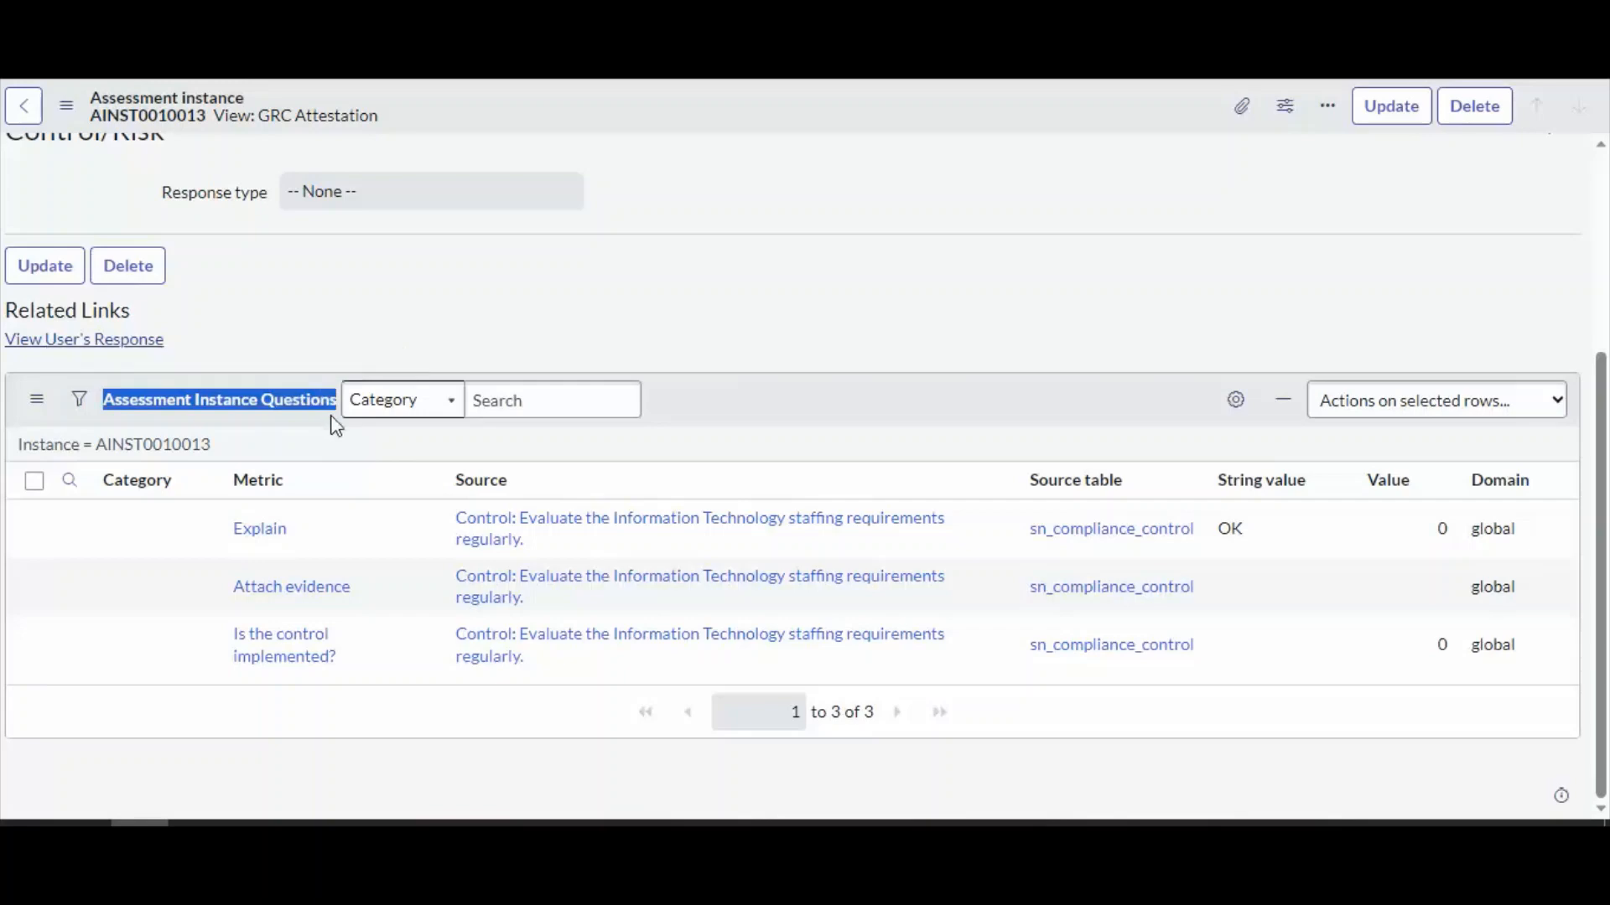
{"action": "left_click", "coordinate": [327, 454]}
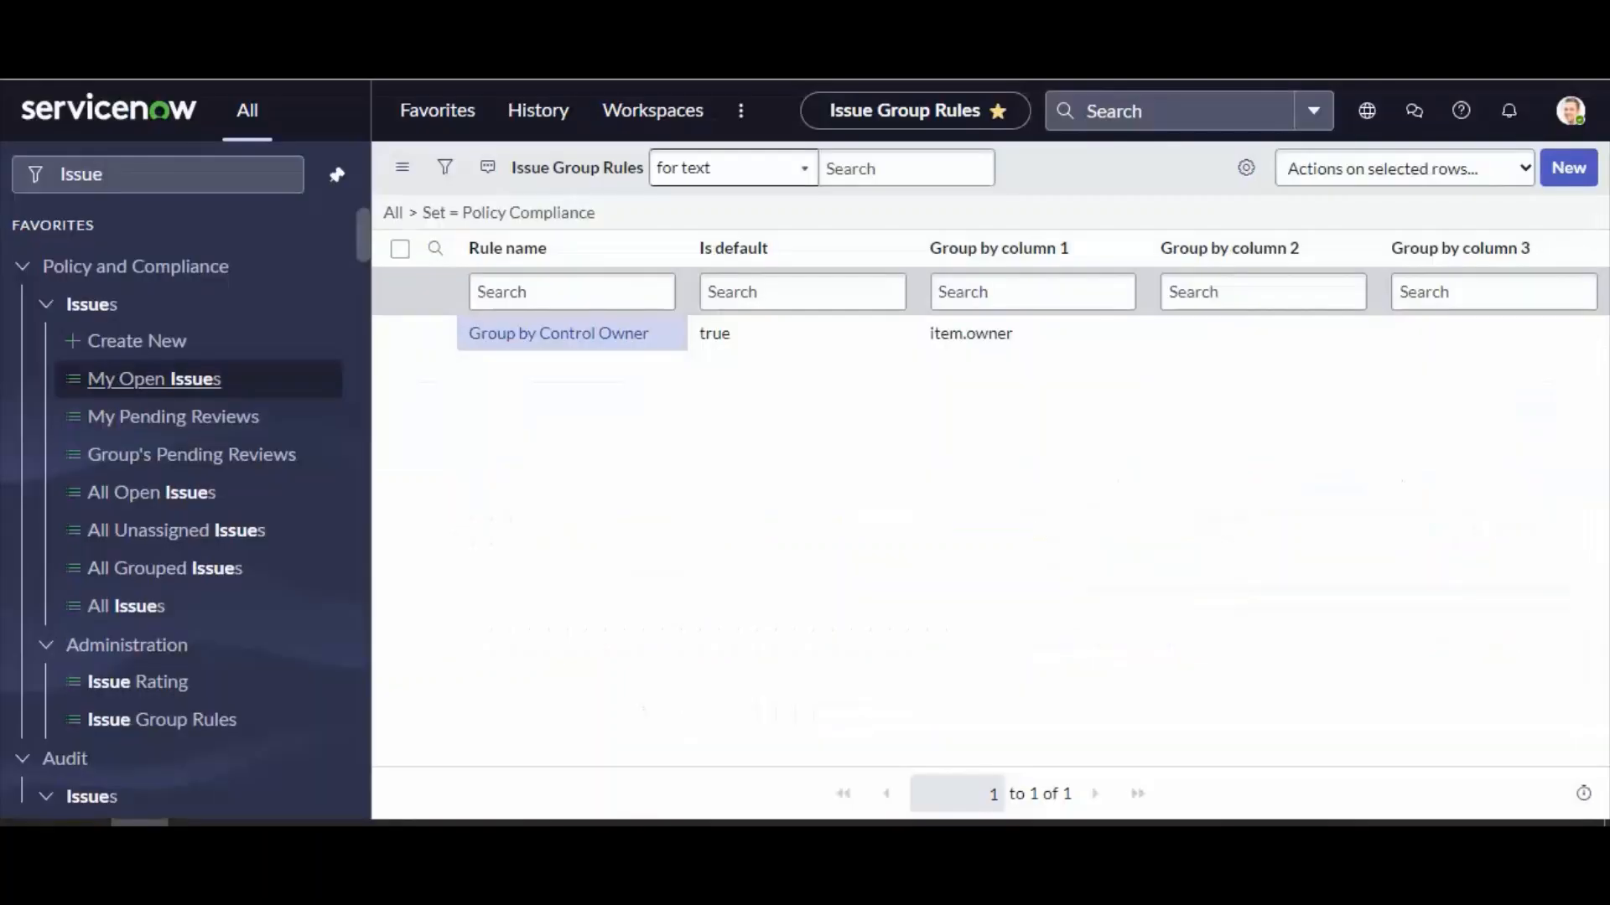
{"action": "left_click", "coordinate": [91, 112]}
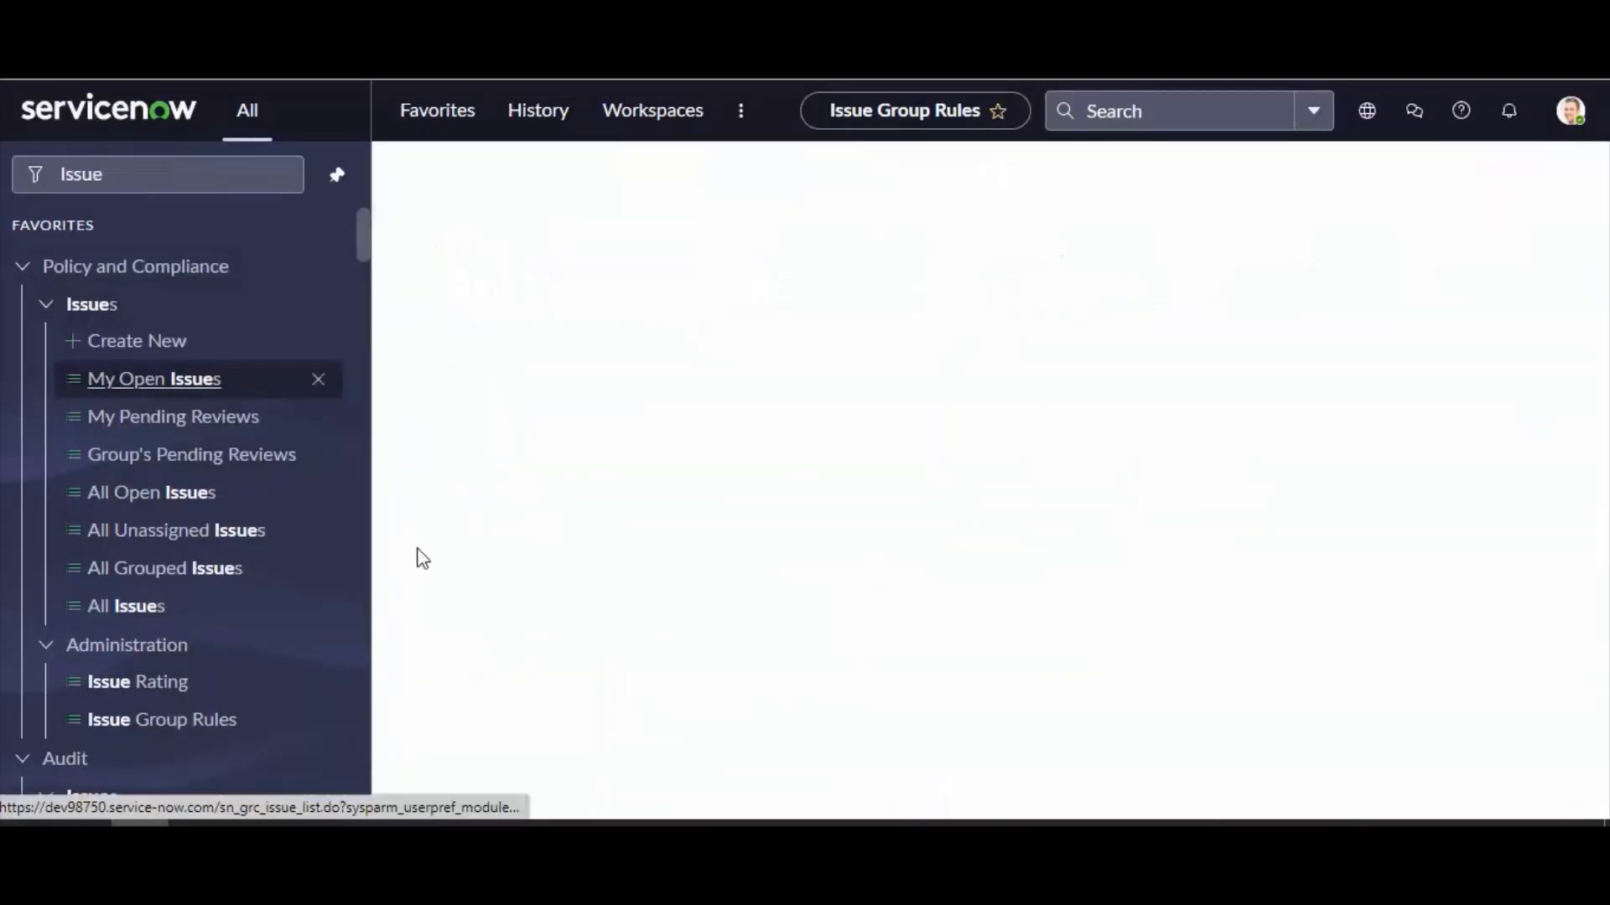